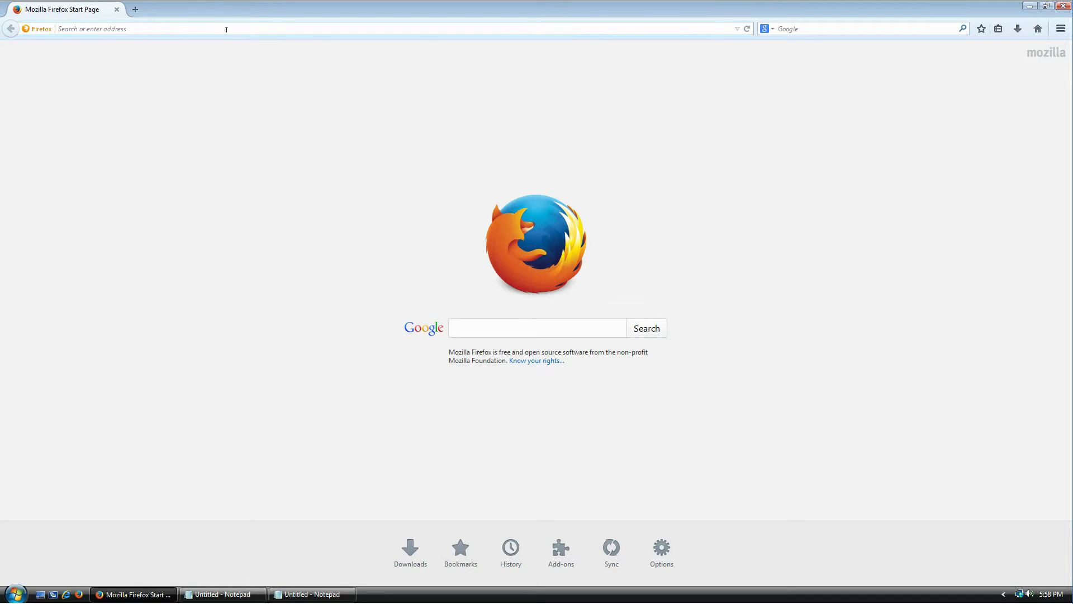
- Load keepass.info and open the 'KeePass 2.27 released' news item
text(keepass.info)
key(Return)
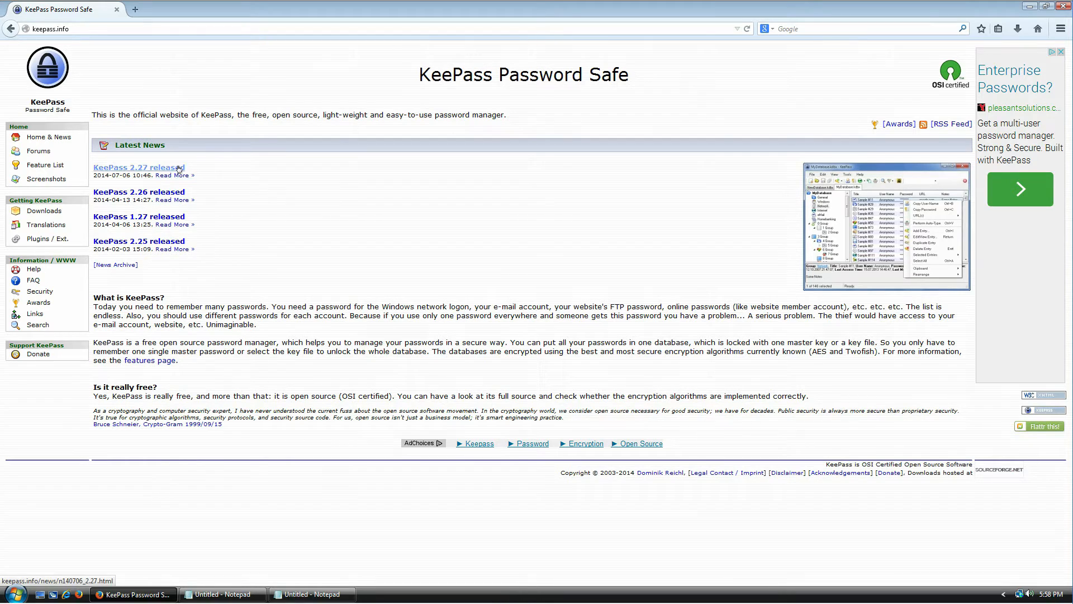
click(143, 167)
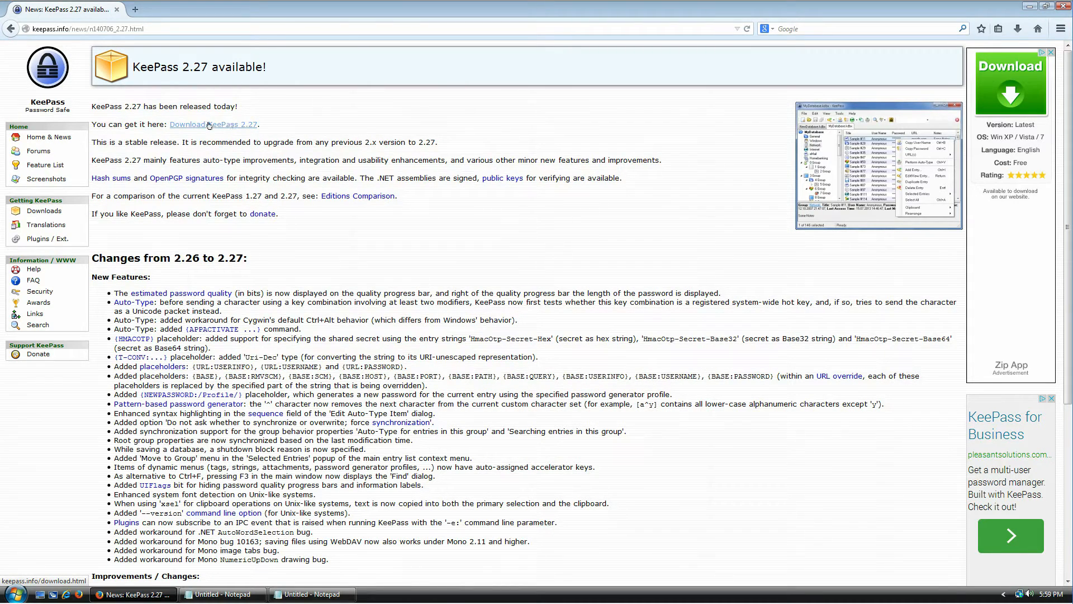
- Go to the KeePass 2.27 download page and review the Classic Edition's Windows XP prerequisites
click(237, 125)
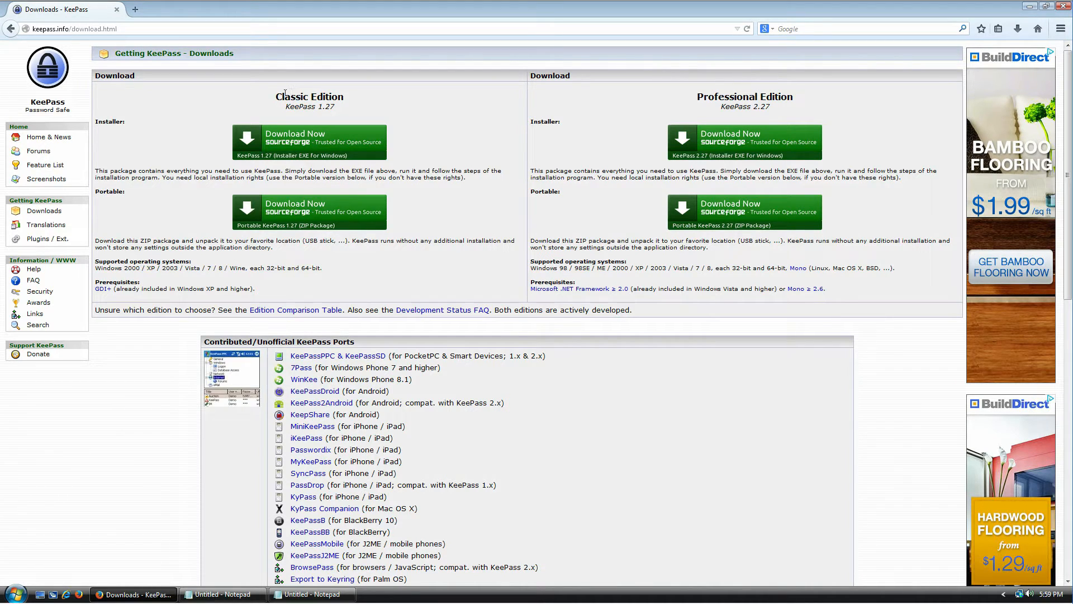
mouse_move(274, 95)
mouse_down()
mouse_move(344, 98)
mouse_move(289, 107)
mouse_up()
drag(695, 95, 789, 107)
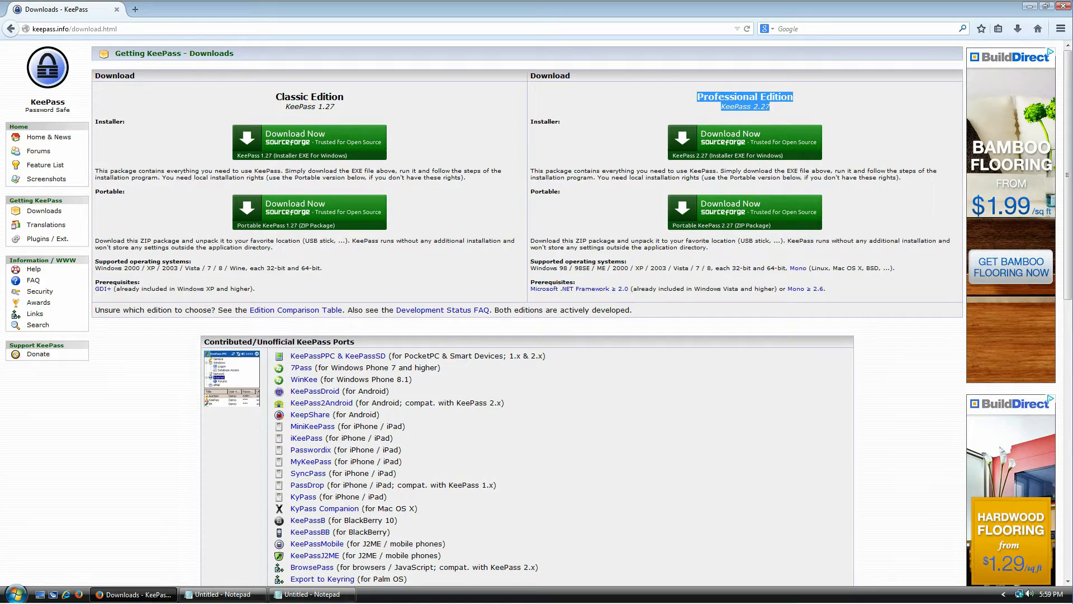
click(812, 105)
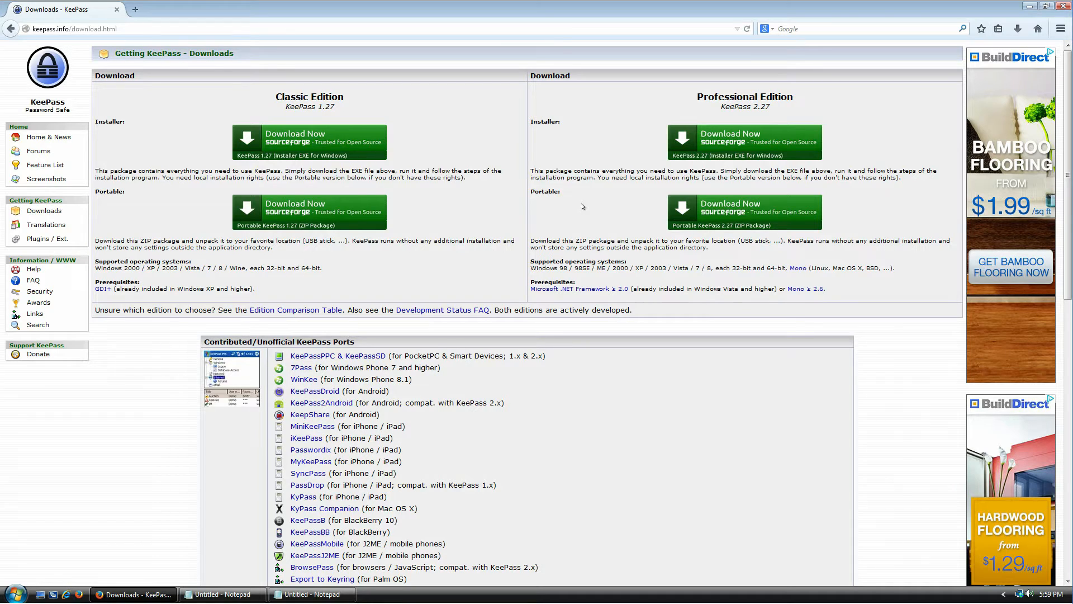
drag(330, 96, 283, 96)
drag(262, 290, 91, 283)
click(223, 288)
drag(175, 289, 241, 301)
click(303, 292)
- Review the Professional Edition's Windows Vista prerequisites, try its installer download, then return
drag(803, 105, 708, 97)
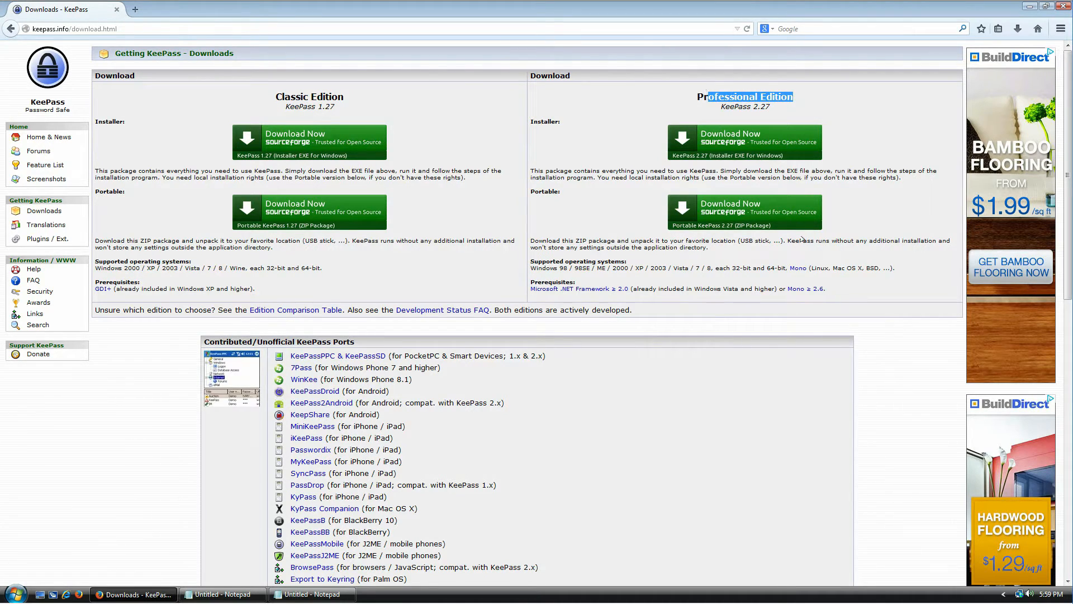
drag(829, 292, 534, 290)
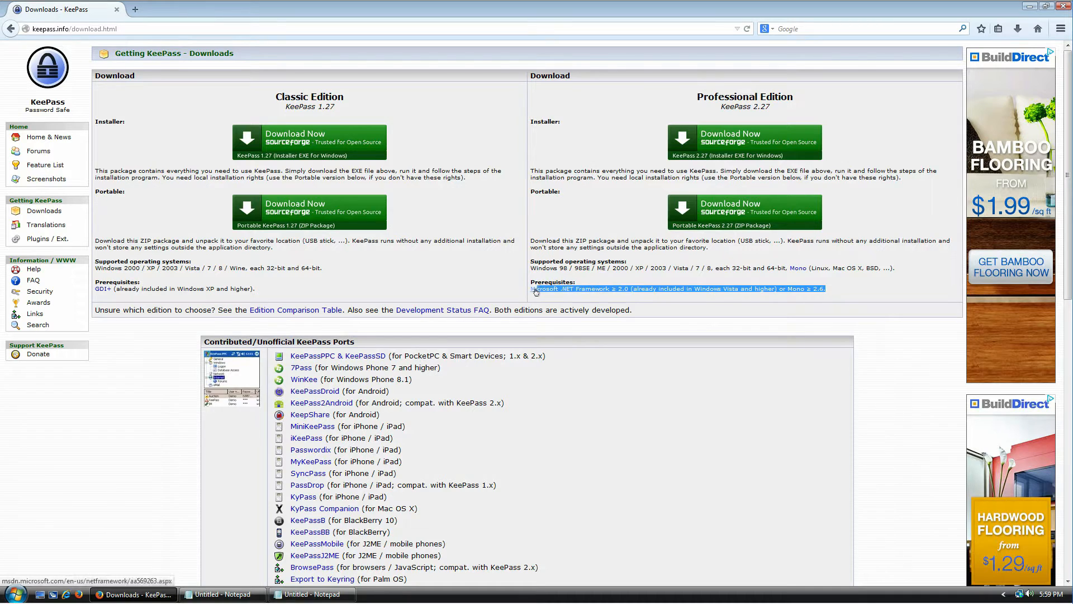
drag(693, 289, 763, 287)
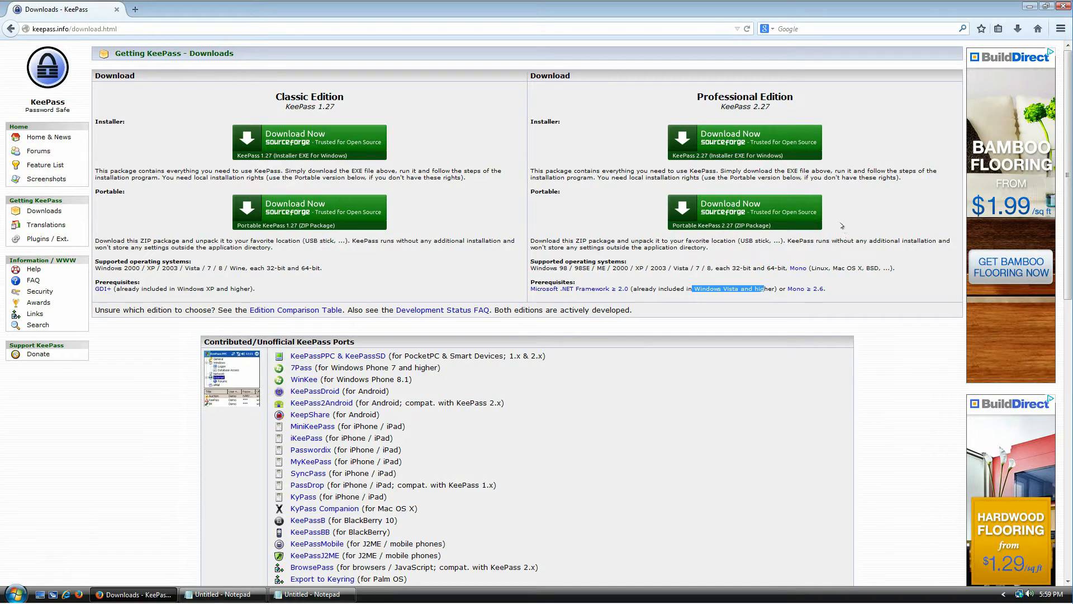
click(761, 144)
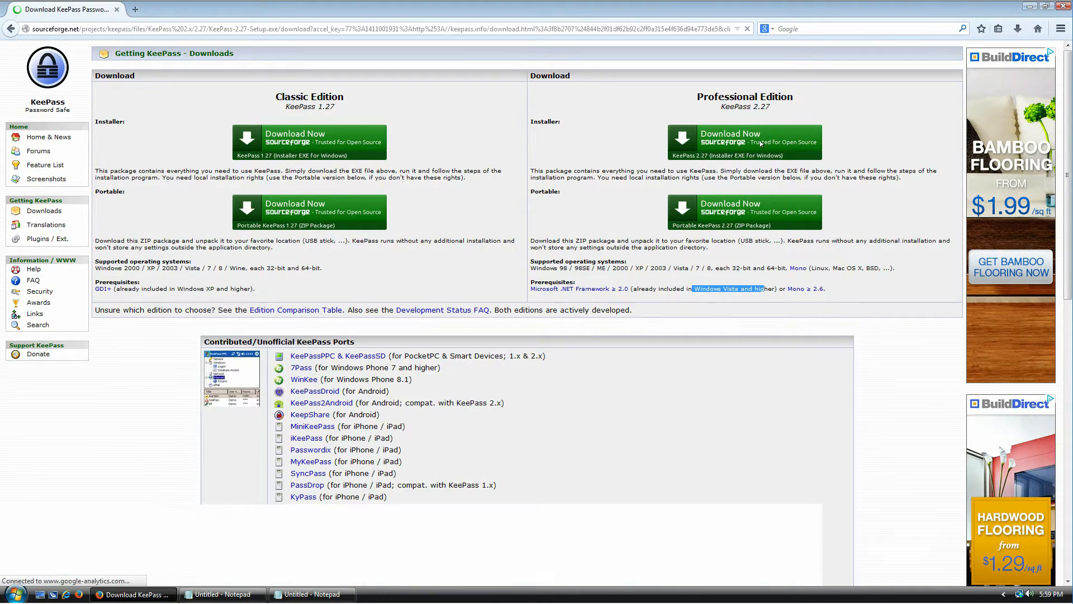
key(alt+Left)
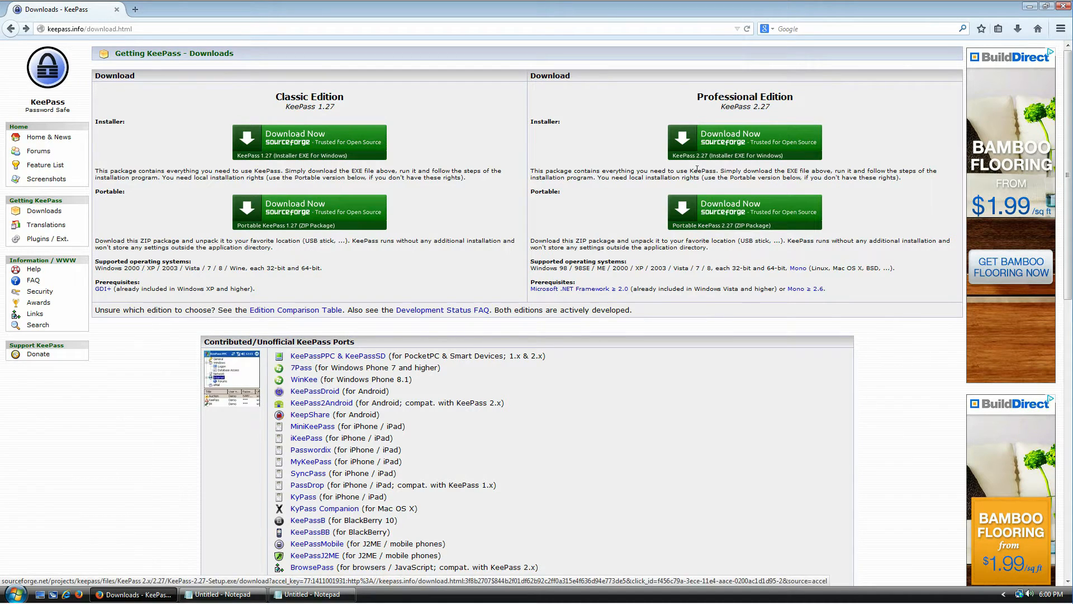
- Point out the Professional Edition's Installer and Portable package options
drag(544, 120, 592, 157)
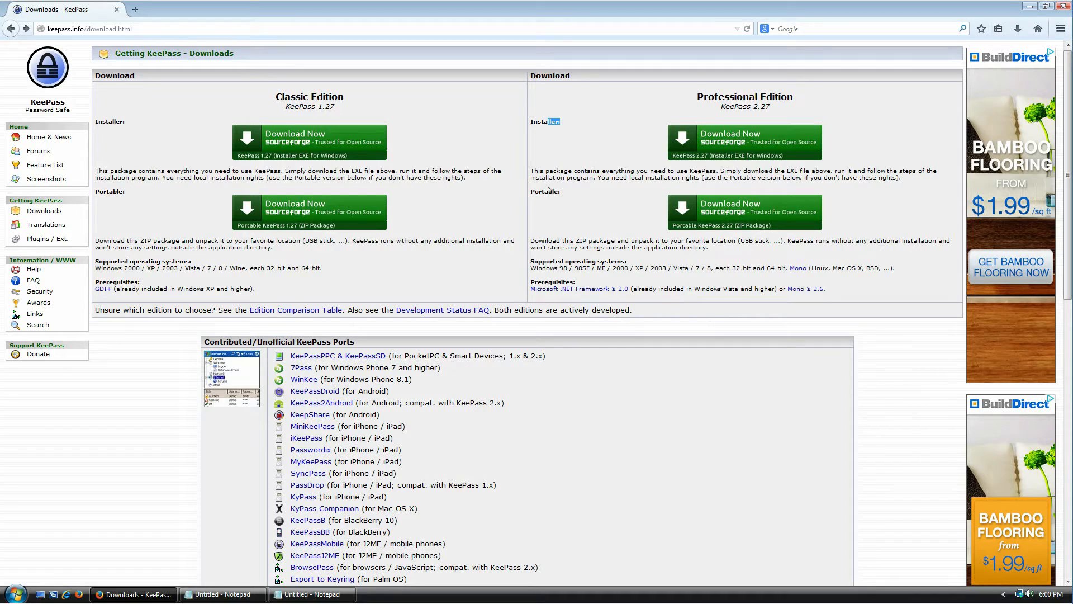
drag(538, 191, 604, 199)
click(604, 199)
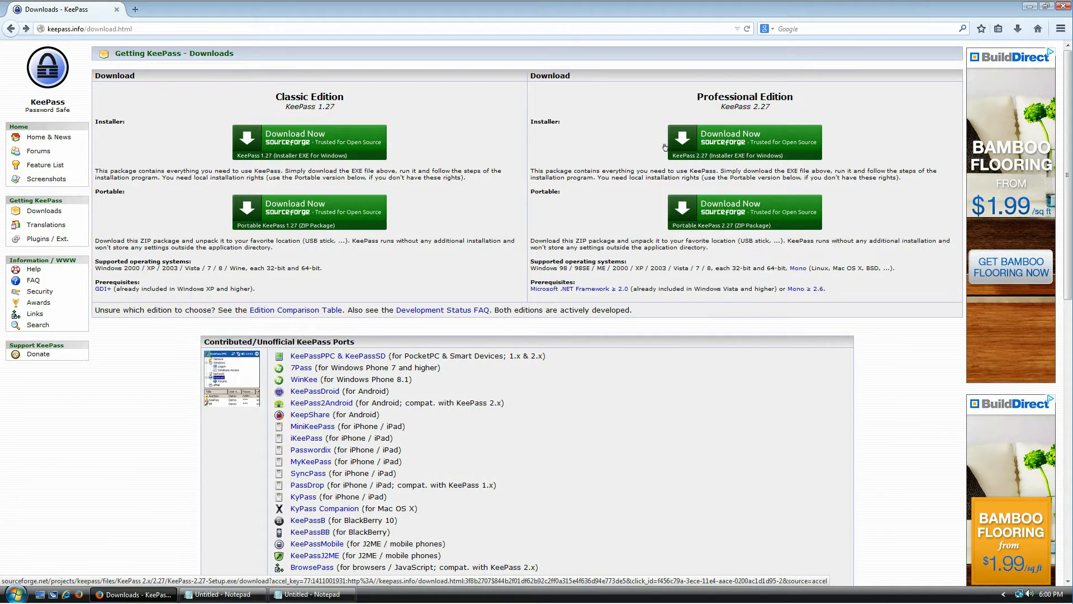
- Download and save KeePass-2.27-Setup.exe from SourceForge, then open it from Downloads
click(729, 144)
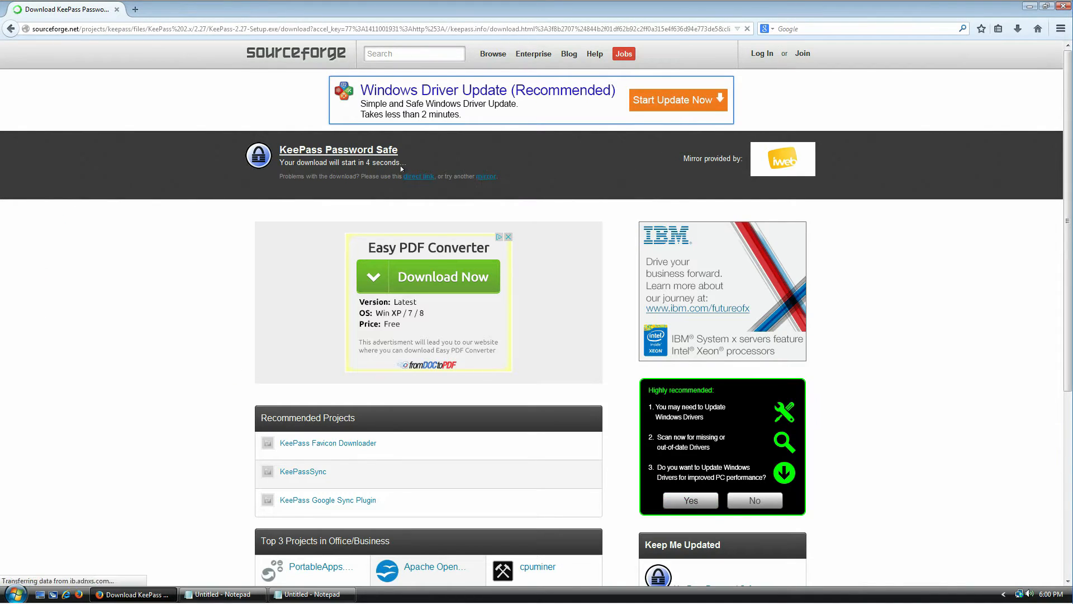
drag(342, 162, 383, 177)
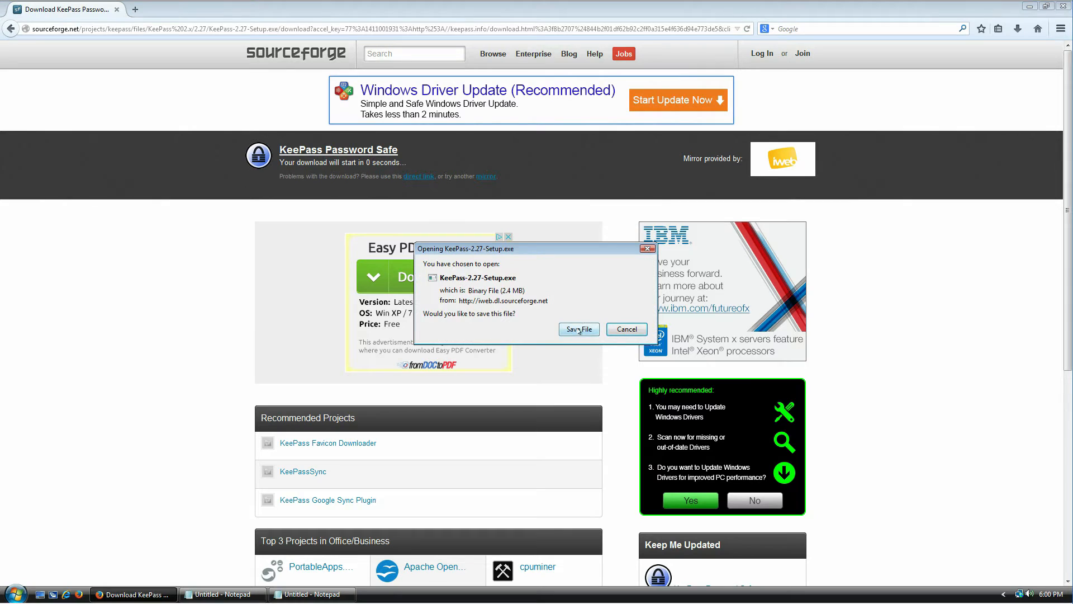
click(579, 329)
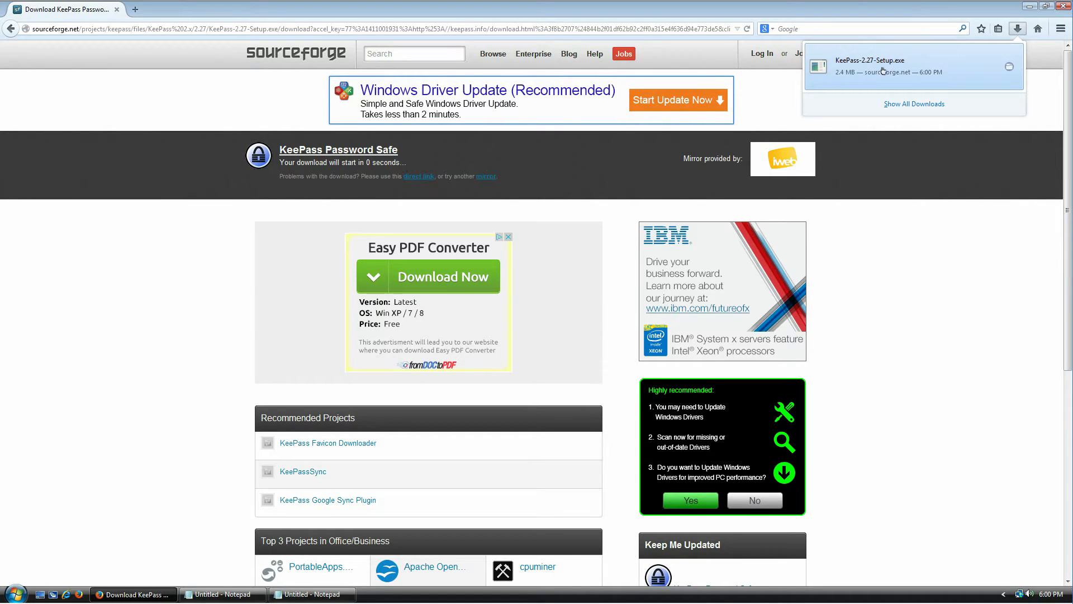
click(884, 71)
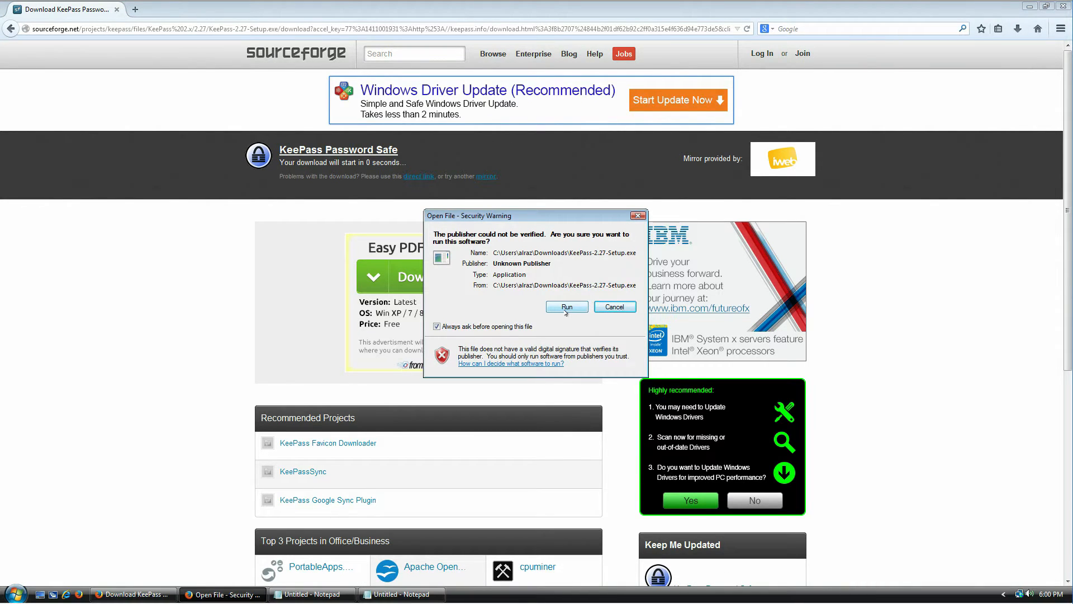
- Run the installer in English, accept the license, and keep the default folder and components
click(567, 308)
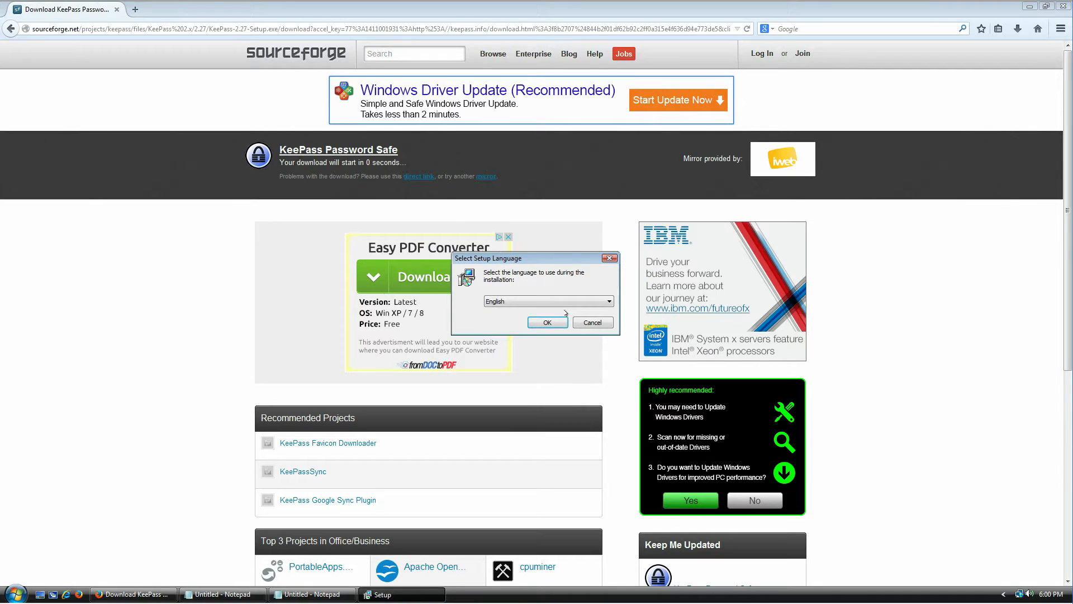
click(559, 324)
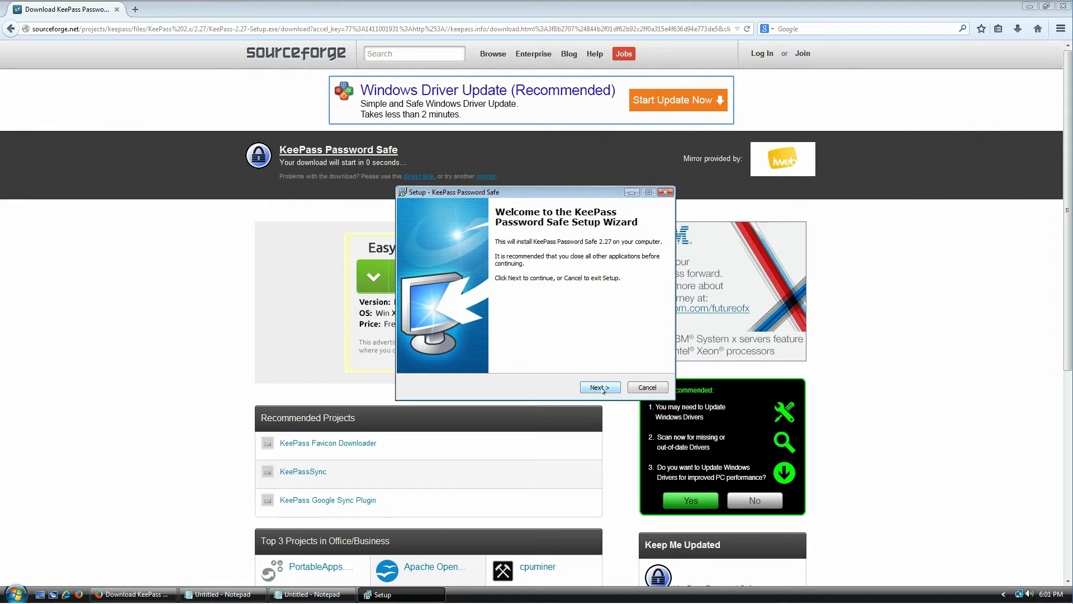
click(602, 388)
click(447, 353)
click(600, 386)
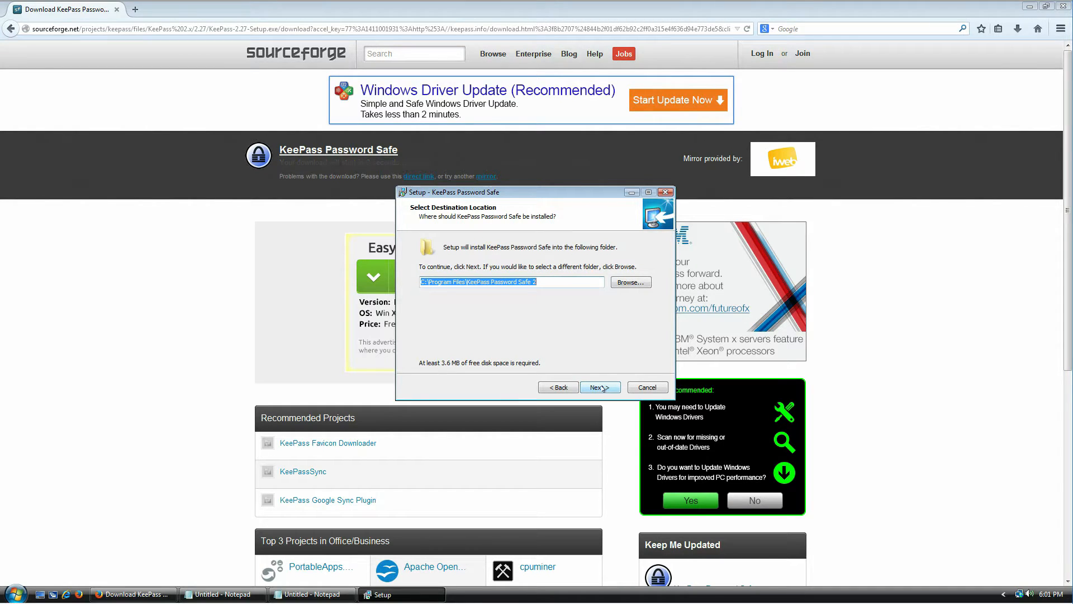
click(603, 388)
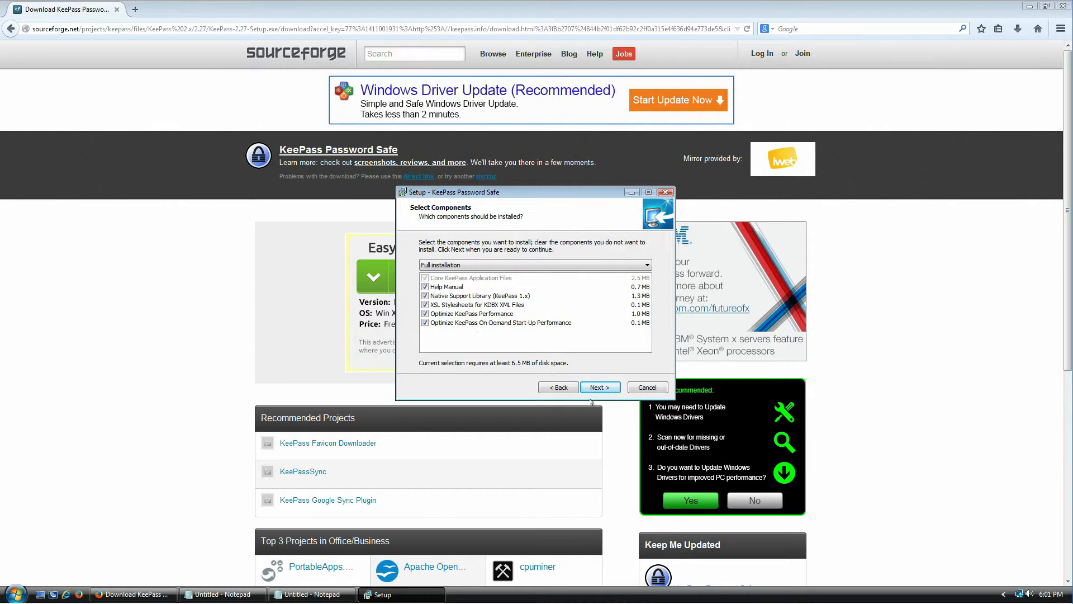
click(617, 387)
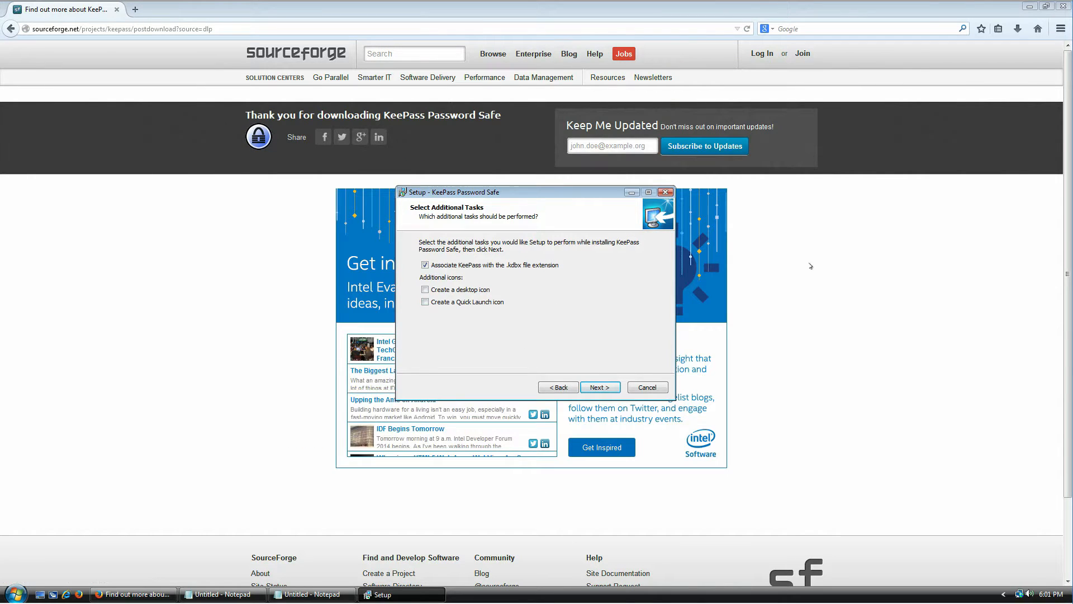
- Close the SourceForge tab in Firefox, then keep default additional tasks and start installing
click(1064, 7)
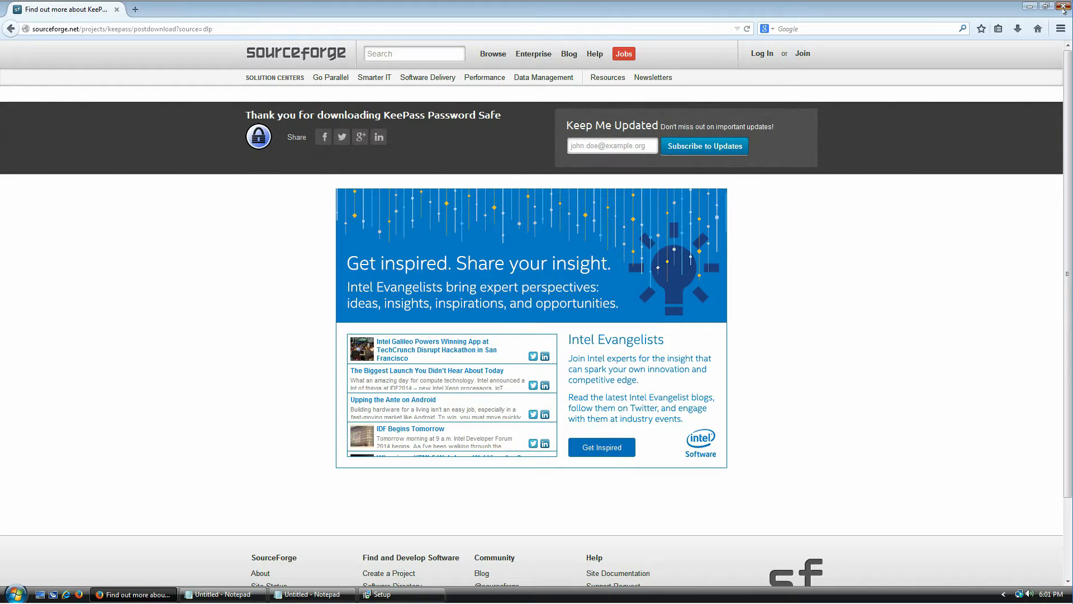
click(135, 9)
click(117, 10)
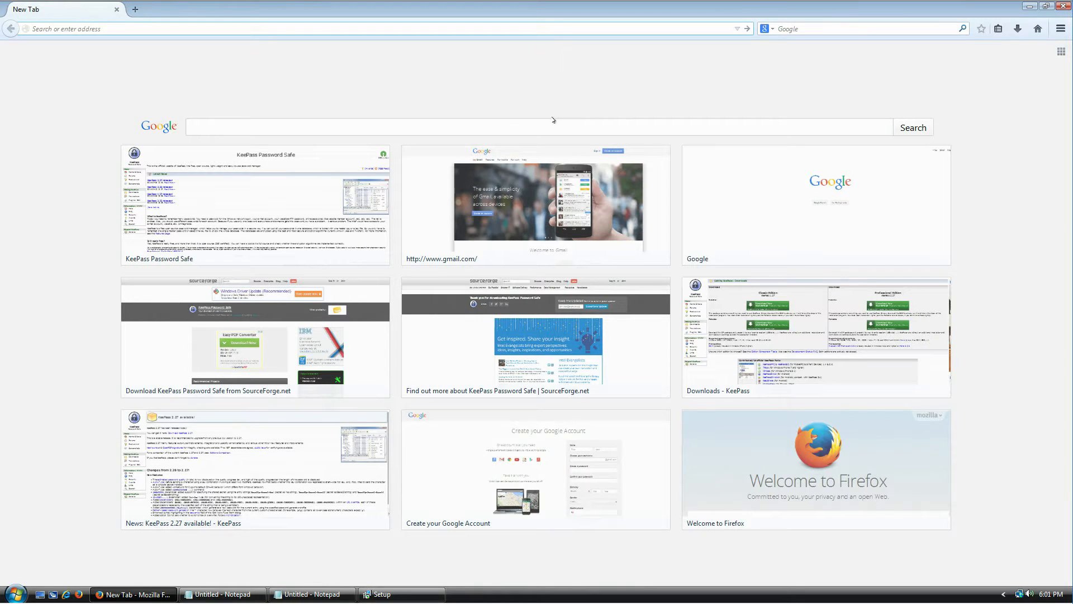
click(403, 592)
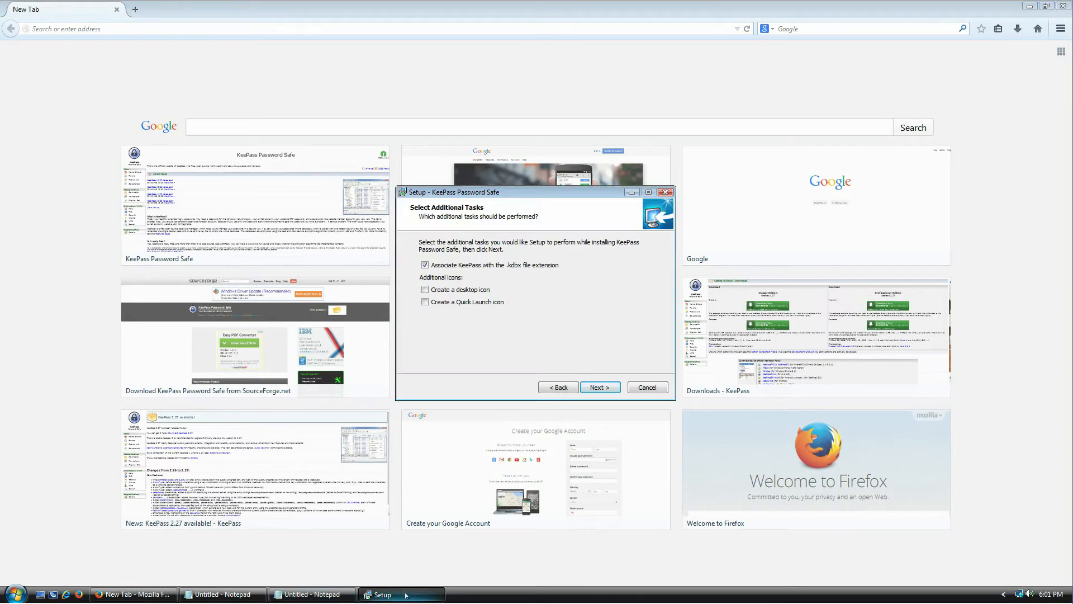
click(590, 390)
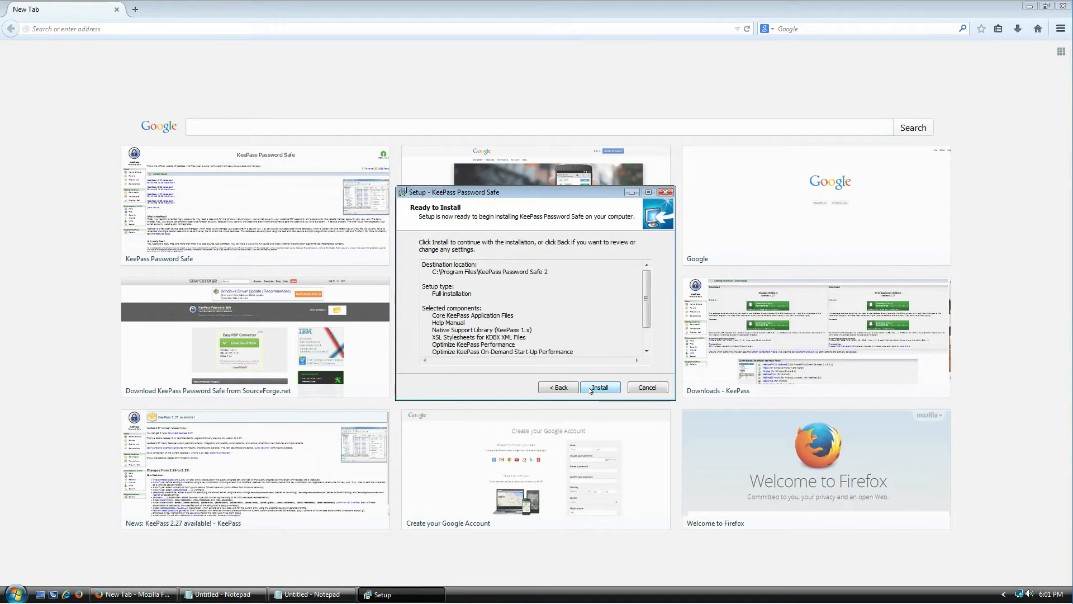
click(591, 390)
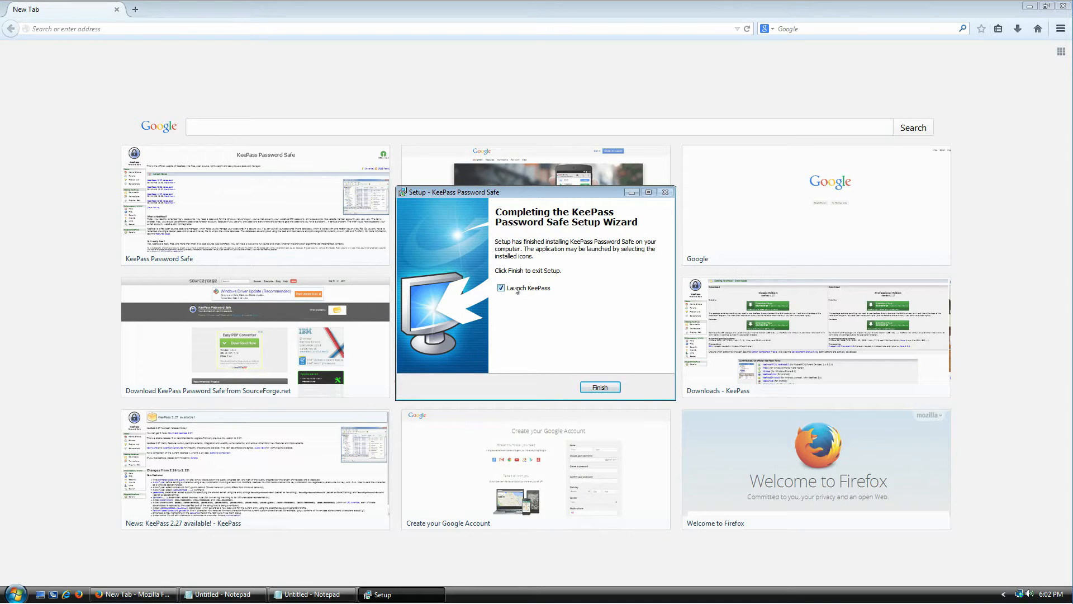
- Finish setup to launch KeePass, enable automatic update checks, and enlarge the main window
click(599, 387)
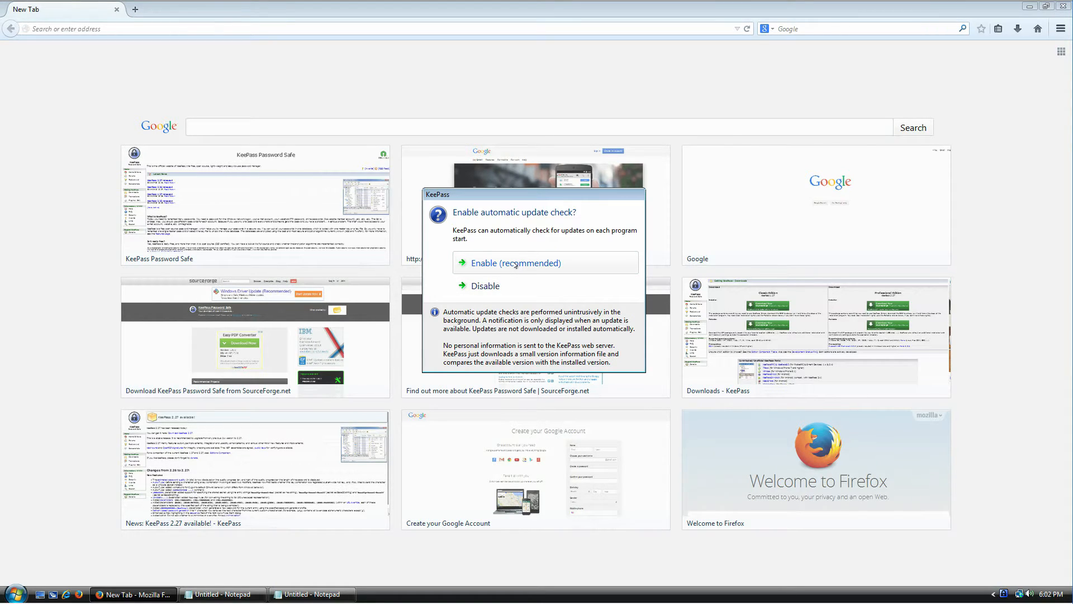
click(516, 264)
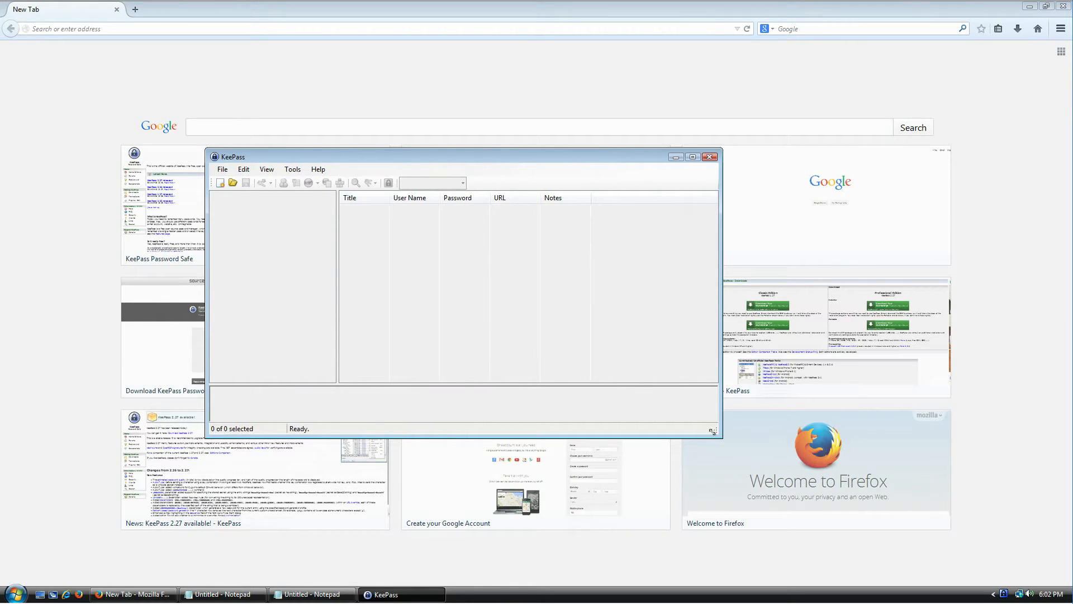
drag(711, 428, 736, 475)
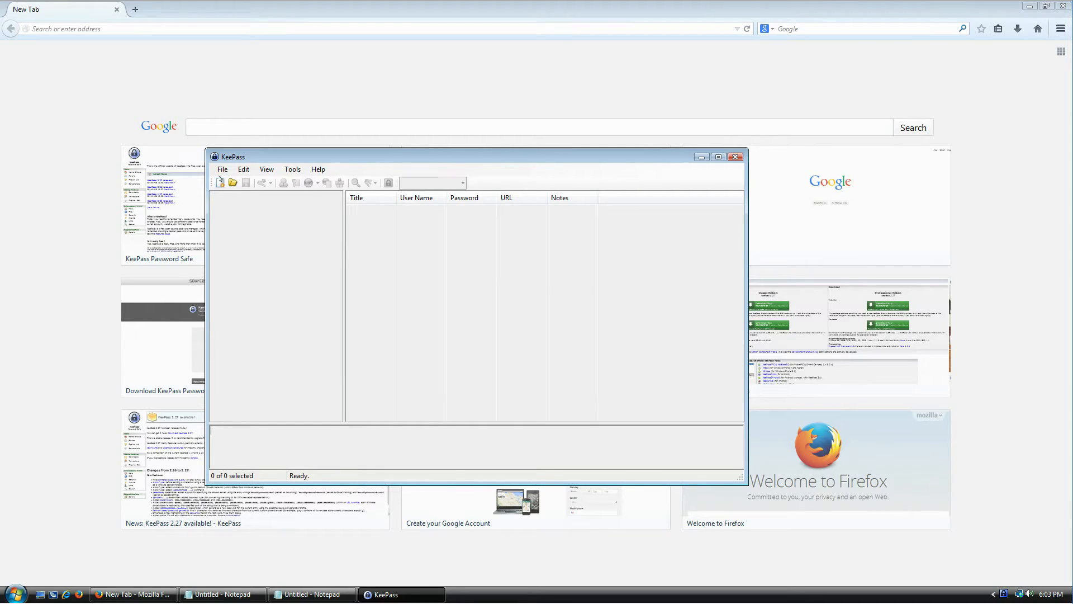
- Start a new password database and arrange the save dialog showing the Documents folder
click(222, 168)
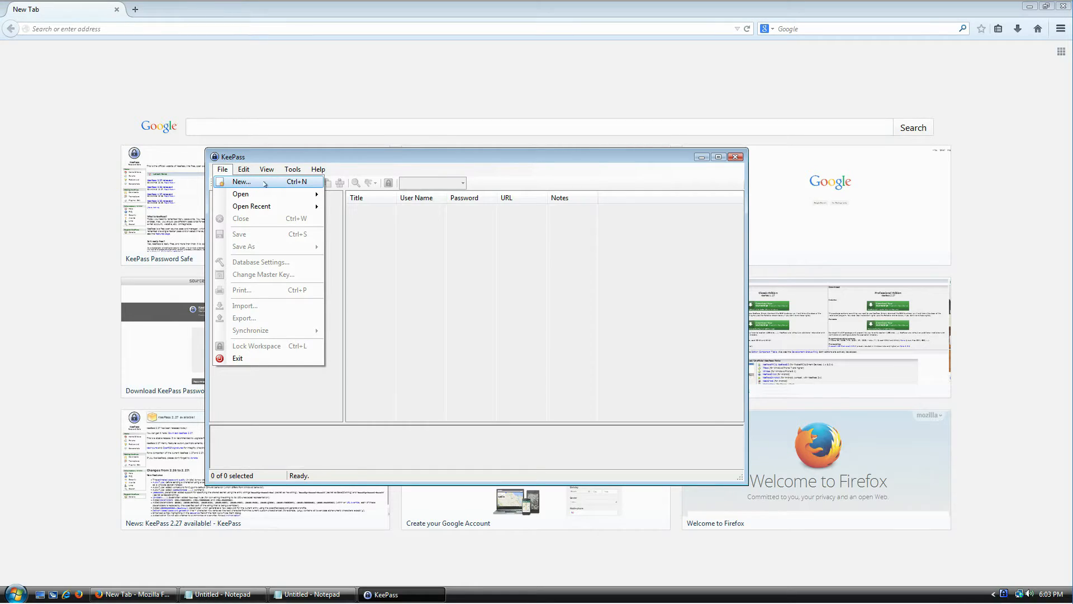
click(435, 230)
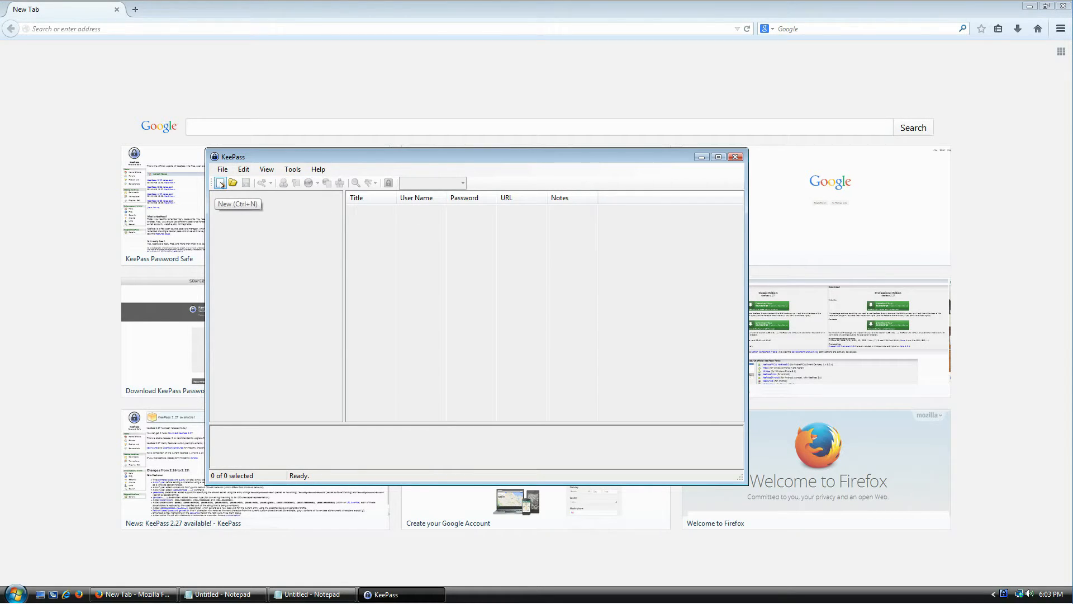
click(220, 183)
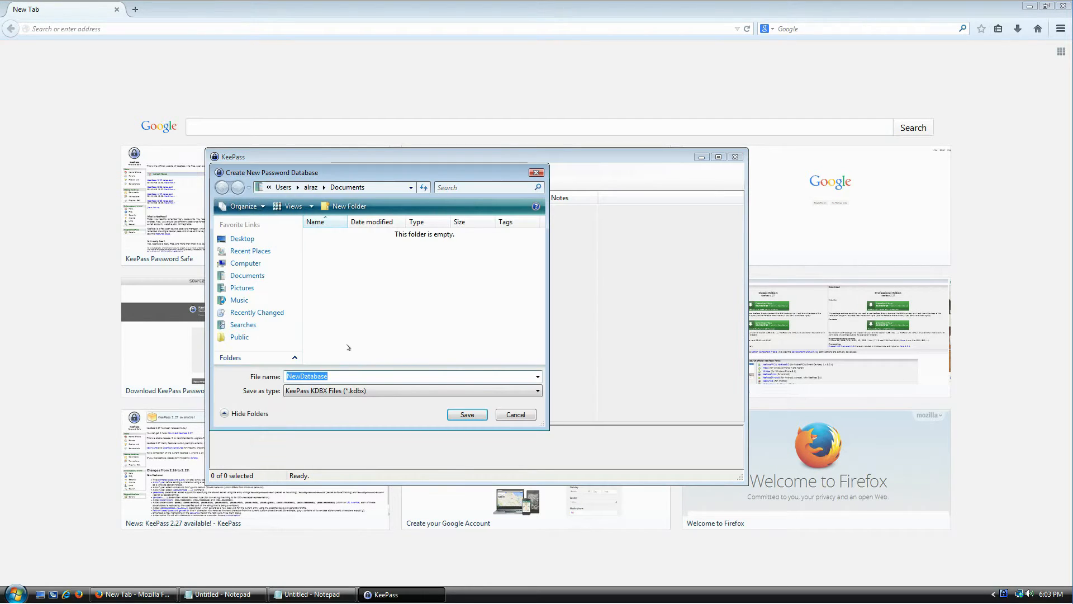
drag(543, 428, 701, 465)
drag(436, 173, 406, 92)
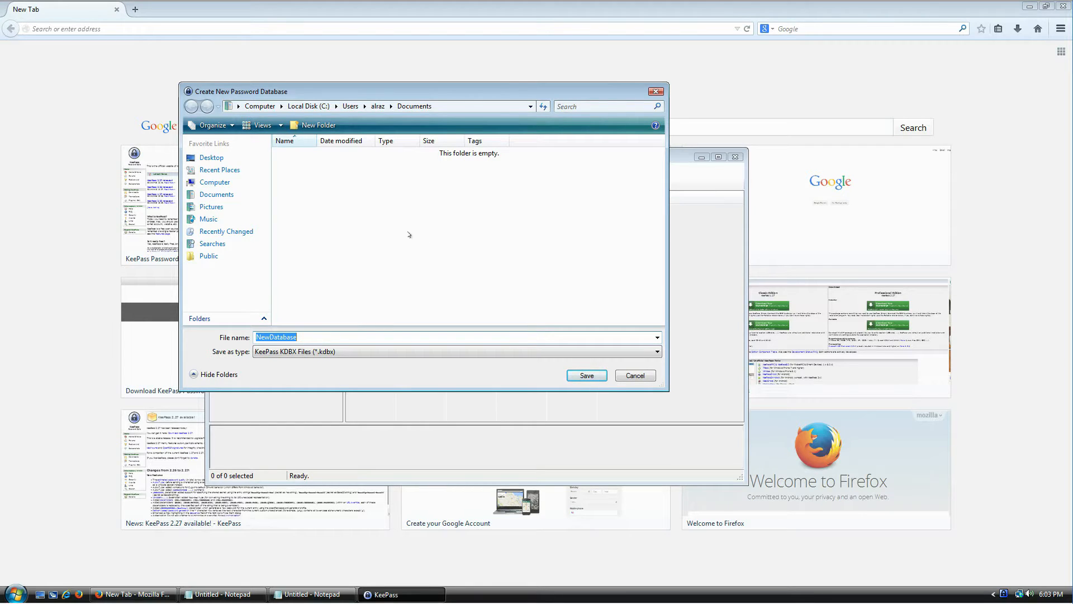
double_click(315, 336)
drag(449, 97, 503, 124)
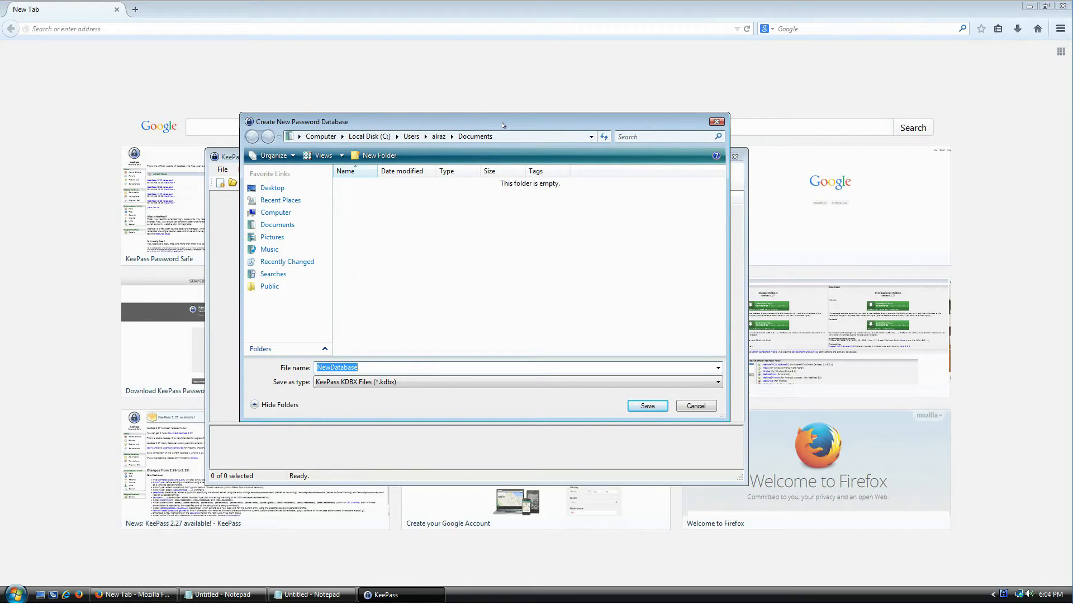
drag(503, 125, 511, 119)
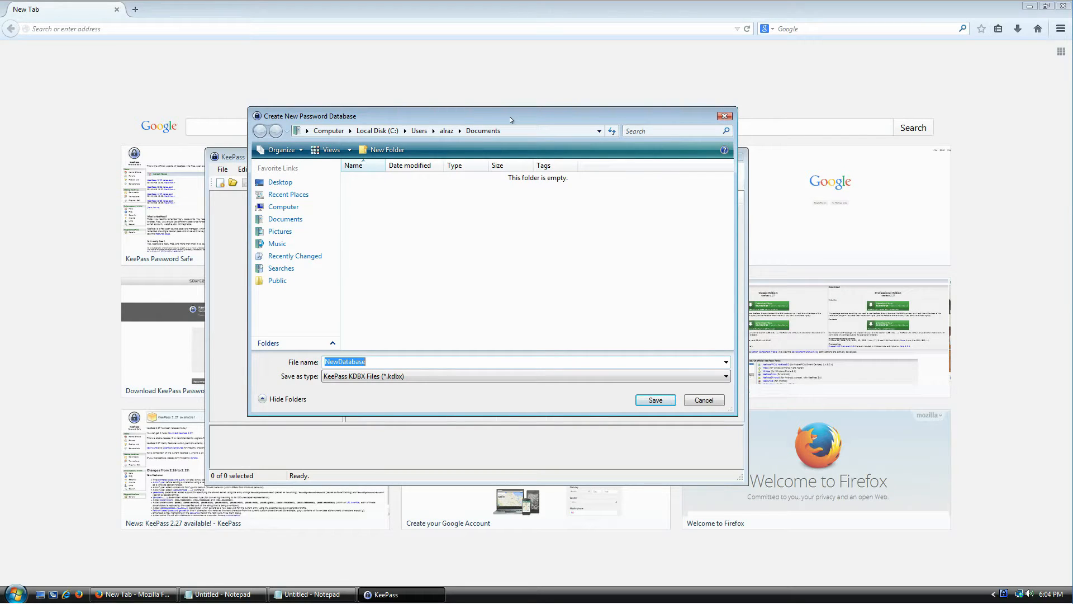
mouse_move(511, 119)
mouse_down()
mouse_move(534, 179)
mouse_move(534, 236)
mouse_move(537, 102)
mouse_move(528, 110)
mouse_up()
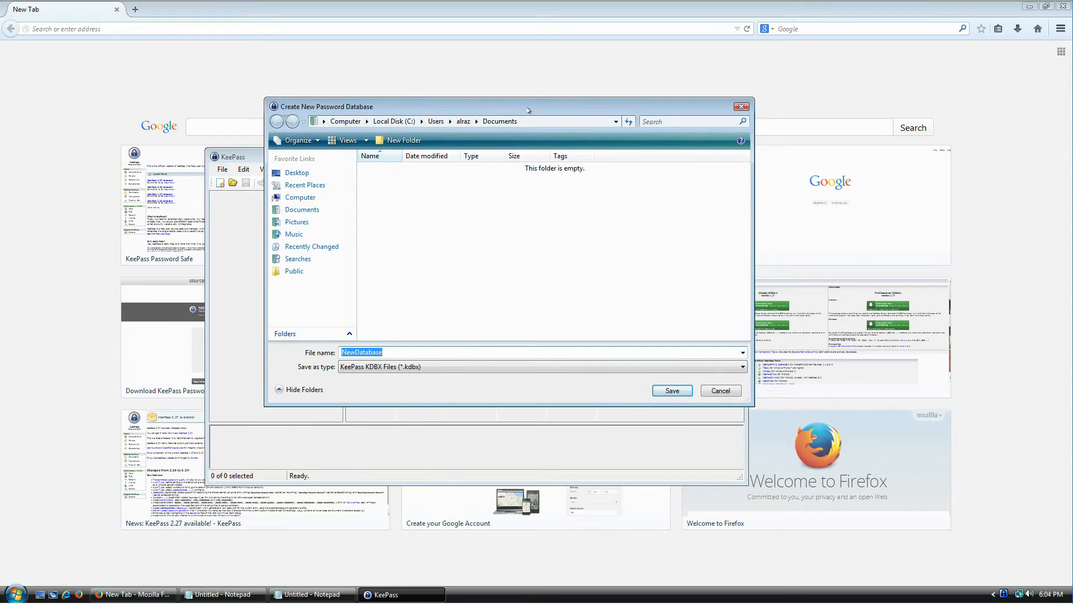
- Name the database file SecretLogins and save it
text(SecretInformation)
key(ctrl+a)
text(SecretLogins)
click(674, 391)
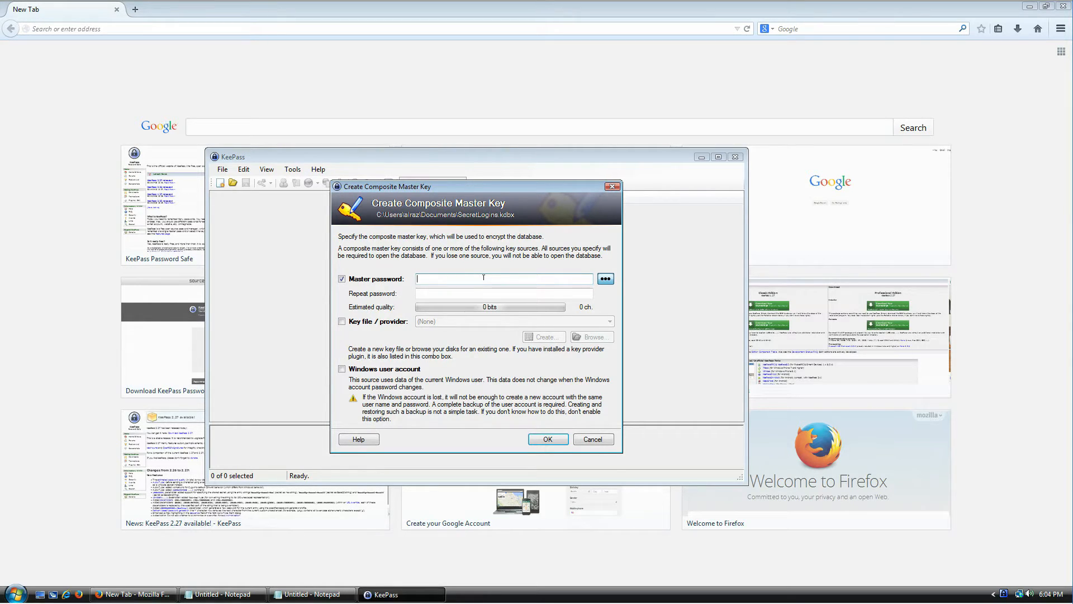
- Show the master password as plain text, enter a trial password, then clear it
click(605, 278)
text(wer)
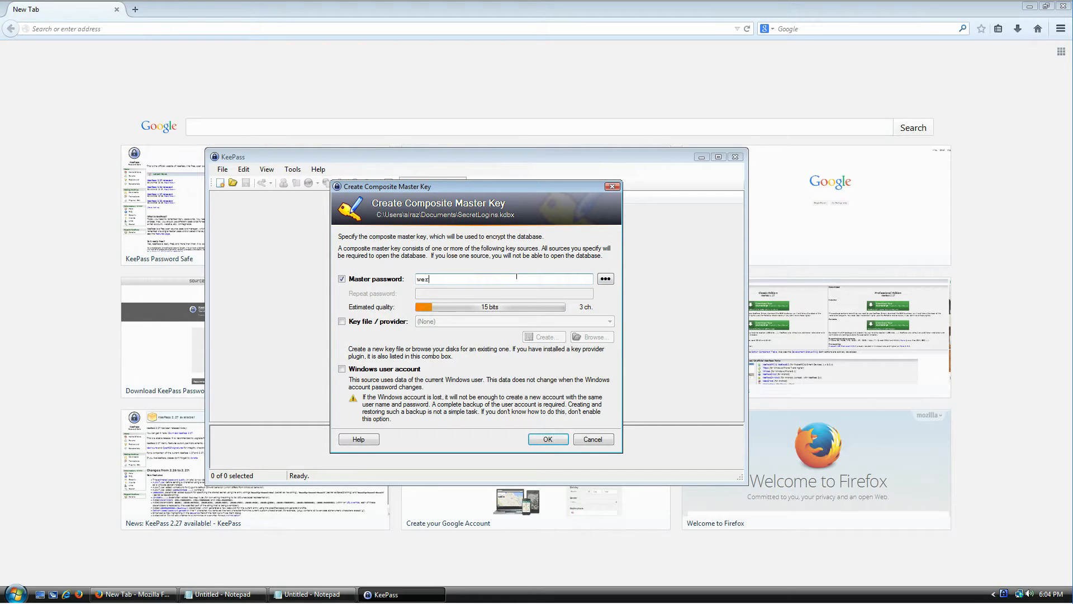
text( werwer werwe rwer)
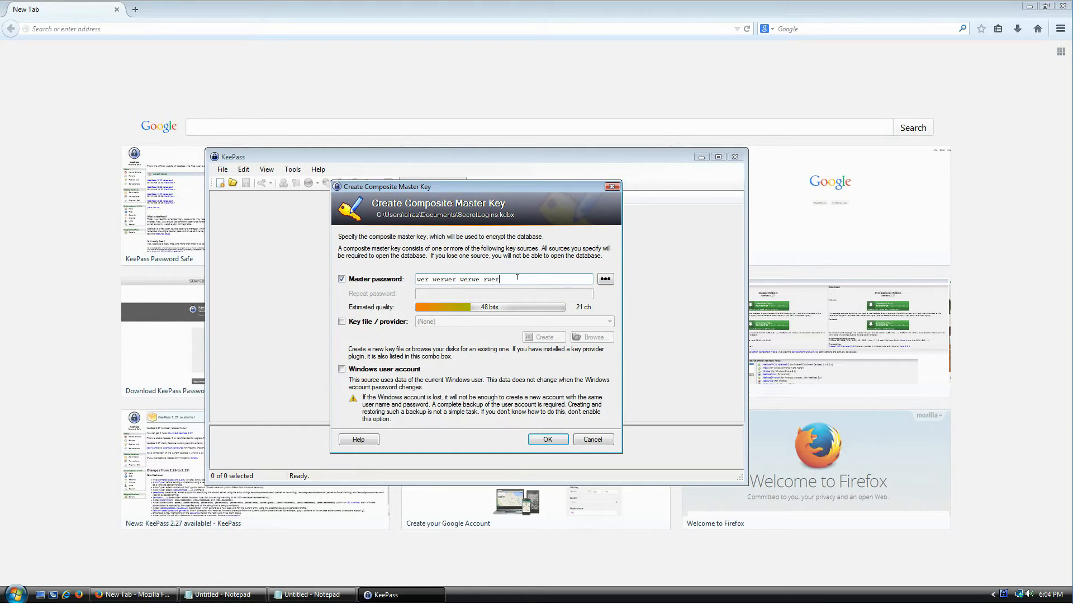
text( 545345)
text(hjlkjh)
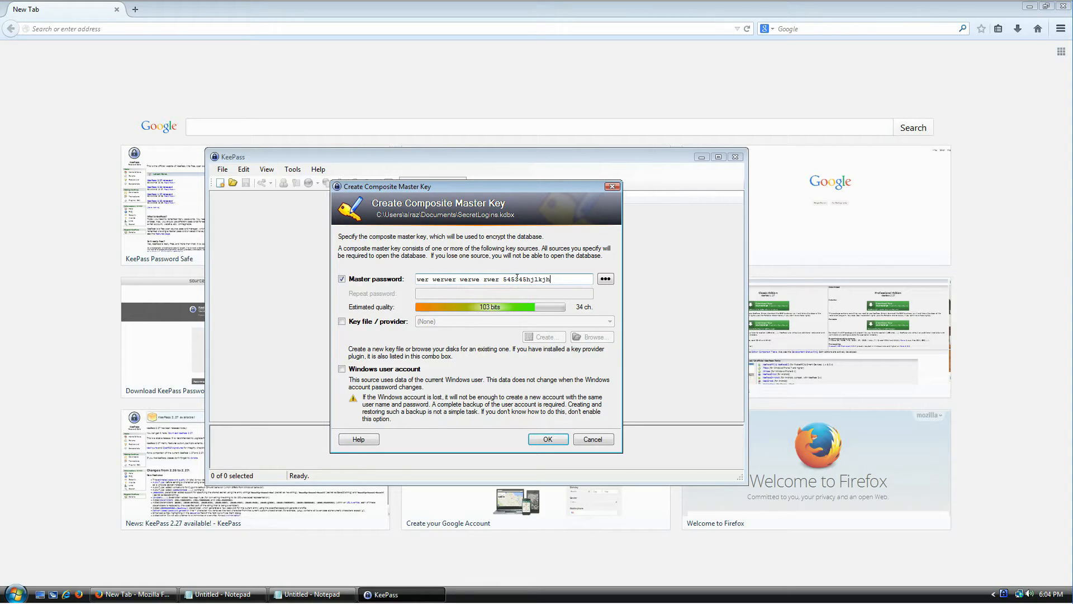
key(ctrl+a)
key(BackSpace)
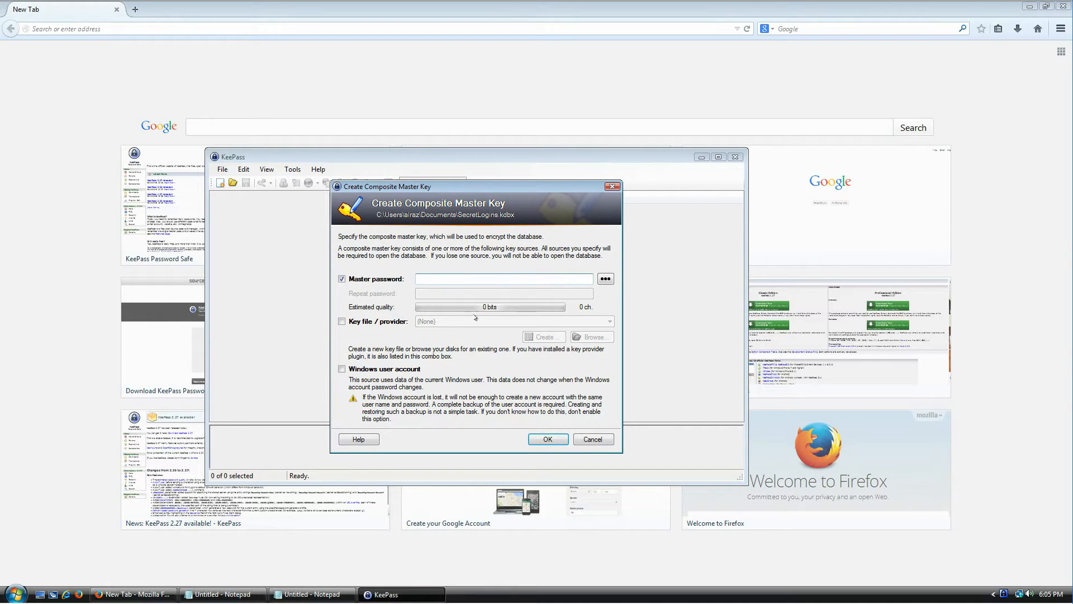
- Bring up the Notepad password tips, resize them, and highlight the upper/lower-case rule
click(243, 594)
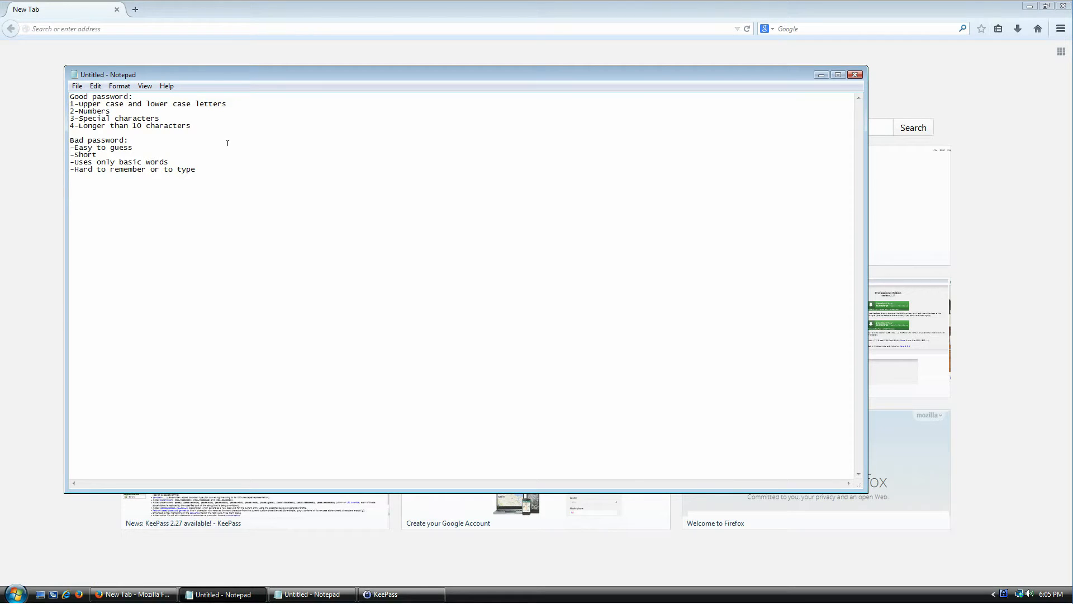
drag(64, 66, 120, 138)
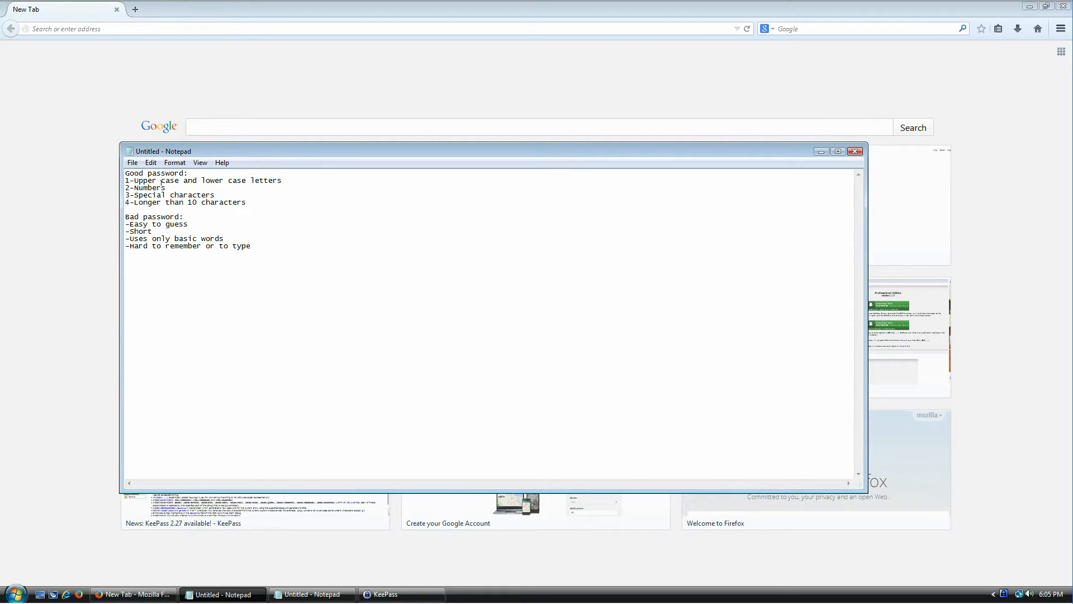
key(Home)
key(shift+End)
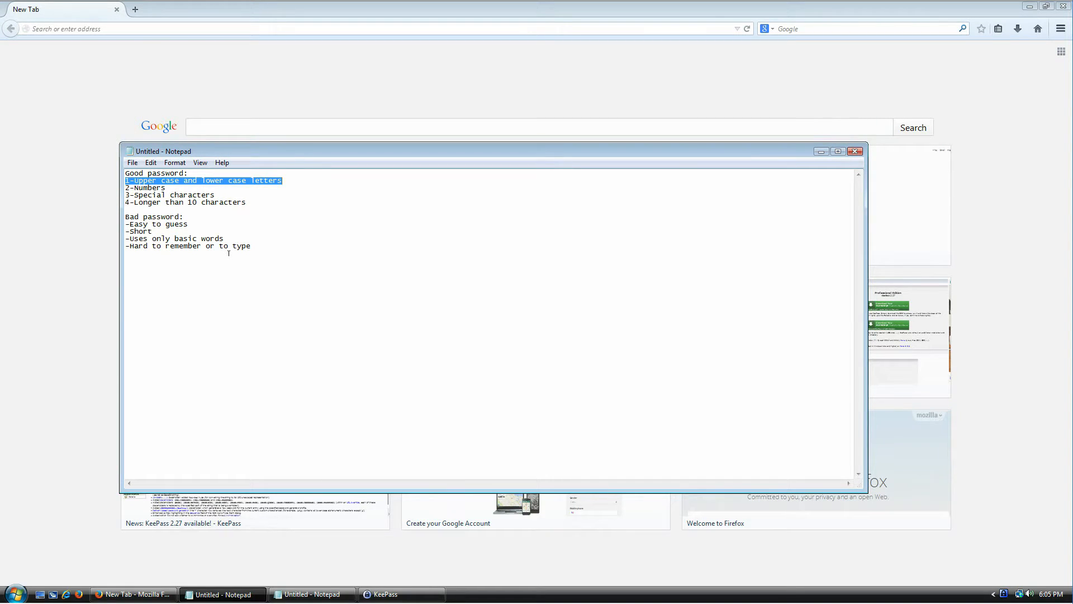
key(alt+Tab)
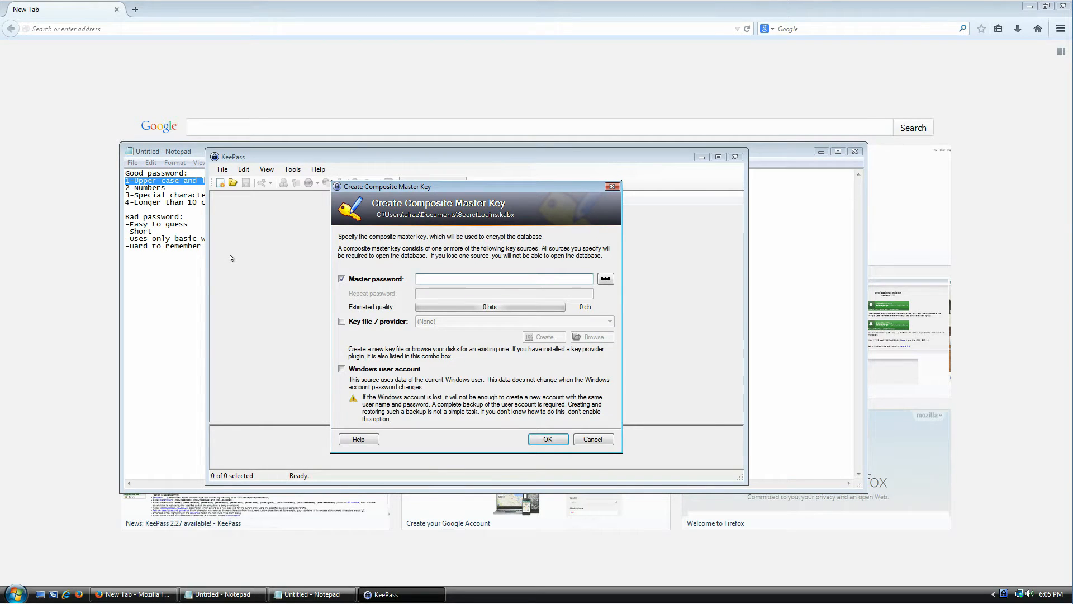
- Type and edit a test master password, then erase it completely
text(Hello)
key(Home)
key(shift+Right)
key(End)
key(shift+Home)
text(hello sdfsd)
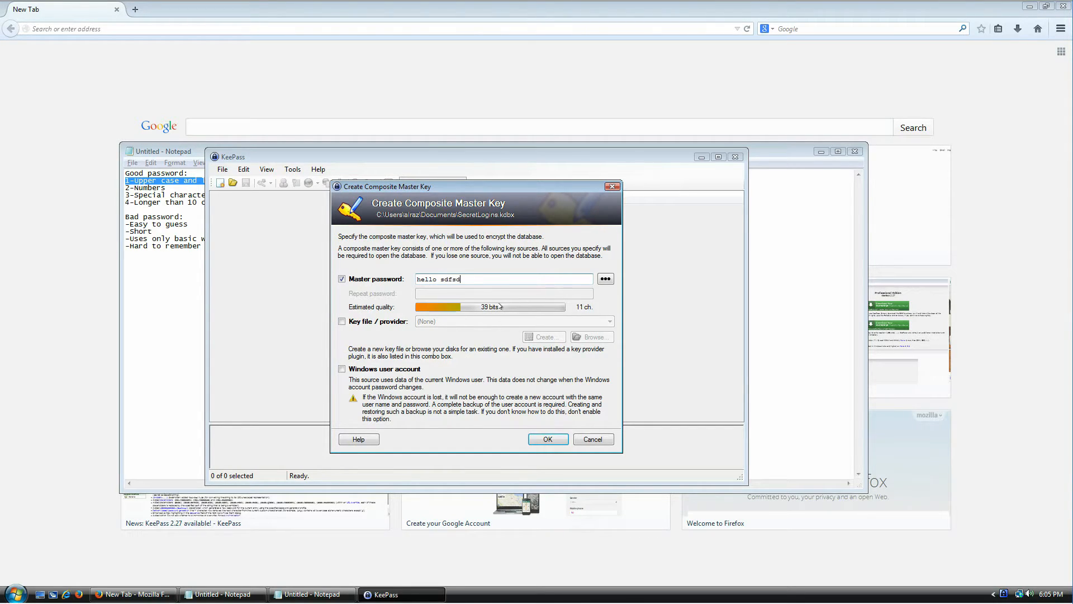
text( sdf334 234wsdfsdf sdfsdf)
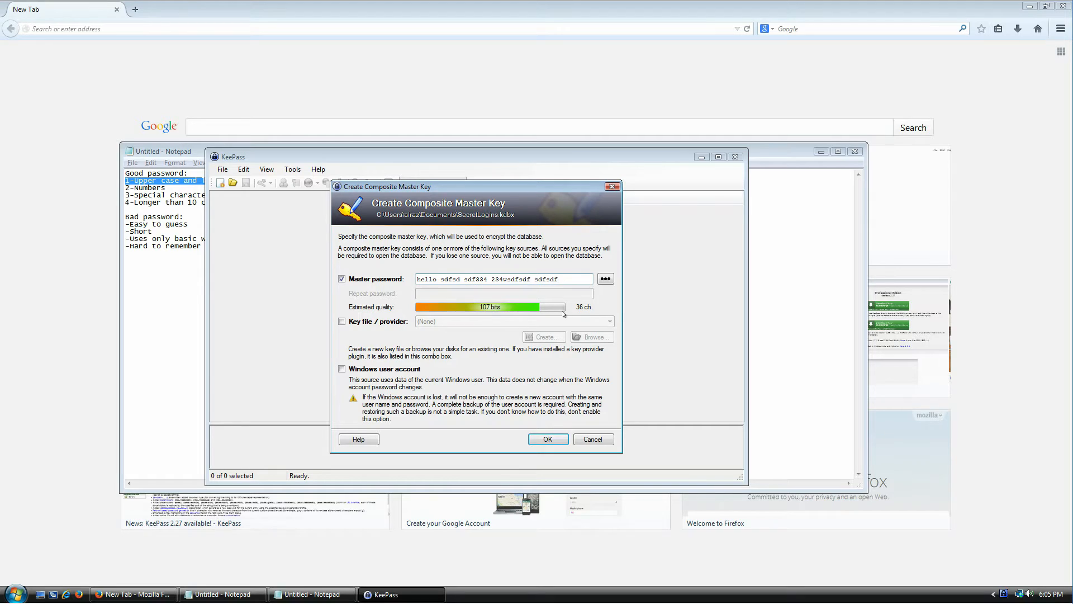
key(ctrl+a)
key(BackSpace)
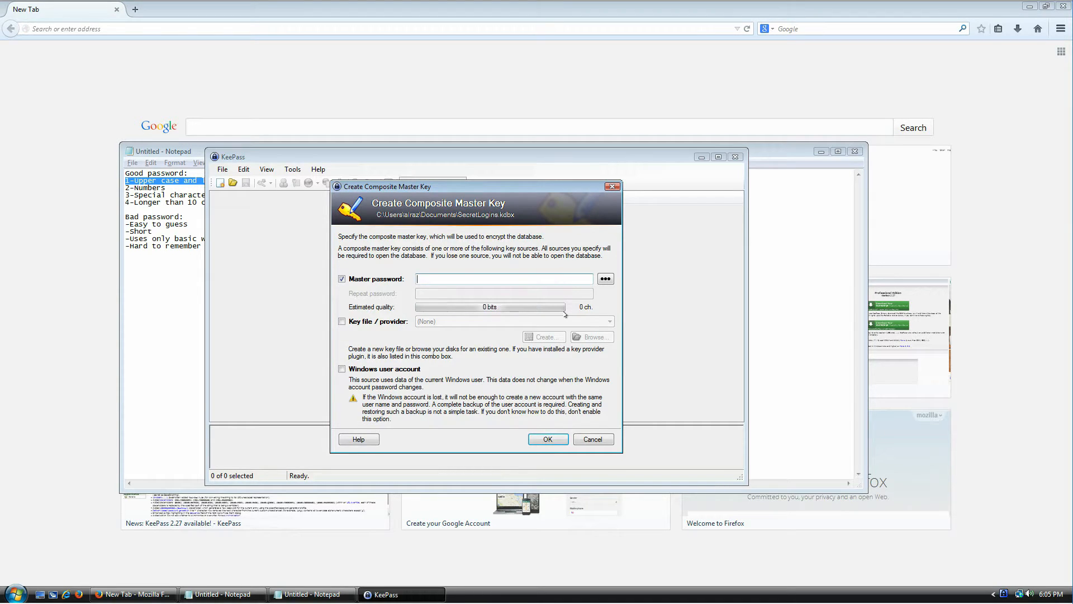
- Highlight the numbers rule, enter a passphrase containing a digit, then highlight the special-characters rule
click(203, 189)
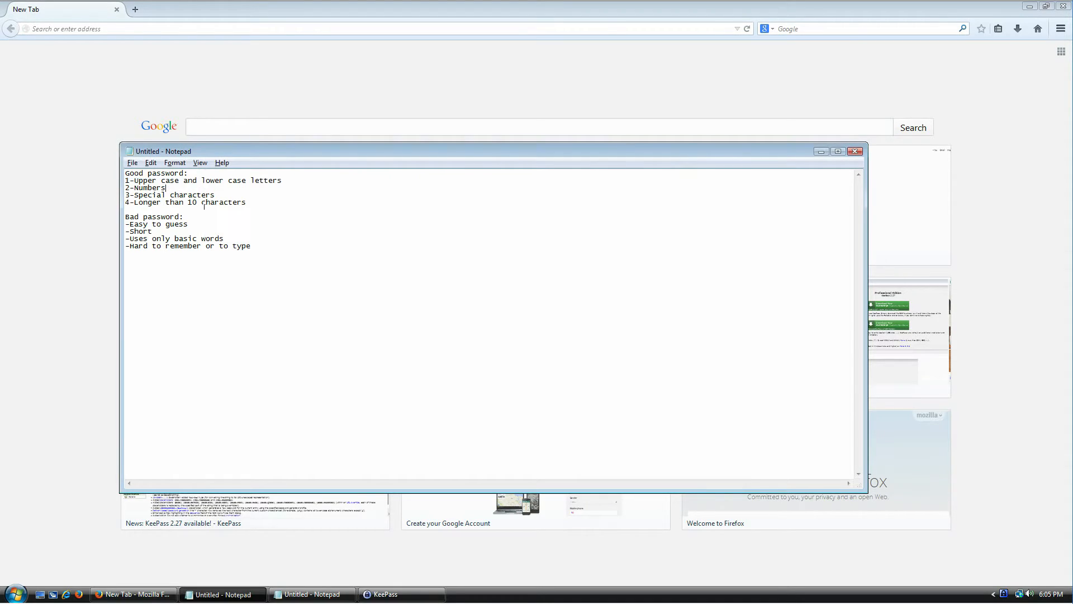
key(shift+Home)
key(alt+Tab)
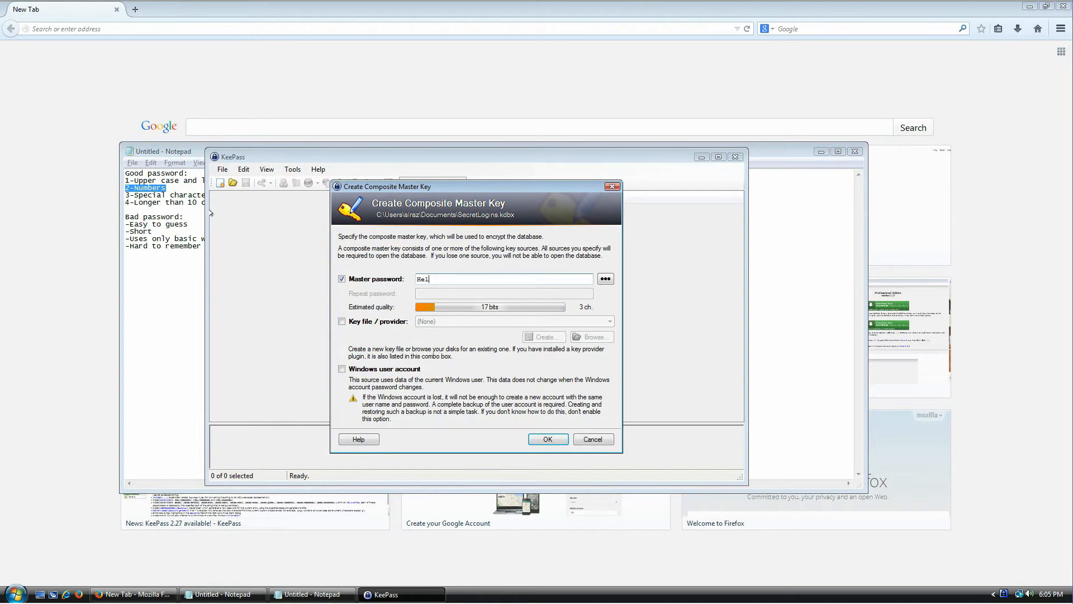
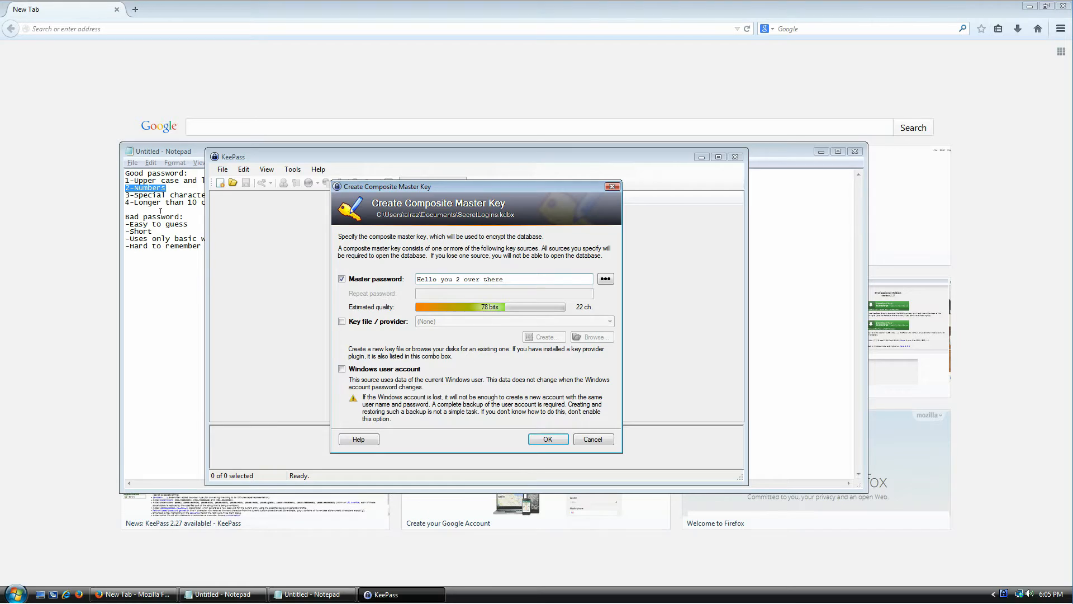
click(164, 194)
key(Home)
key(shift+End)
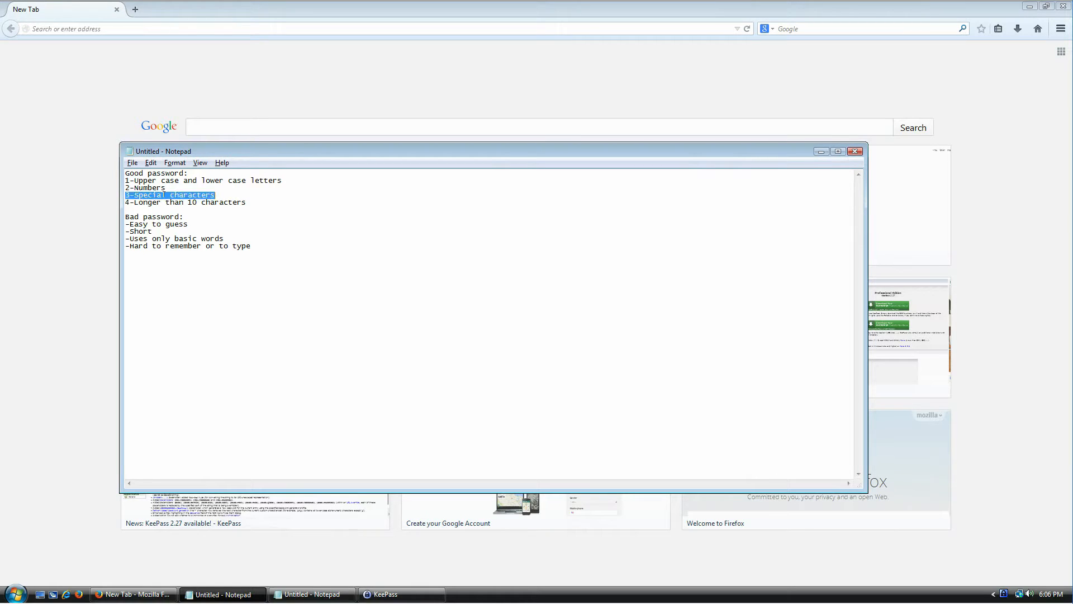
key(alt+Tab)
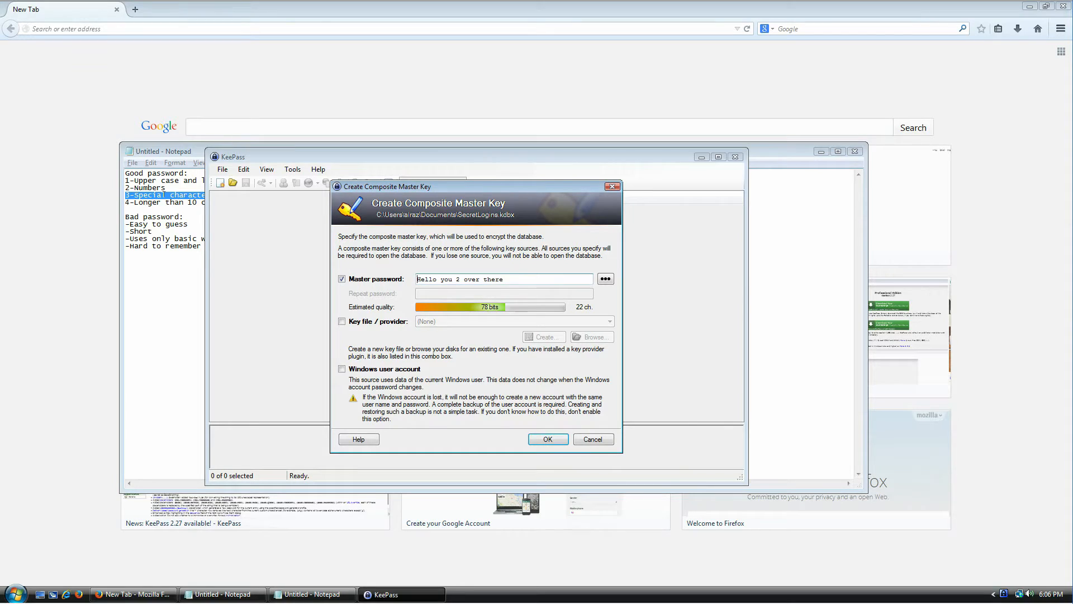
- Add a comma, exclamation mark and bracketed phrase to the passphrase, then highlight the 10-character rule
key(shift+Left)
key(Right)
text(,)
key(End)
text(! (yesm)
key(BackSpace)
text(, yes)
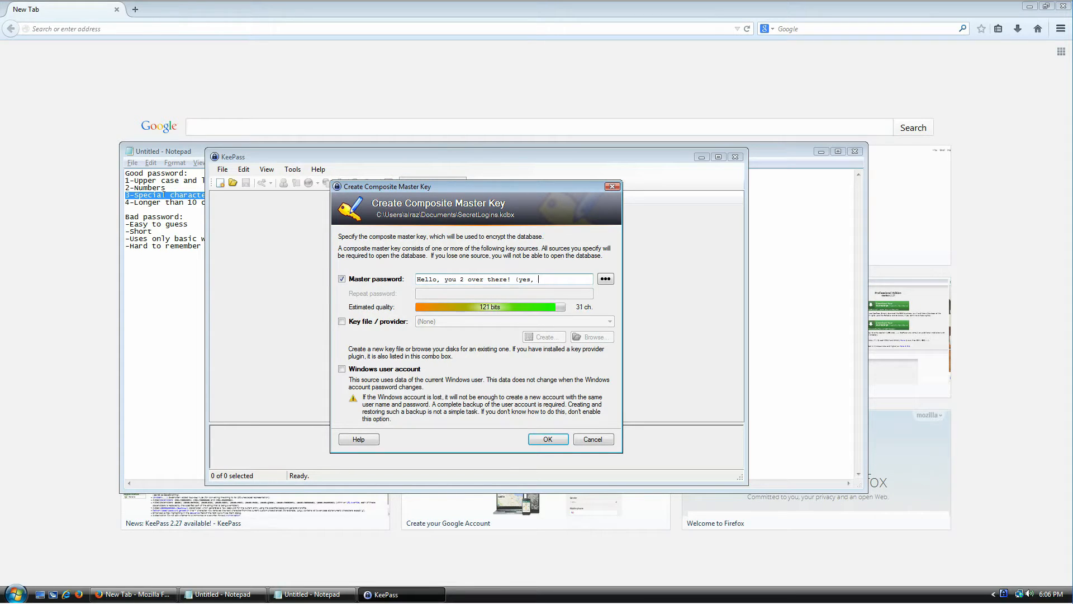
key(BackSpace)
key(BackSpace)
text(ou)
key(BackSpace)
key(BackSpace)
text(ou)
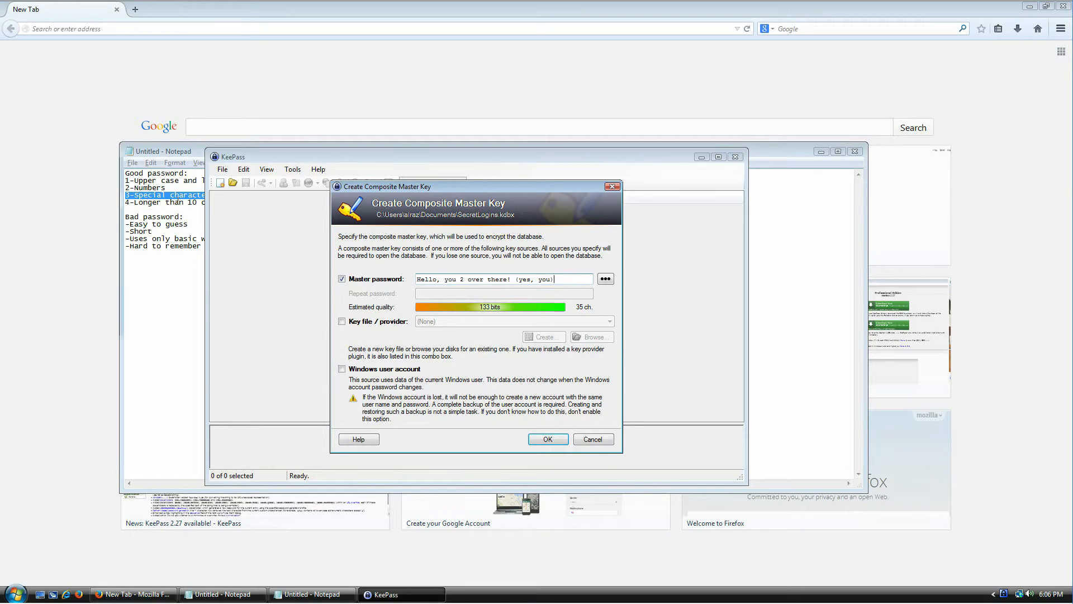
click(178, 202)
key(shift+End)
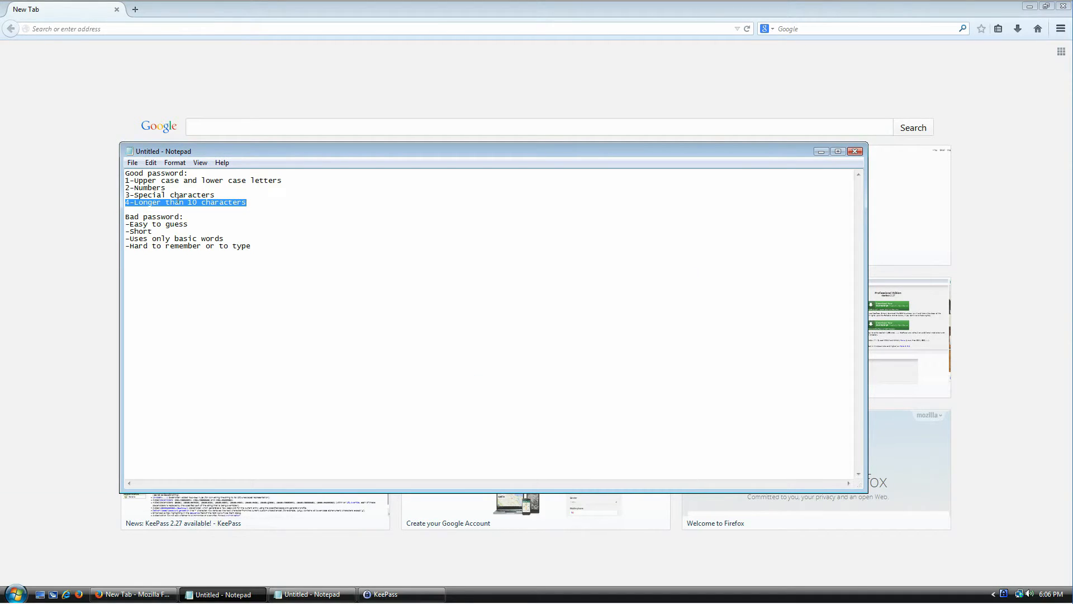
- Clear the master password and highlight the bad-password tips, including 'Easy to guess', in Notepad
key(alt+Tab)
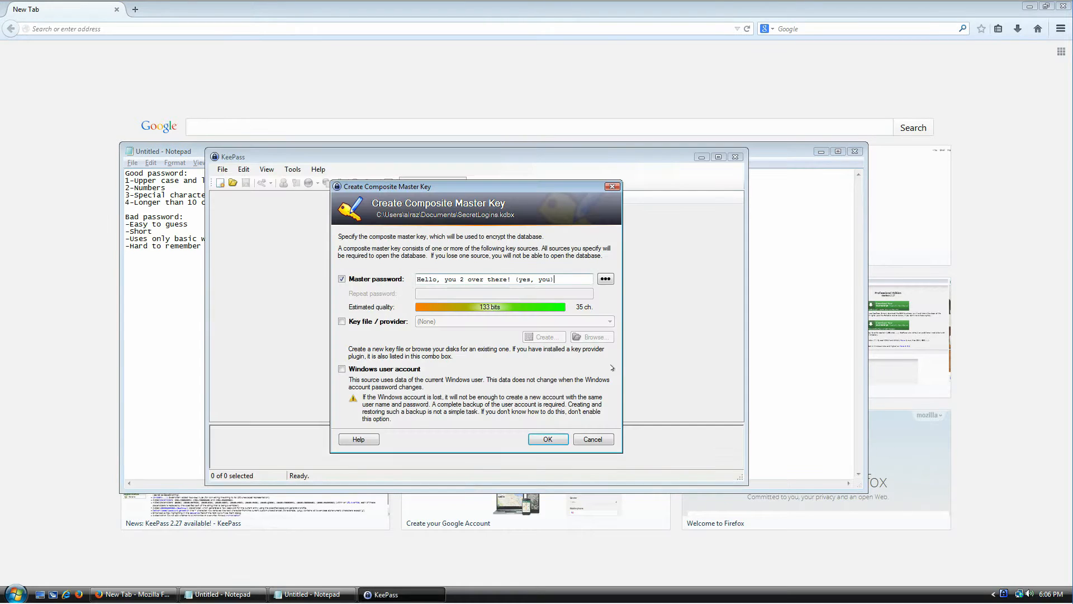
drag(564, 275, 404, 268)
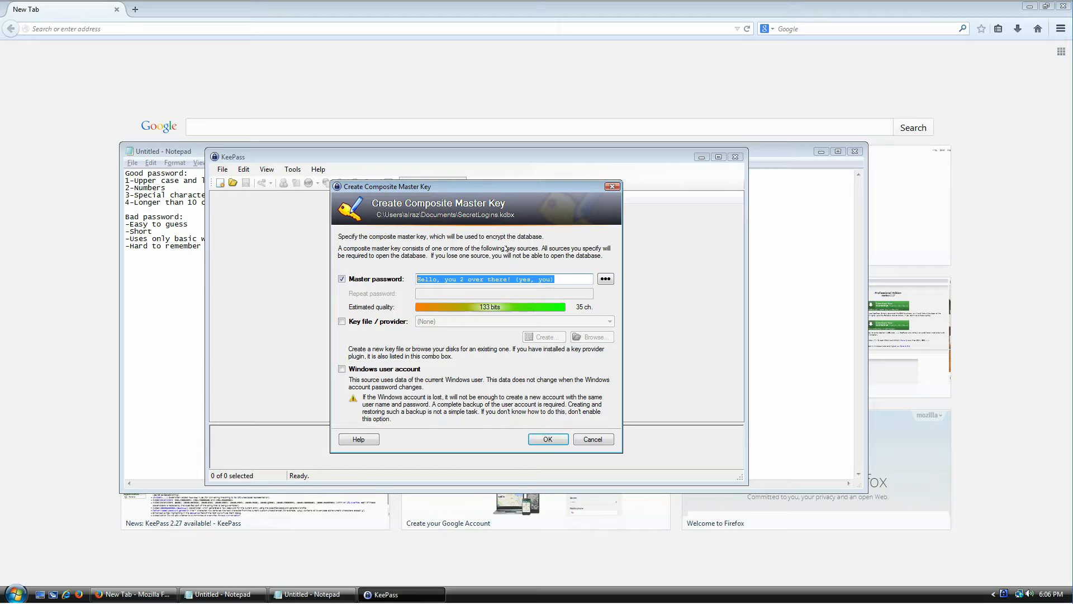
key(BackSpace)
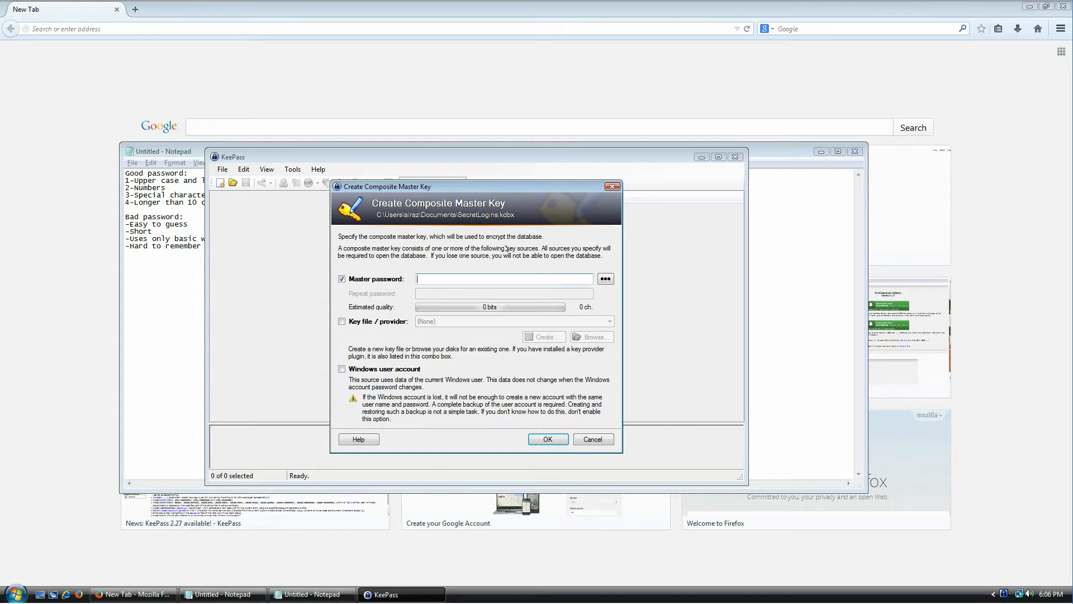
click(165, 217)
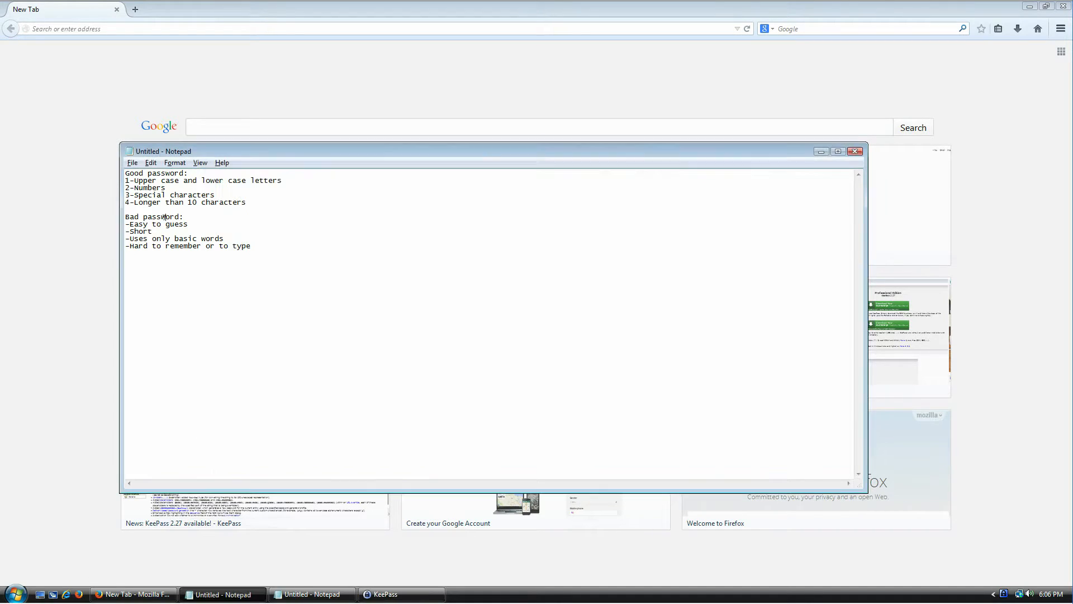
drag(128, 217, 233, 241)
click(257, 220)
key(shift+Home)
key(ctrl+End)
key(alt+Tab)
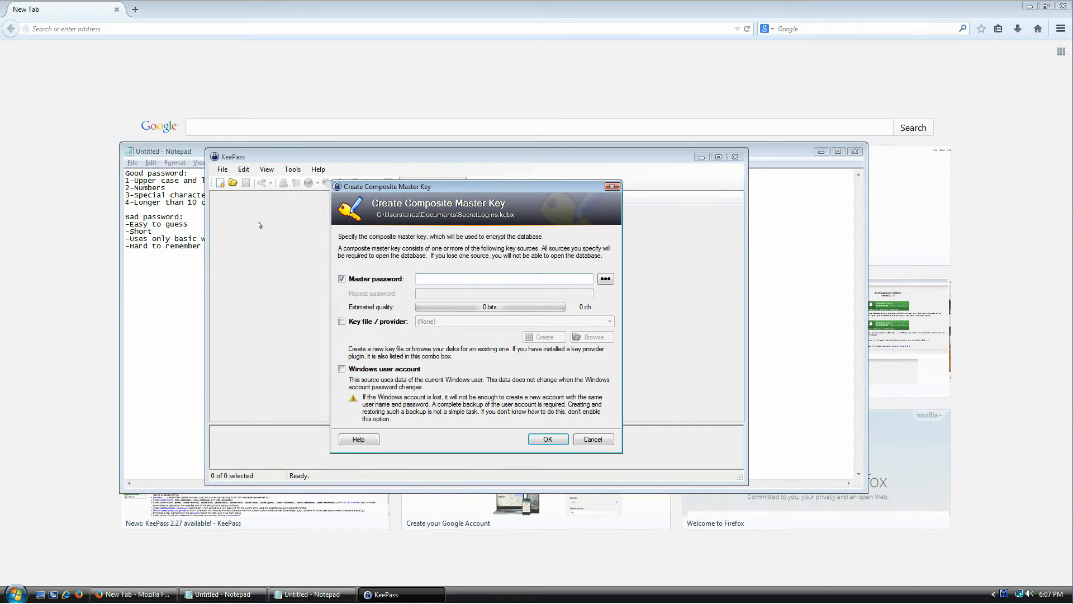
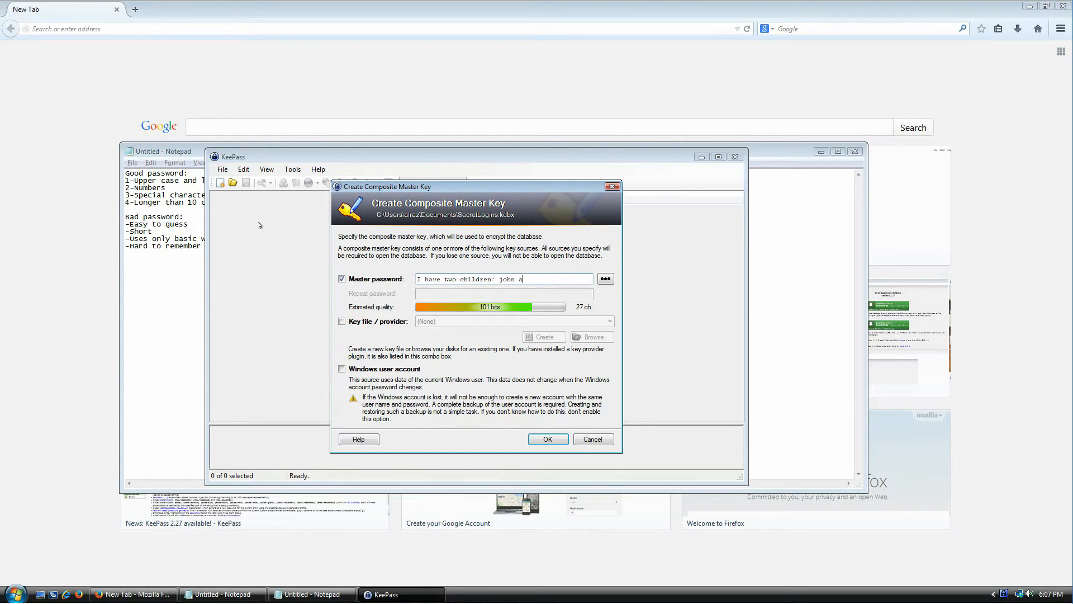
- Type a sample sentence-style passphrase with a colon and exclamation mark as the master password
key(ctrl+a)
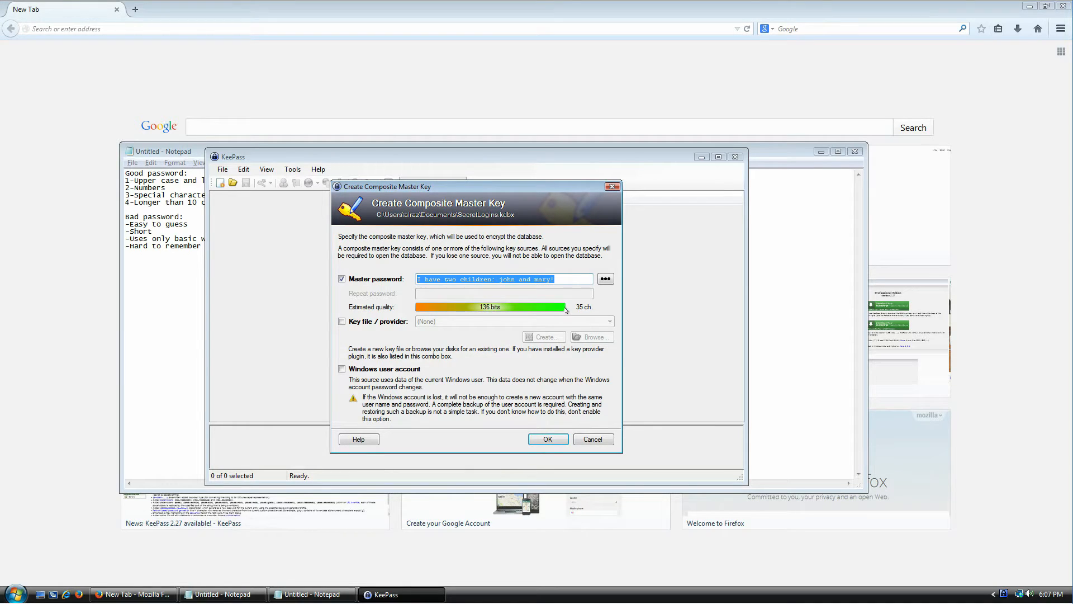
drag(550, 278, 458, 278)
click(416, 275)
- Highlight individual words of the passphrase, then select and delete it all
click(466, 279)
double_click(503, 279)
double_click(528, 278)
click(512, 278)
double_click(512, 279)
click(512, 278)
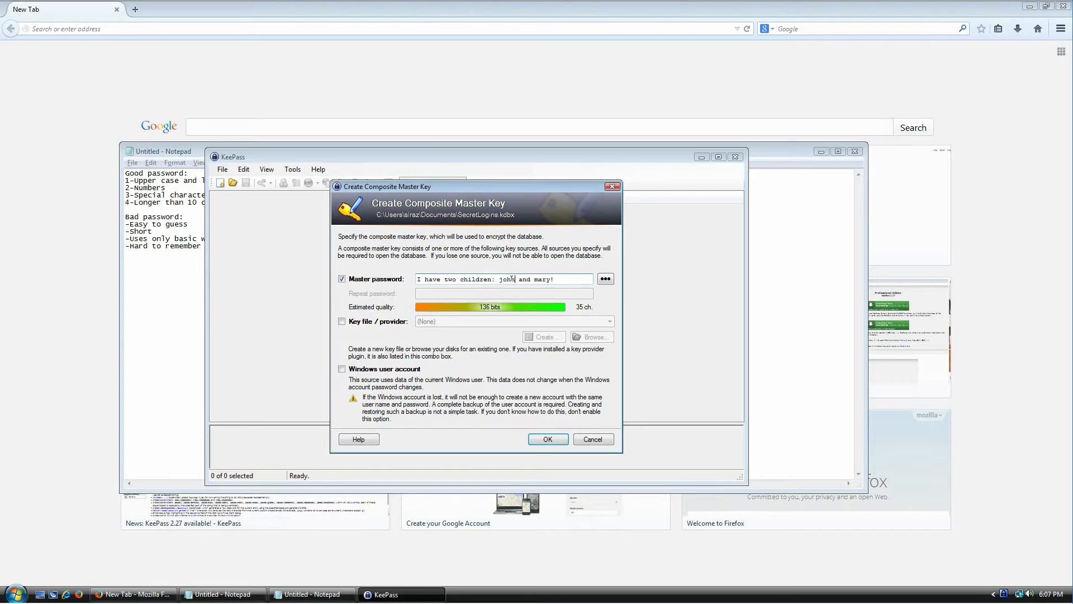
double_click(537, 279)
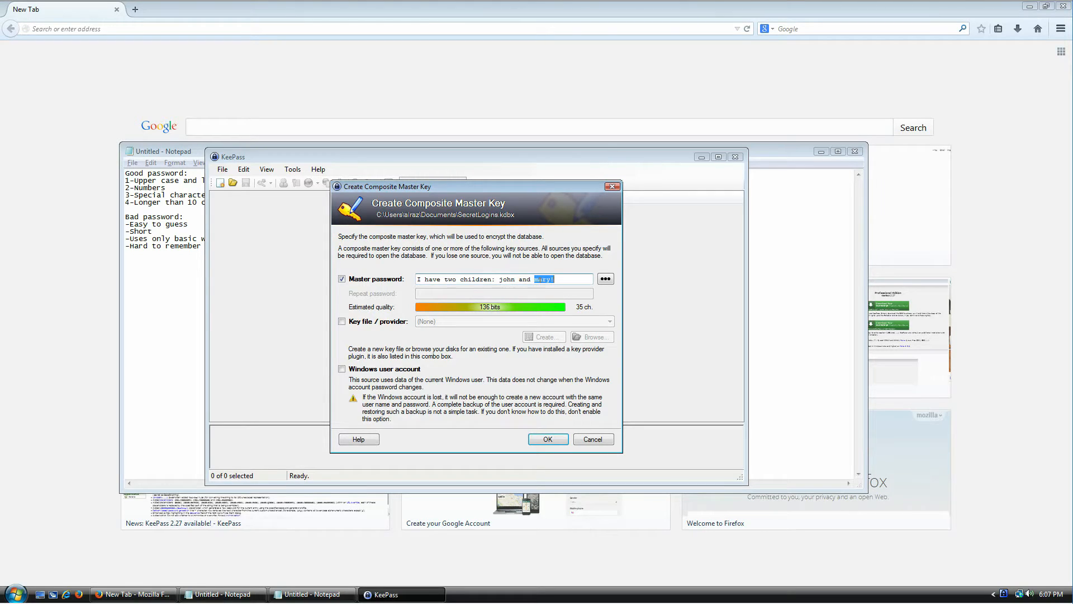
click(500, 278)
key(ctrl+a)
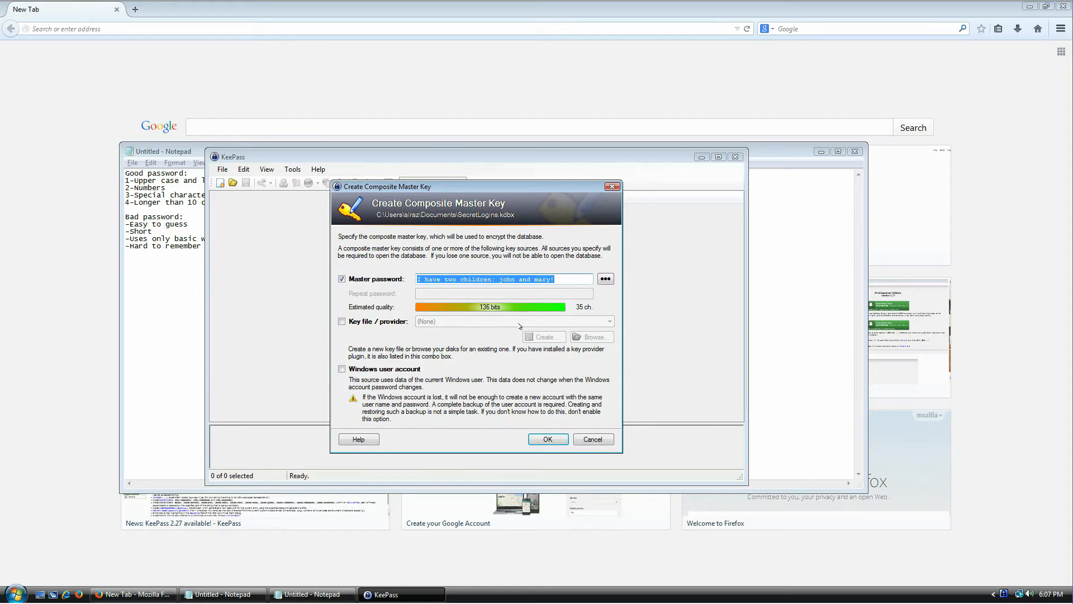
key(Delete)
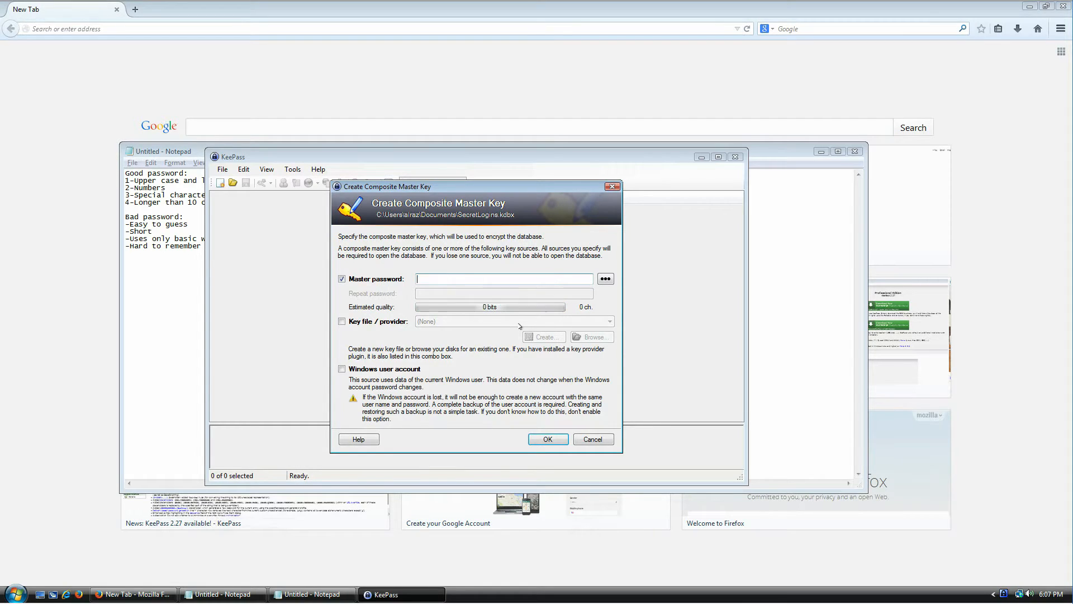
click(184, 246)
double_click(140, 231)
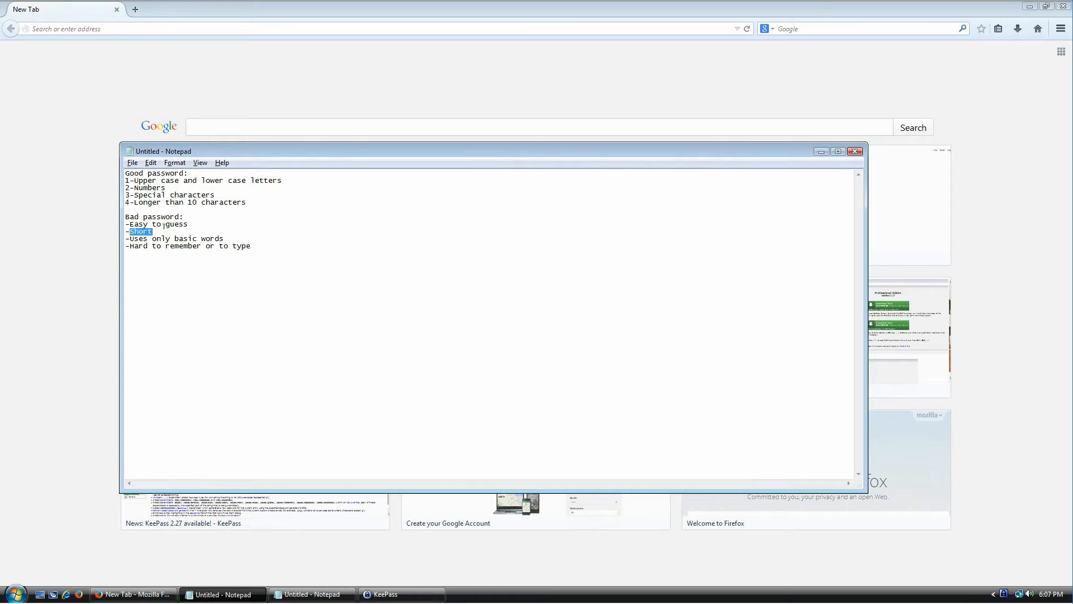
key(alt+Tab)
text(S)
text(ello)
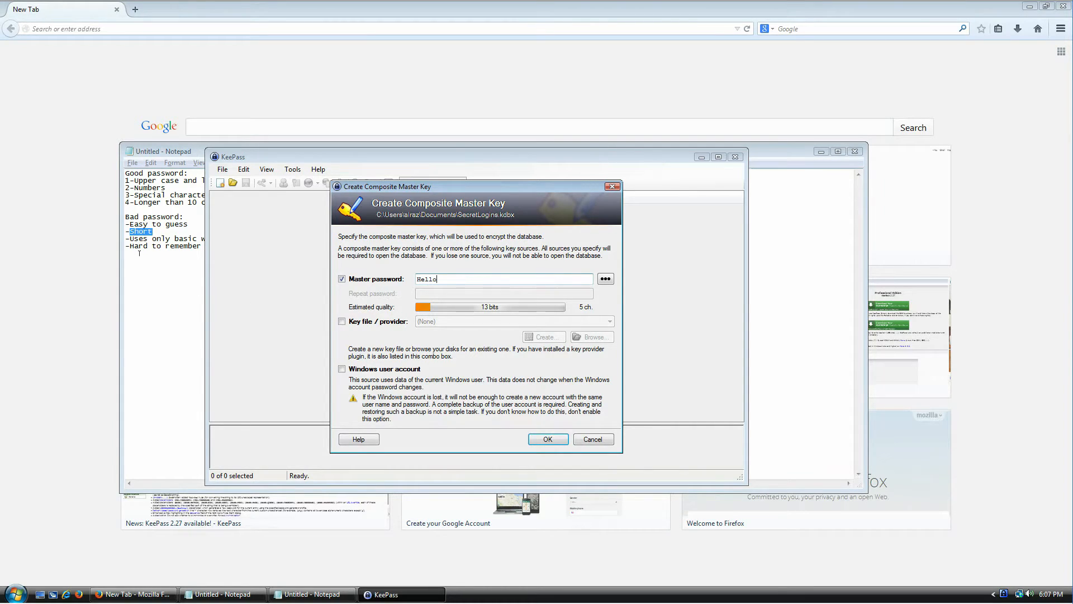
click(170, 250)
drag(254, 244, 100, 242)
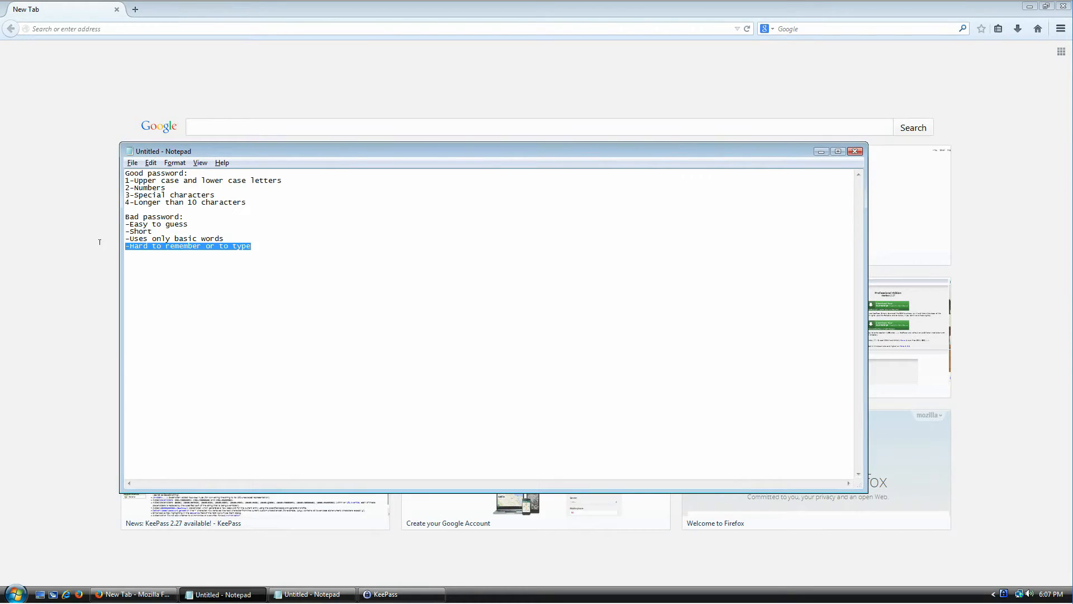
click(137, 239)
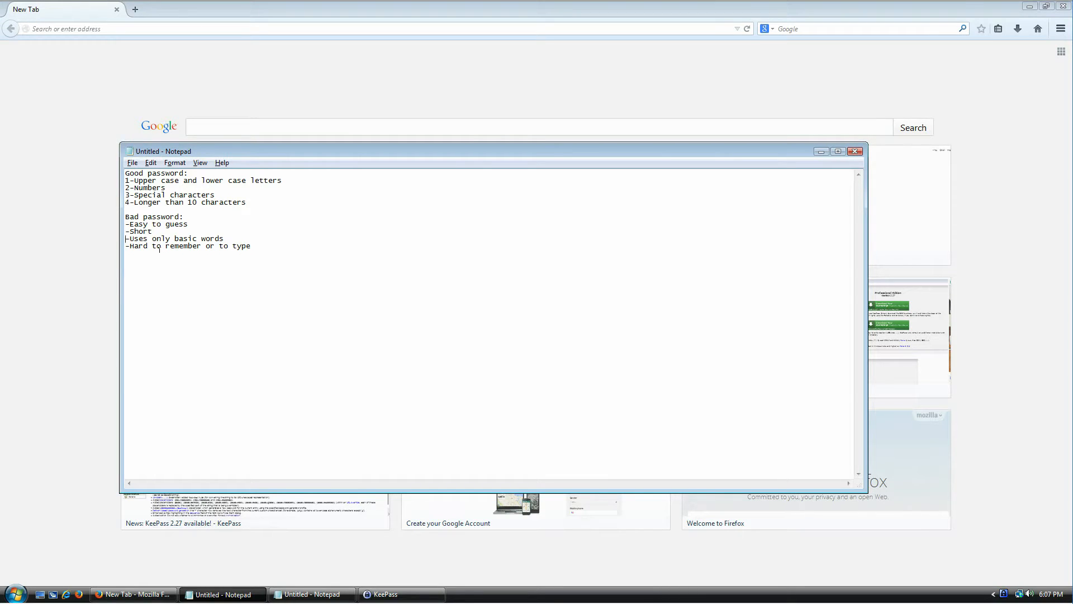
key(shift+End)
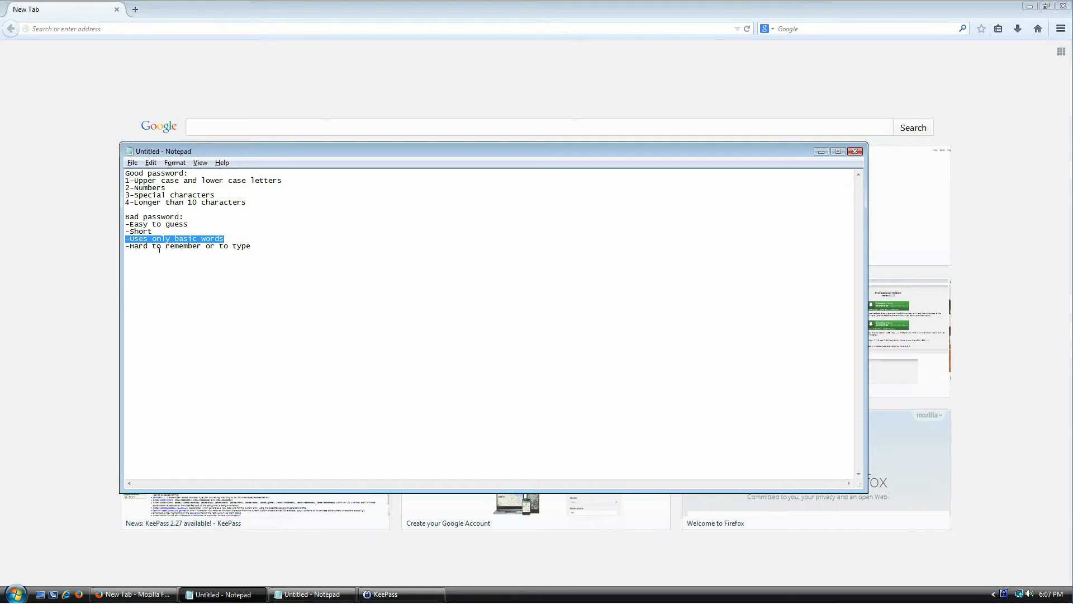
key(alt+Tab)
key(ctrl+a)
key(End)
key(ctrl+a)
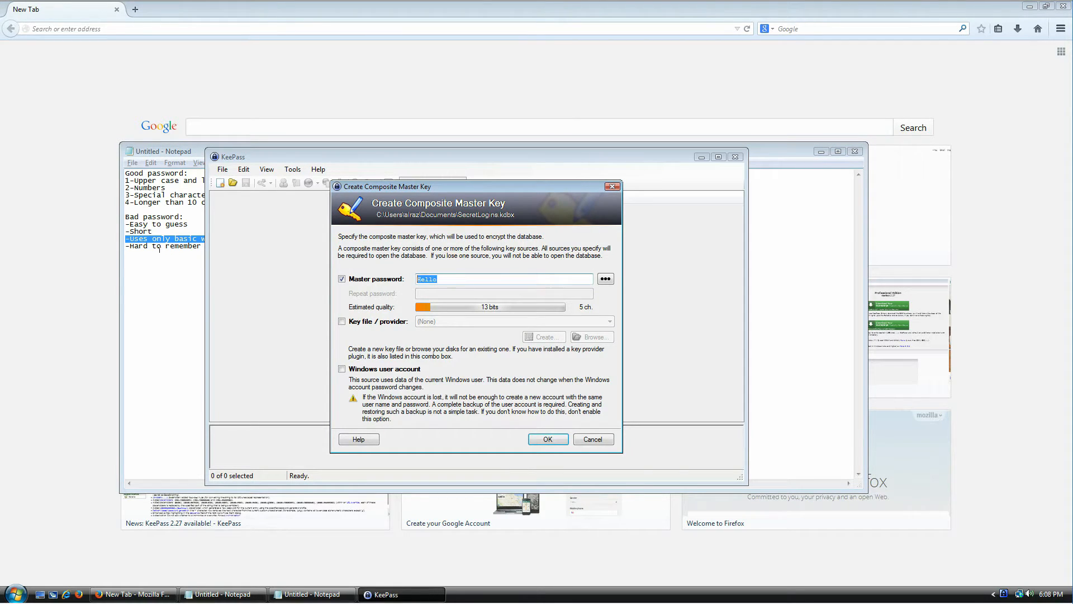
key(BackSpace)
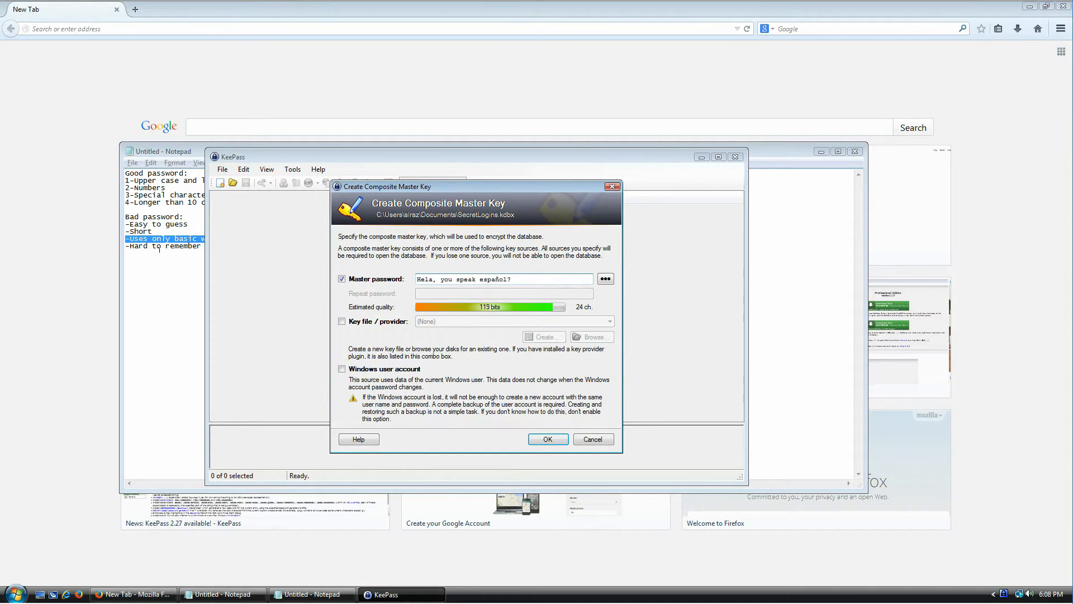
key(alt+Tab)
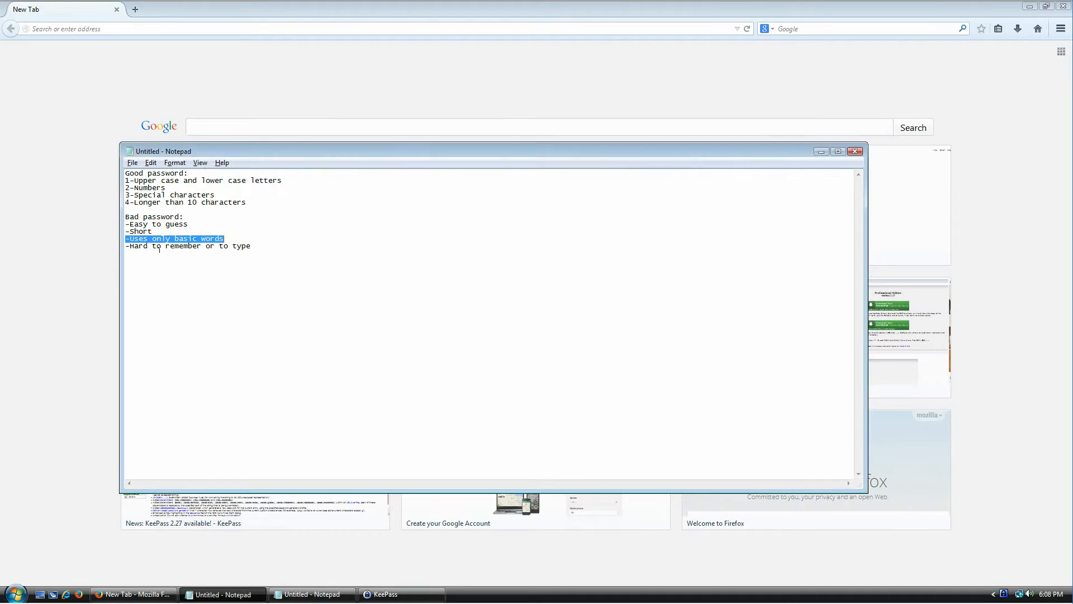
key(Down)
key(Home)
key(shift+End)
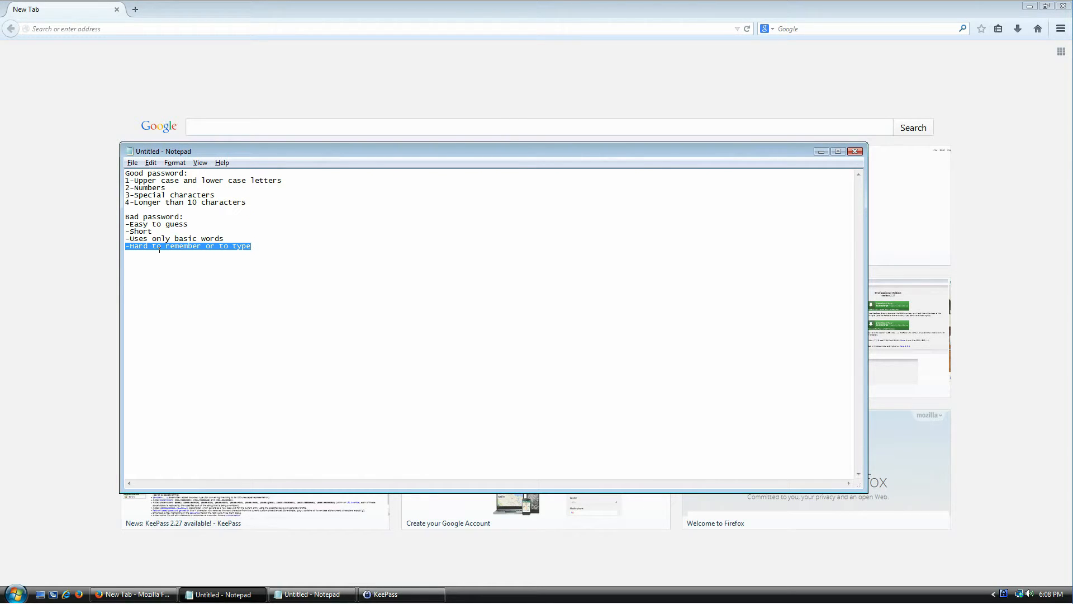
key(alt+Tab)
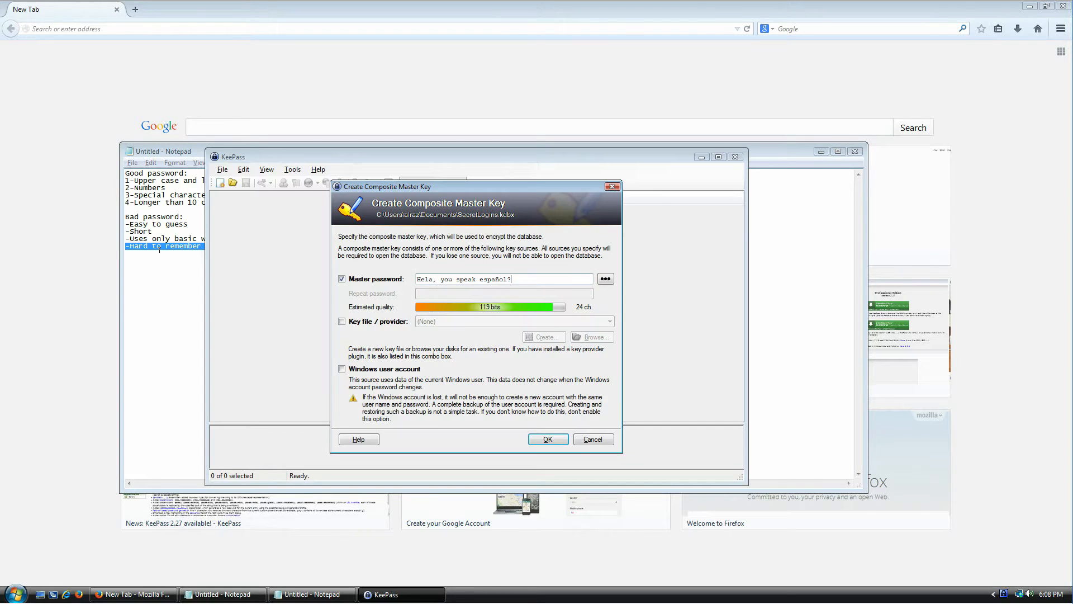
key(ctrl+a)
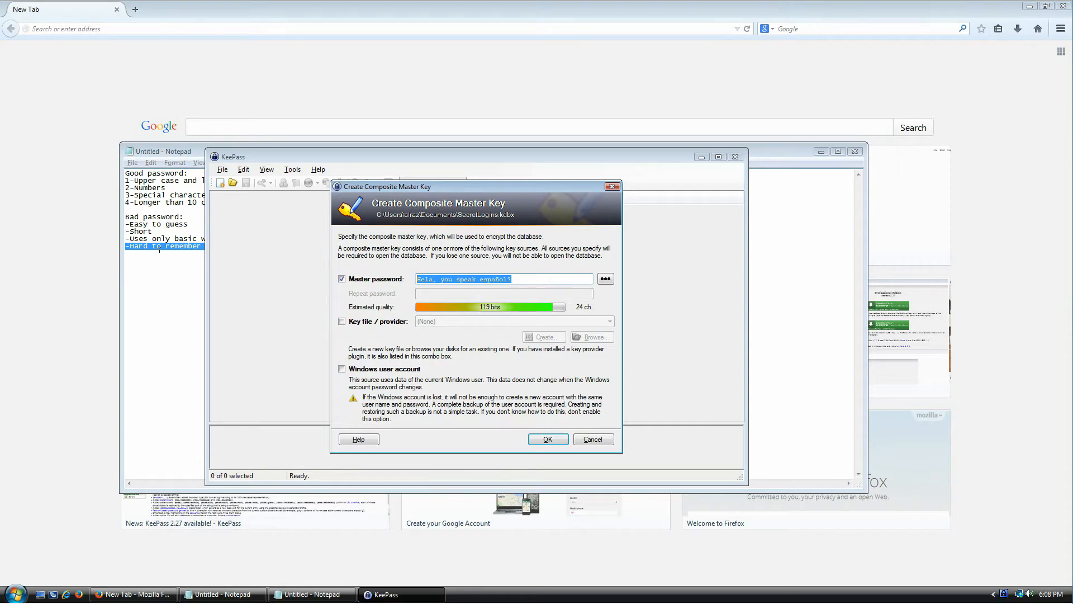
key(BackSpace)
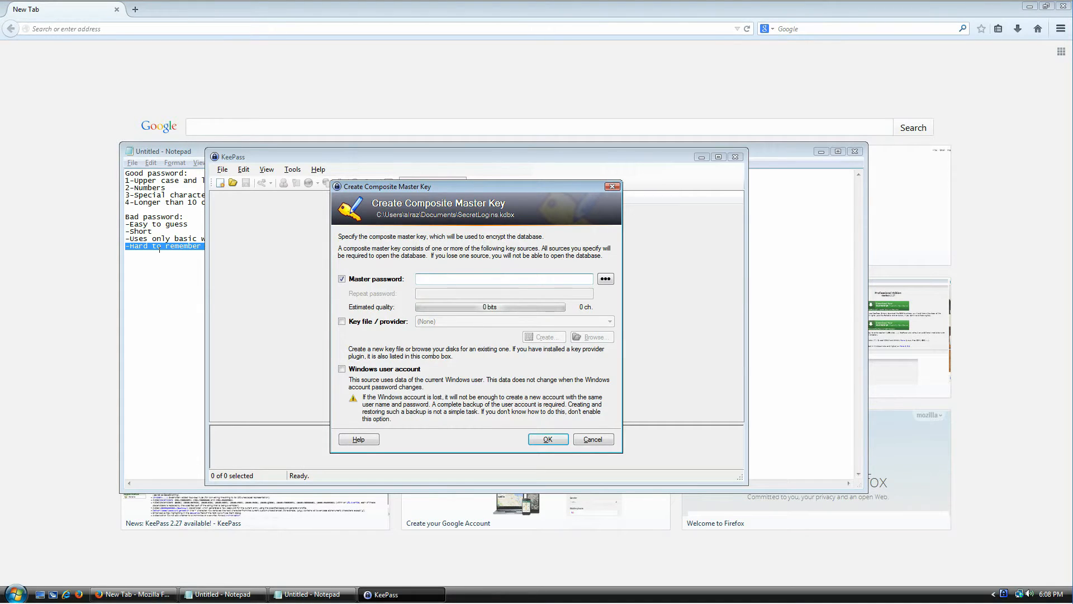
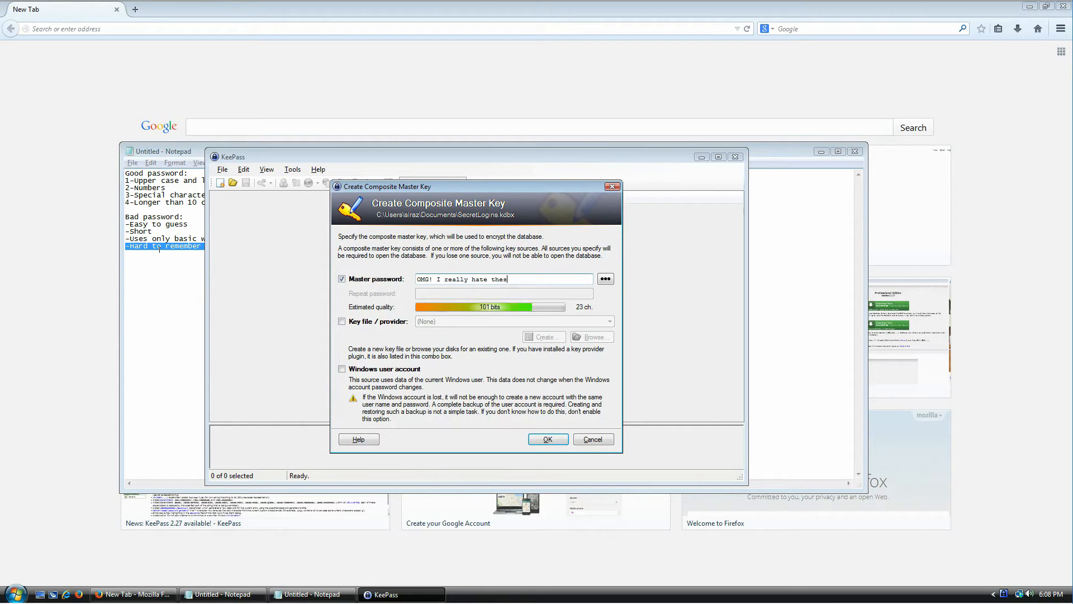
- Enter the 37-character master passphrase for SecretLogins, toggling its visibility to check it
click(606, 279)
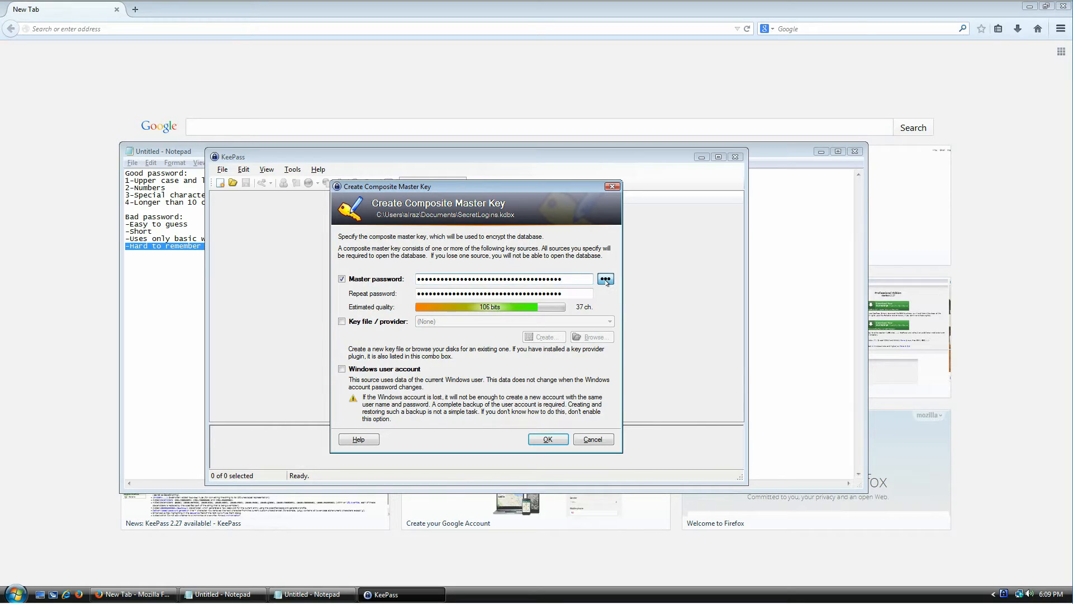
click(607, 282)
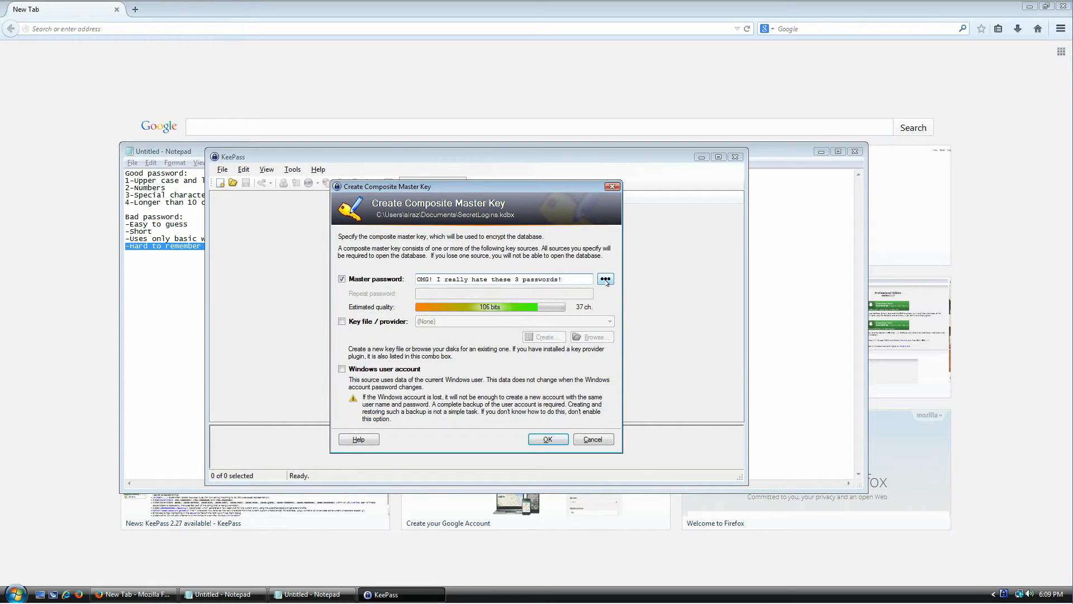
click(607, 282)
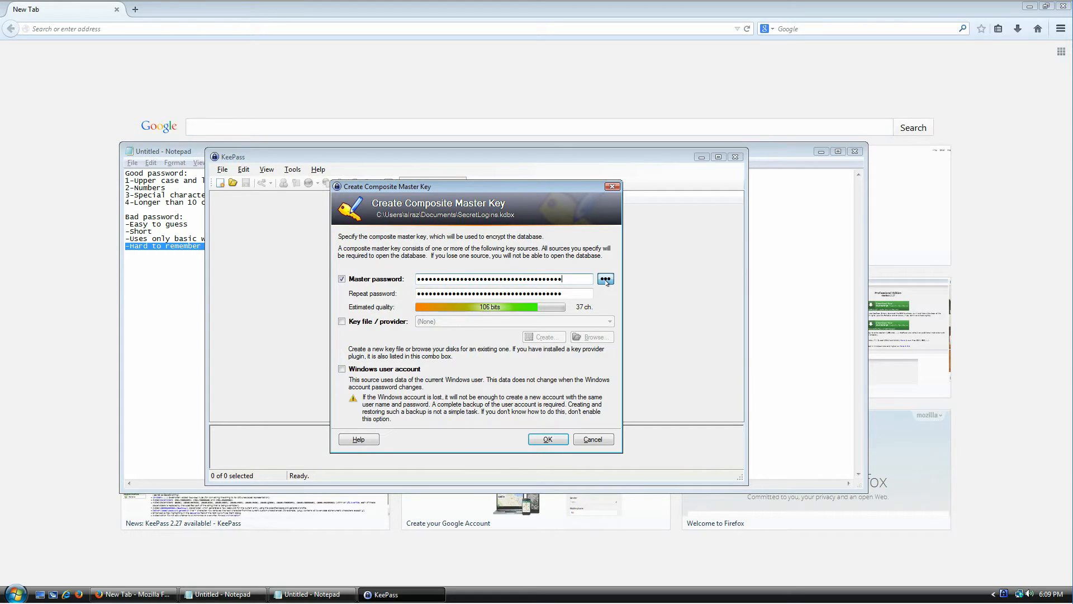
click(607, 282)
- Review sections of the passphrase by selecting them, then mask it behind asterisks again
drag(564, 278, 416, 280)
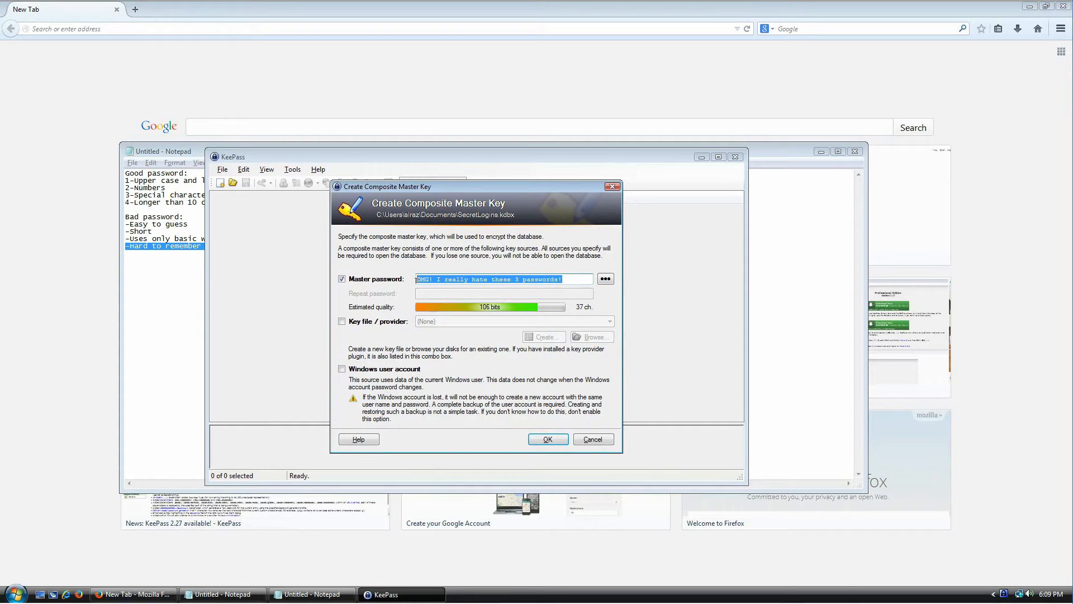
click(505, 278)
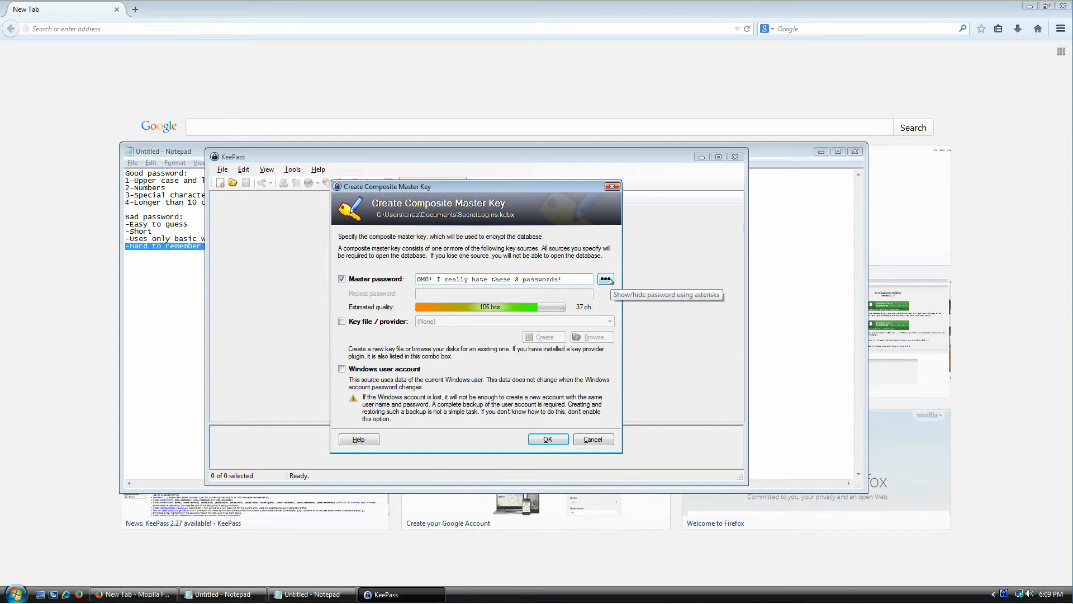
drag(564, 278, 496, 275)
click(533, 279)
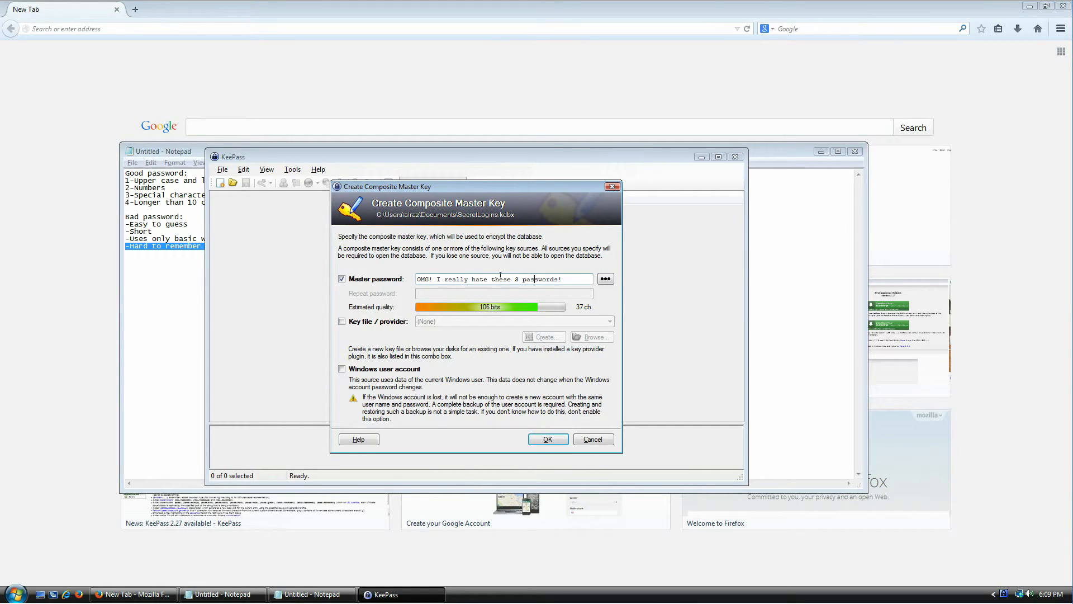
drag(492, 273, 535, 273)
click(556, 274)
drag(579, 274, 514, 279)
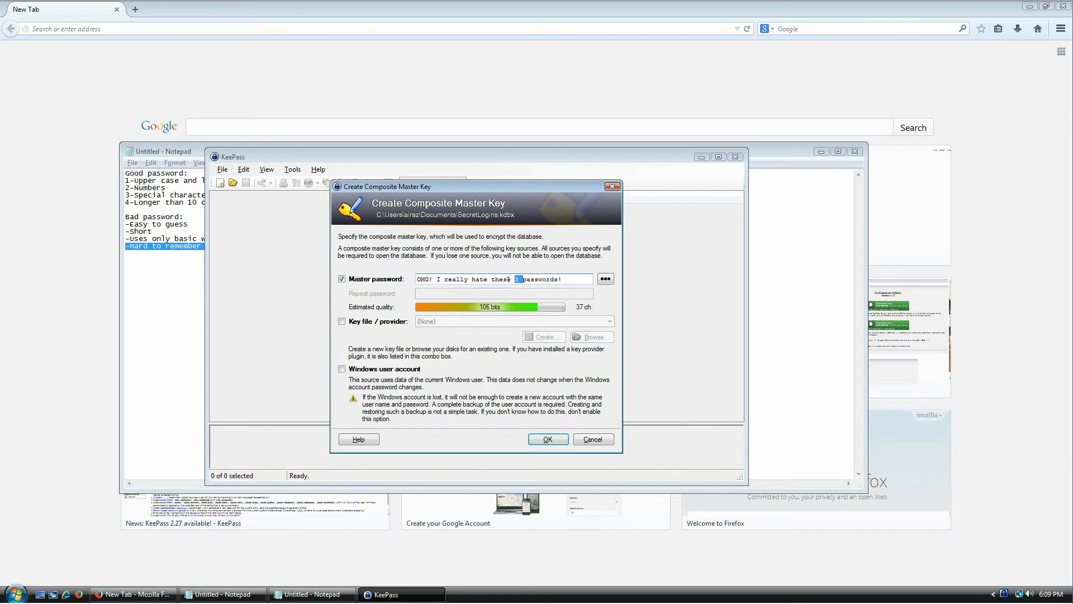
click(569, 274)
drag(578, 277, 470, 286)
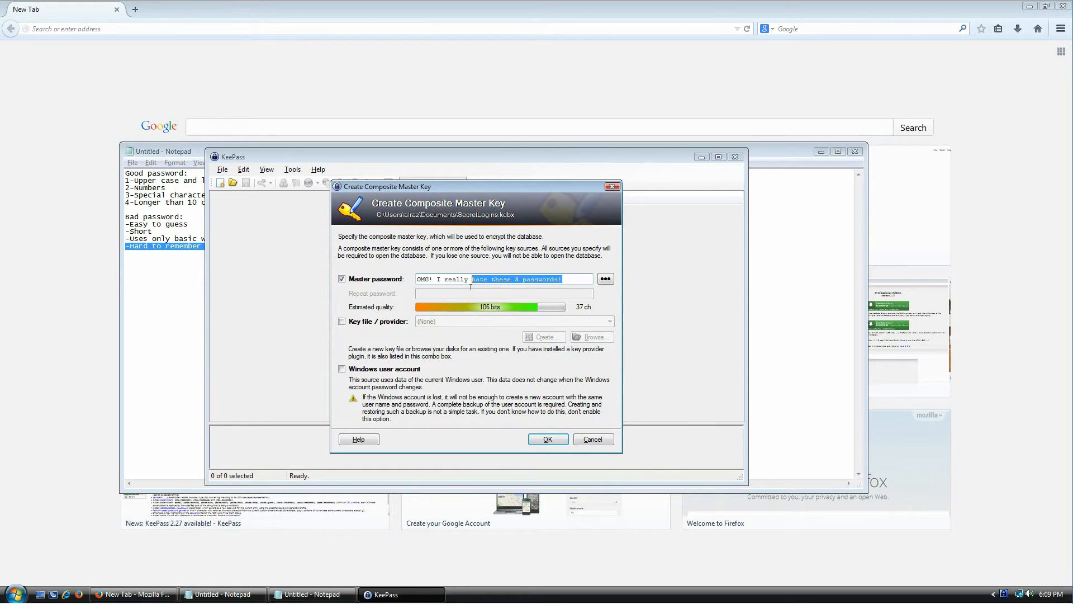
click(605, 283)
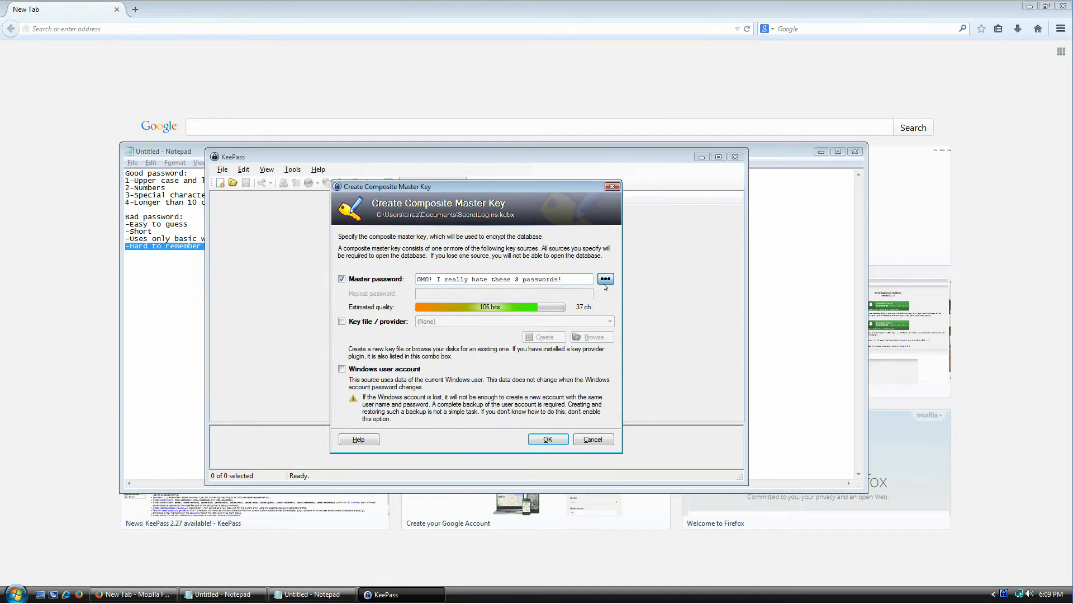
- Clear the Repeat password field and retype the 37-character master passphrase there
key(Tab)
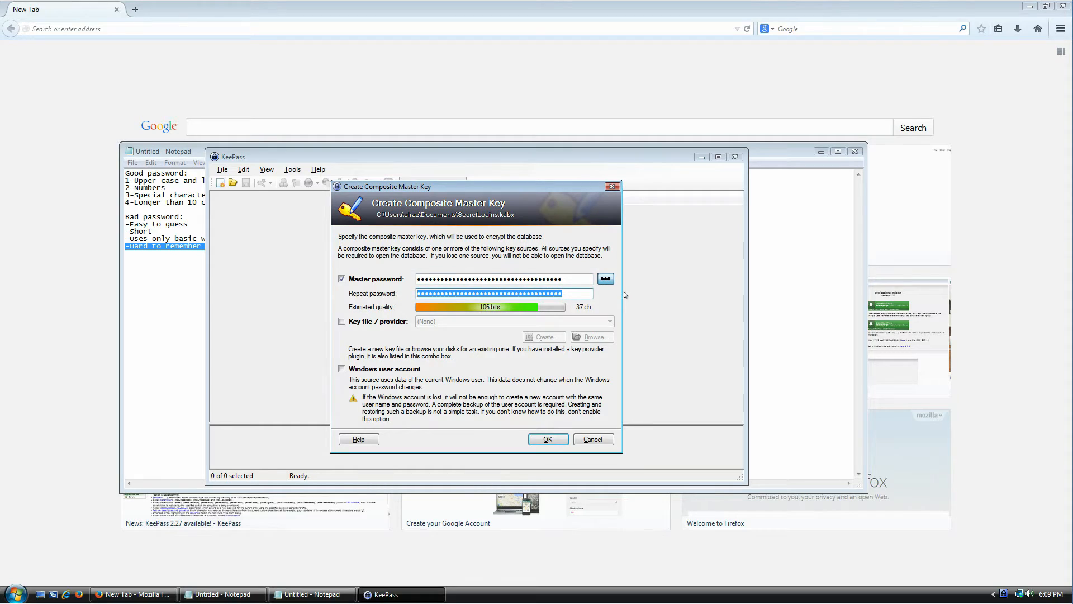
key(BackSpace)
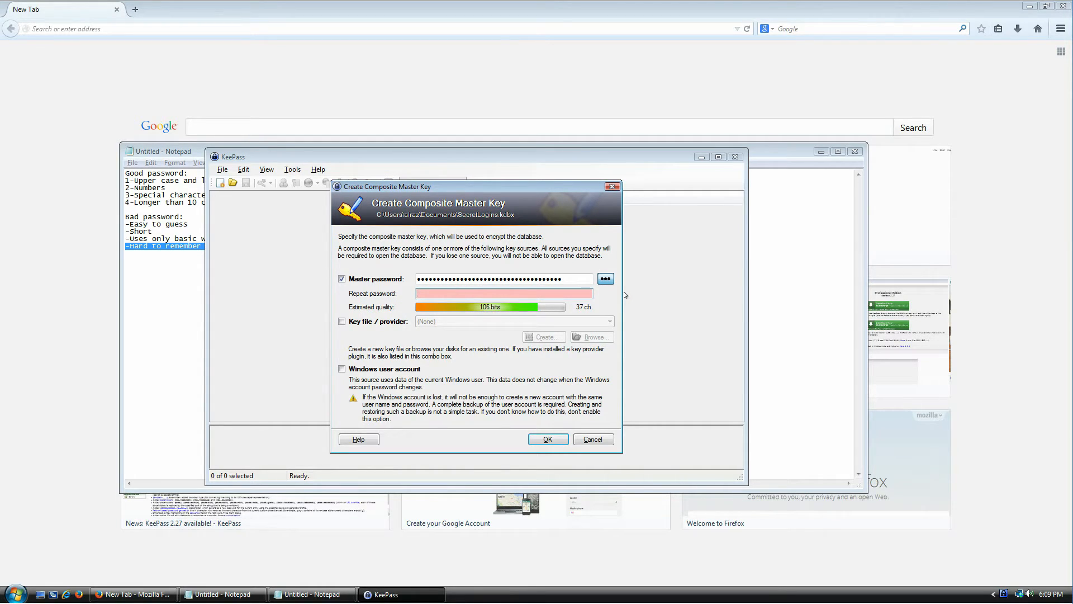
text(•••••••••••••••••••••••••••••••••••••)
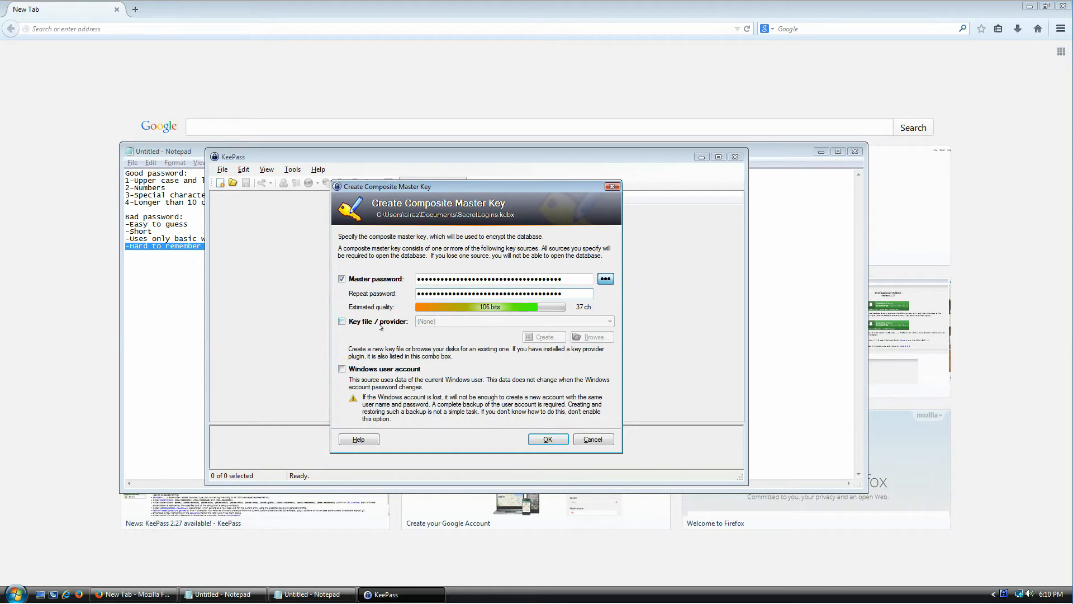
- Confirm the master key and set key transformation rounds for a one-second delay (6854912)
click(549, 439)
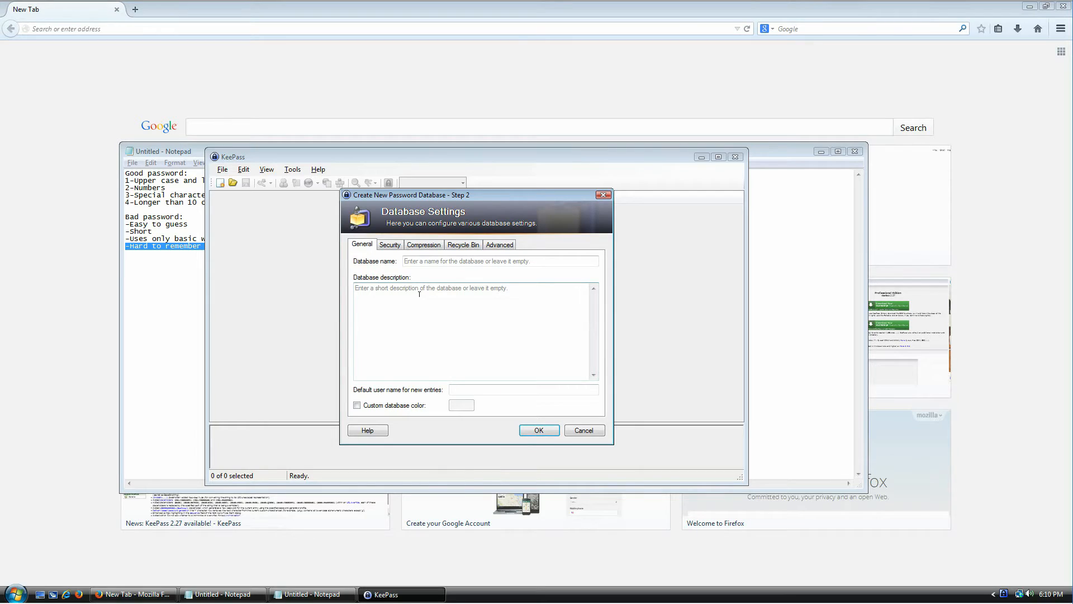
click(391, 245)
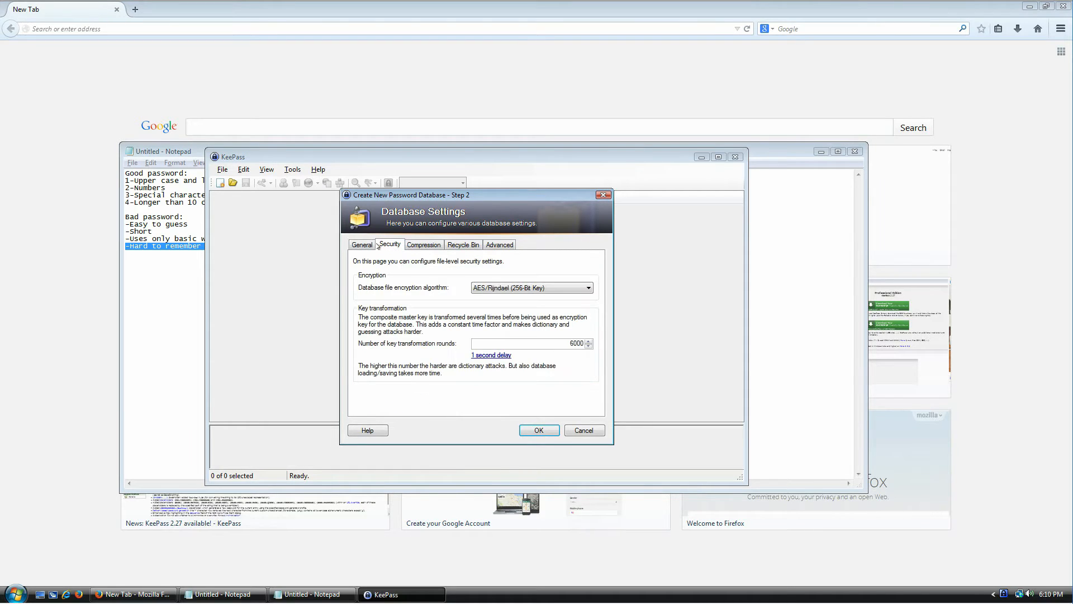
click(371, 245)
click(389, 245)
drag(534, 342, 606, 336)
click(492, 356)
drag(553, 345, 585, 345)
click(553, 344)
- Name the database 'My data' and describe it as storing login information
click(426, 246)
click(463, 246)
click(503, 246)
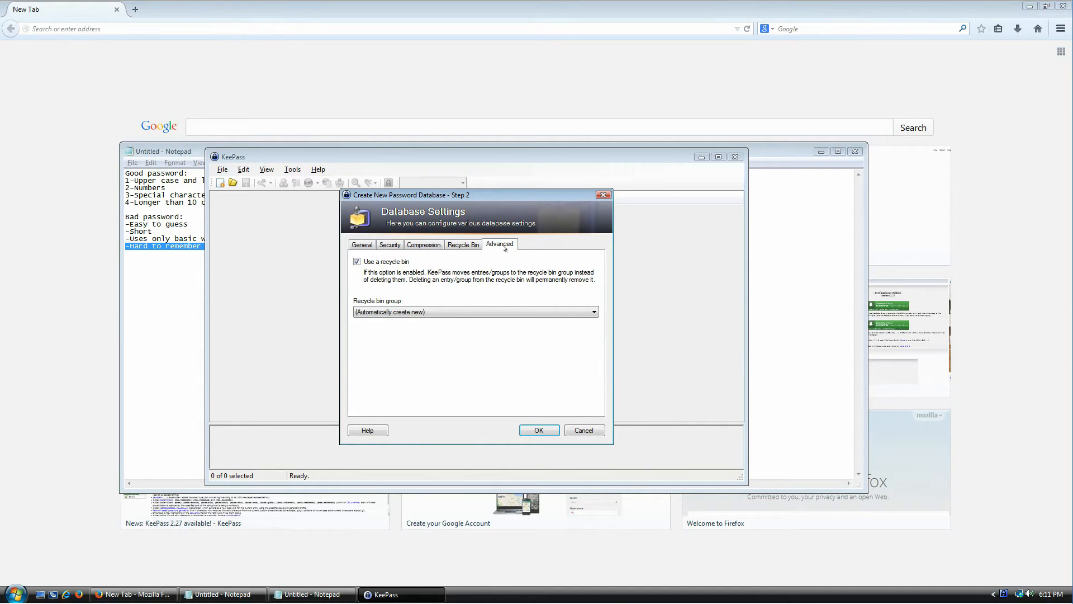
click(361, 244)
click(447, 261)
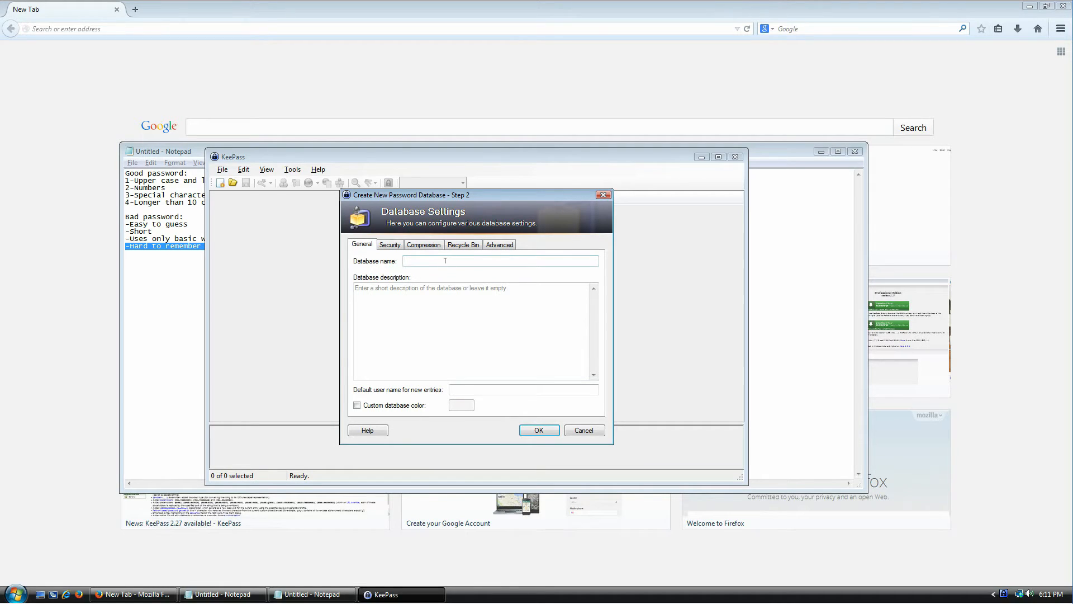
text(My data)
click(470, 329)
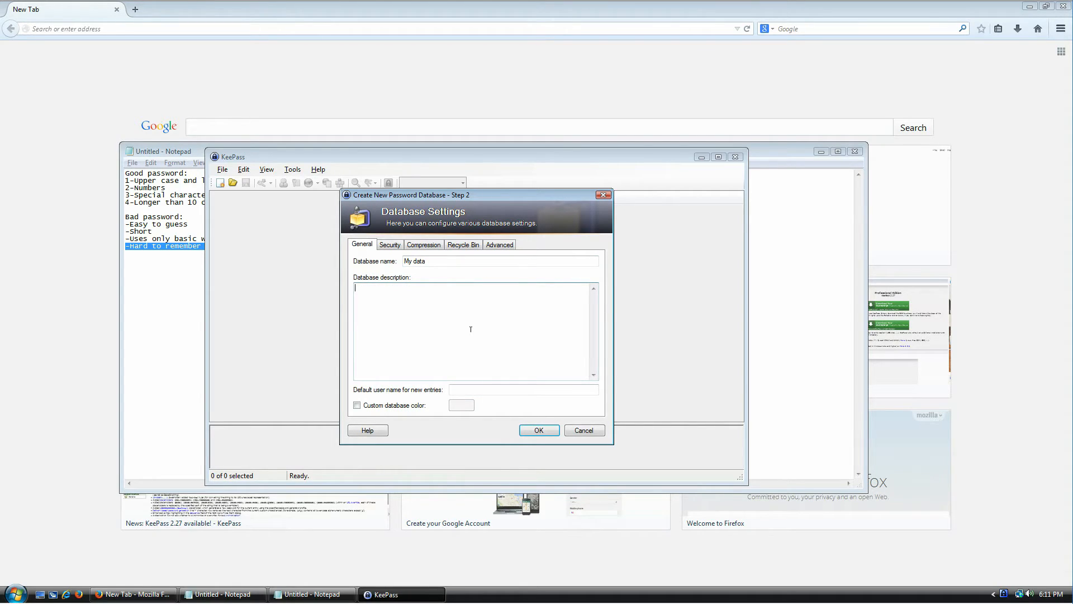
text(I use this database to store login information because I feel like it.)
- Finish creating the database and look over Sample Entry in the entry editor
click(537, 430)
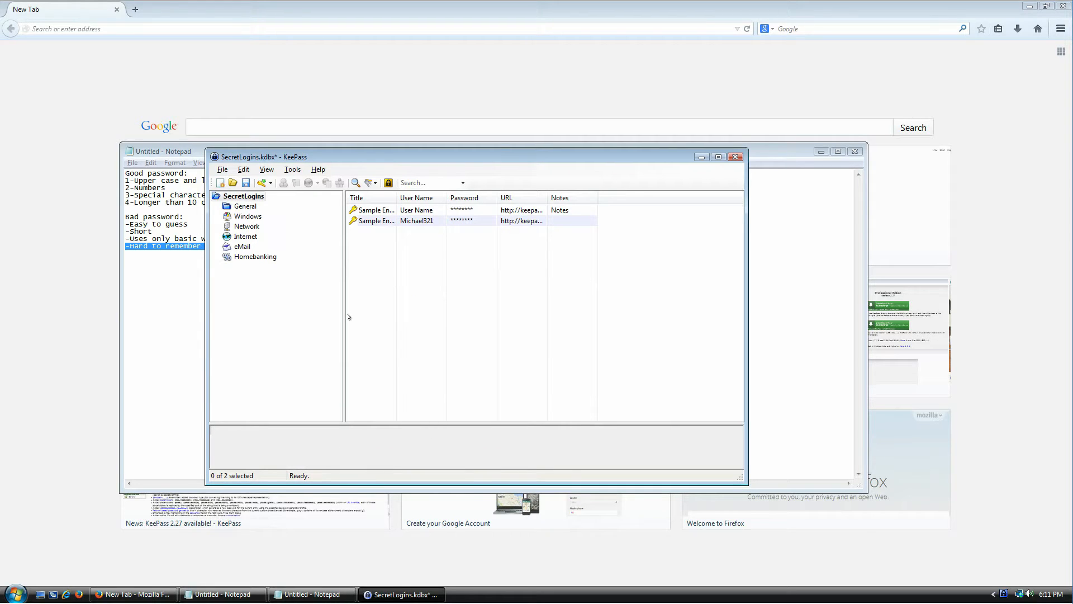
drag(358, 159, 390, 112)
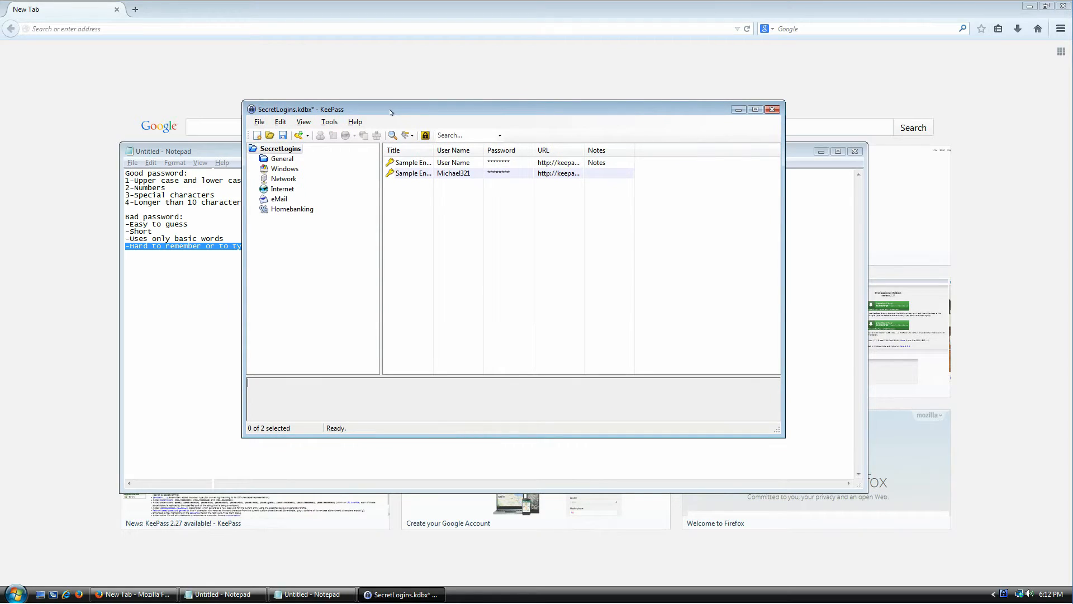
double_click(433, 150)
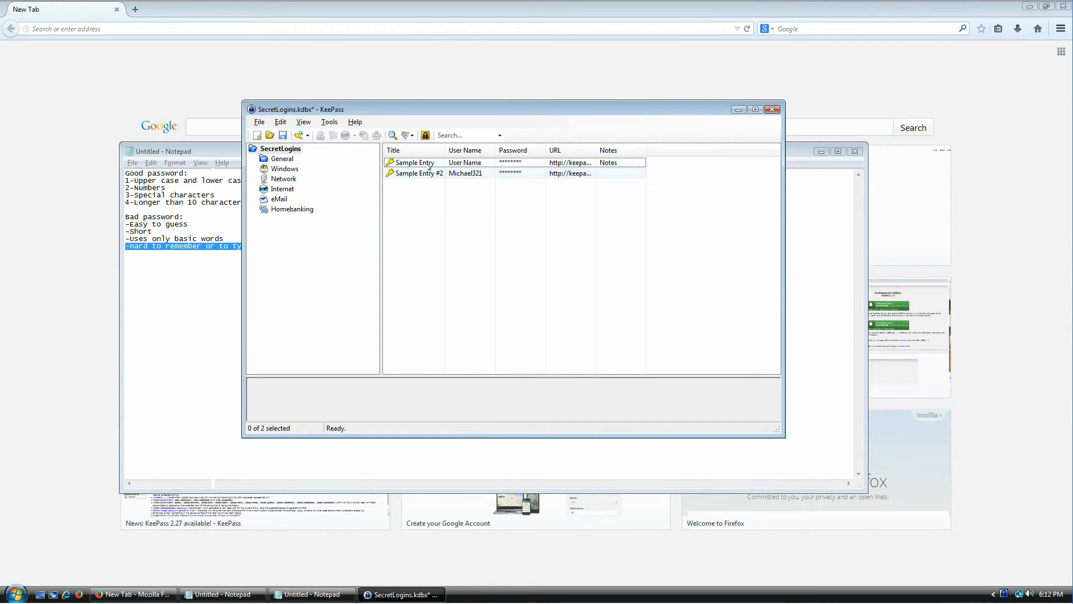
click(427, 166)
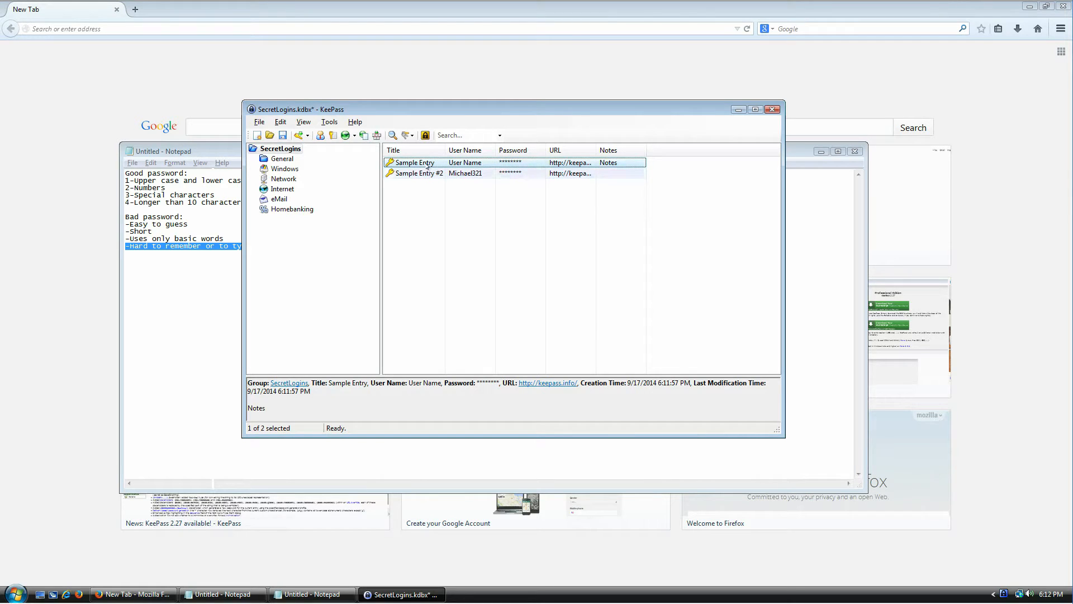
double_click(427, 162)
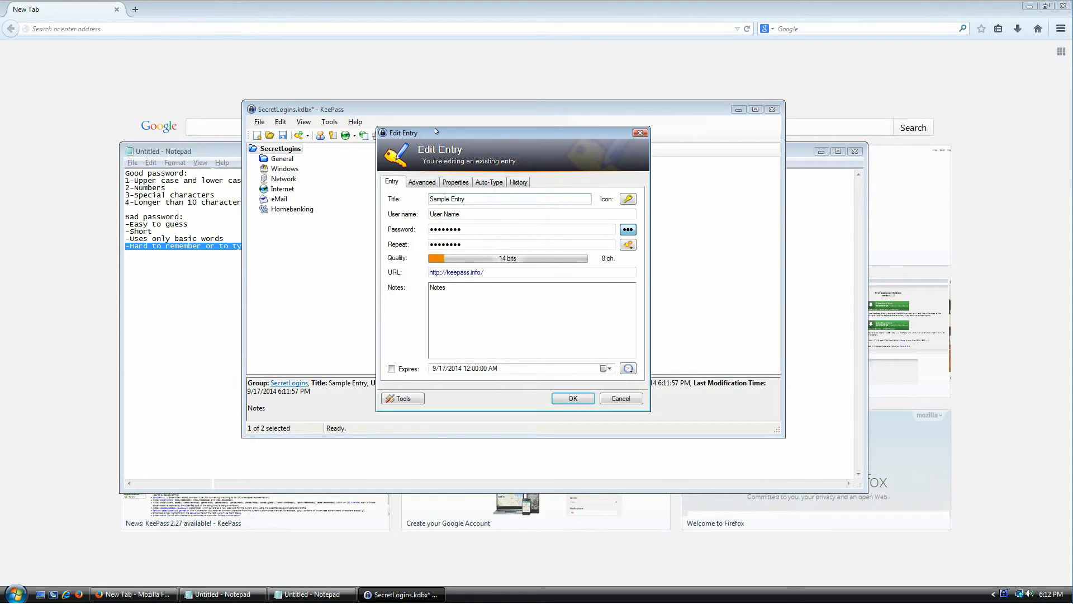
drag(437, 132, 484, 202)
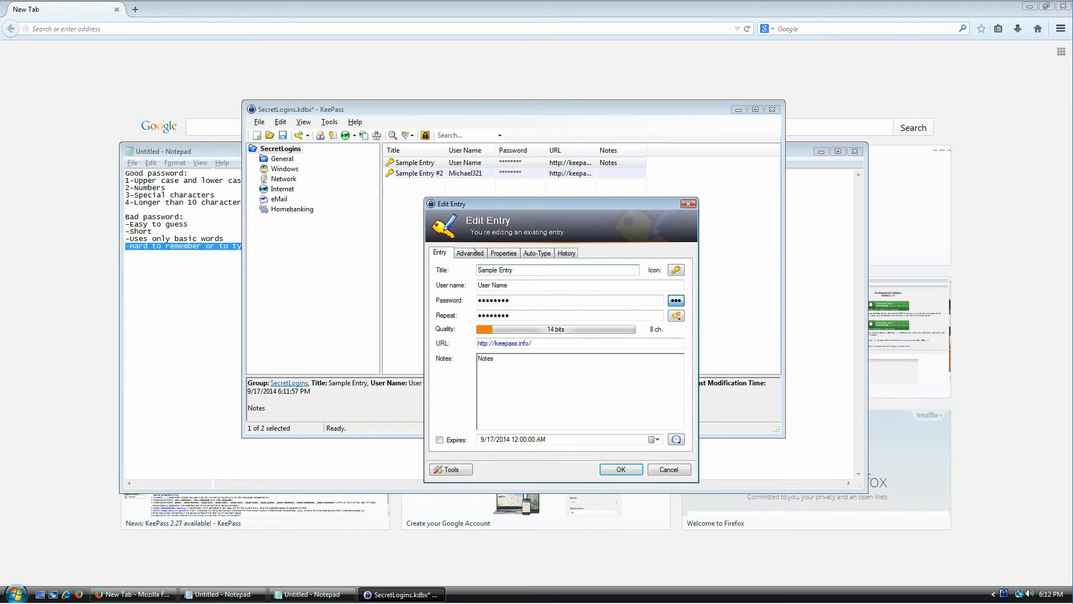
click(688, 204)
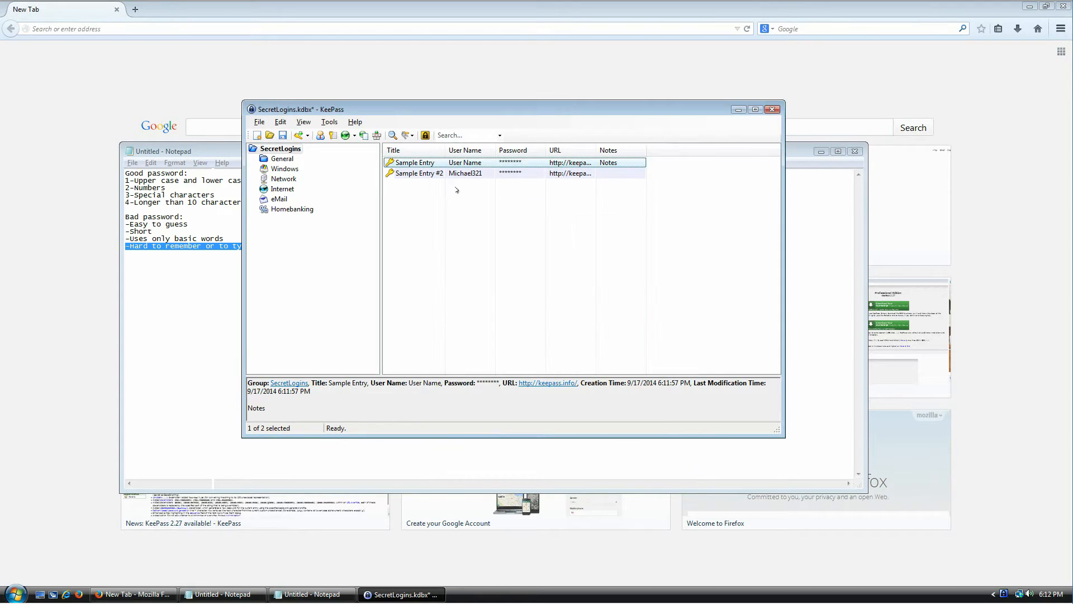
- Move both sample entries to the Recycle Bin and minimize the Notepad notes window
double_click(410, 164)
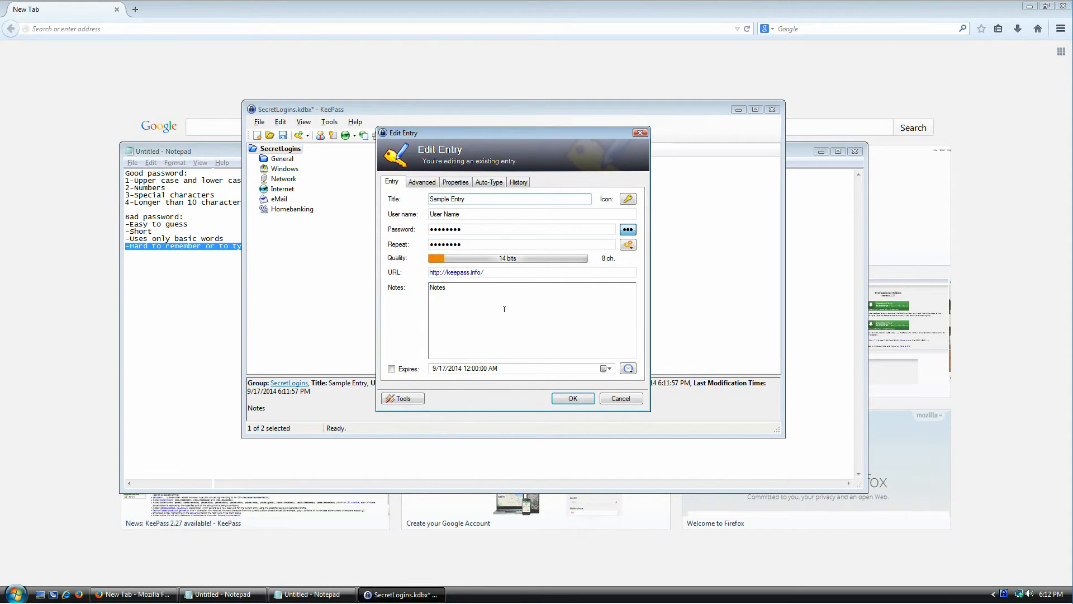
key(Escape)
key(shift+Down)
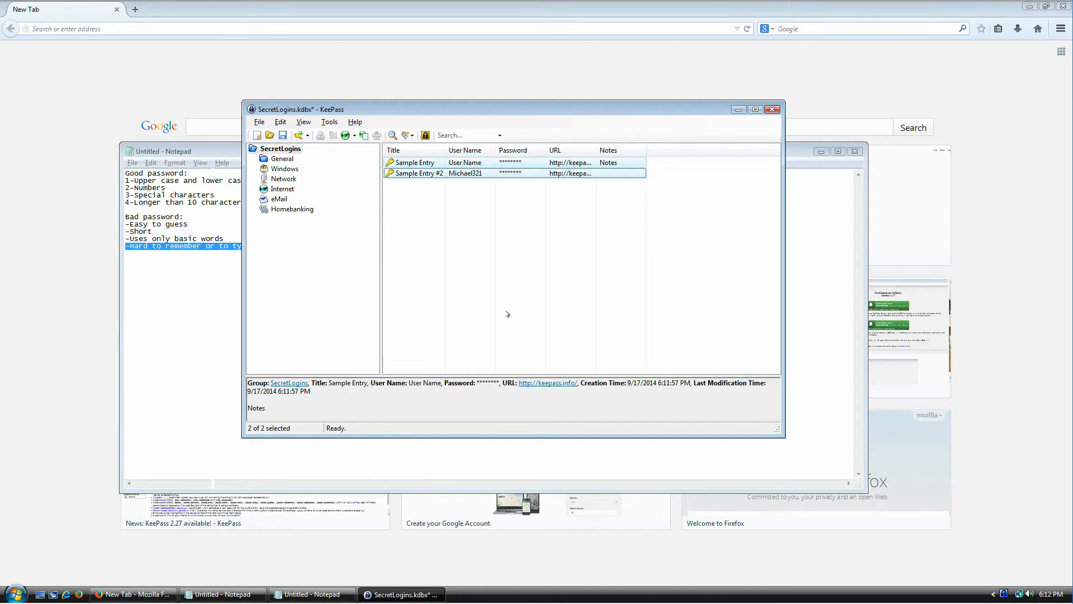
key(Delete)
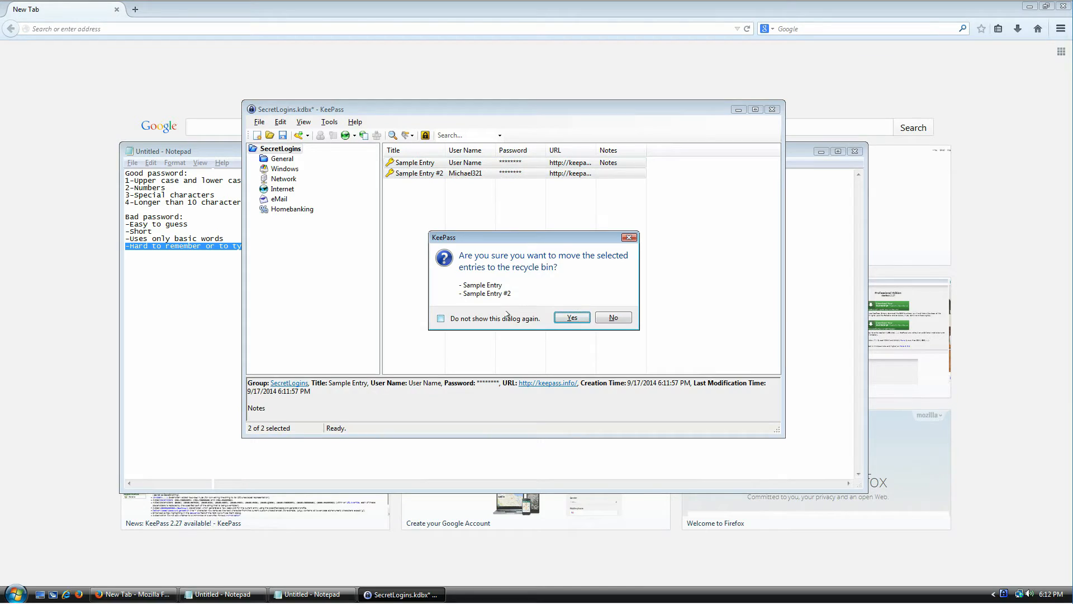
key(Return)
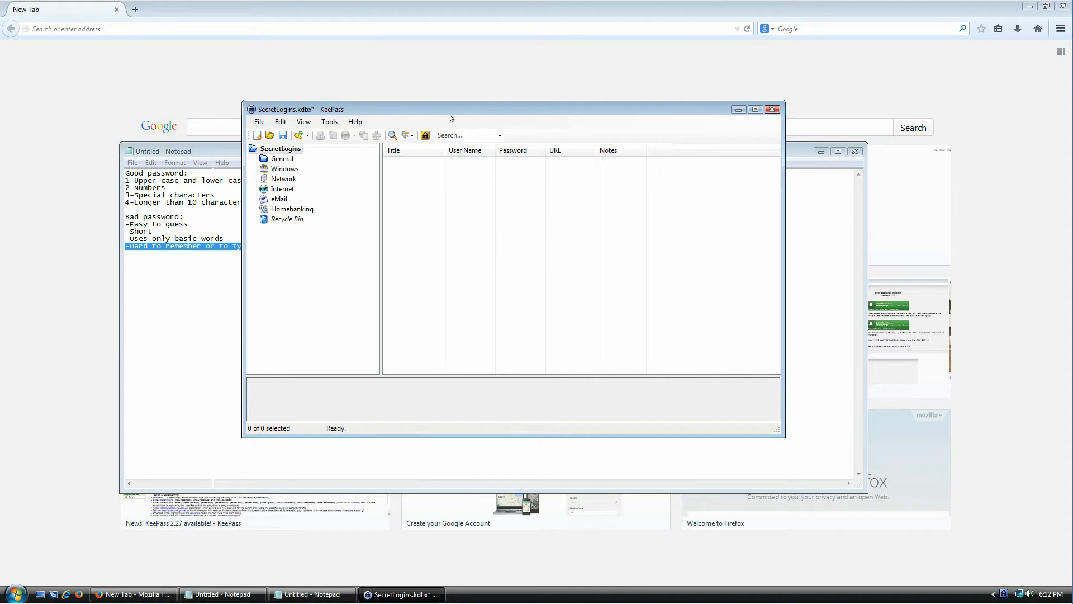
drag(462, 108, 487, 217)
click(822, 151)
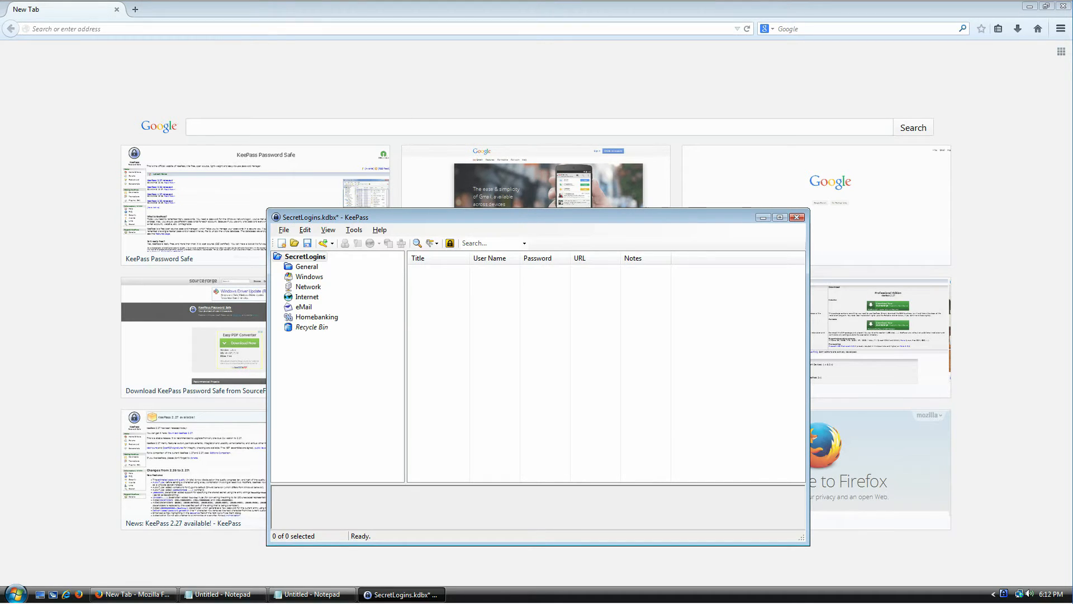
- Go to Gmail in Firefox and start creating a new Google account
click(197, 26)
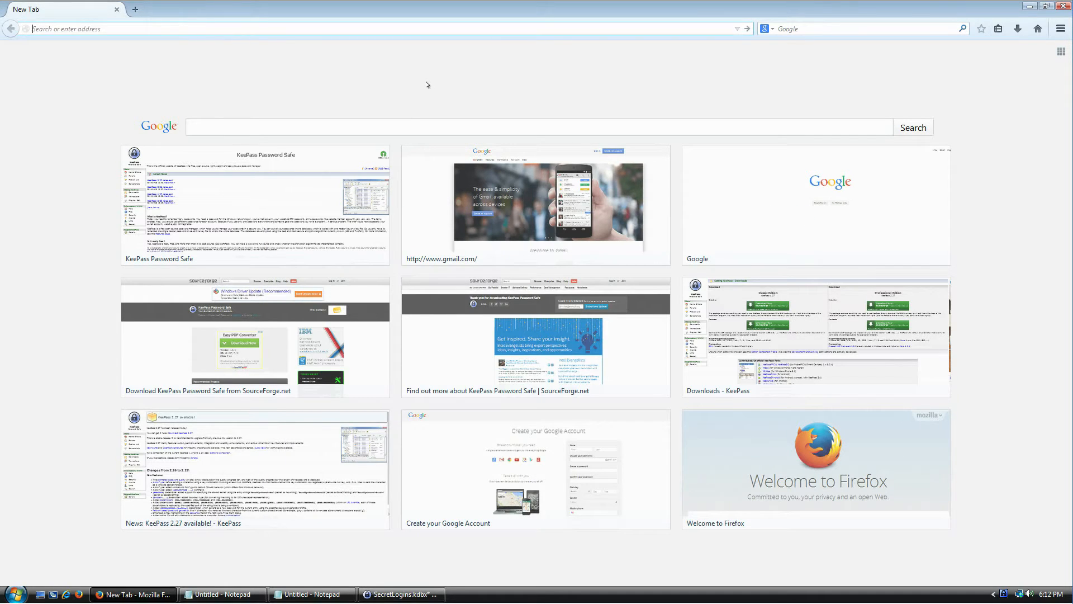
text(gmail.com/)
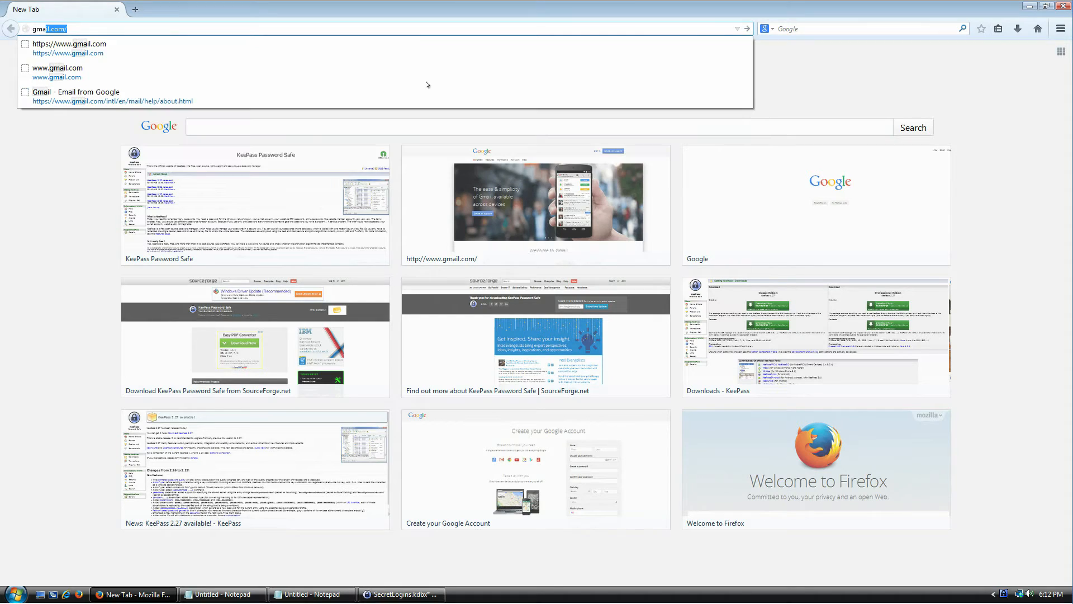
key(Return)
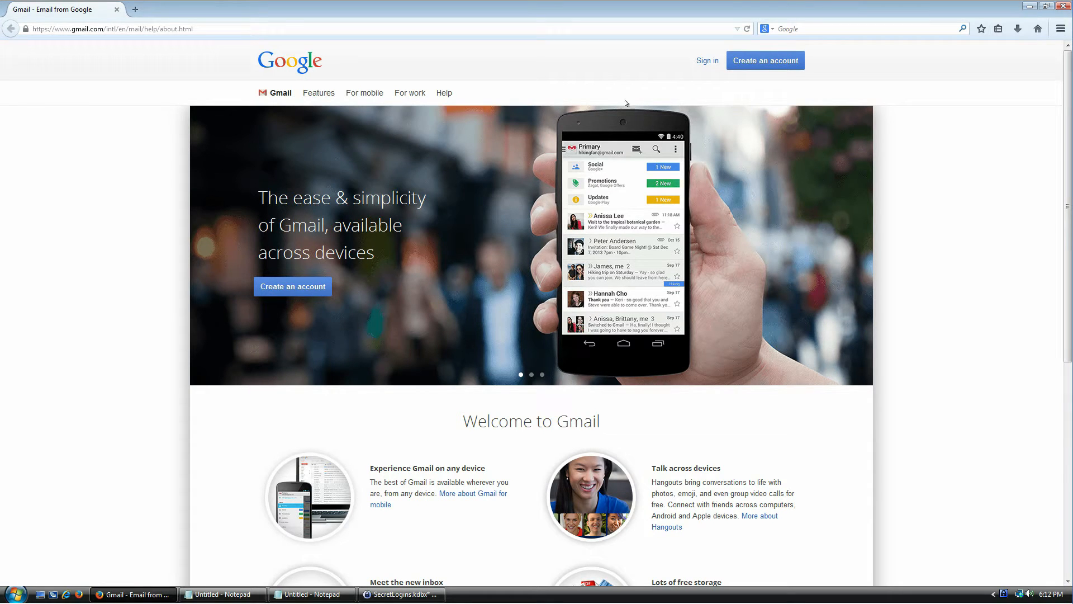
click(767, 61)
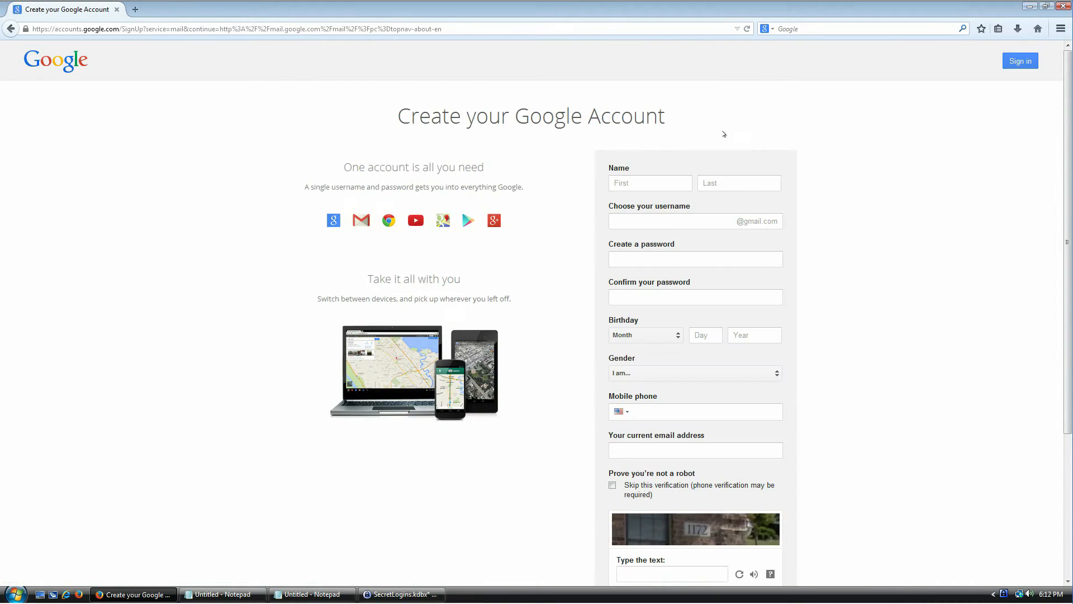
- Fill in the first name, last name and chosen Gmail username on the signup form
click(651, 176)
text(John)
key(Tab)
text(Doe)
key(Tab)
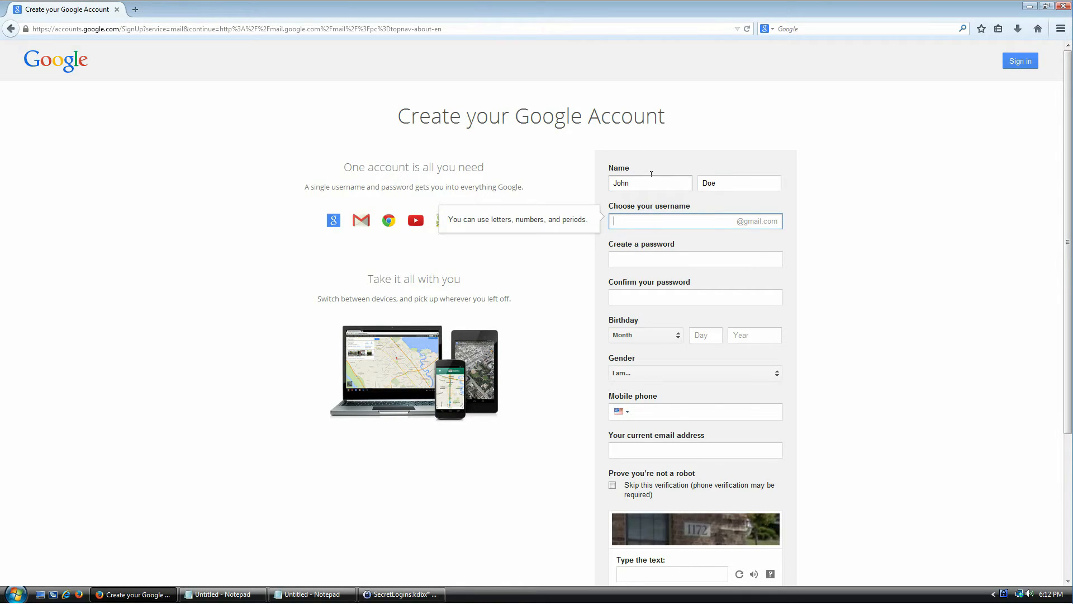
key(Tab)
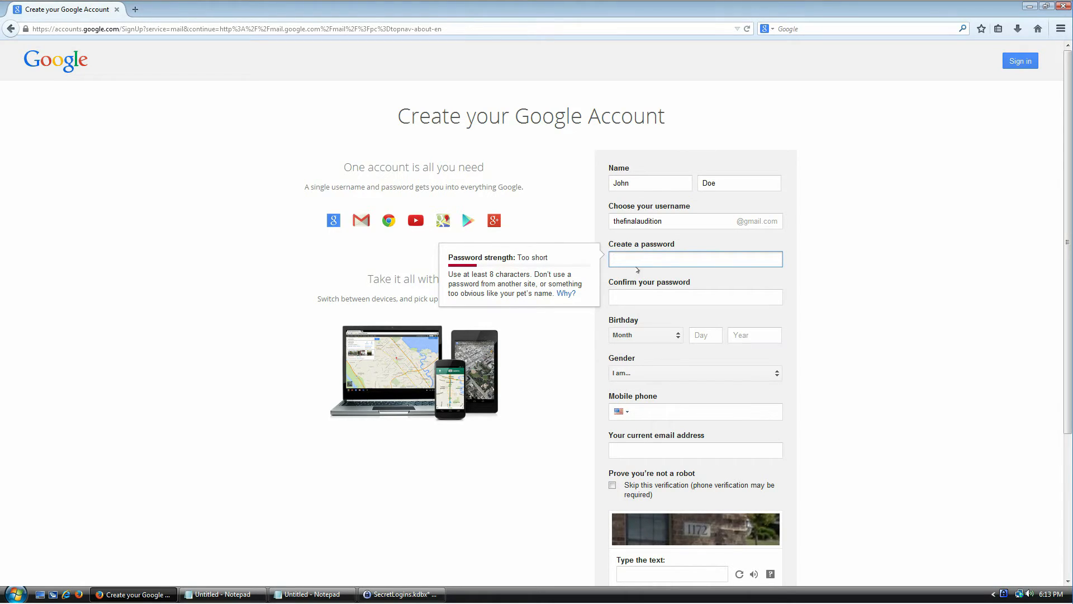
click(394, 590)
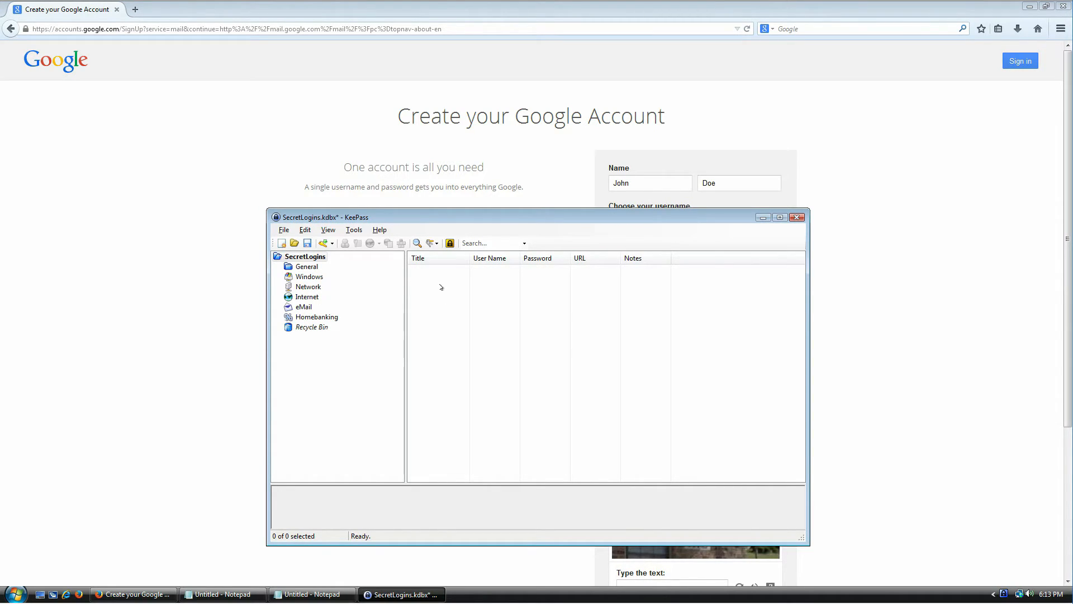
- Add a new entry to SecretLogins, prefilled with a 20-character generated password
drag(476, 216, 494, 195)
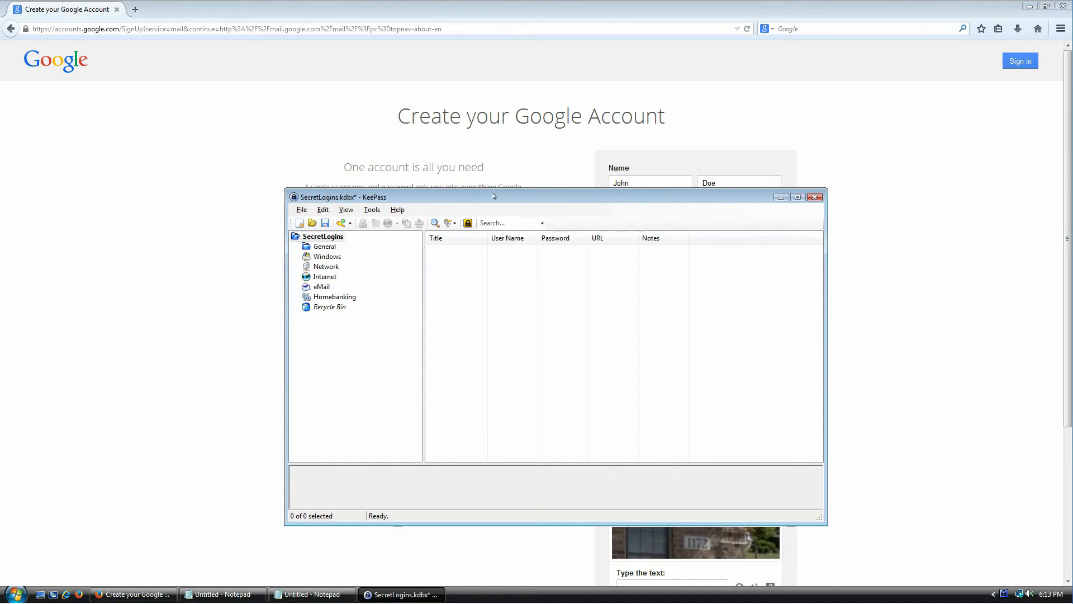
right_click(453, 264)
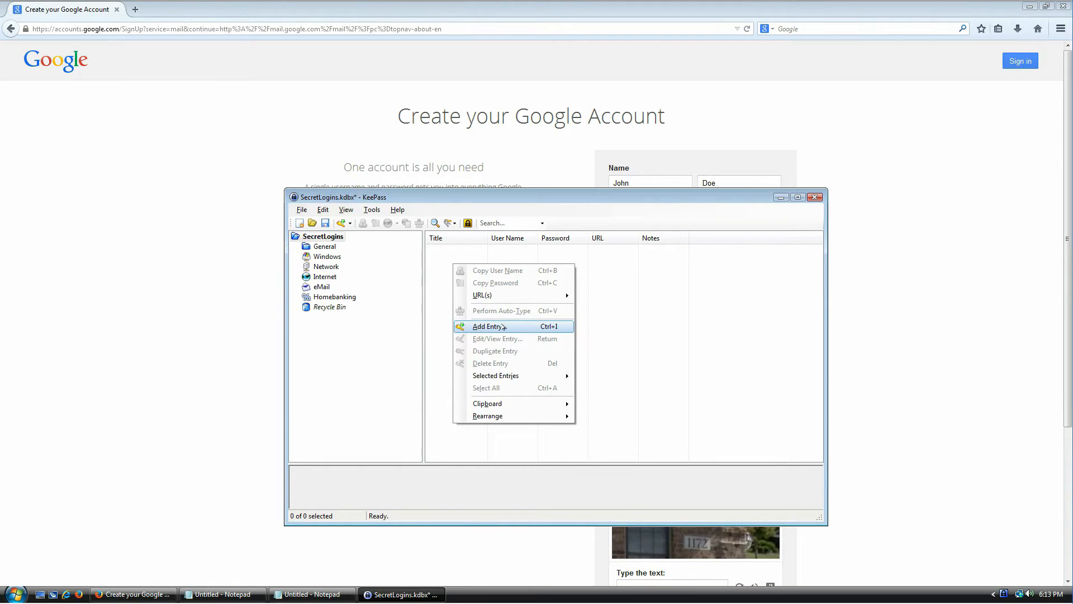
click(453, 242)
click(453, 242)
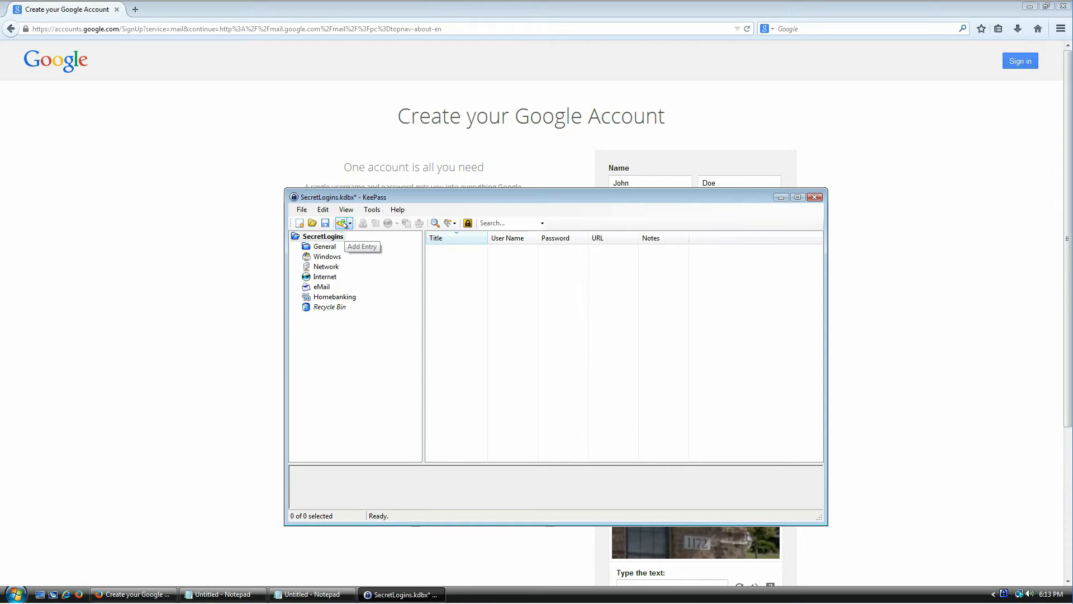
click(306, 211)
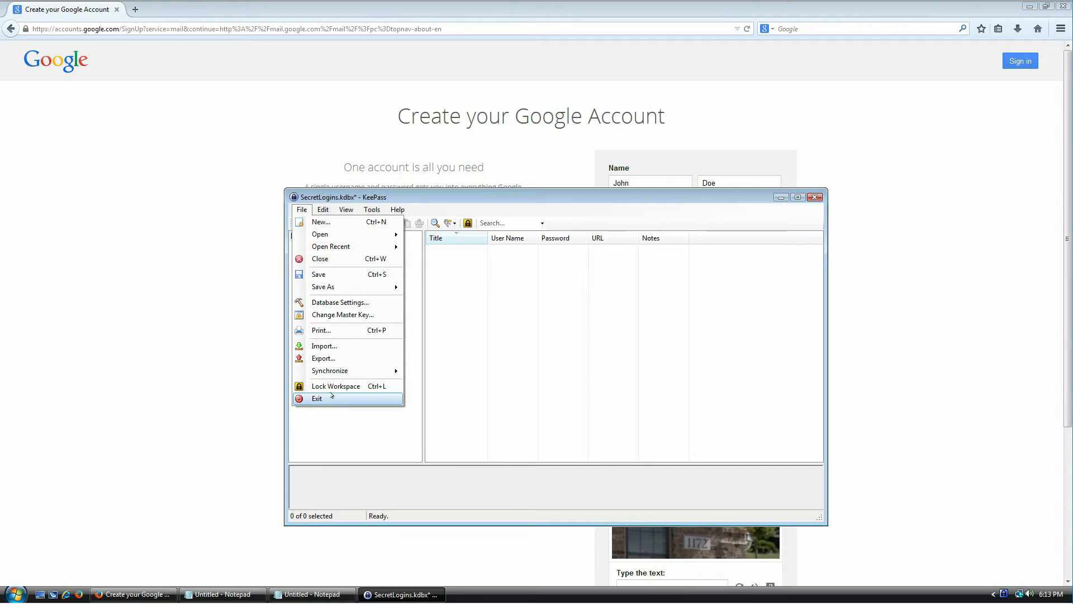
click(535, 396)
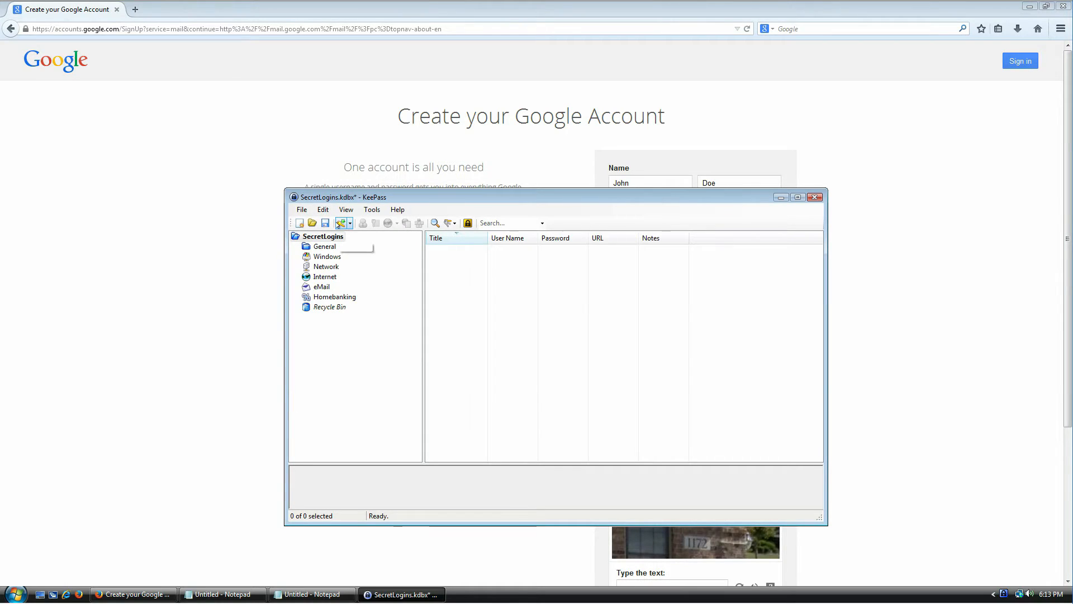
right_click(463, 272)
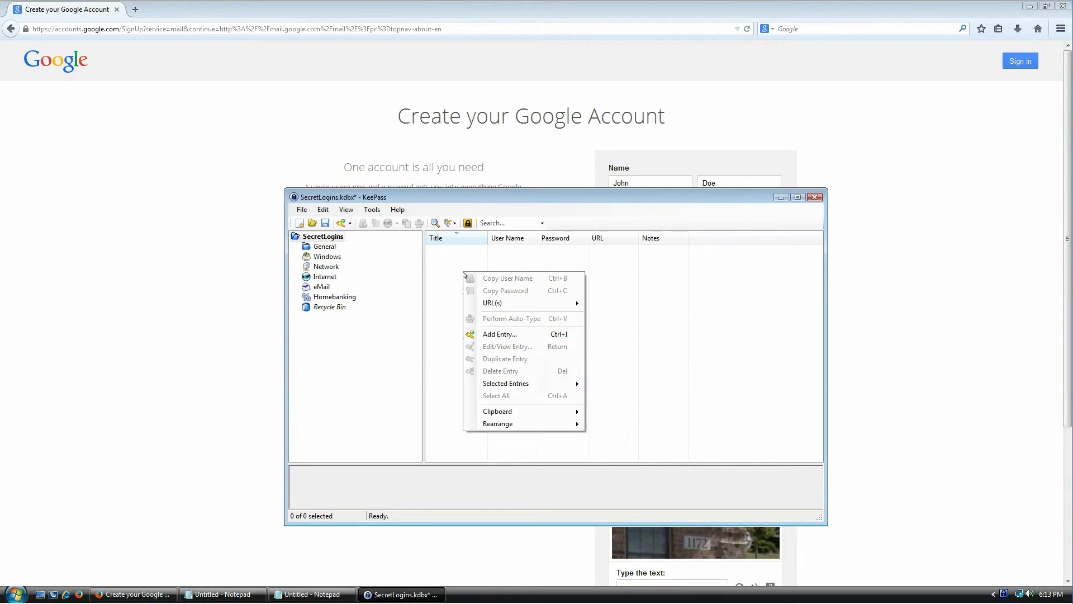
click(561, 334)
drag(514, 223, 492, 269)
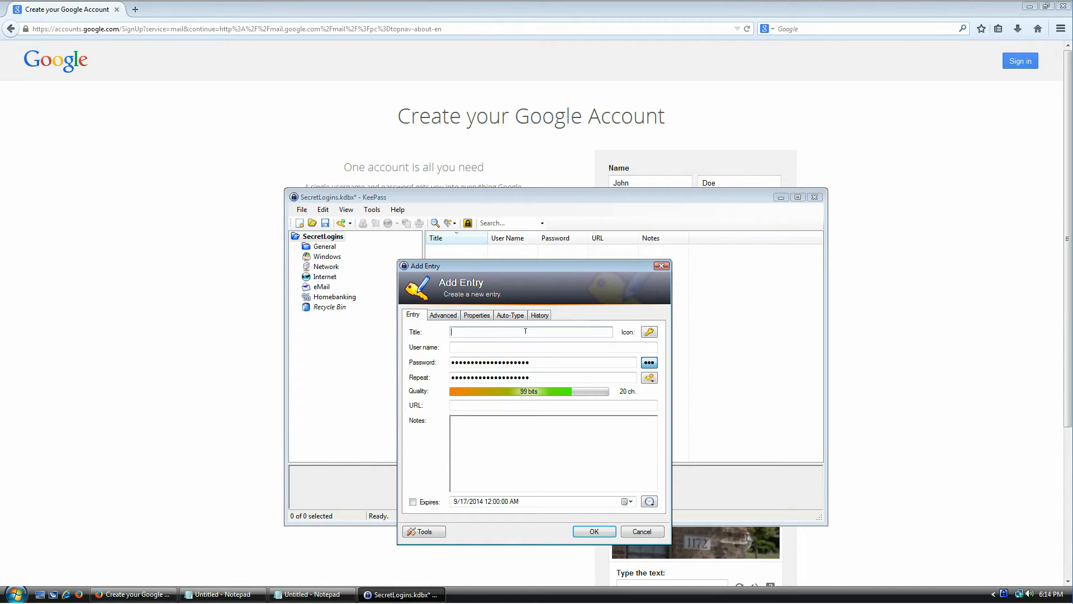
- Title the entry Gmail and paste in the username copied from the Google signup form
text(mail)
key(Tab)
key(Tab)
click(582, 151)
double_click(641, 220)
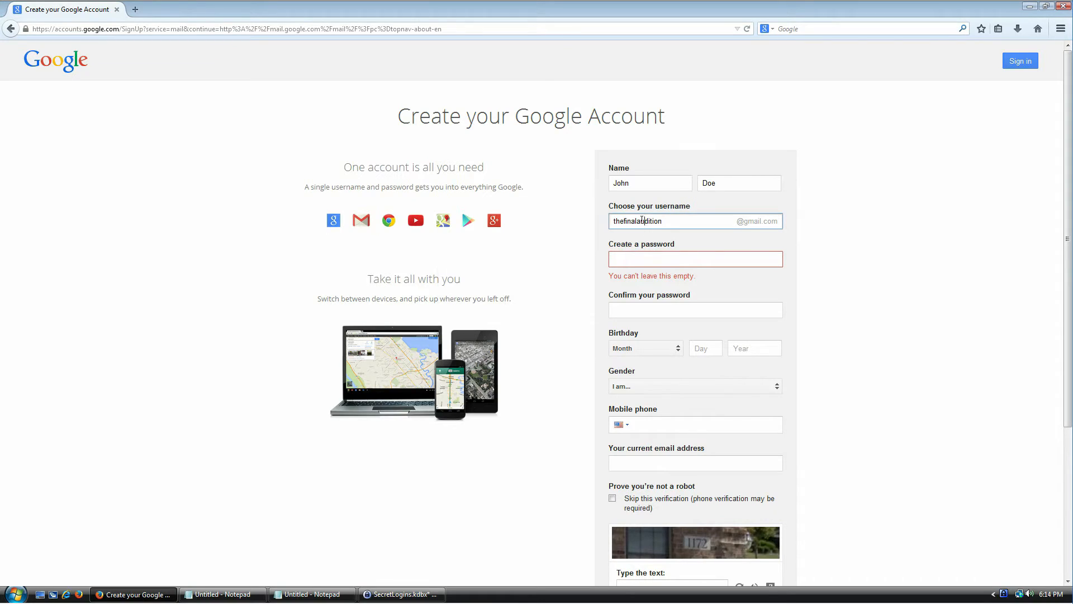
right_click(654, 219)
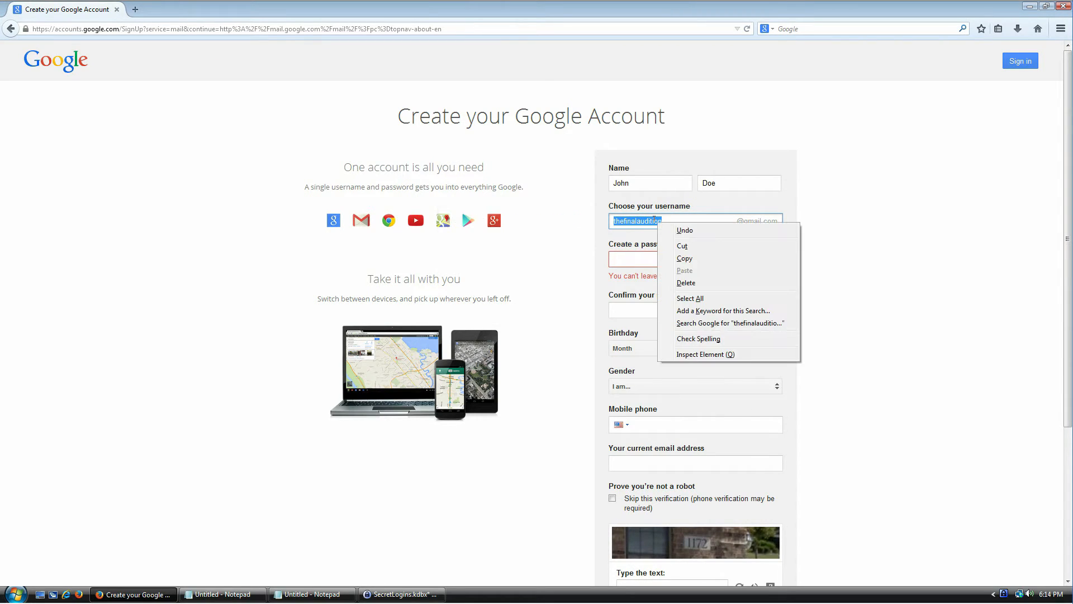
click(671, 257)
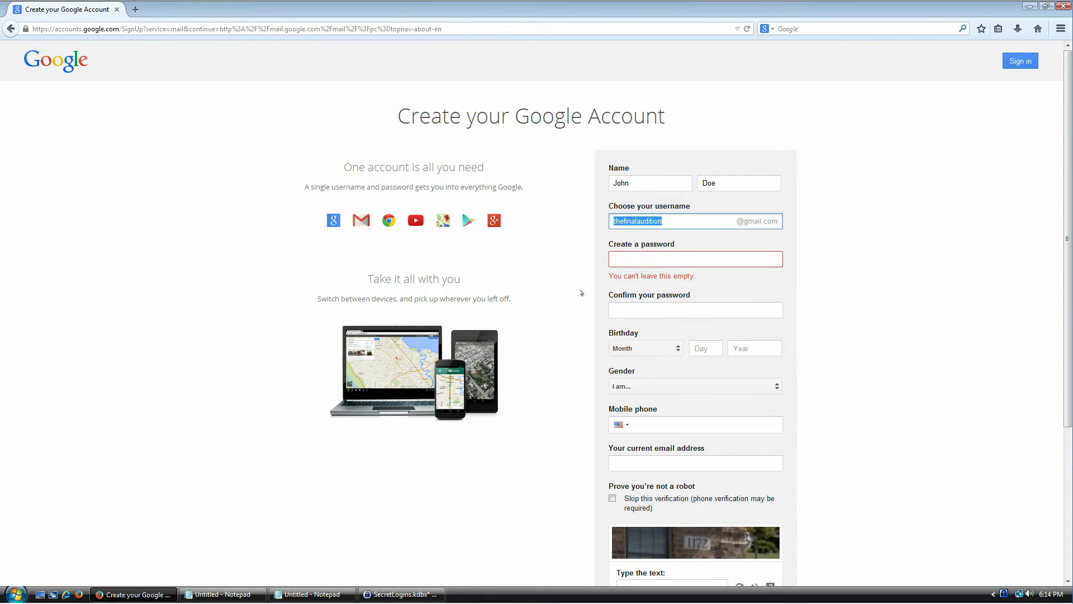
click(401, 594)
click(463, 346)
right_click(463, 346)
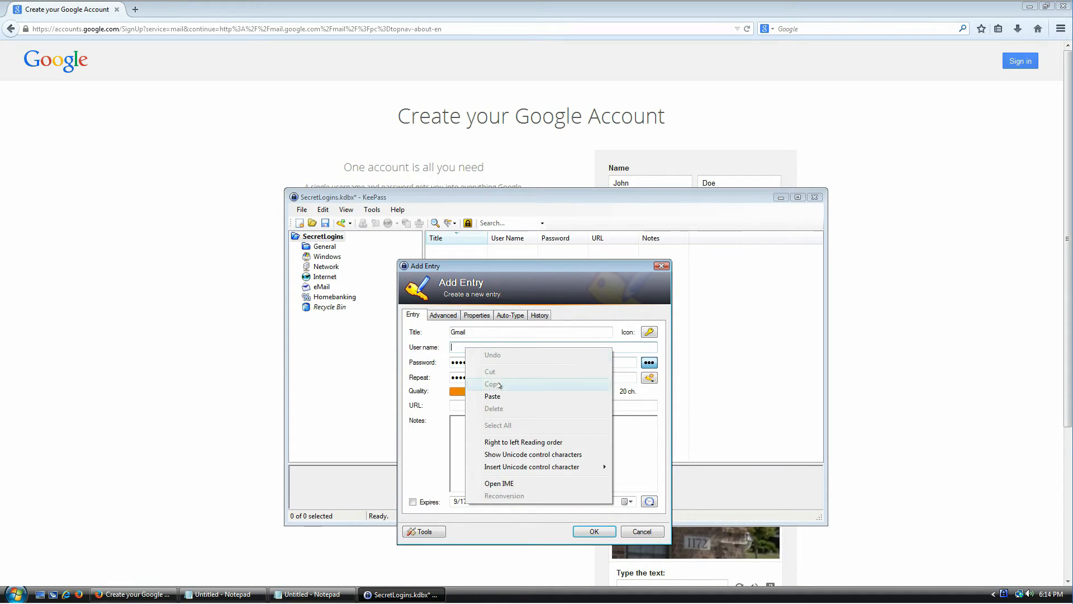
click(503, 396)
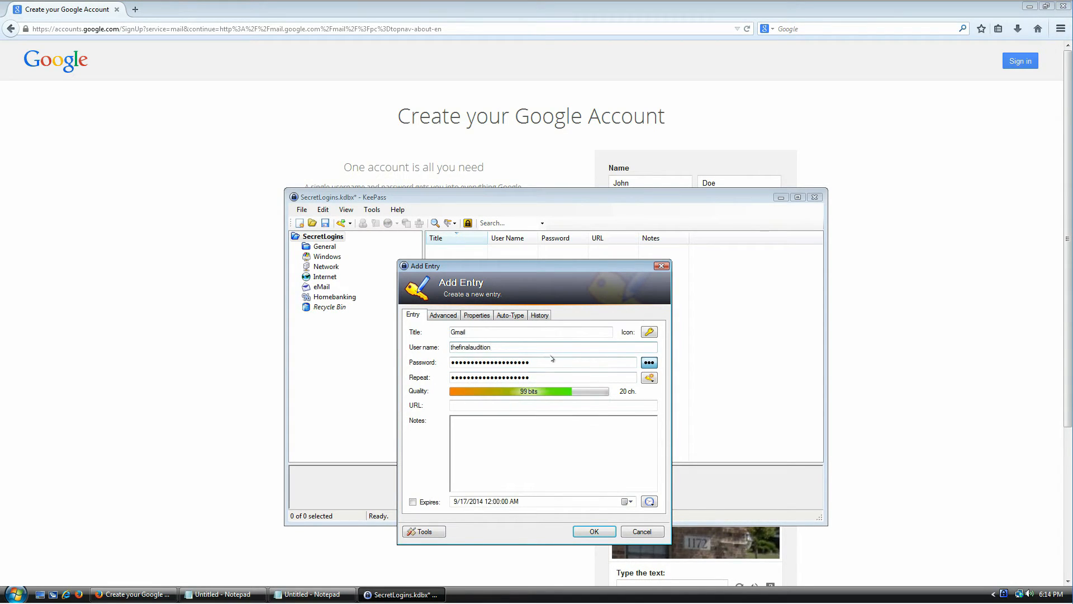
- Show the entry's 20-character generated password as plain text and select it all
double_click(543, 362)
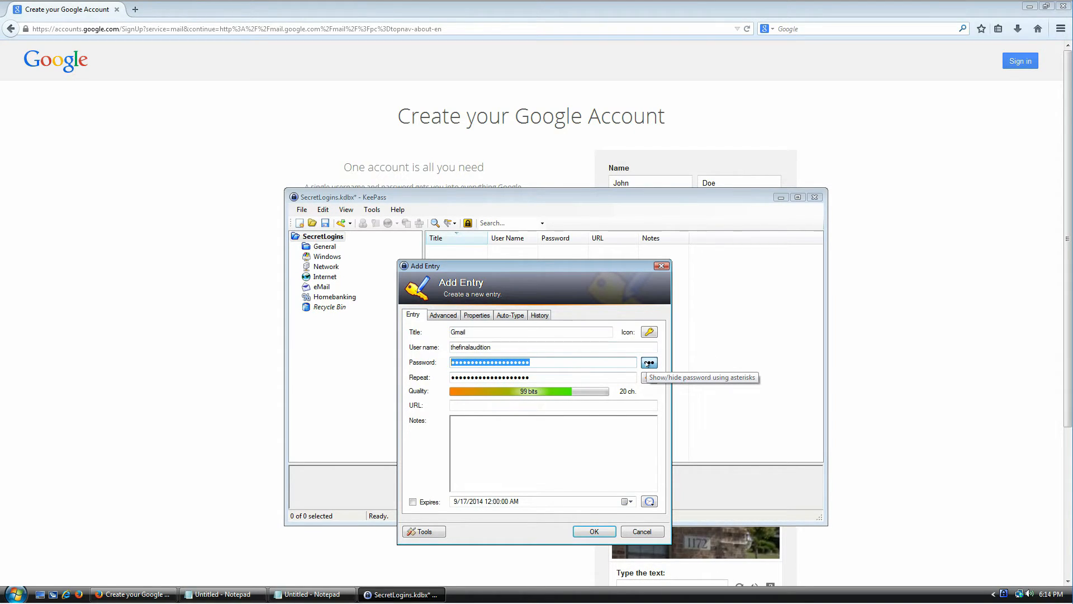
click(647, 364)
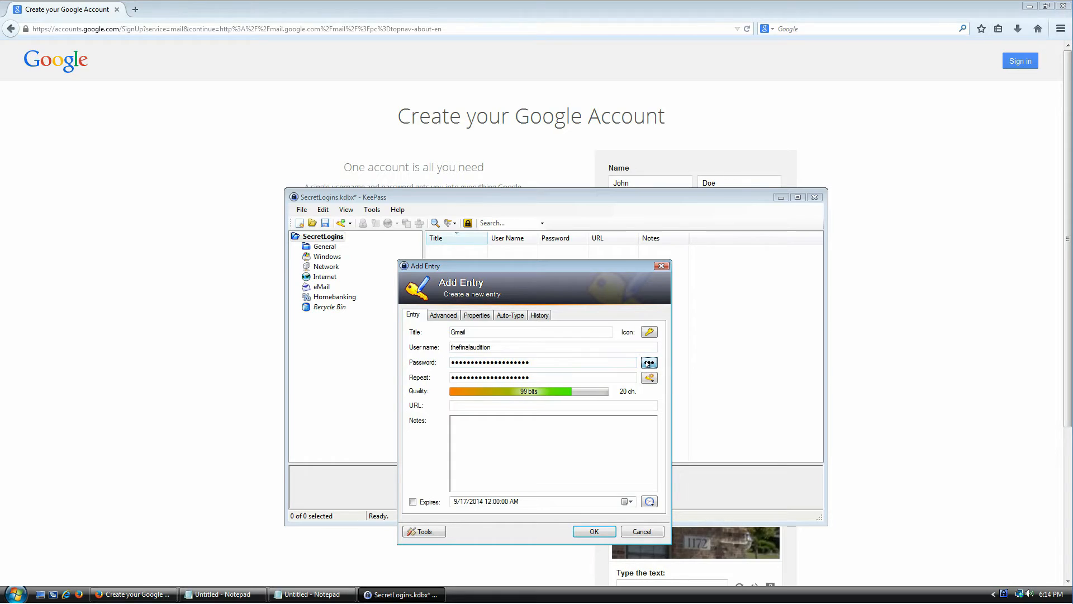
click(552, 360)
key(ctrl+a)
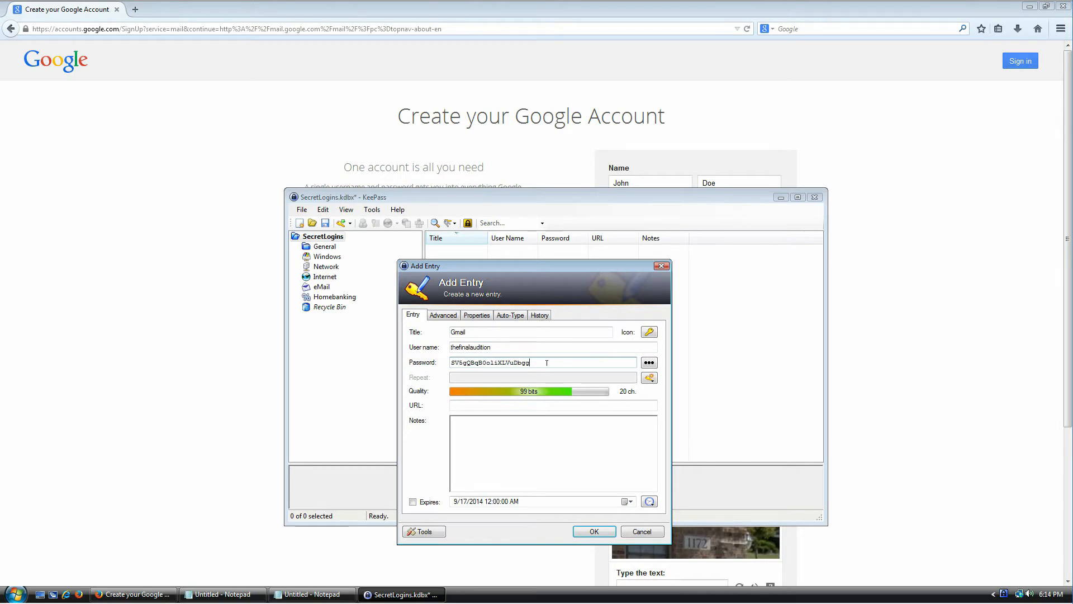
- Regenerate the 20-character password allowing minus, underline, space, special and bracket characters
click(651, 378)
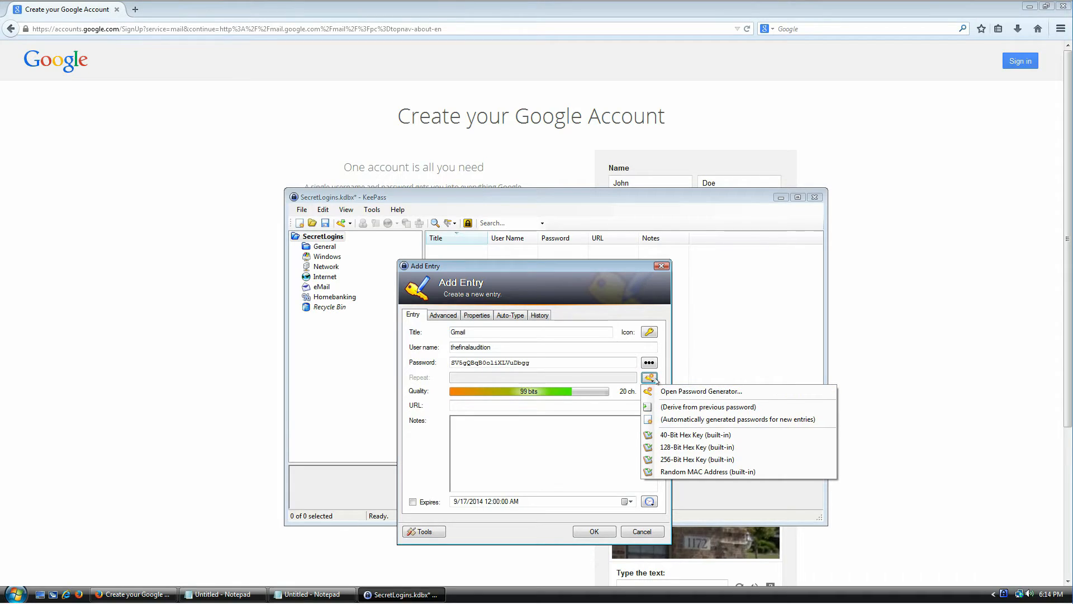
click(693, 392)
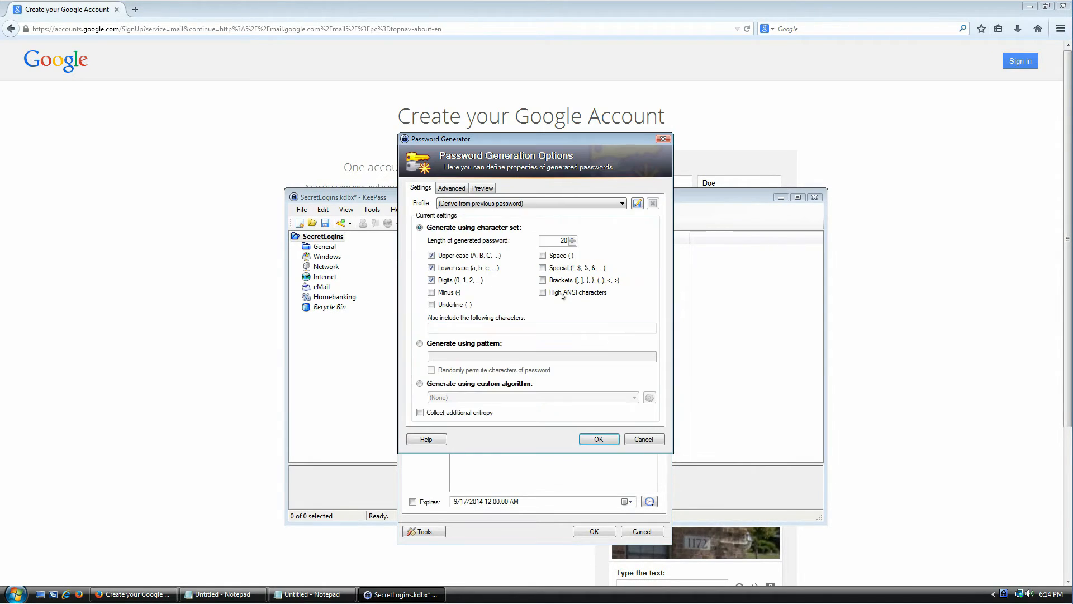
drag(506, 141, 541, 211)
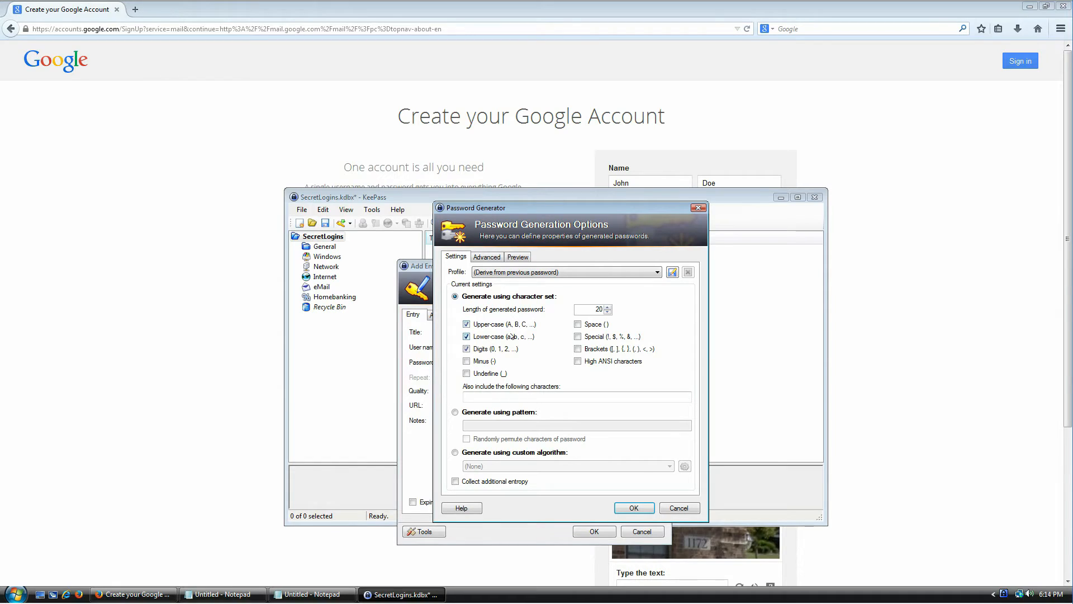
click(492, 361)
click(489, 375)
click(593, 325)
click(592, 338)
click(596, 352)
drag(586, 306, 617, 298)
click(627, 509)
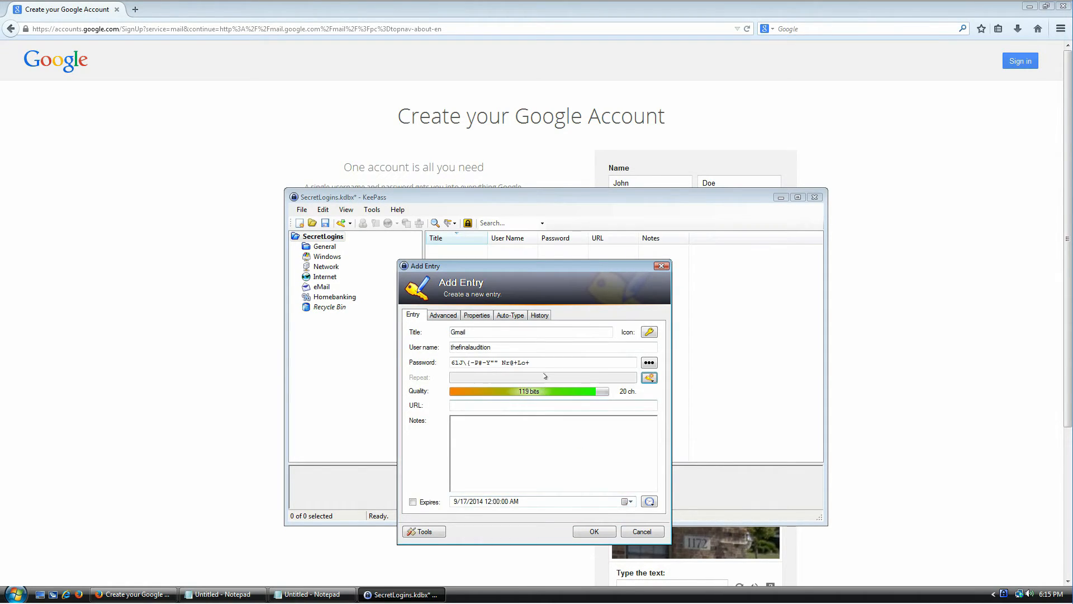
drag(534, 362, 450, 363)
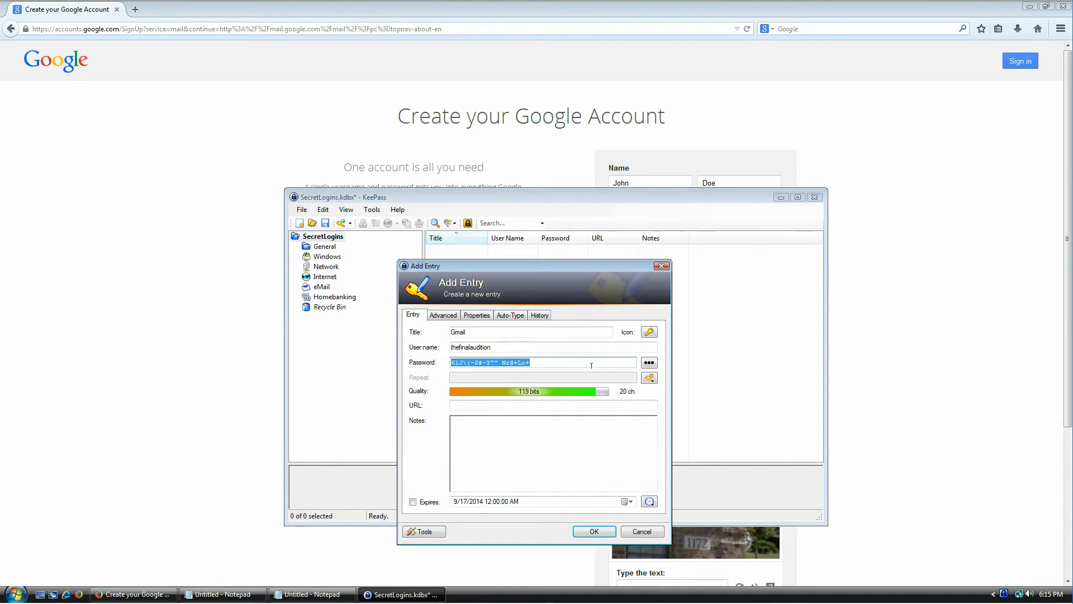
- Regenerate the Gmail password with the underline setting changed in the generator
click(649, 378)
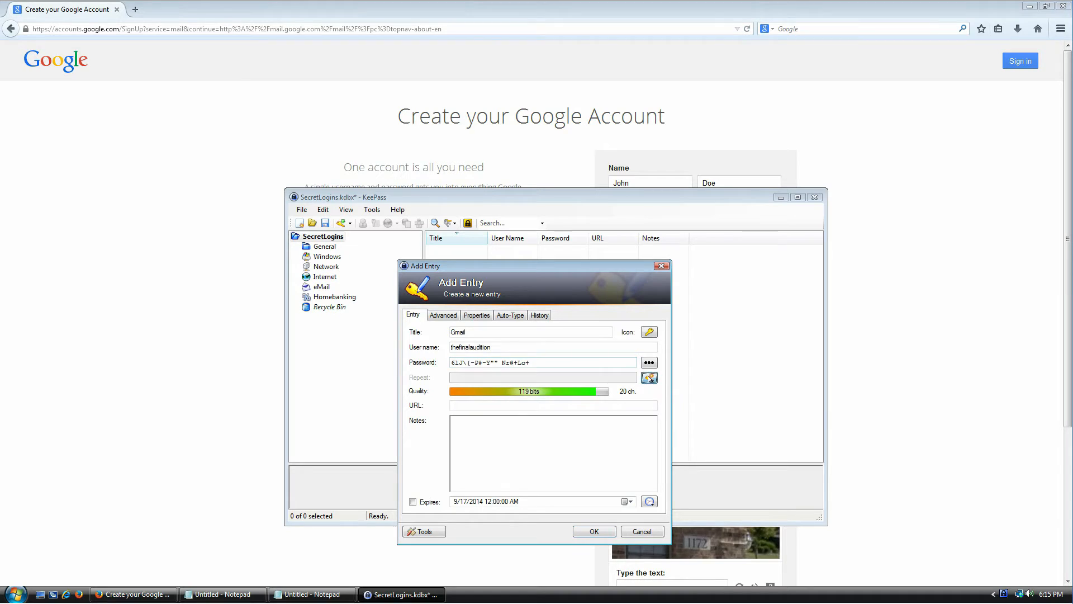
click(669, 392)
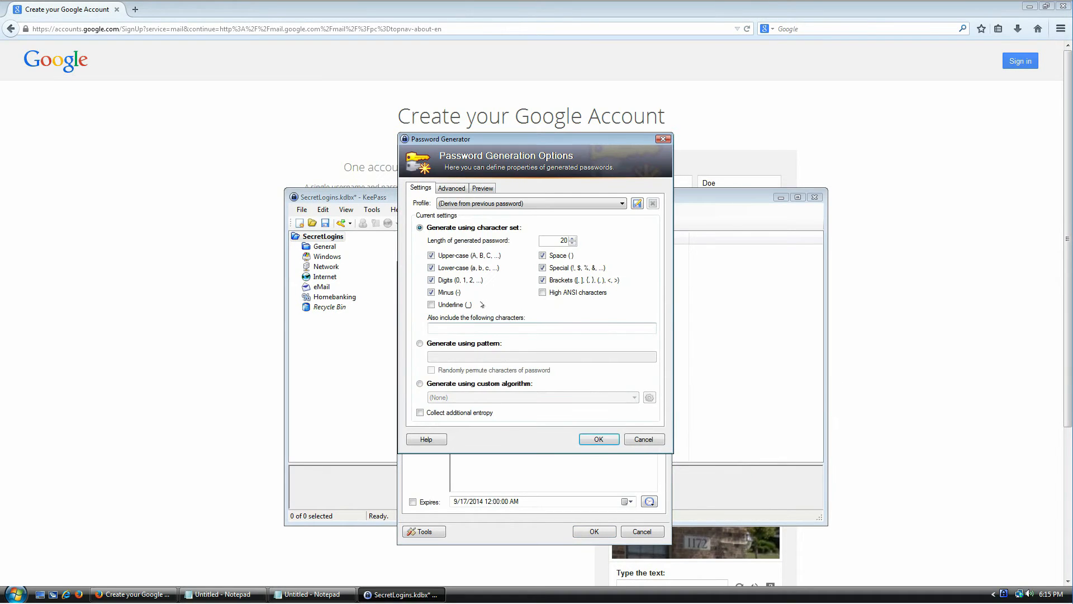
click(459, 304)
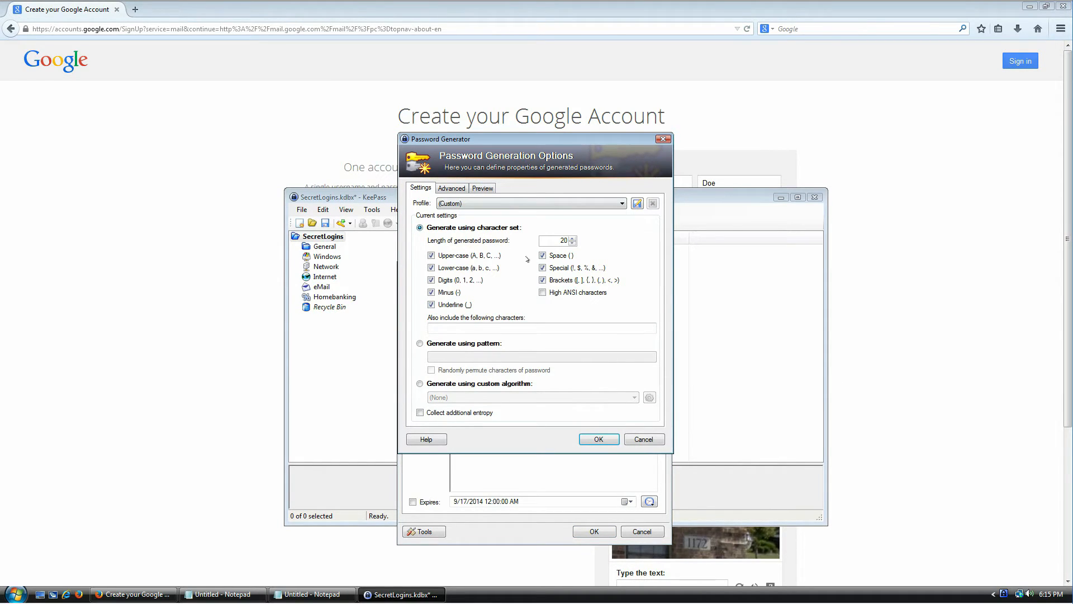
click(599, 439)
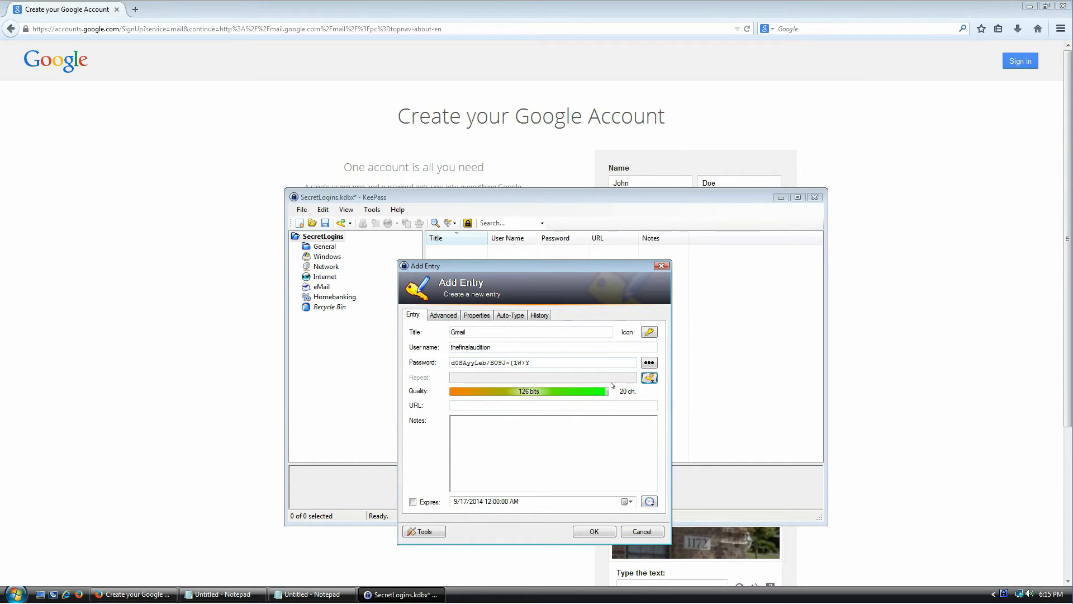
- Generate a 64-character password with minus and underline characters allowed, then review it
click(650, 379)
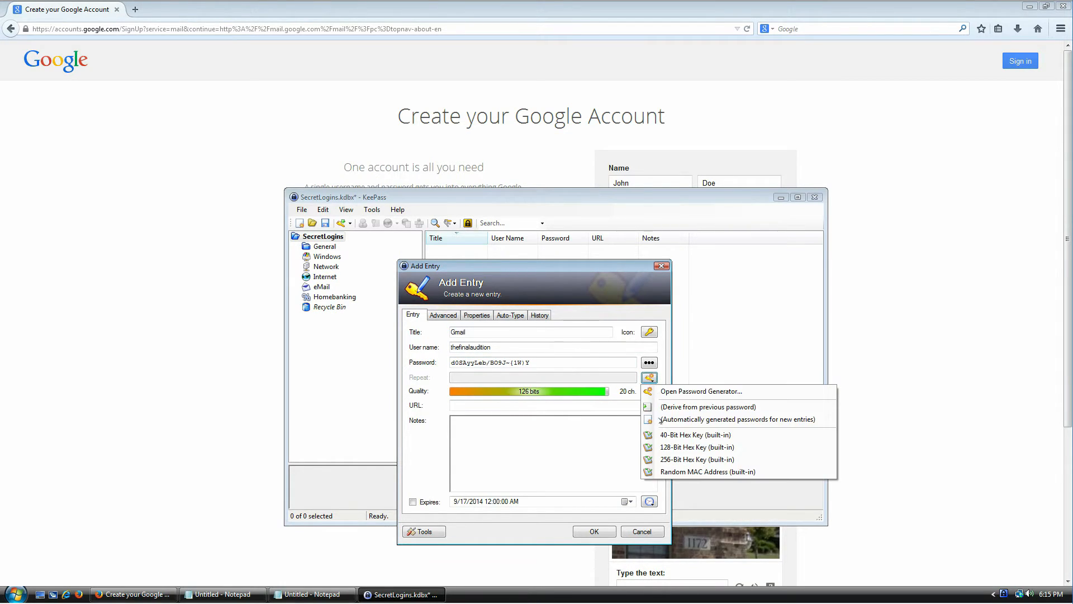
click(638, 390)
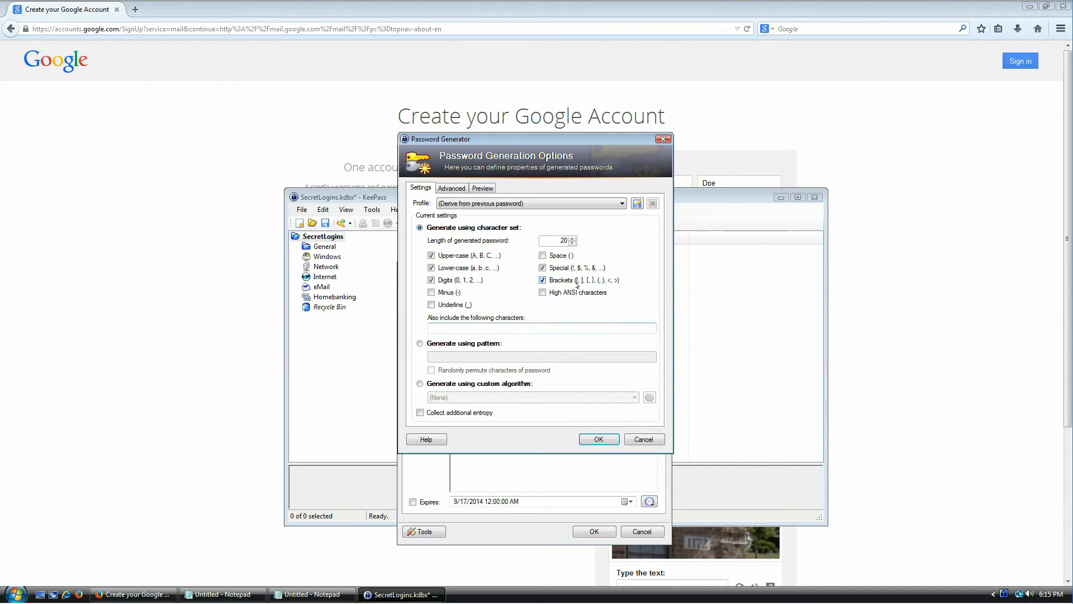
click(444, 292)
click(458, 305)
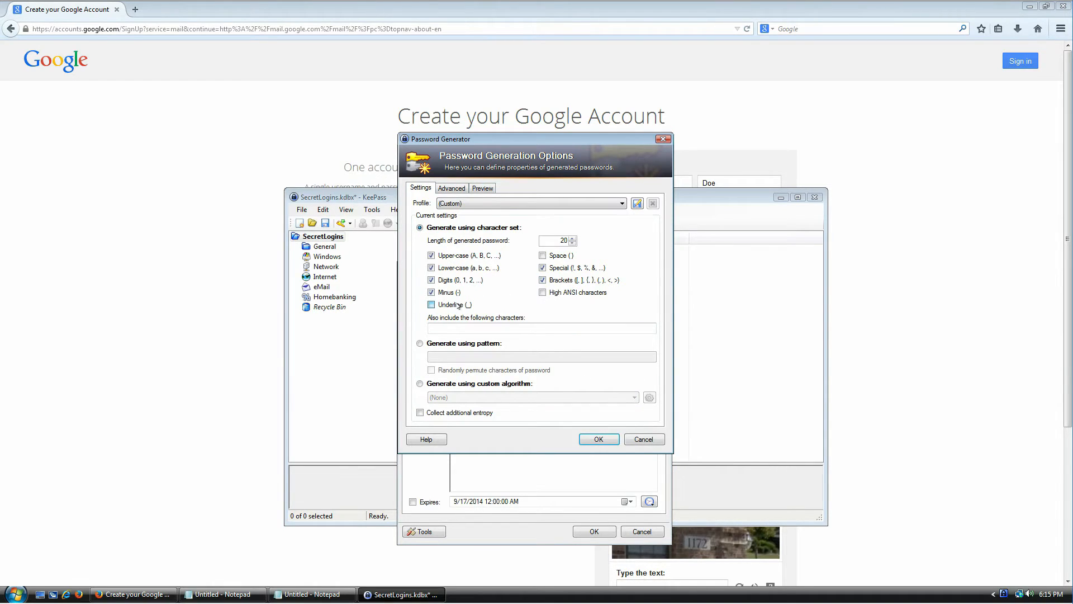
double_click(563, 241)
text(64)
click(593, 440)
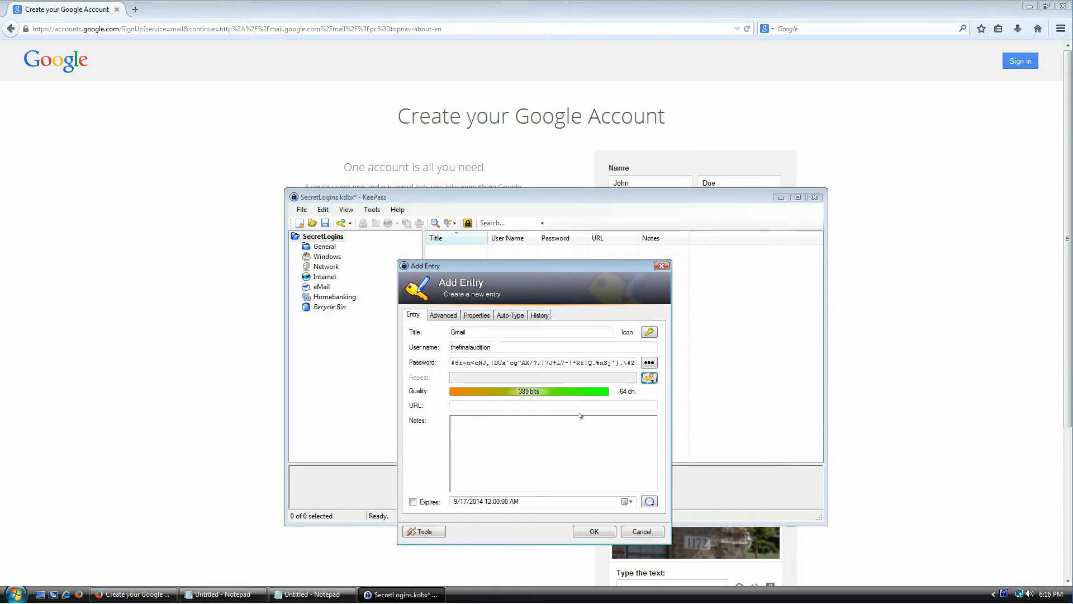
mouse_move(469, 361)
mouse_down()
mouse_move(631, 362)
mouse_move(450, 363)
mouse_up()
click(584, 363)
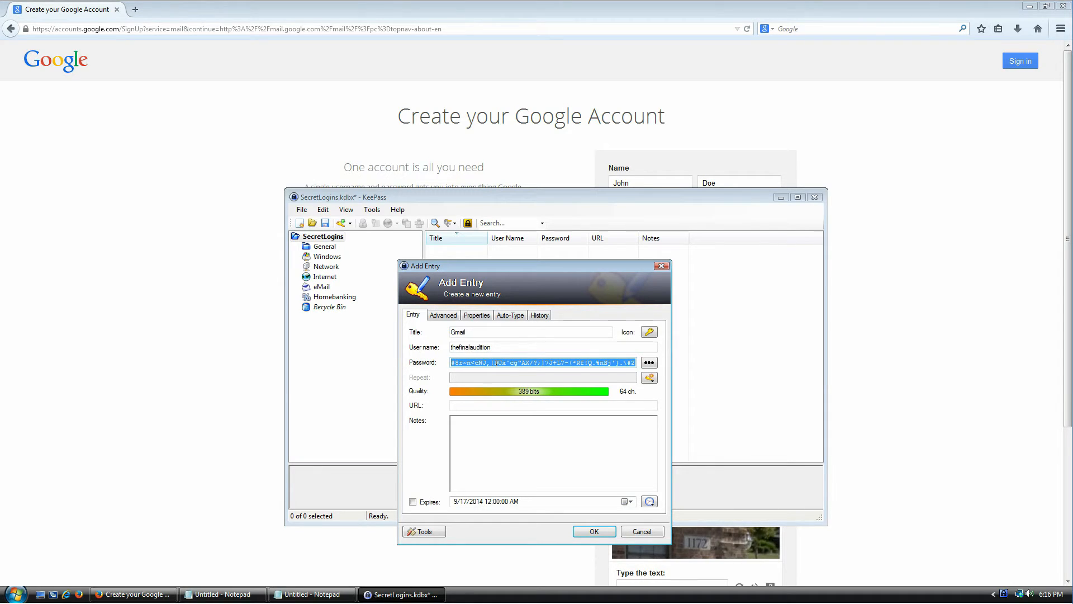
click(497, 362)
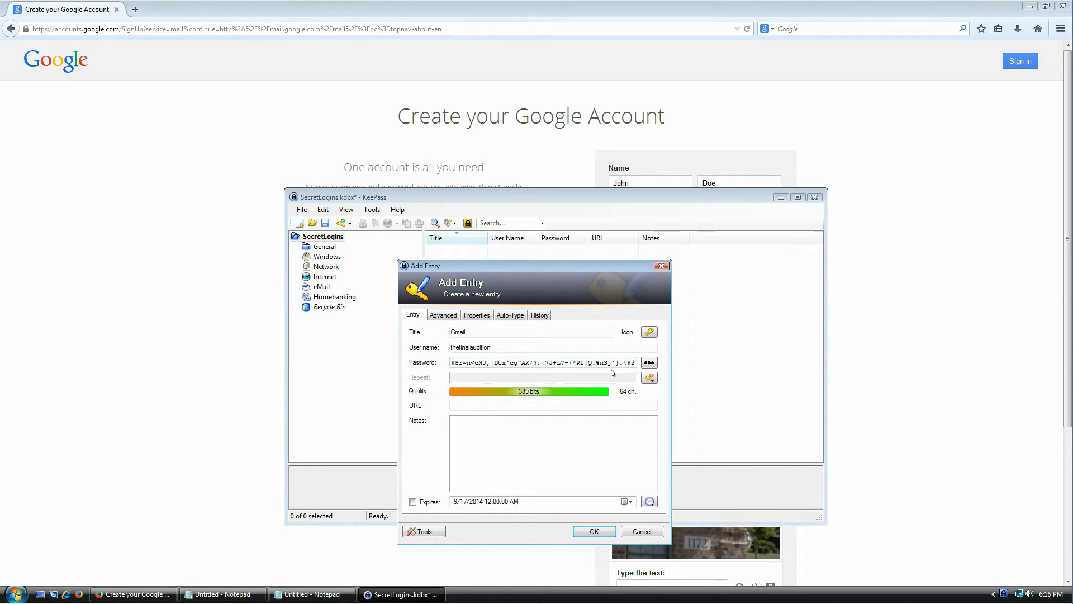
- Save the Gmail entry, fit the Title and User Name columns, and copy its password
click(593, 530)
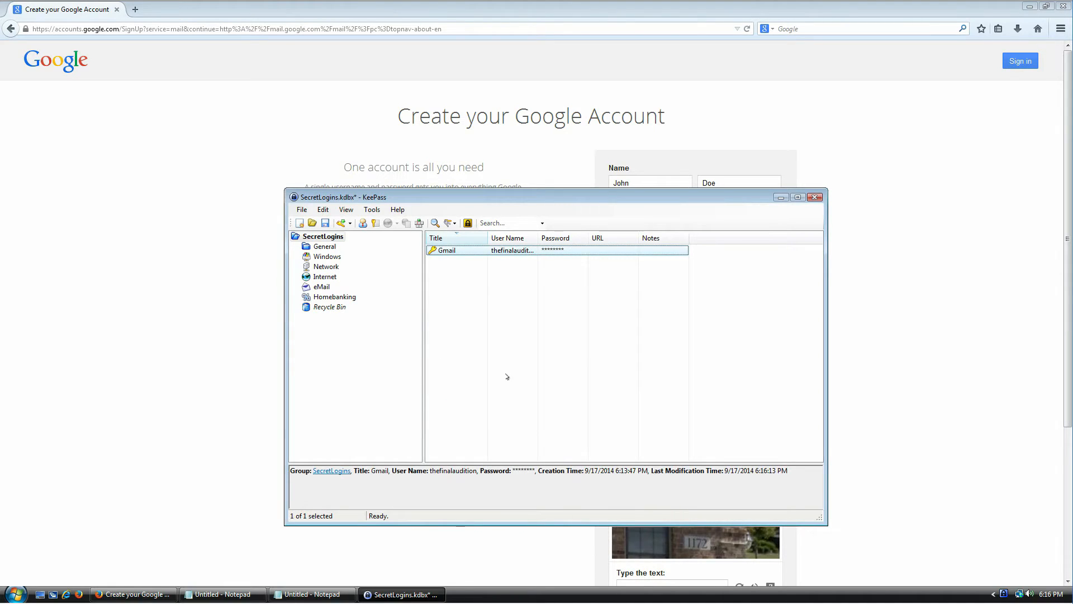
double_click(487, 238)
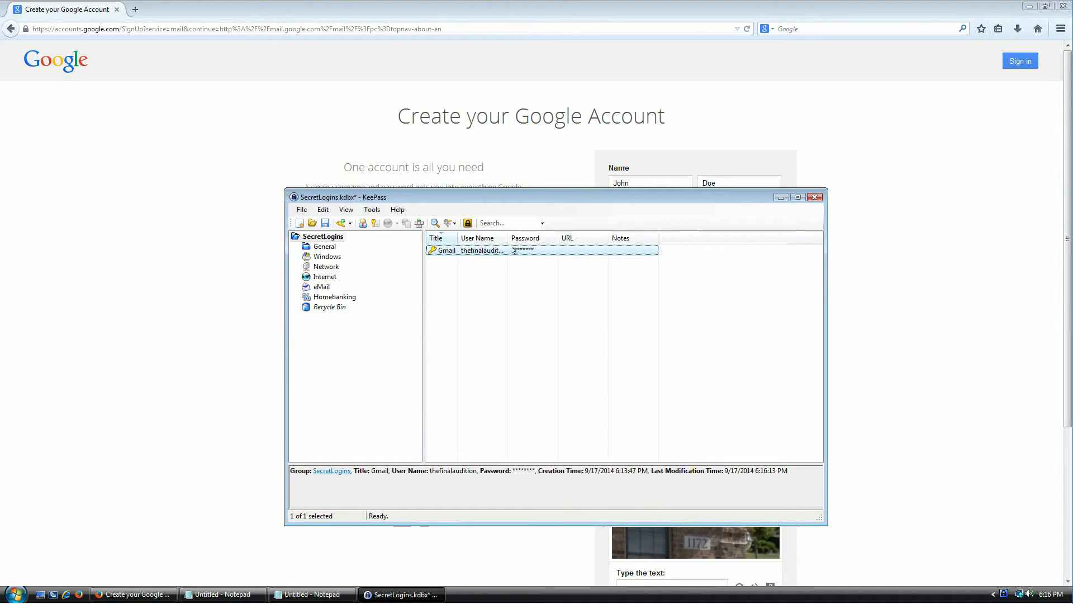
drag(458, 238, 492, 238)
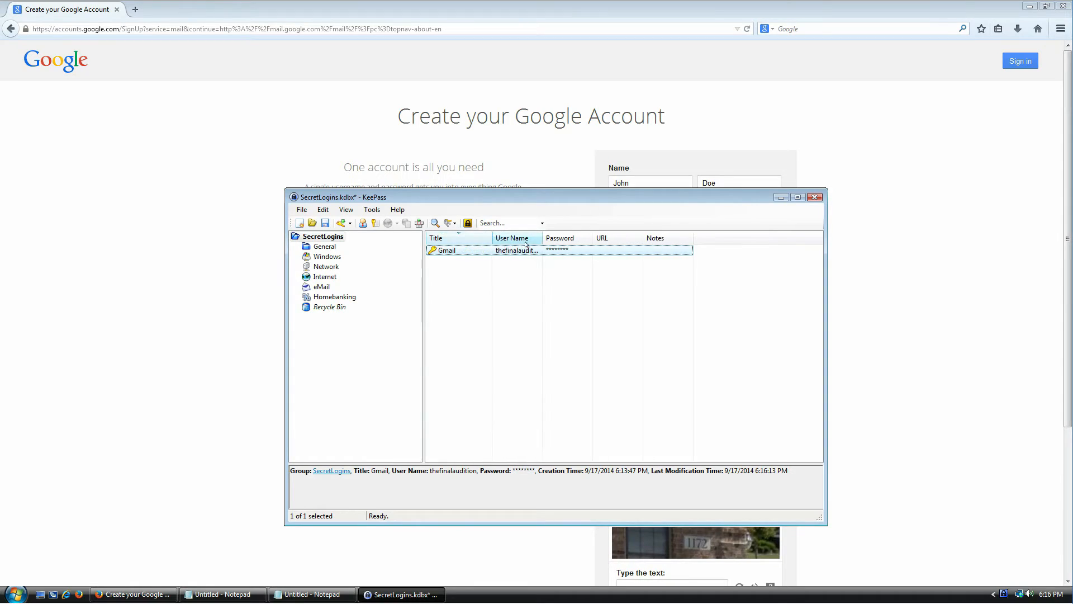
double_click(543, 240)
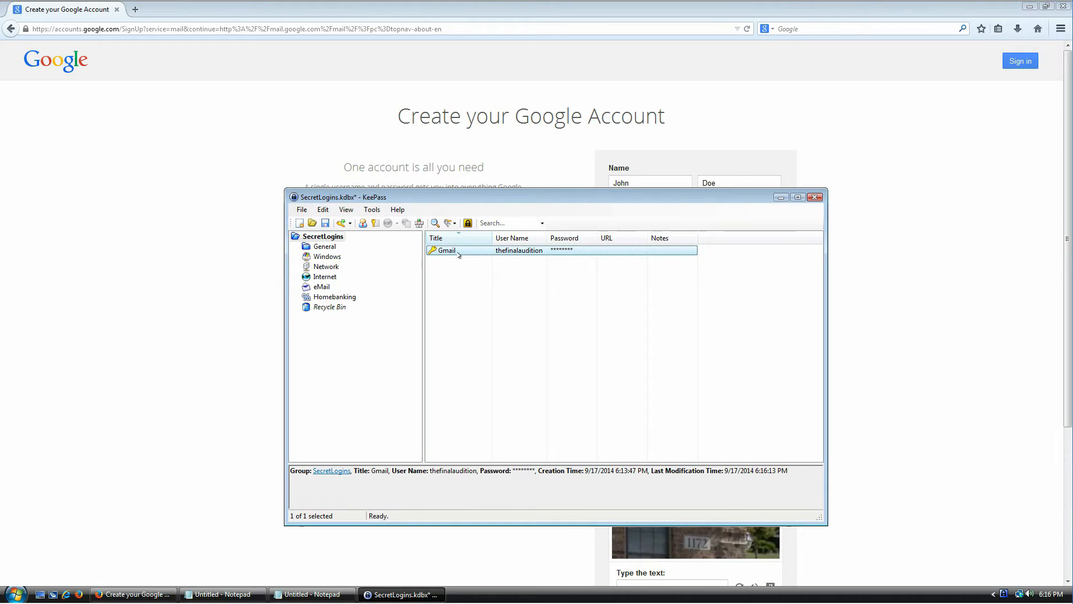
drag(494, 188, 404, 180)
right_click(361, 245)
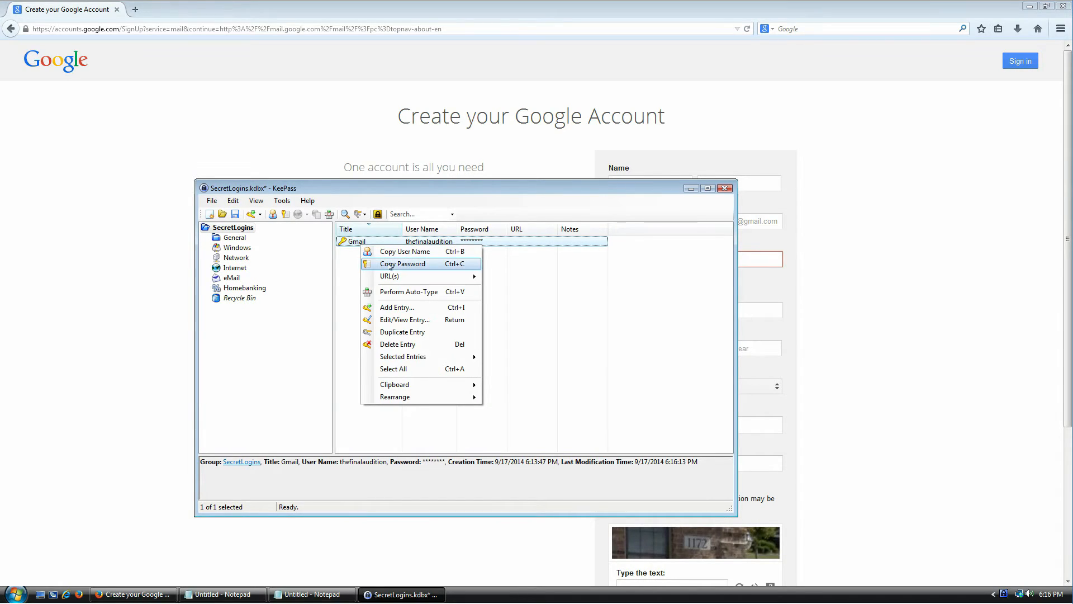
click(464, 265)
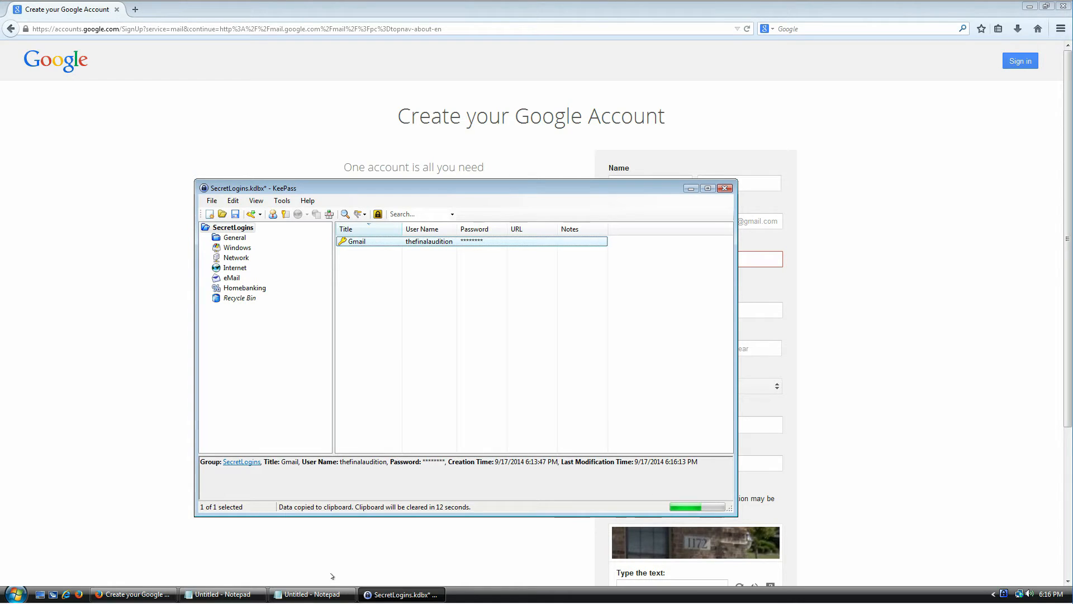
- Paste the copied Gmail password into a blank Notepad to check it, then close Notepad without saving
click(313, 594)
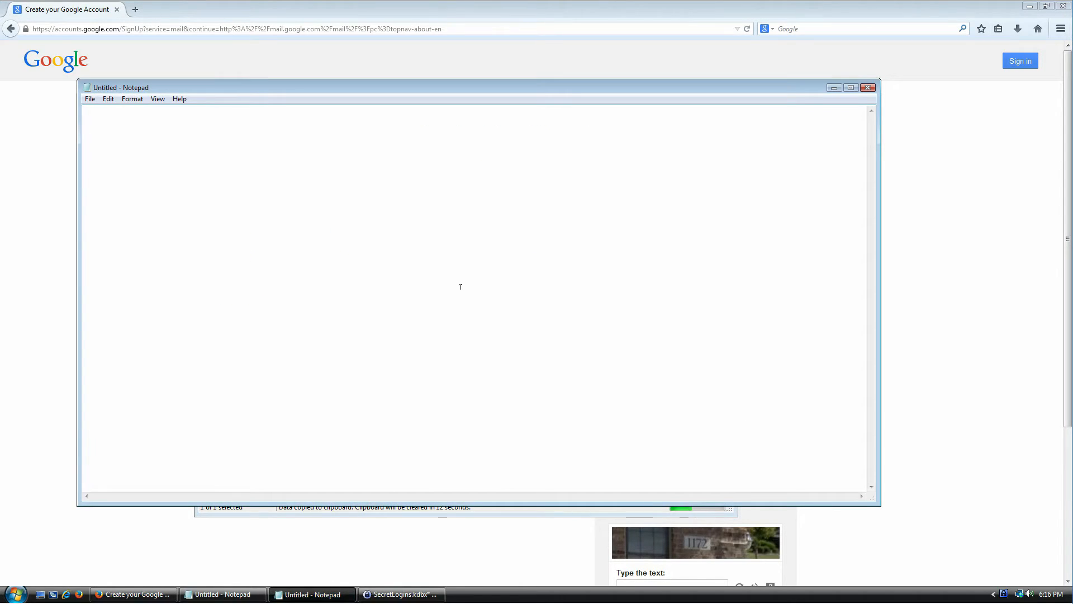
key(ctrl+v)
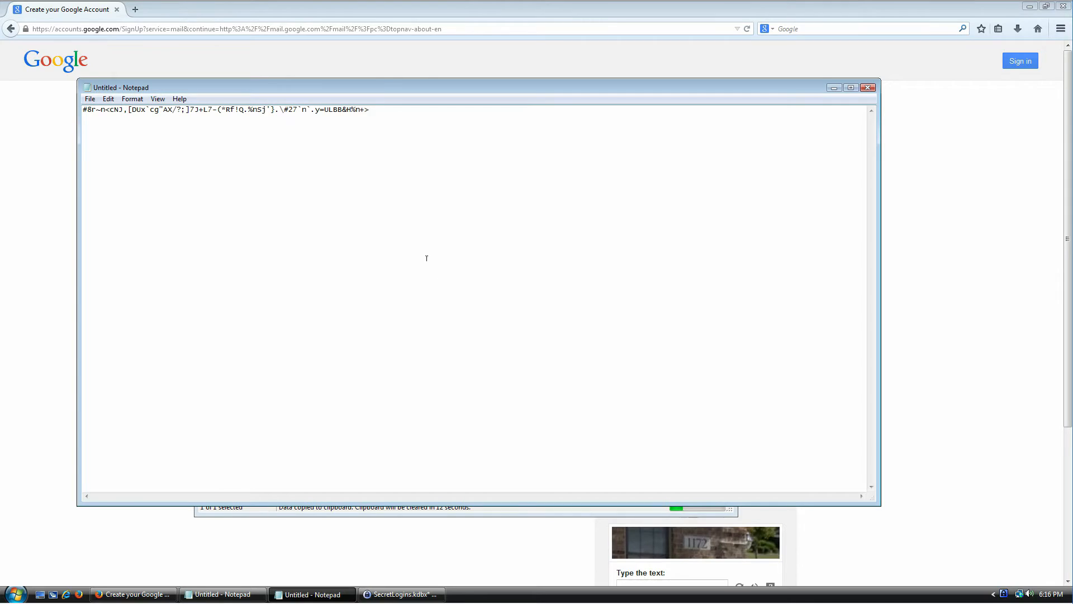
drag(391, 89, 391, 71)
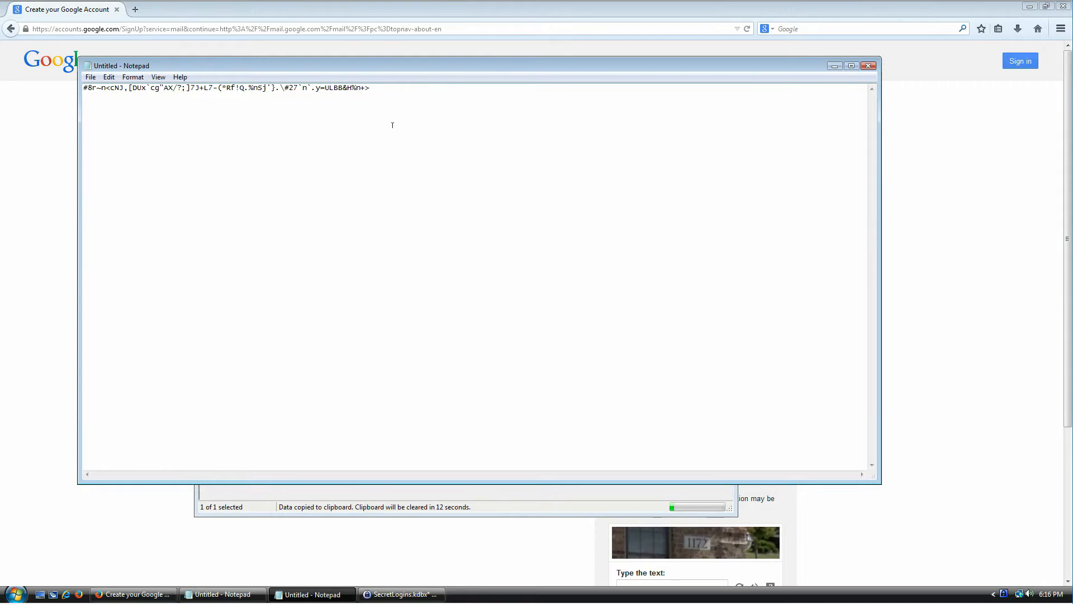
click(650, 512)
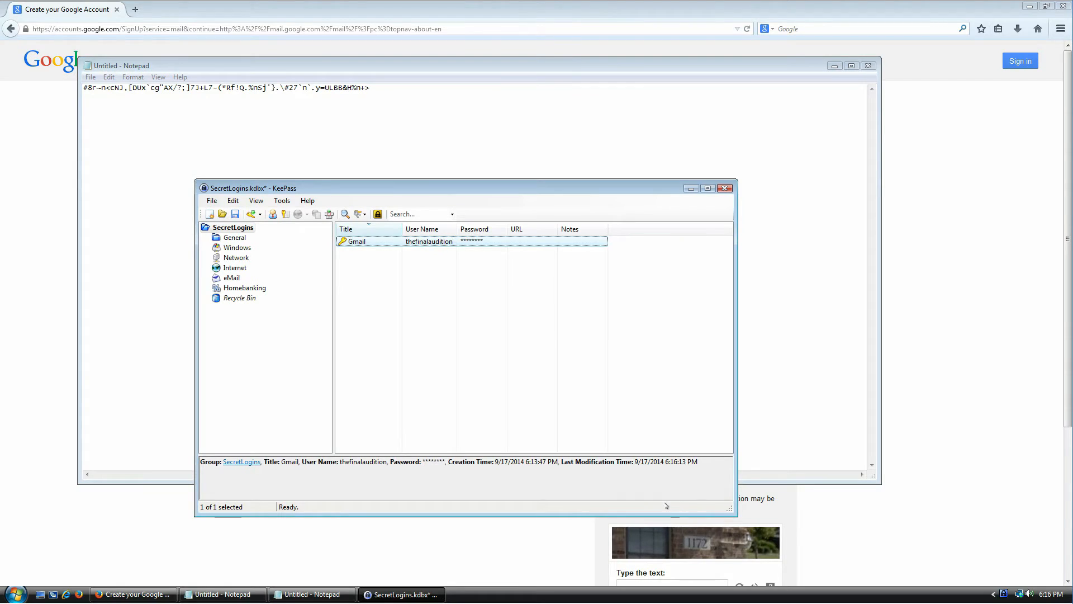
click(457, 120)
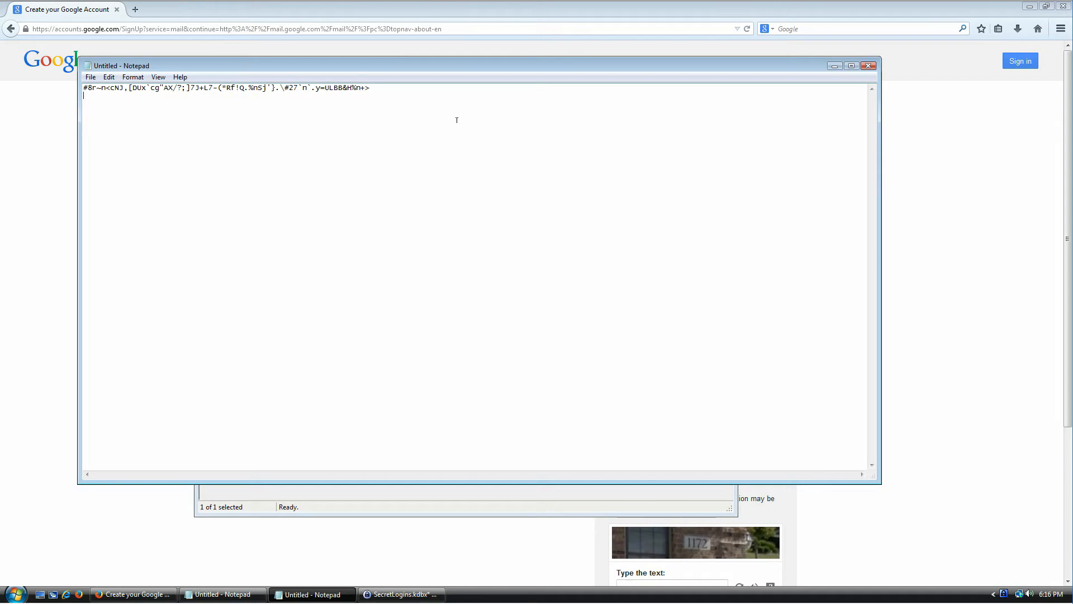
click(868, 65)
click(549, 299)
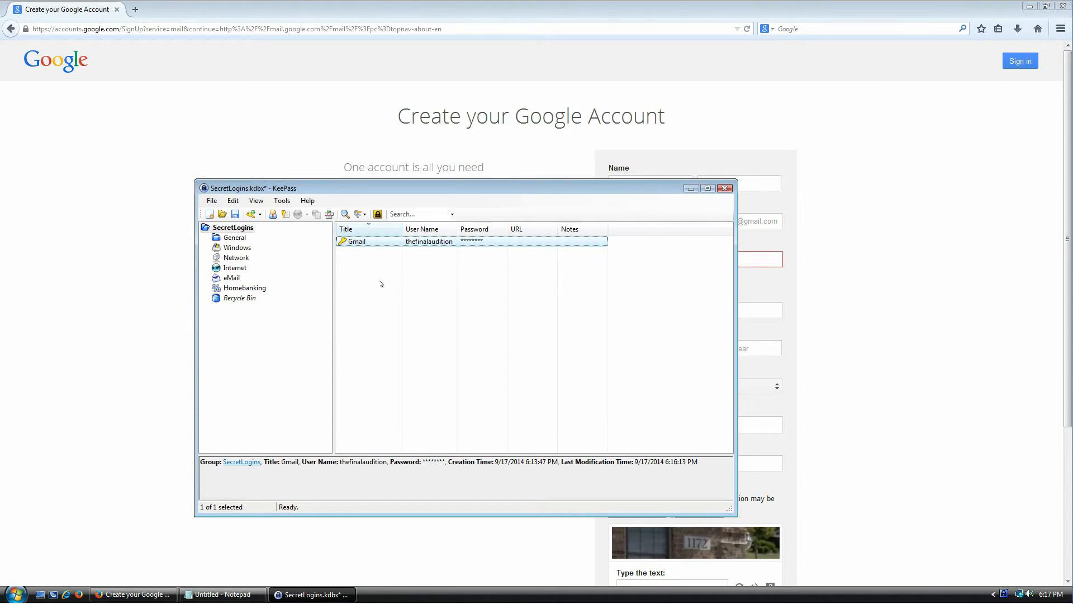
- Reopen the Gmail entry and let the password generator use spaces and underlines, collecting additional entropy
double_click(355, 246)
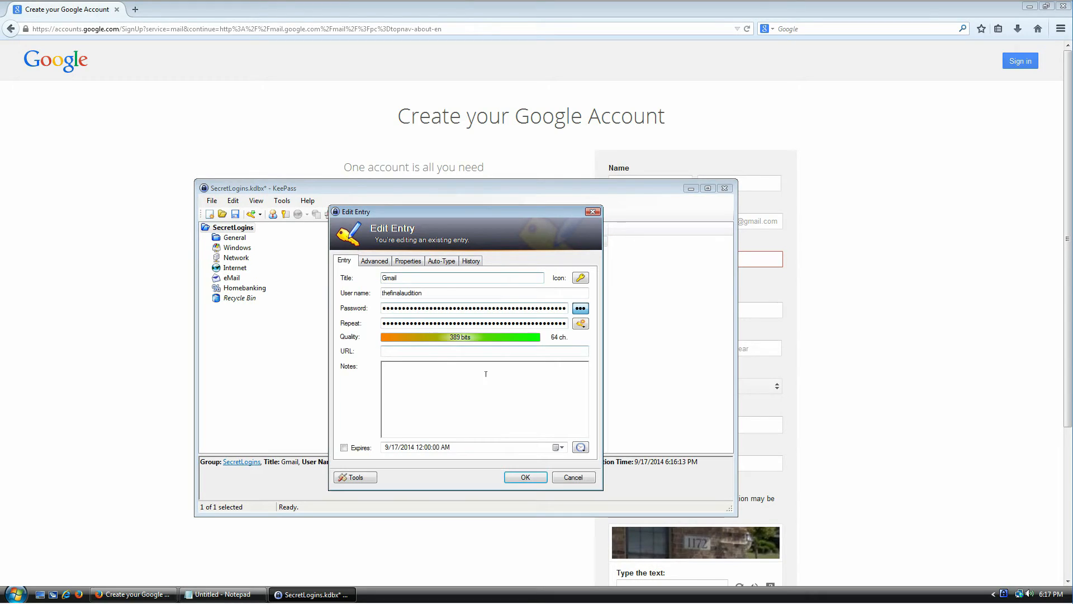
click(581, 325)
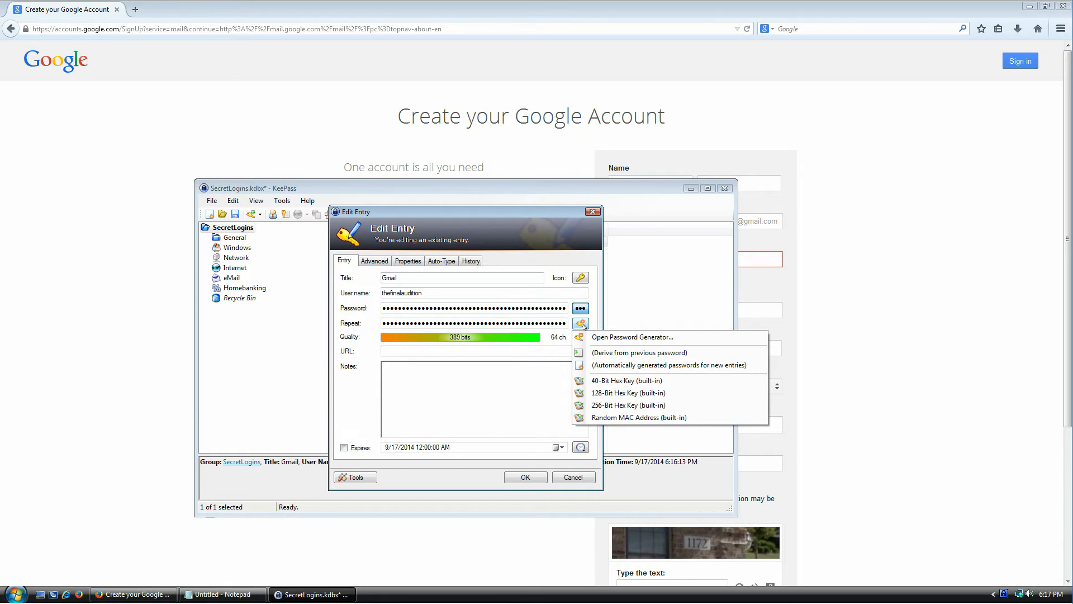
click(626, 338)
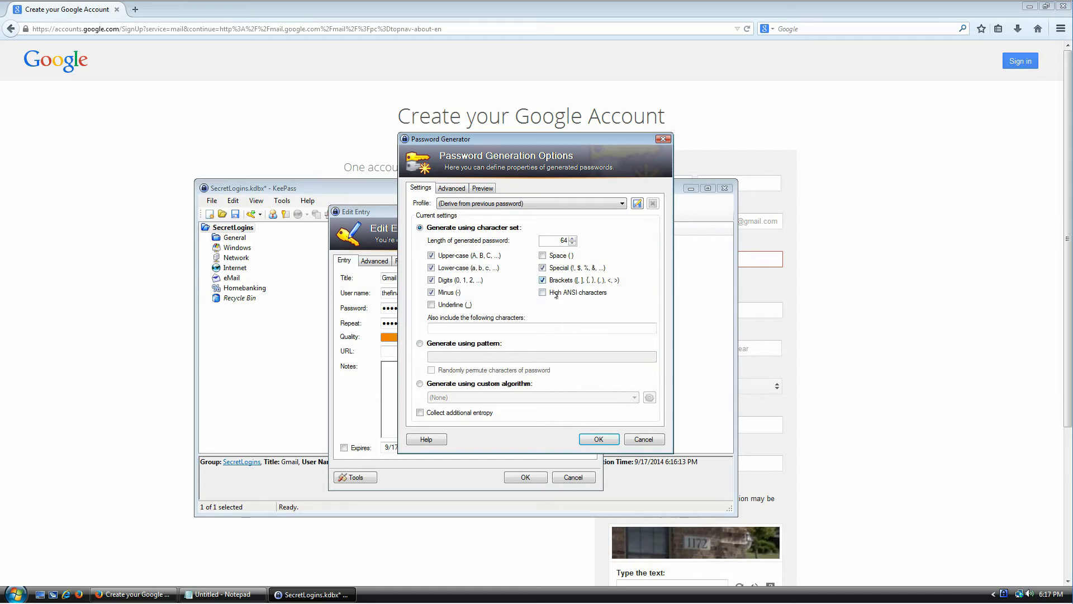
click(543, 255)
click(461, 303)
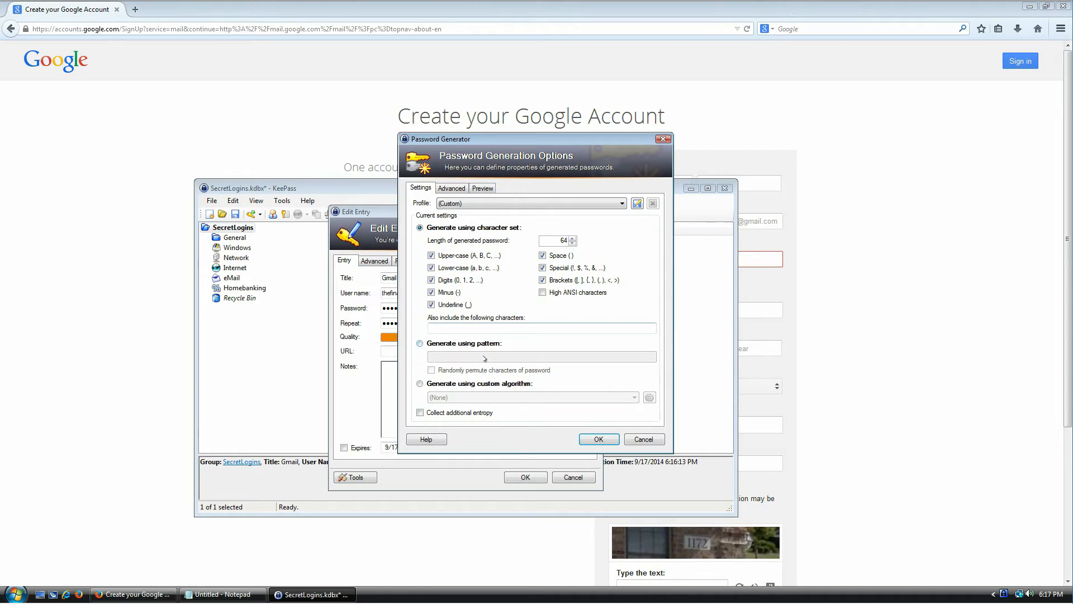
click(446, 415)
key(Return)
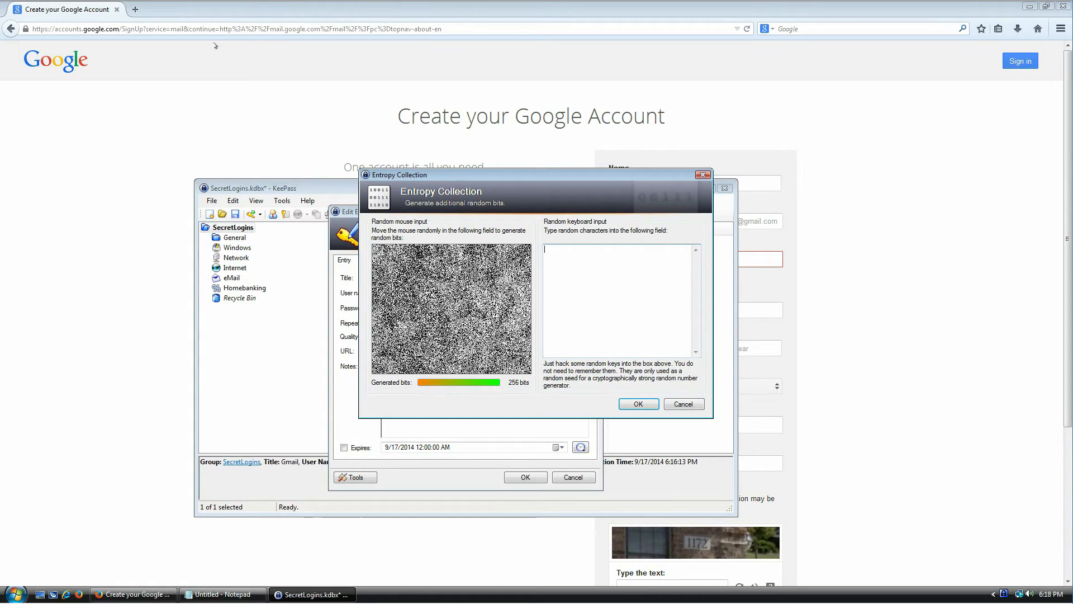
- Search Google for 'whatever dude' in a new tab and select the top results' text
click(135, 9)
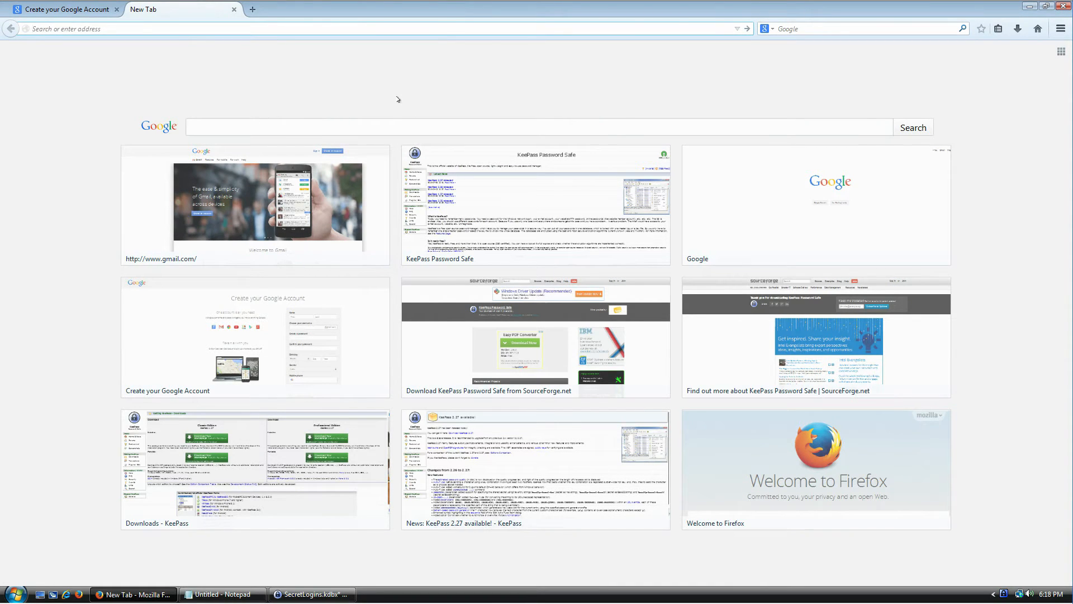
click(803, 29)
text(whatever dude)
key(Return)
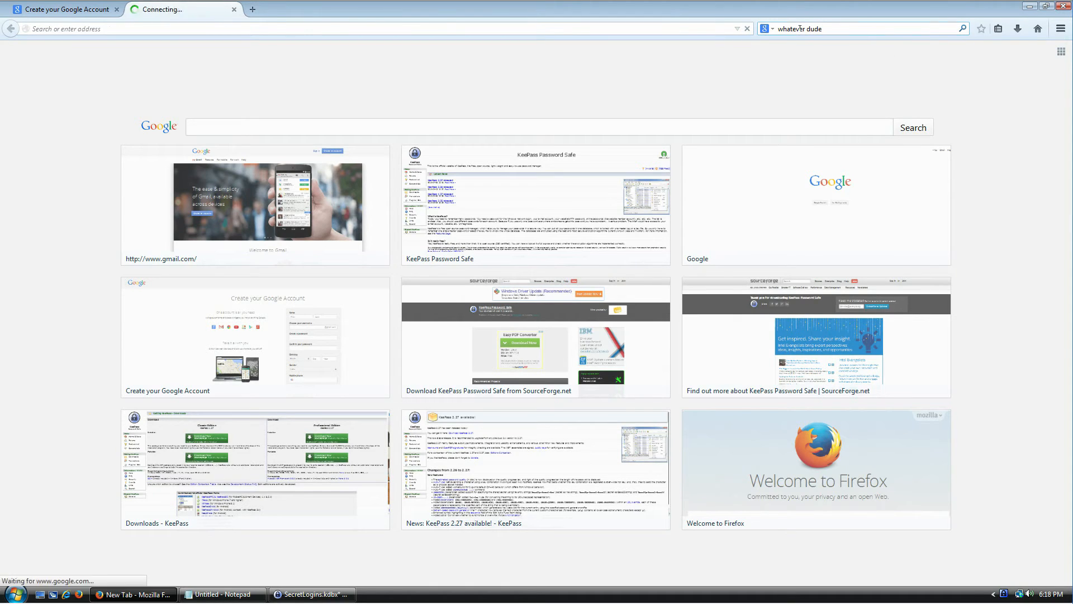
drag(337, 191, 74, 138)
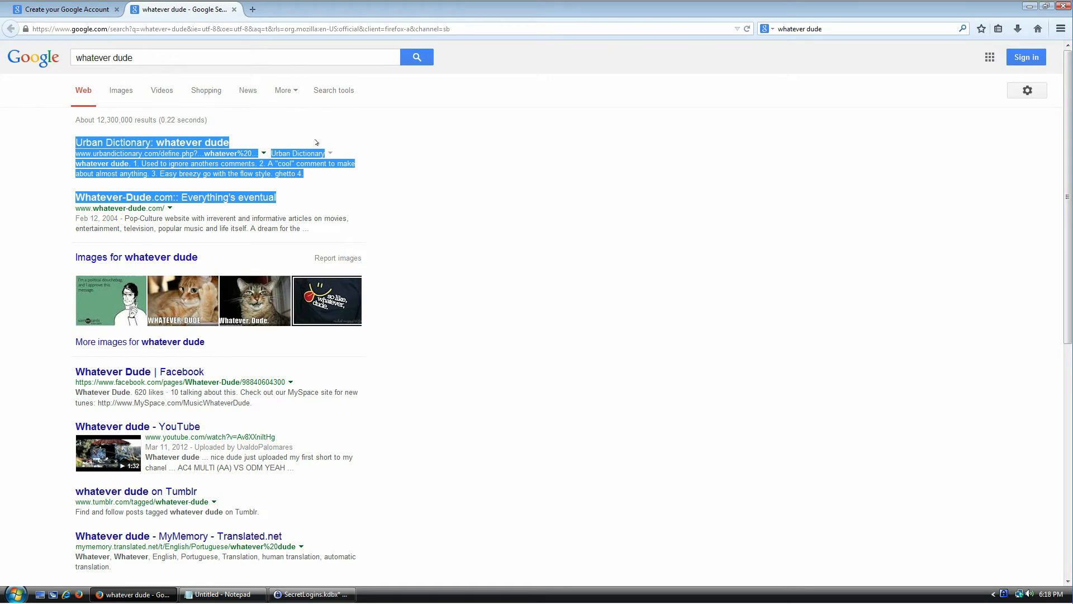
- Feed the pasted text and random keystrokes into the Entropy Collection window and confirm it
click(310, 594)
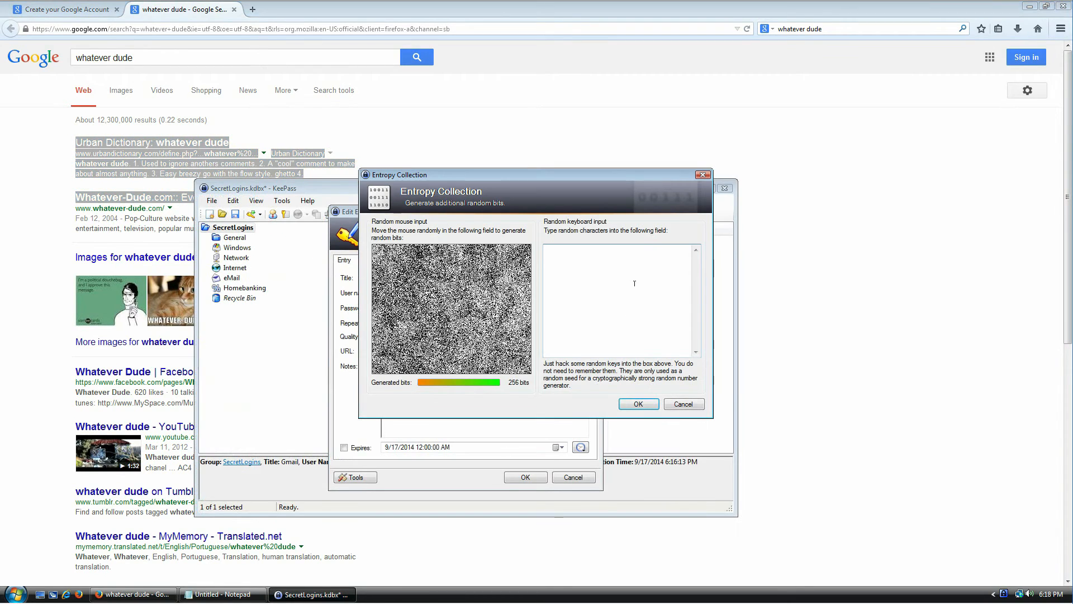
key(ctrl+v)
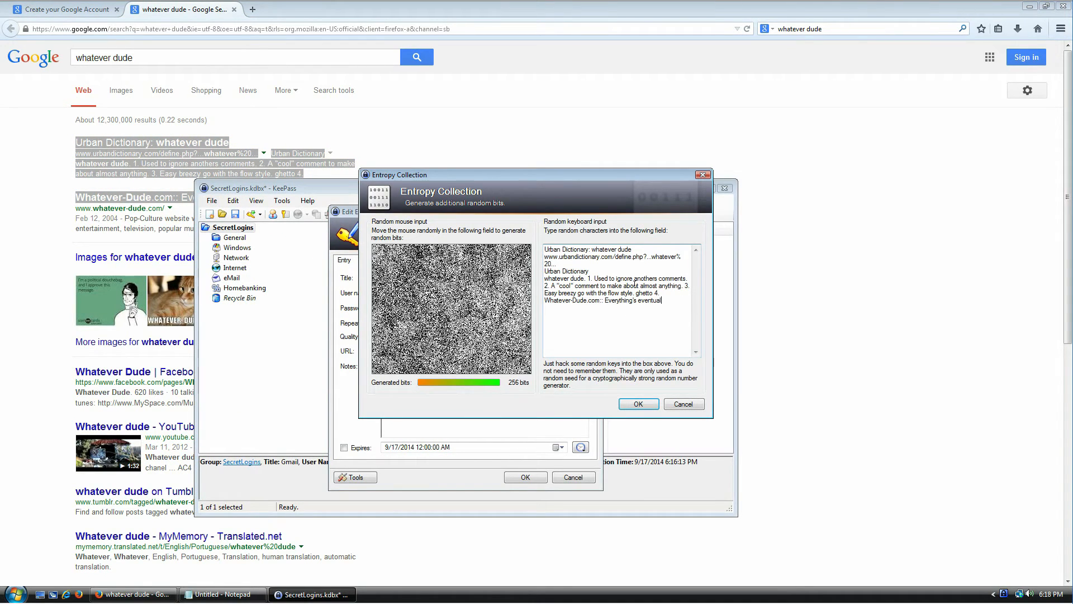
text(df sdfsdf s)
text(iuh ieuho9875y oiuh iljhrlkjdrt)
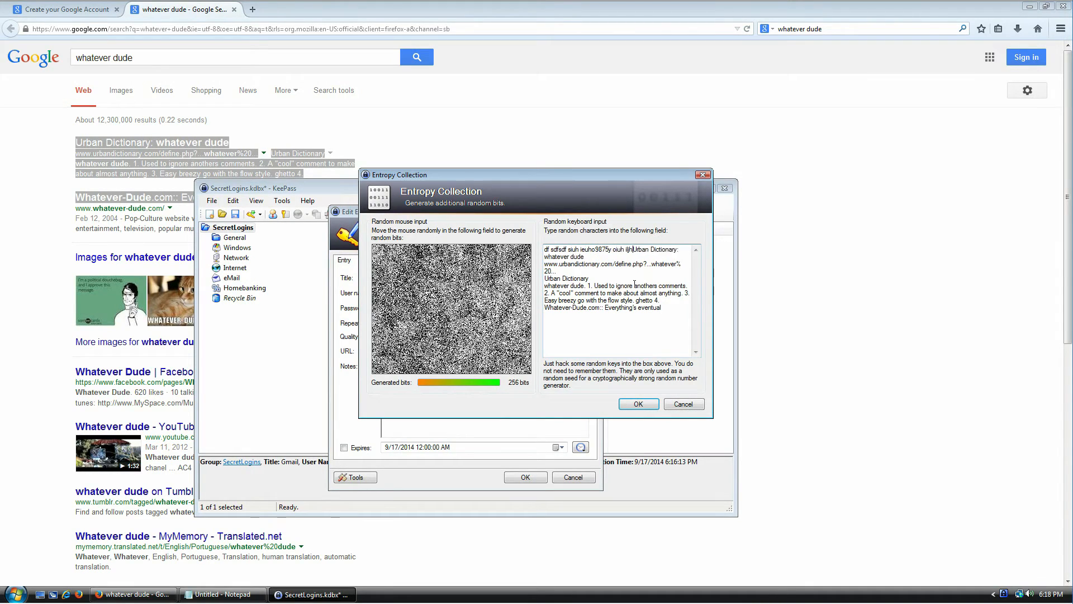
text(drt)
key(Return)
click(638, 404)
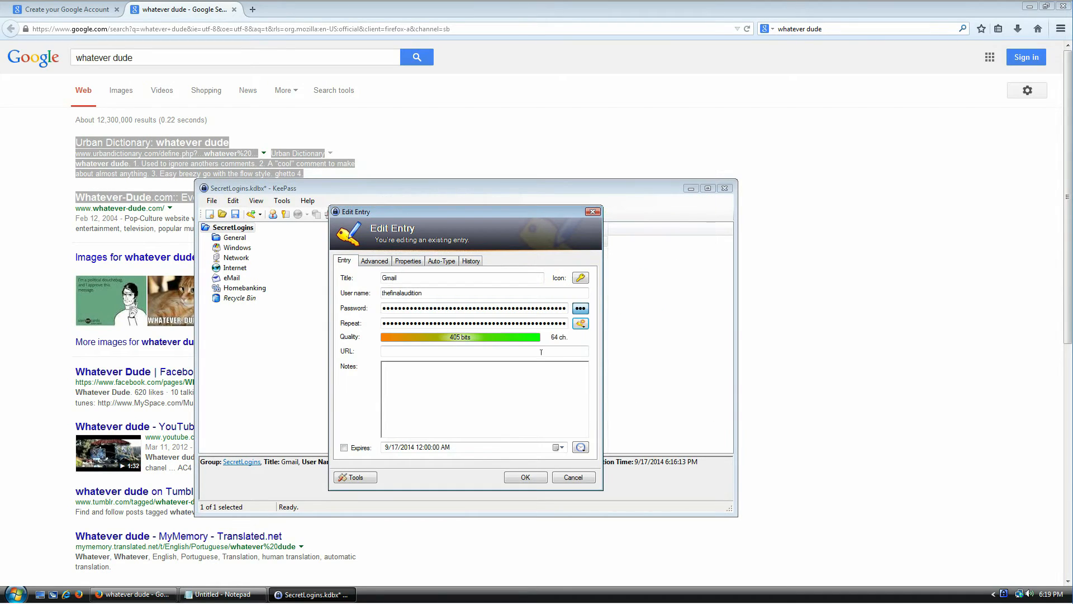
- Save the Gmail entry with its new password, copy the password, and close the search tab
drag(386, 308, 599, 308)
click(535, 308)
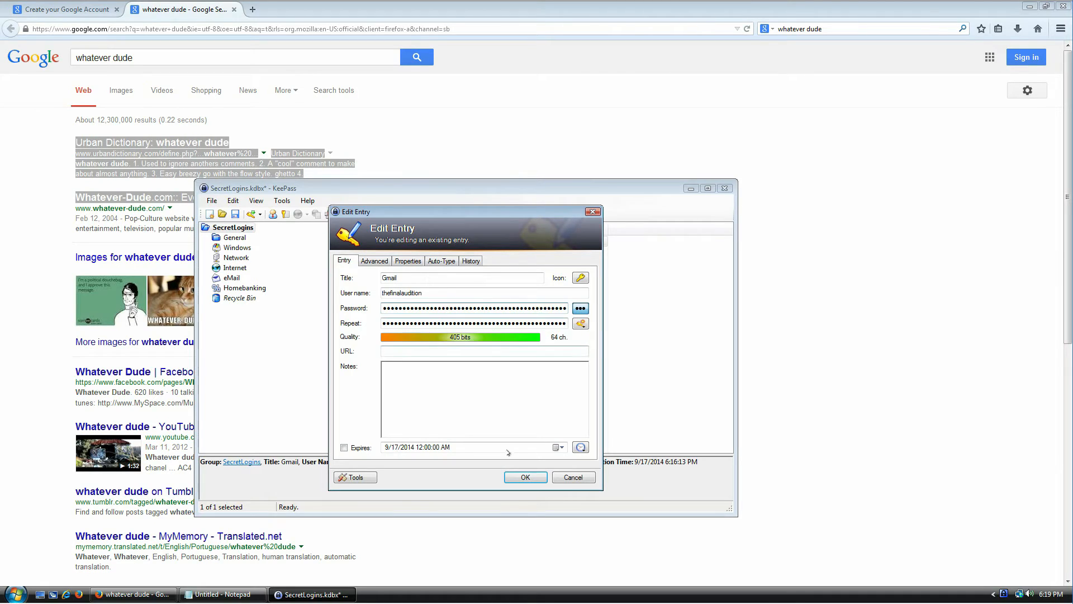
click(523, 478)
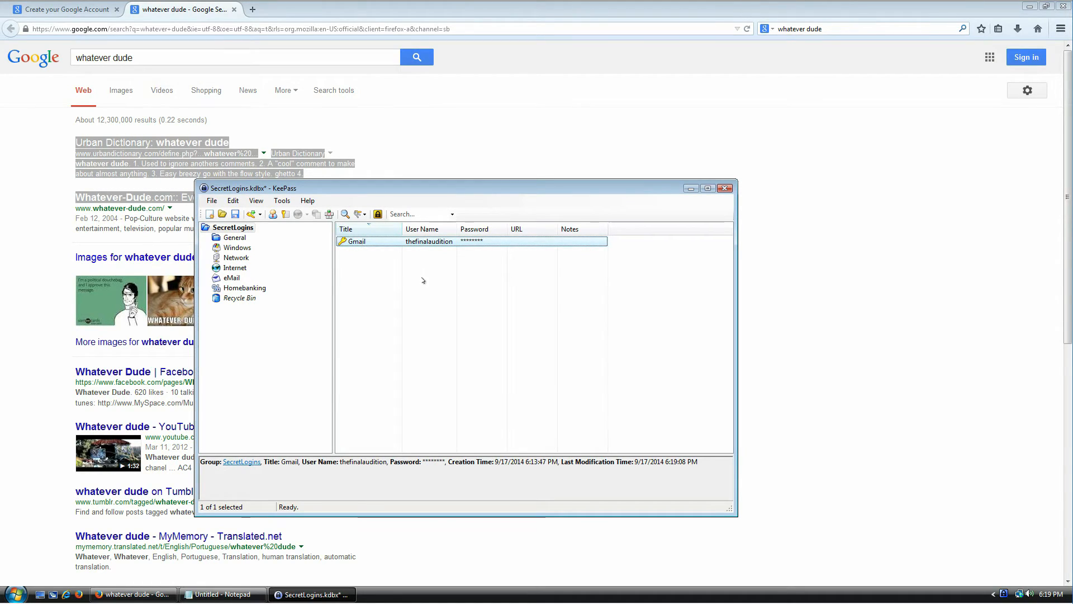
key(ctrl+c)
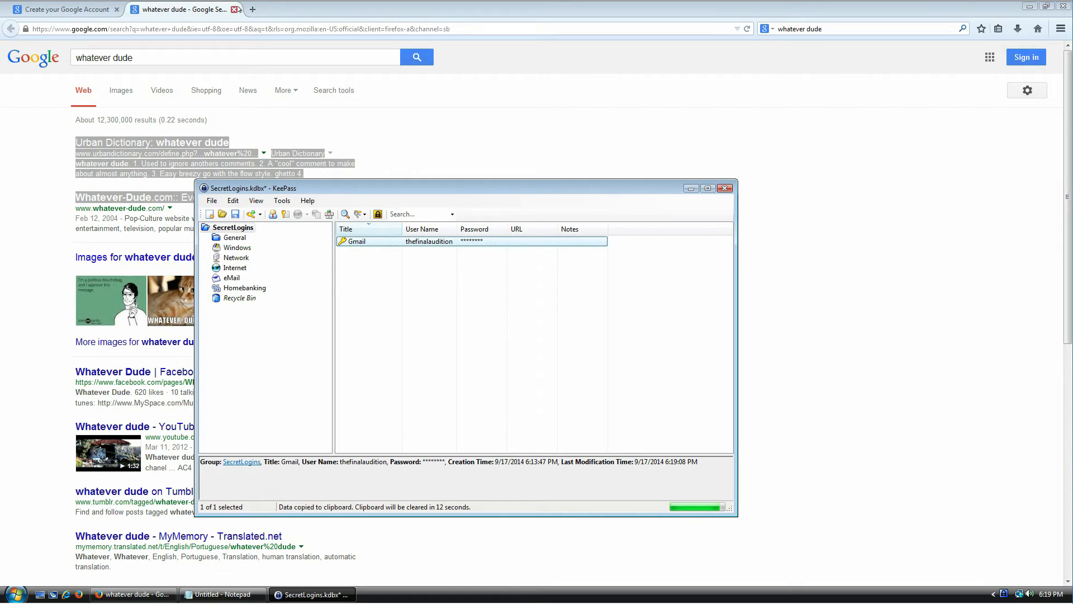
click(237, 9)
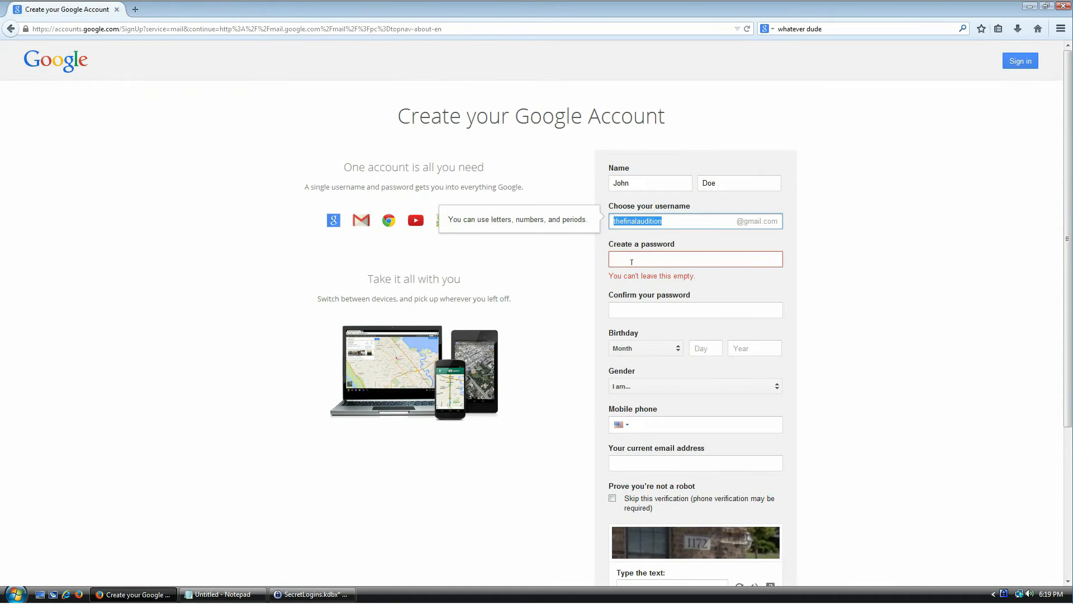
- Paste the Gmail password into both the Create and Confirm password fields
click(632, 262)
key(ctrl+v)
click(642, 294)
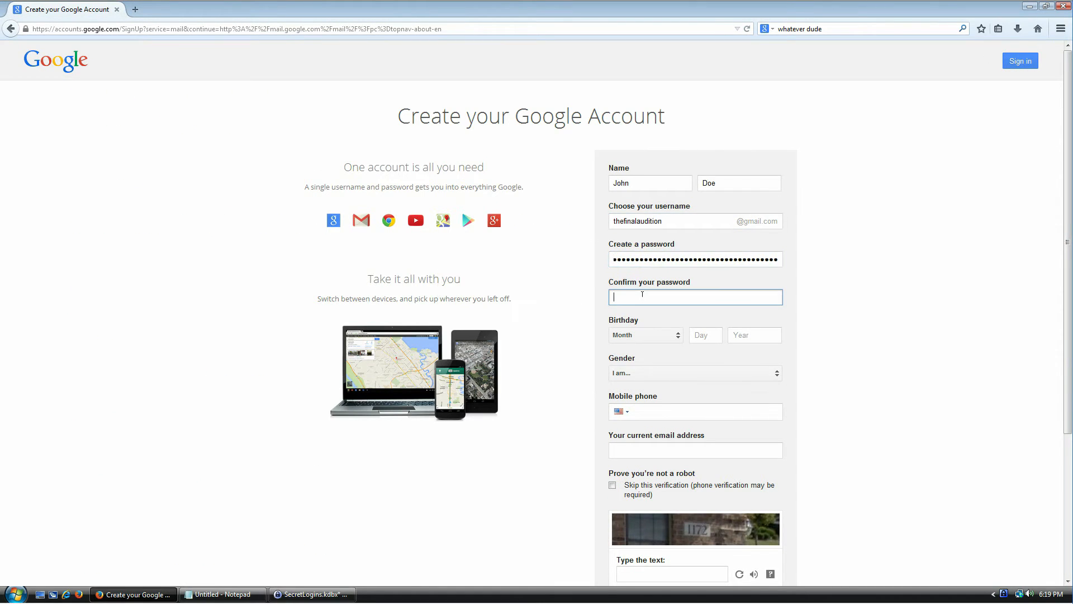
key(ctrl+v)
- Enter captcha answer 1172, agree to the Terms of Service, and submit the signup form
click(666, 412)
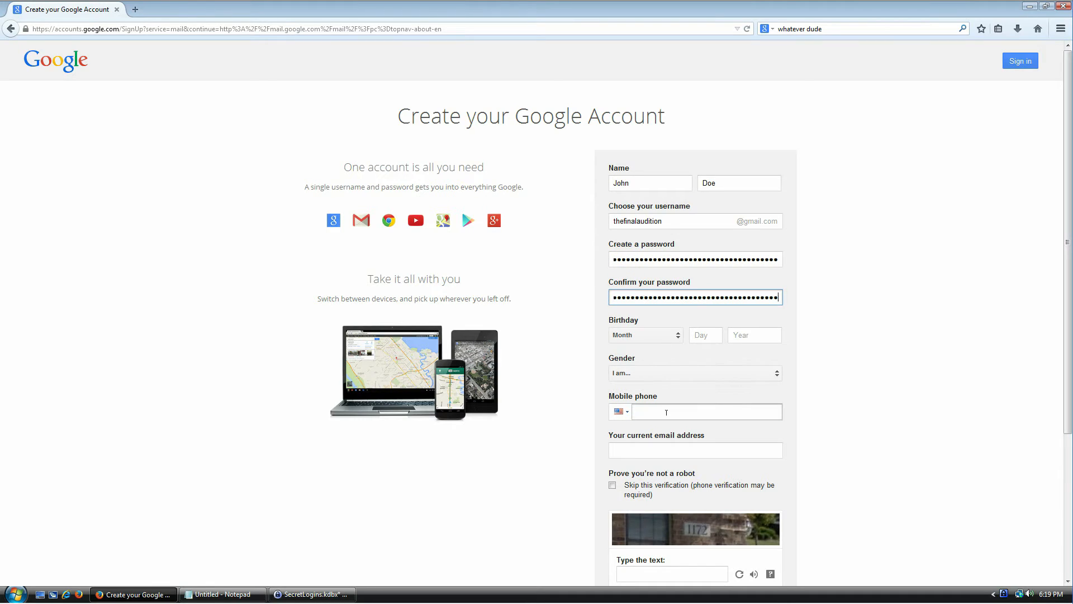
click(666, 412)
scroll(819, 334, down, 3)
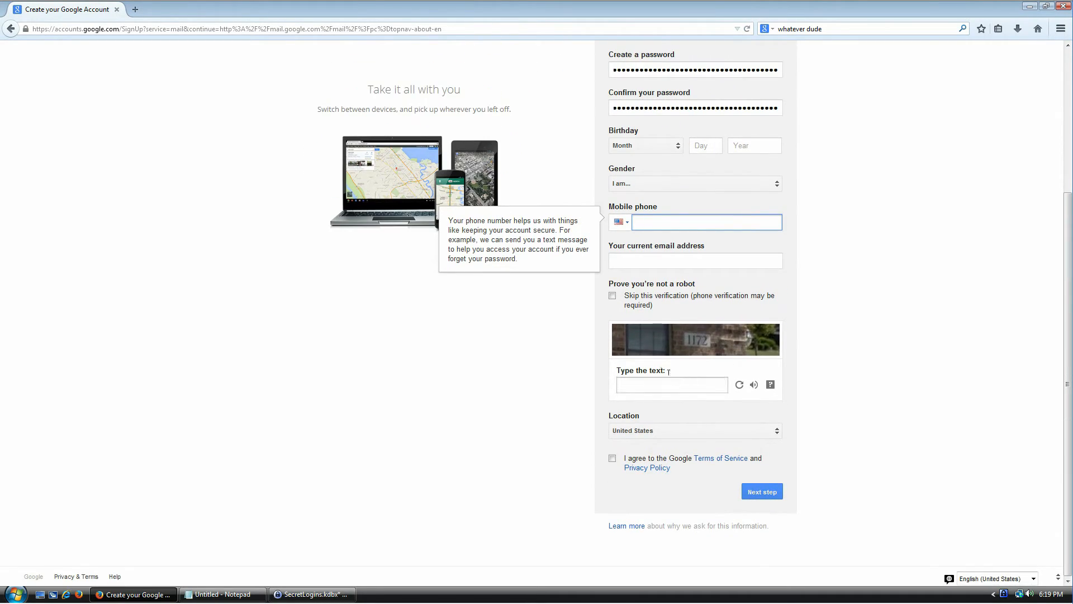
click(648, 386)
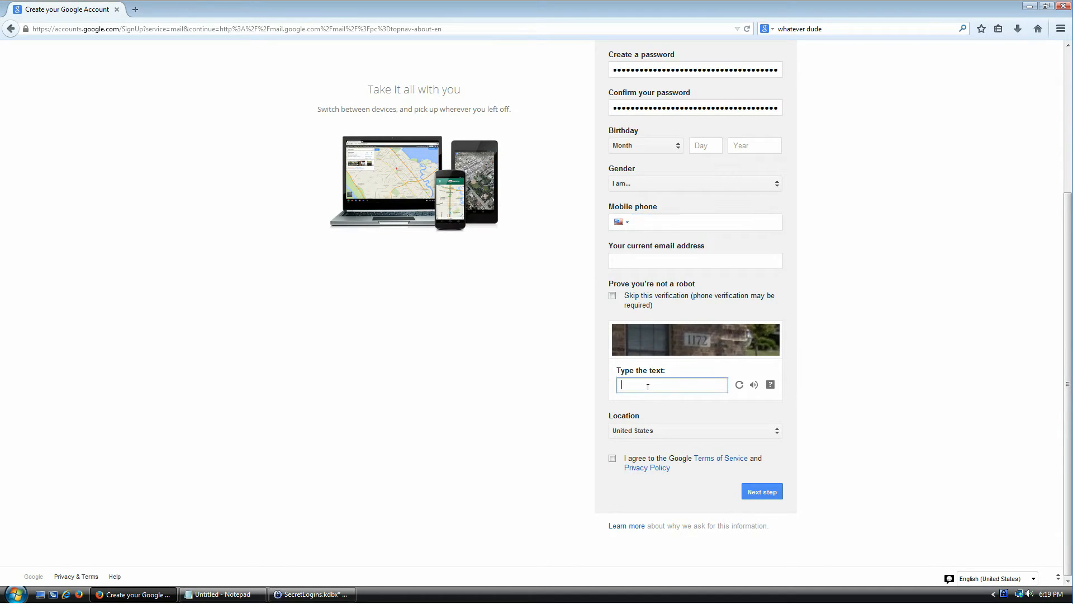
text(1172)
click(673, 460)
click(760, 493)
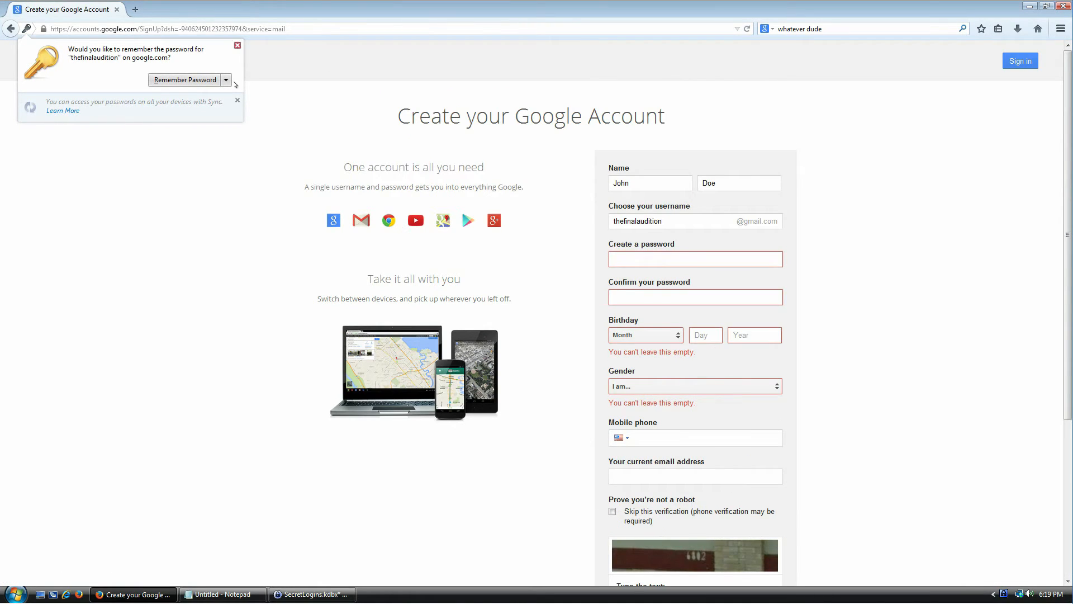
- Never remember passwords for this site, and set birthday January 07 1980 and gender Other
click(226, 79)
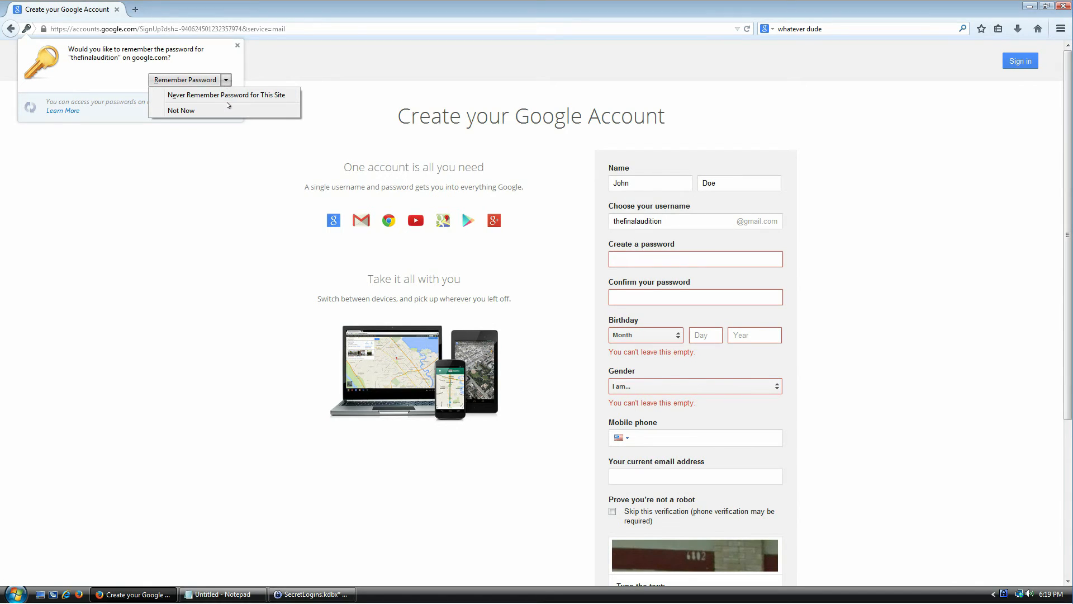
click(232, 98)
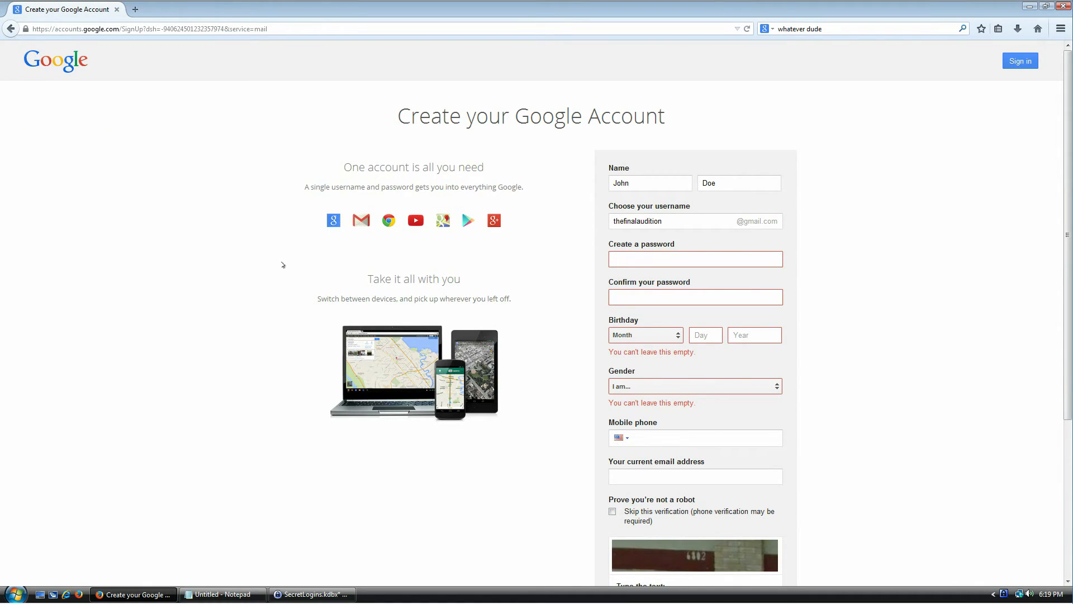
click(679, 258)
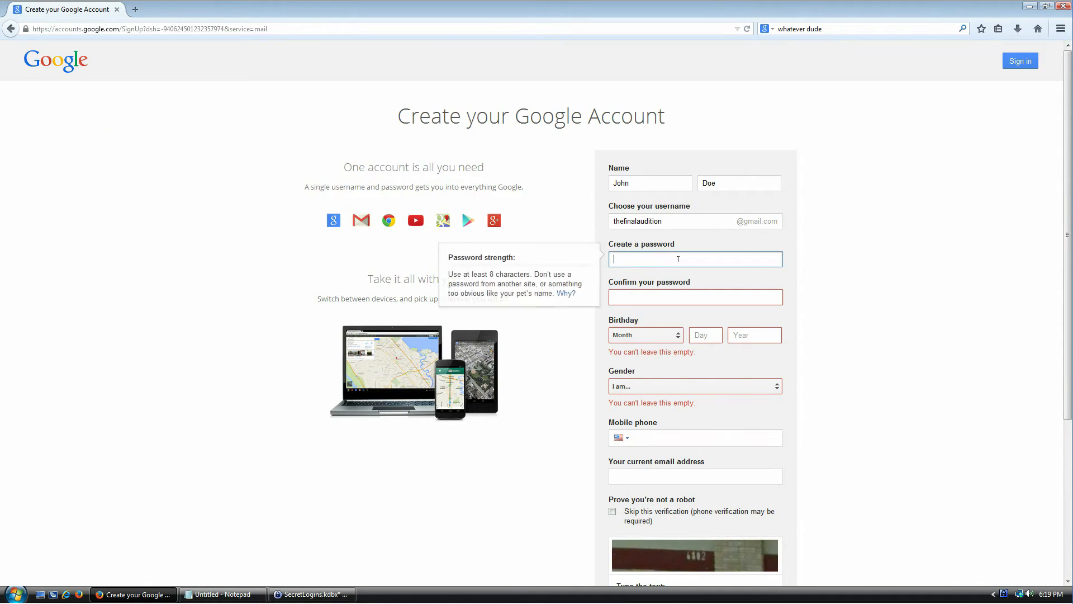
click(663, 335)
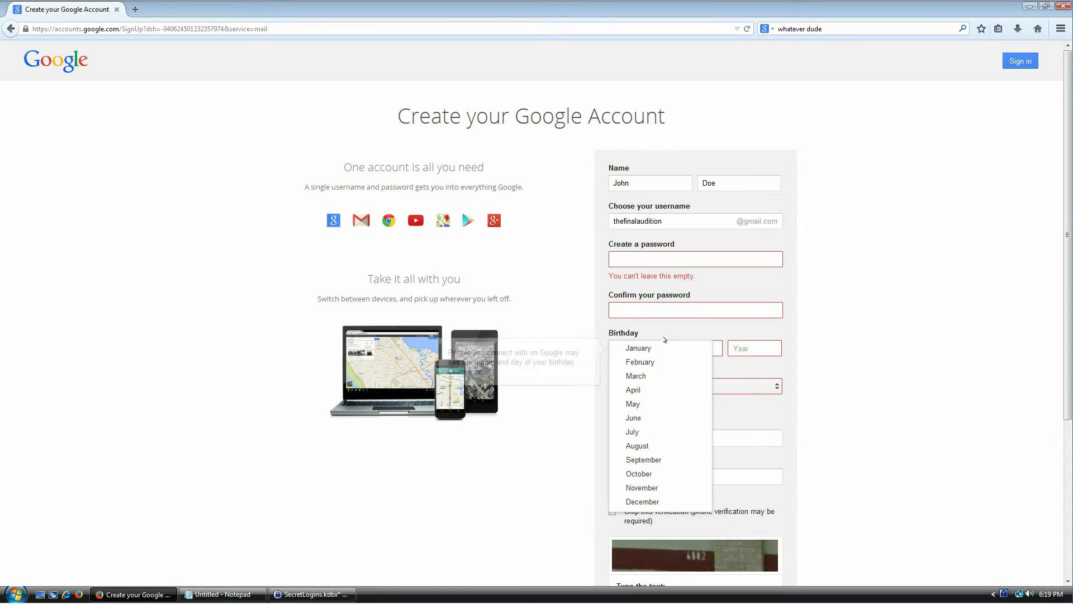
click(659, 348)
click(699, 349)
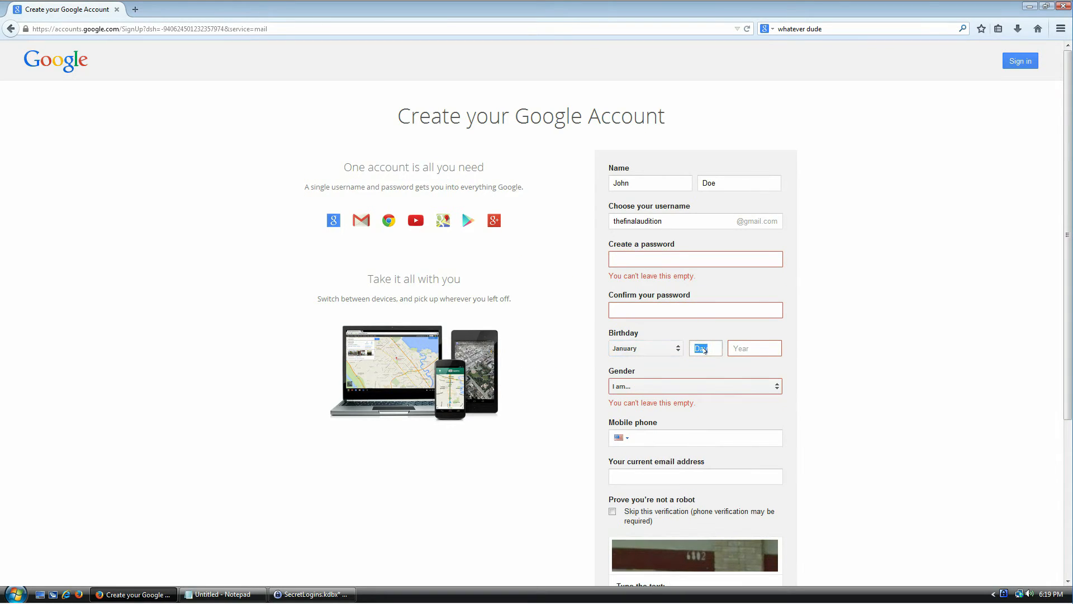
click(714, 343)
text(07)
click(744, 351)
text(1980)
click(730, 382)
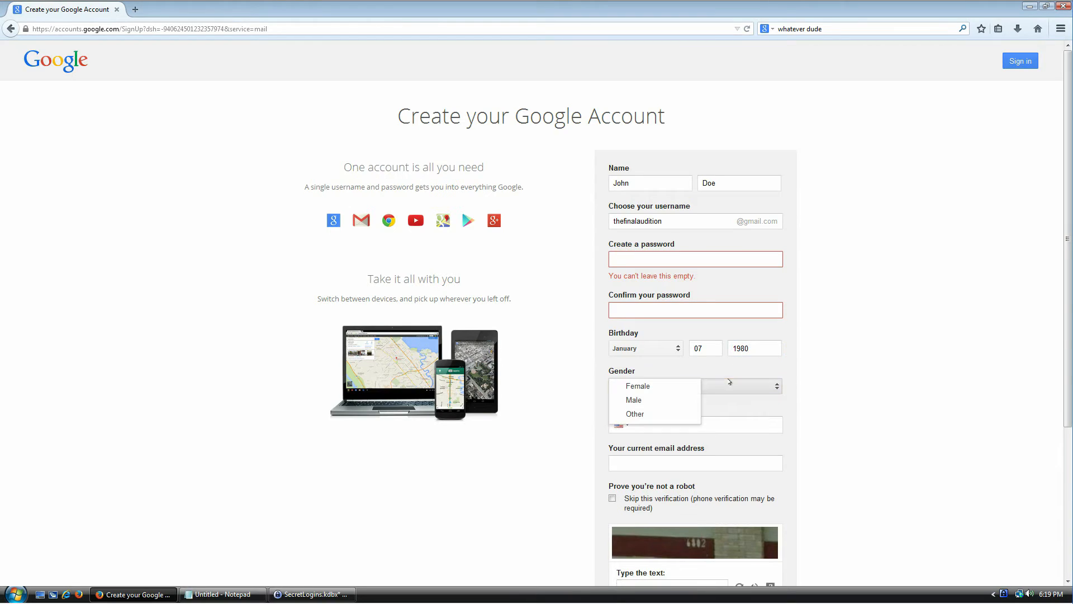
click(636, 413)
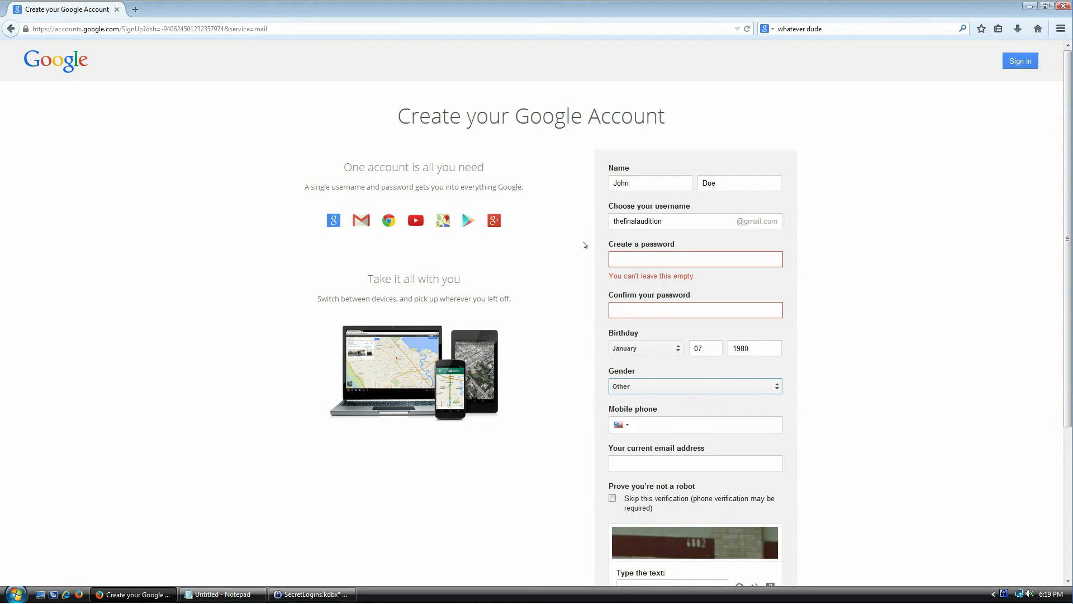
- Copy the Gmail entry's password from KeePass again and paste it into Create a password
click(679, 254)
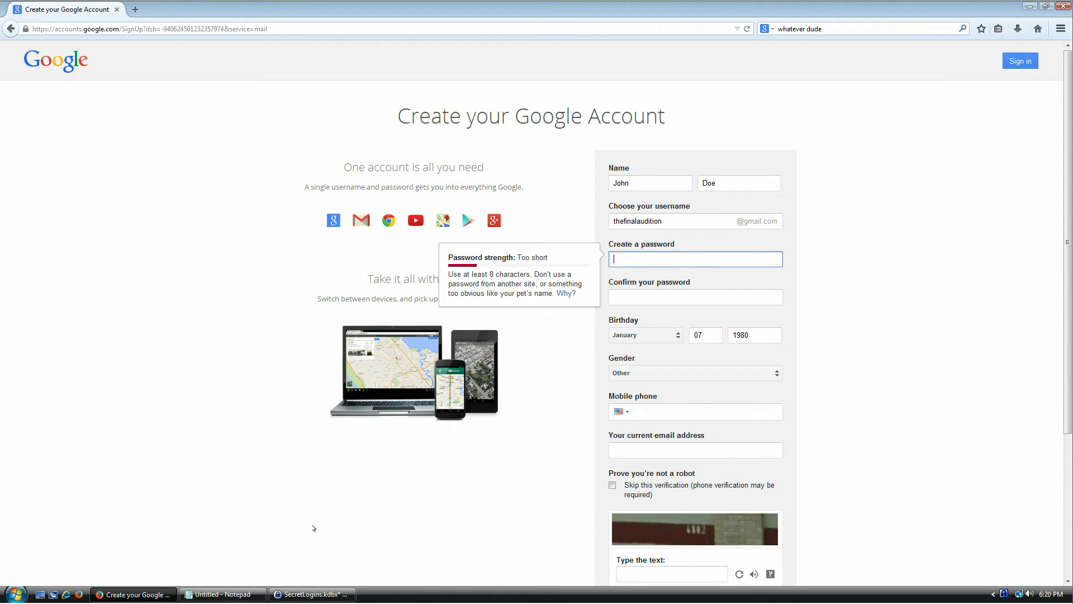
click(316, 573)
click(310, 594)
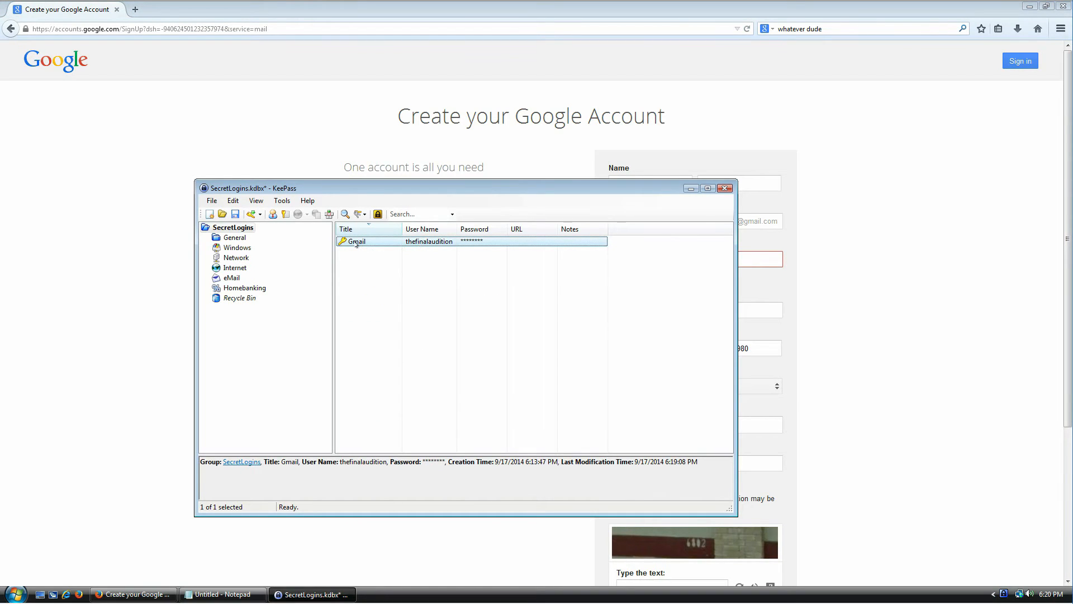
key(ctrl+c)
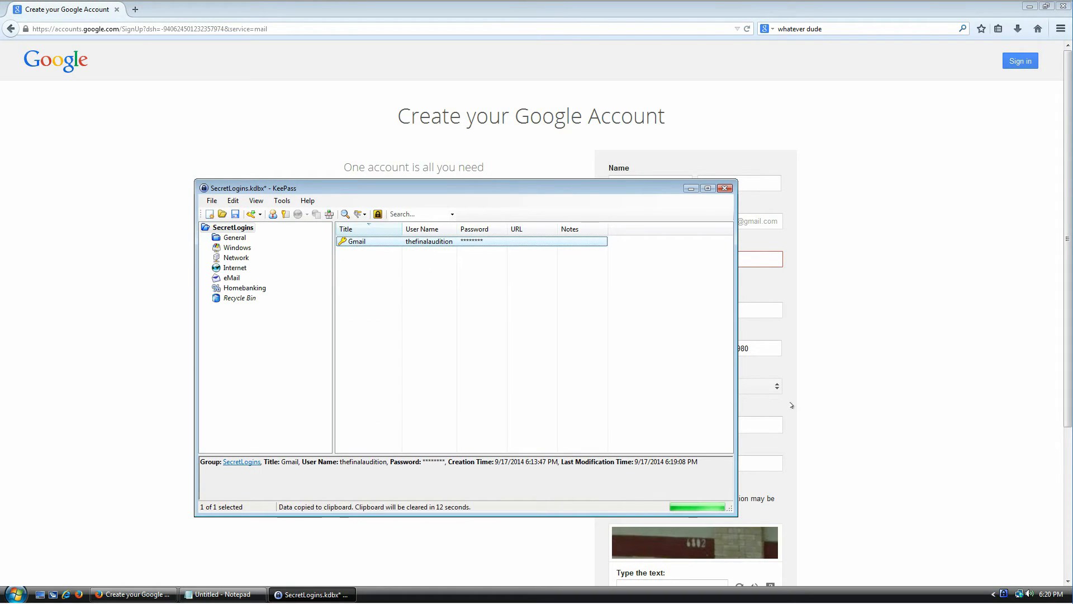
click(779, 417)
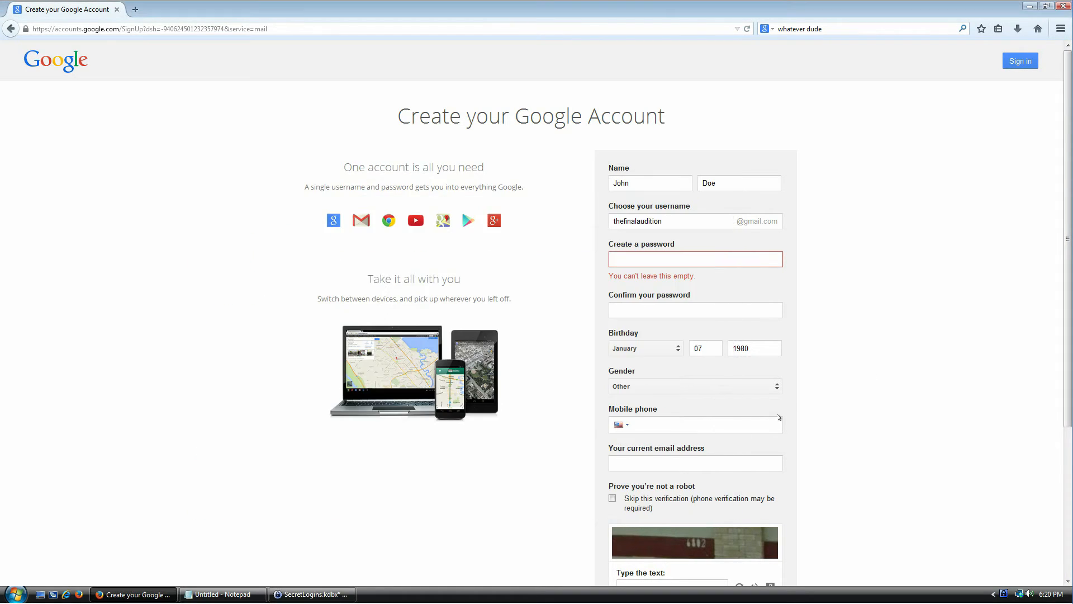
click(706, 259)
key(ctrl+v)
- Paste the password into Confirm password, answer a refreshed captcha with 1551, and submit the signup
click(680, 293)
key(ctrl+v)
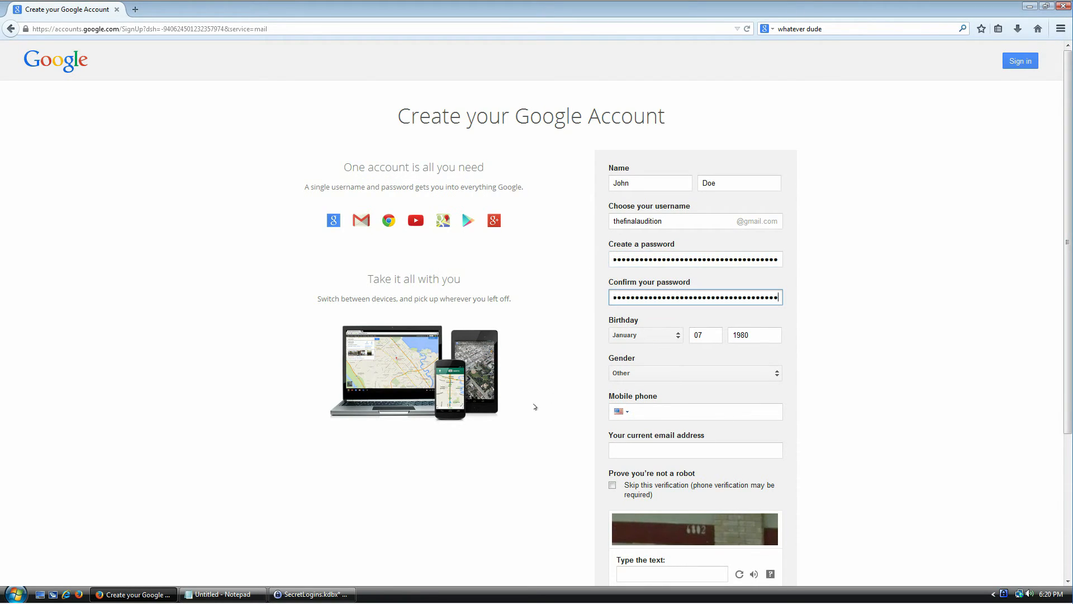
scroll(534, 407, down, 3)
click(672, 386)
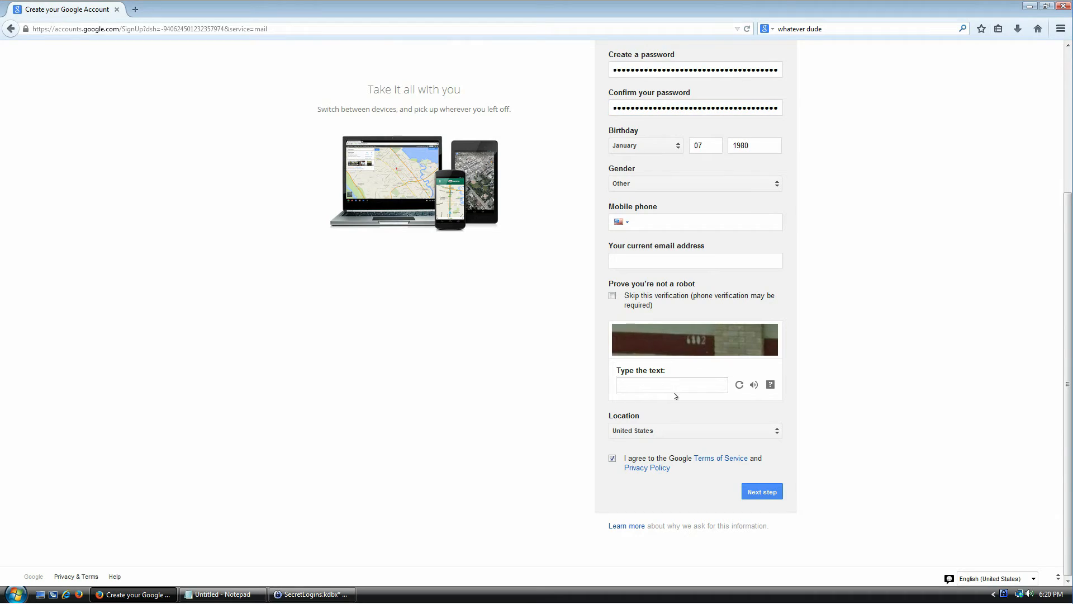
click(739, 384)
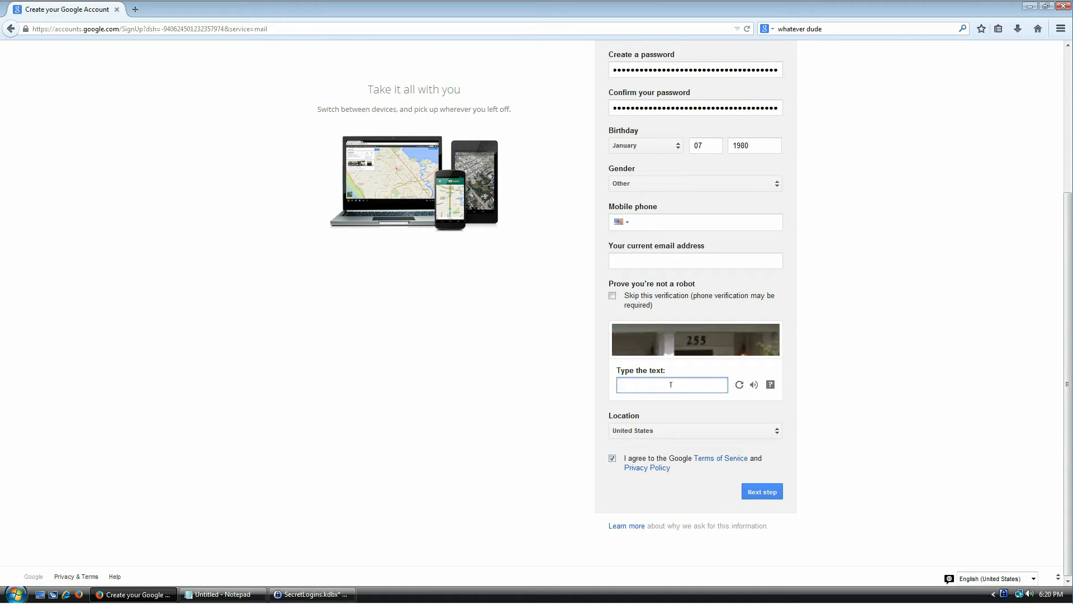
text(1551)
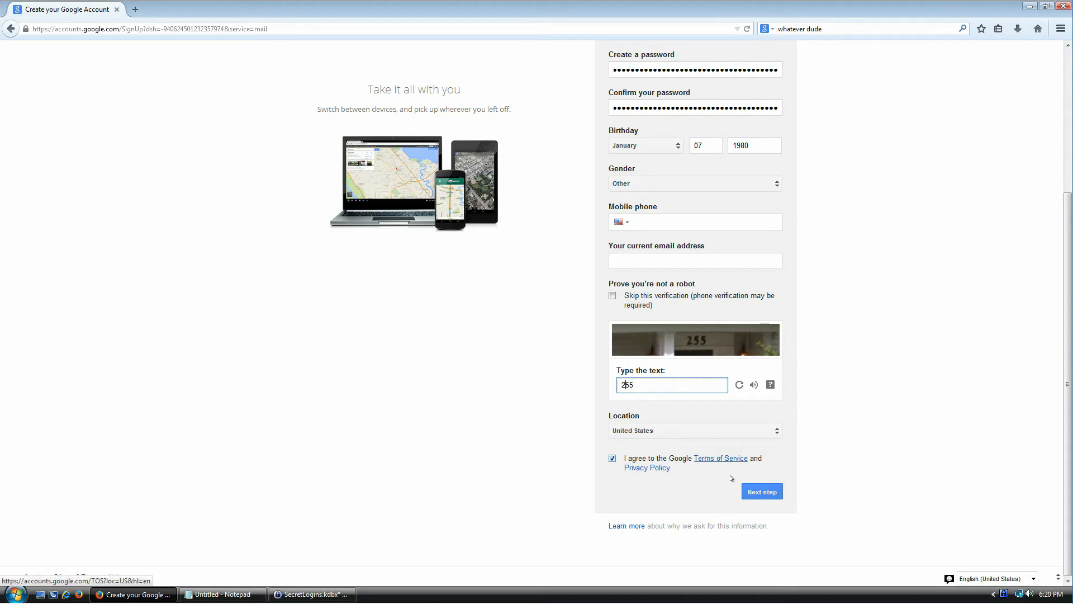
click(759, 491)
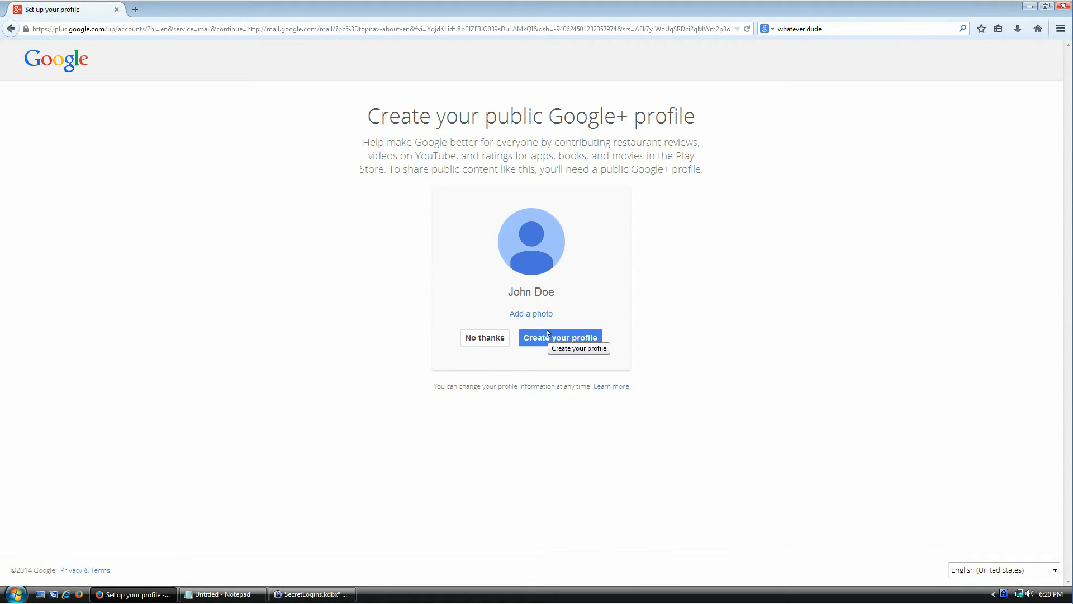
- Decline the Google+ profile and load Gmail from the address bar
click(495, 339)
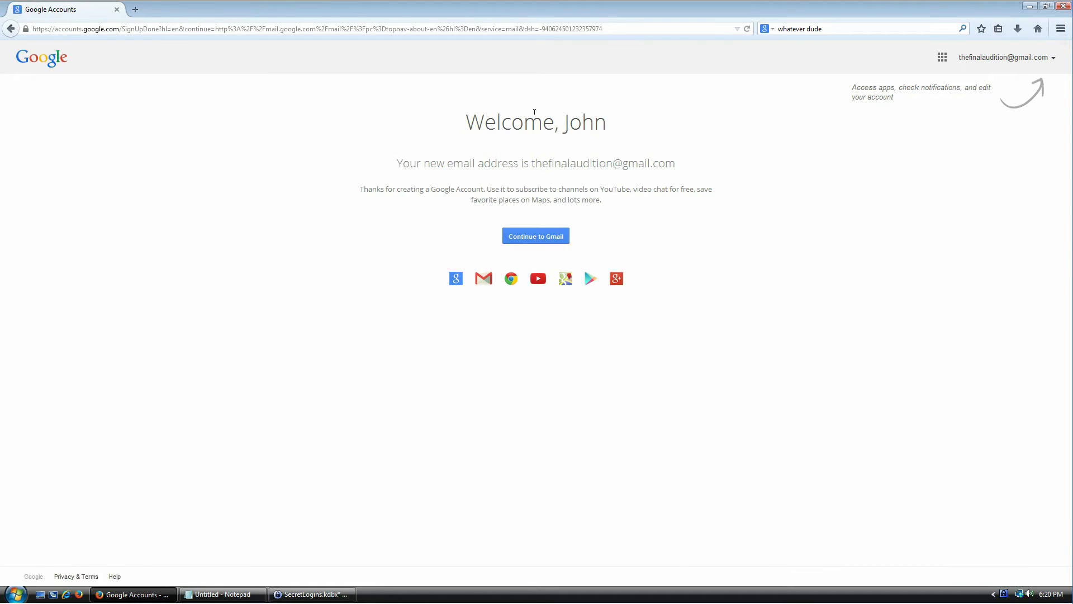
click(209, 28)
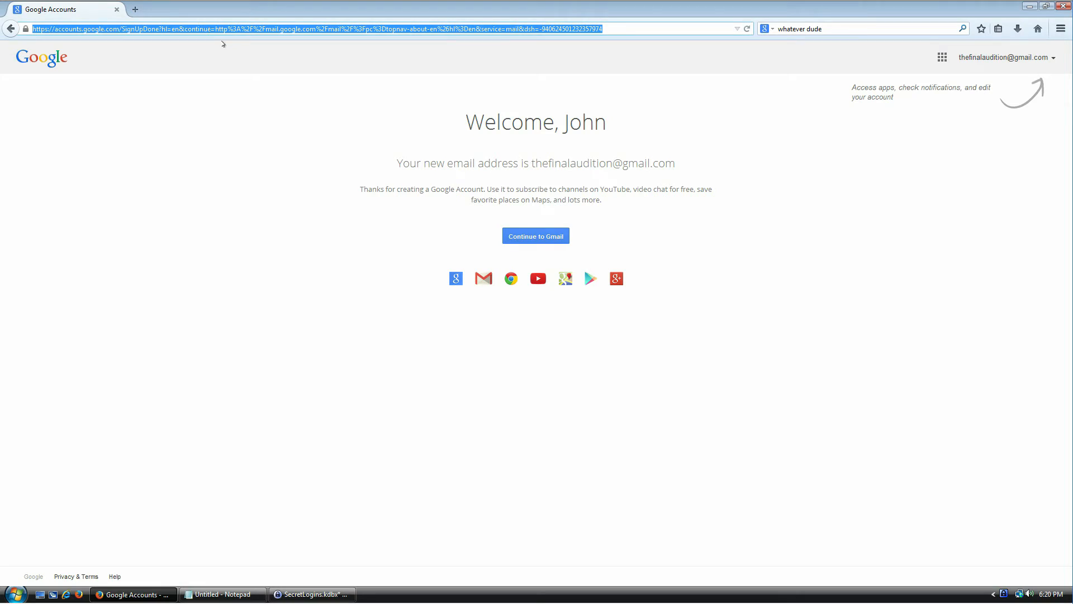
text(gmail.com/)
key(Return)
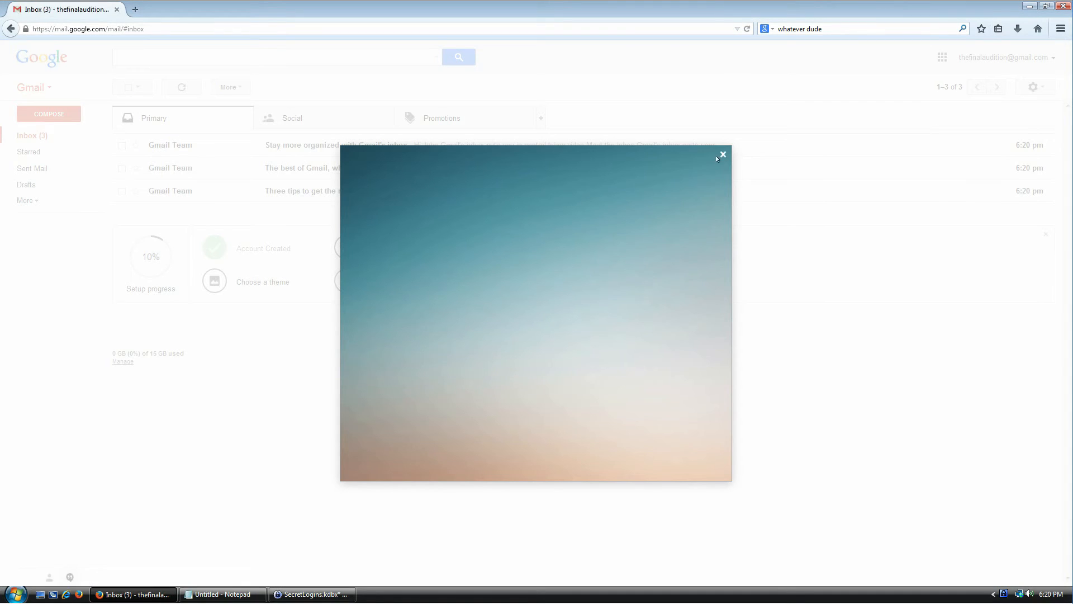
- Dismiss the Gmail welcome overlay and sign out from the account menu
click(722, 154)
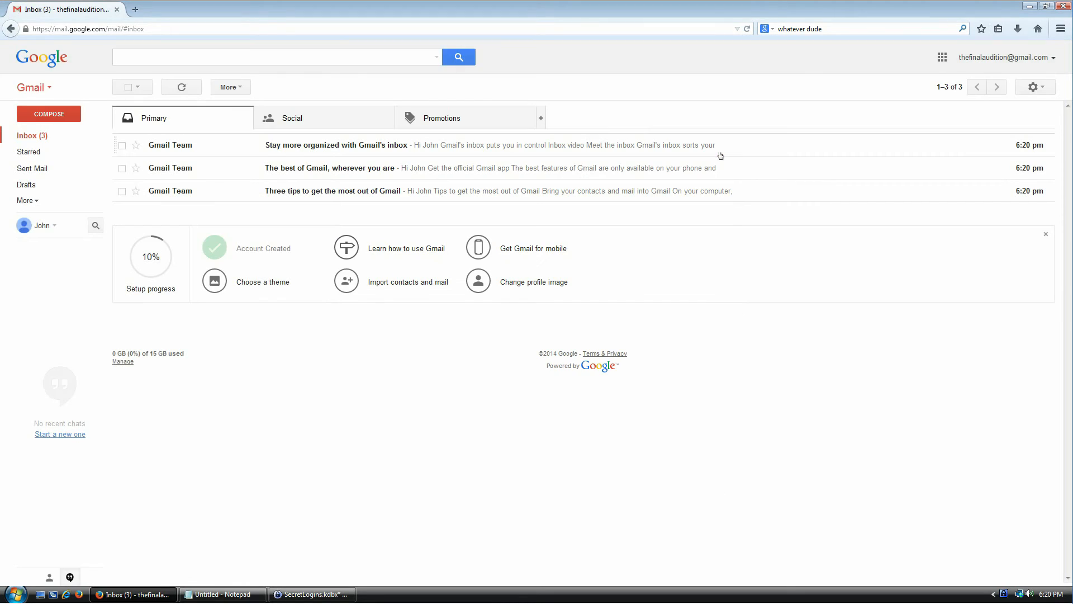
click(1053, 64)
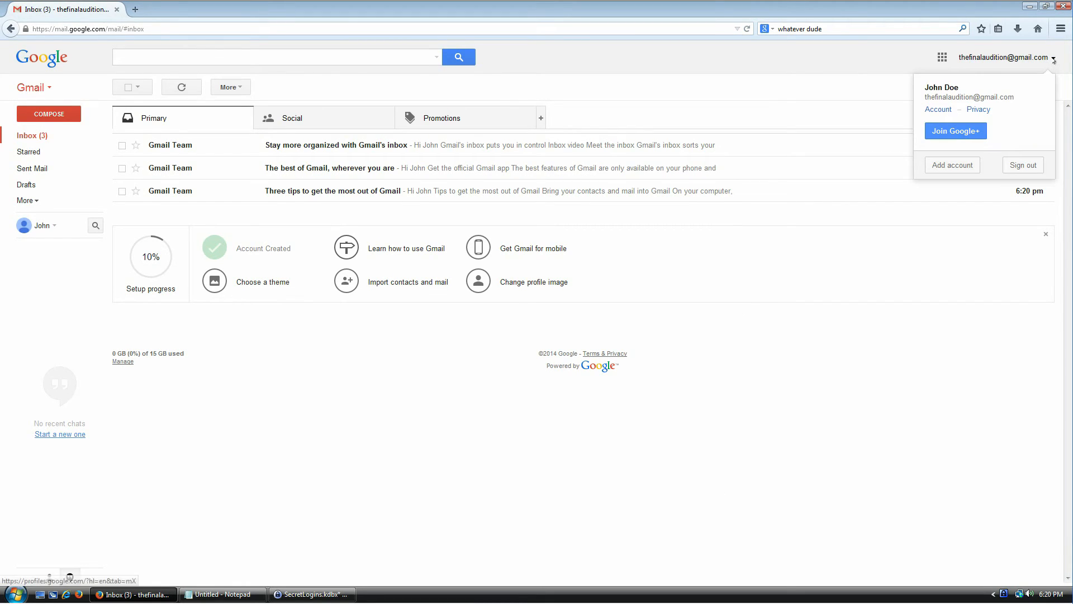
click(1019, 168)
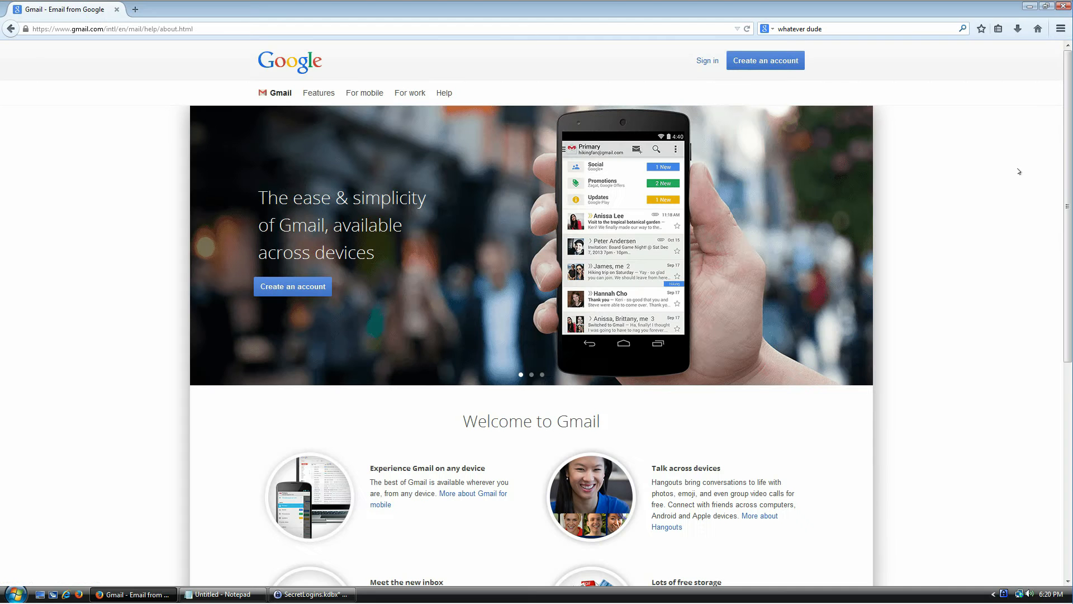
- Go to Google sign-in, paste the Gmail password copied from KeePass, then clear the field again
click(707, 61)
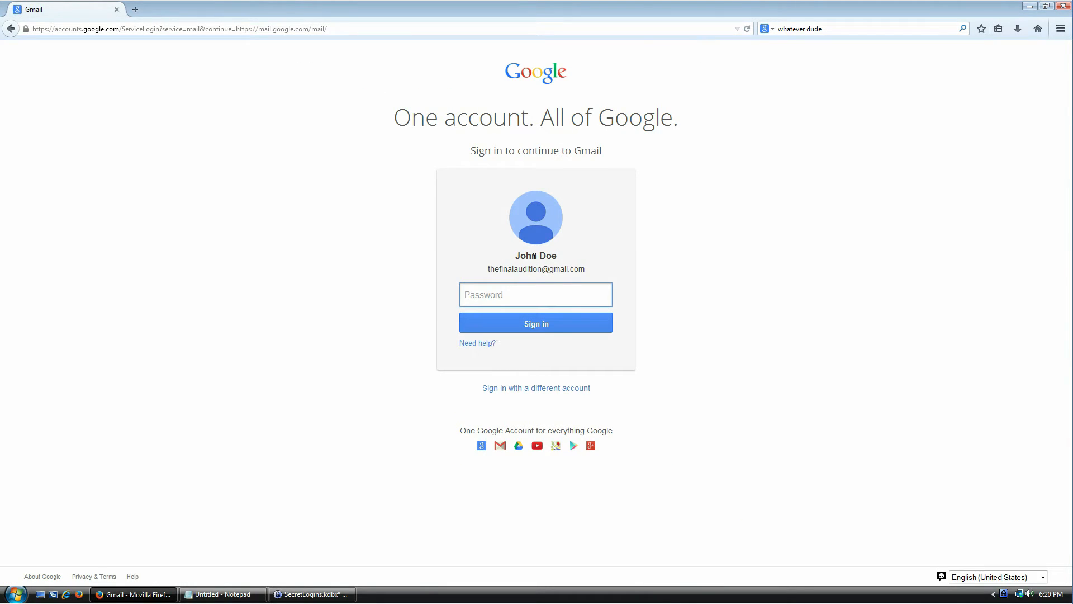
click(325, 593)
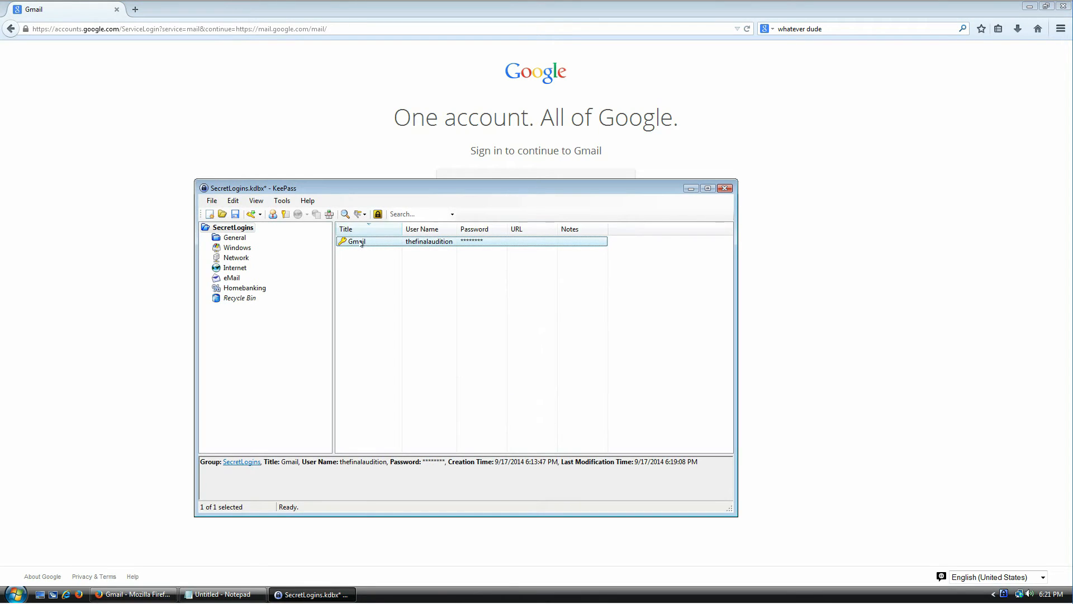
key(ctrl+c)
click(756, 280)
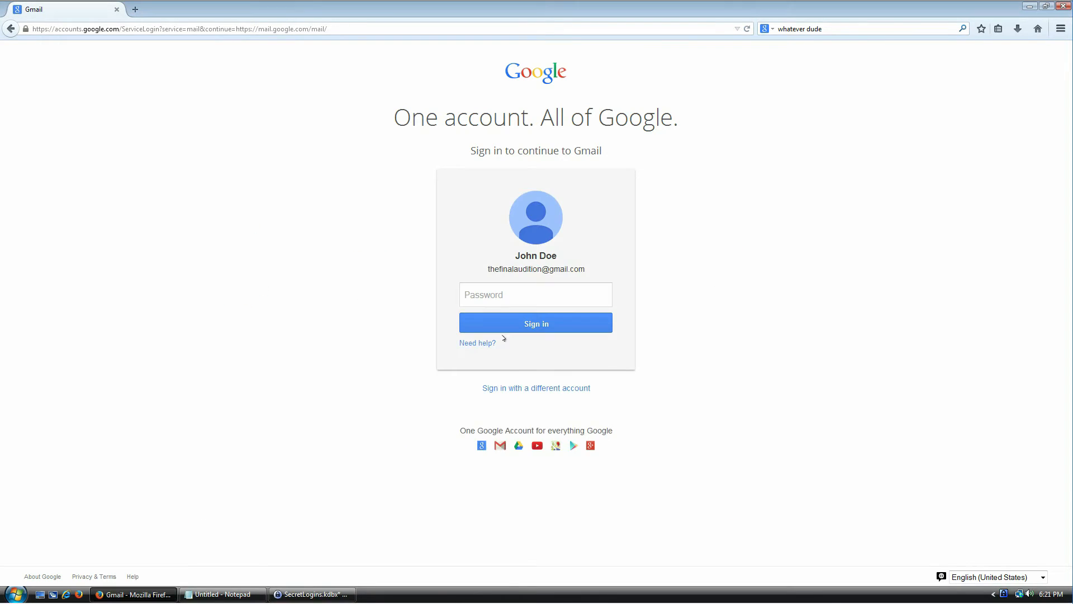
click(497, 295)
key(ctrl+v)
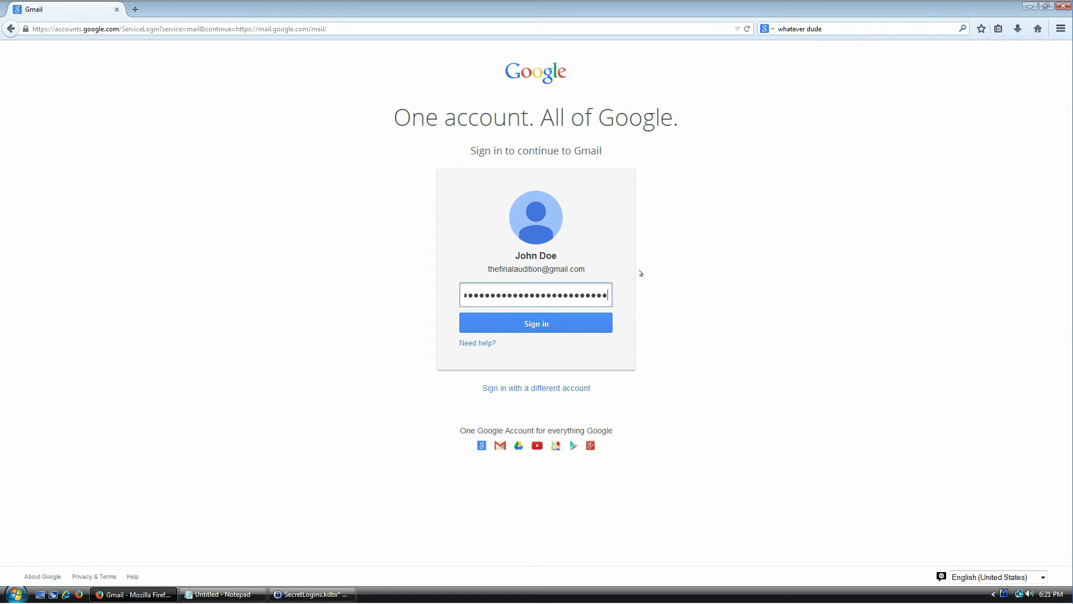
key(ctrl+a)
key(BackSpace)
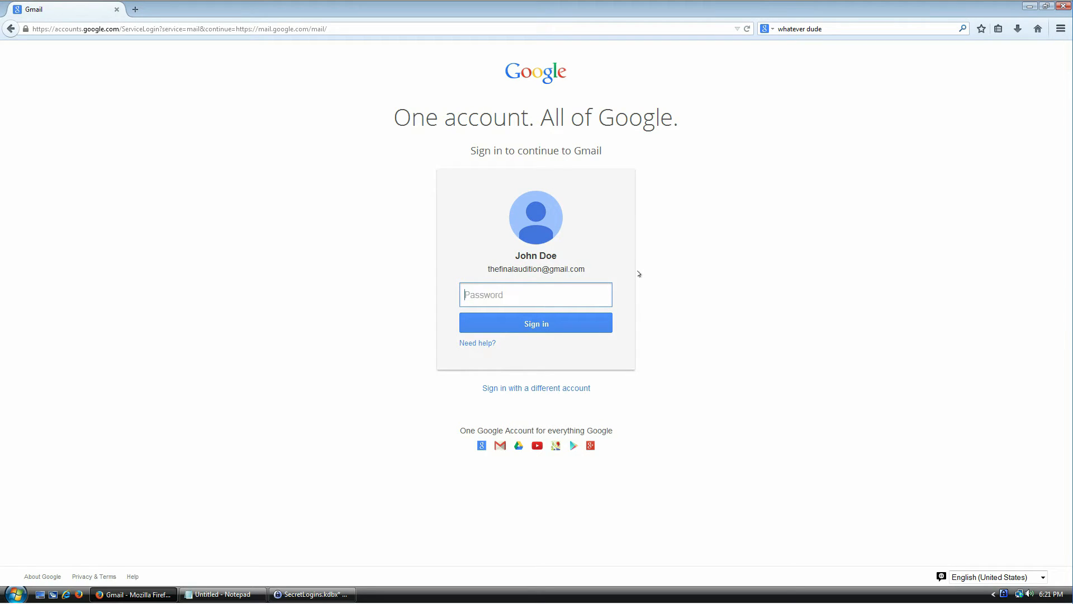
- Choose a different account and remove the saved account from the sign-in list
click(520, 389)
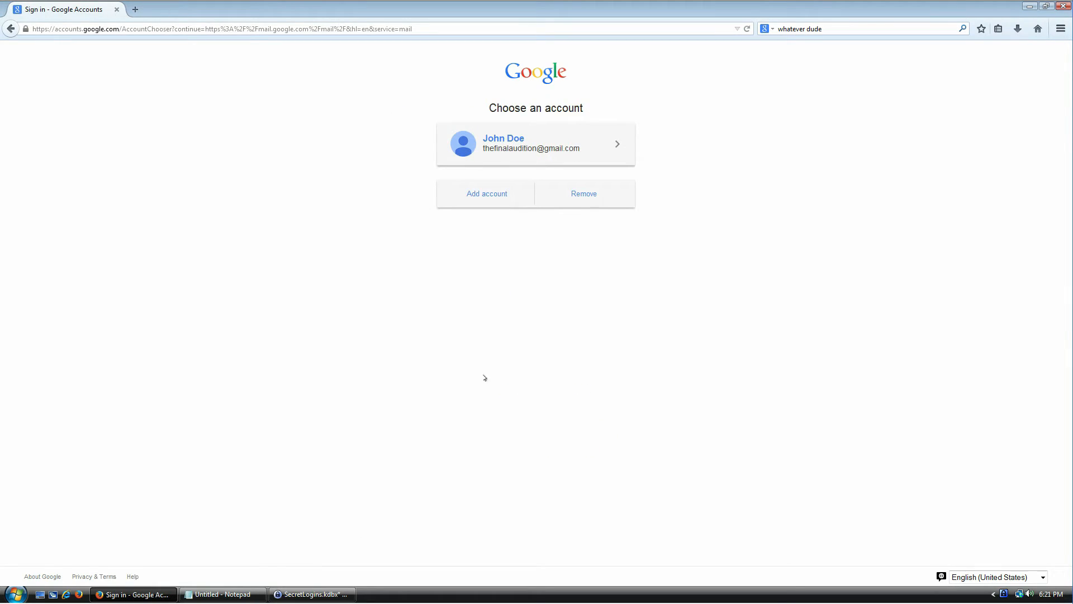
click(581, 194)
click(539, 195)
click(584, 192)
click(617, 143)
click(544, 179)
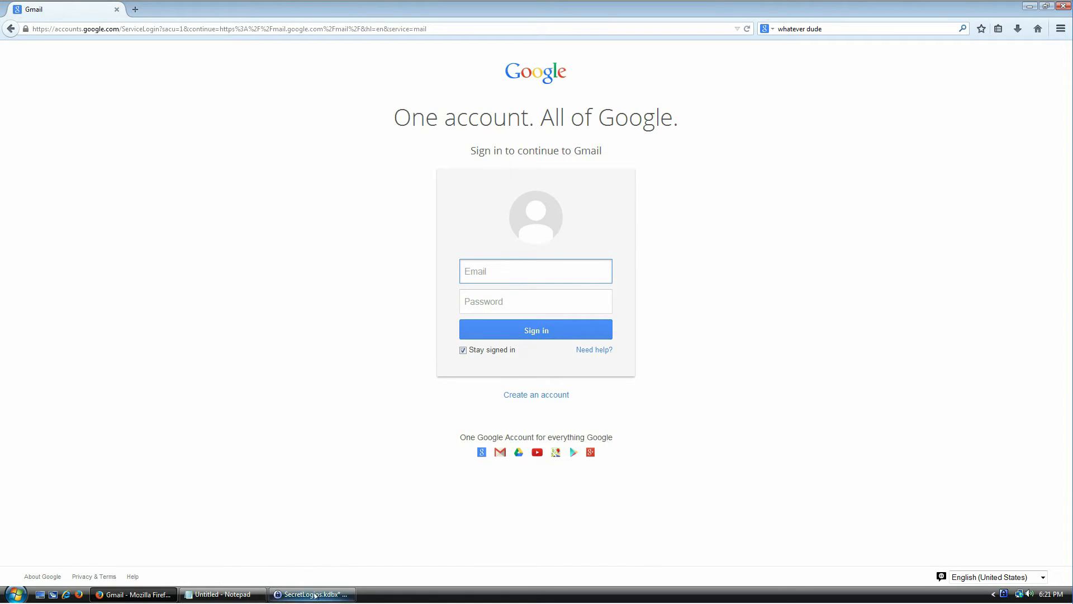
- Auto-type the Gmail entry's username and password from KeePass into the sign-in form and submit
key(alt+Tab)
right_click(364, 244)
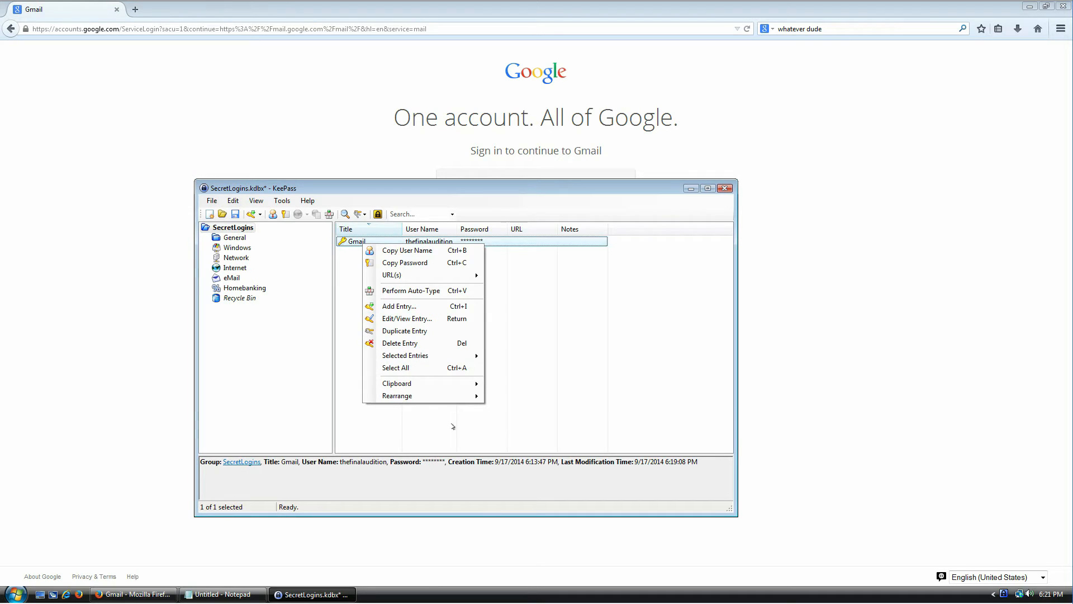
click(402, 281)
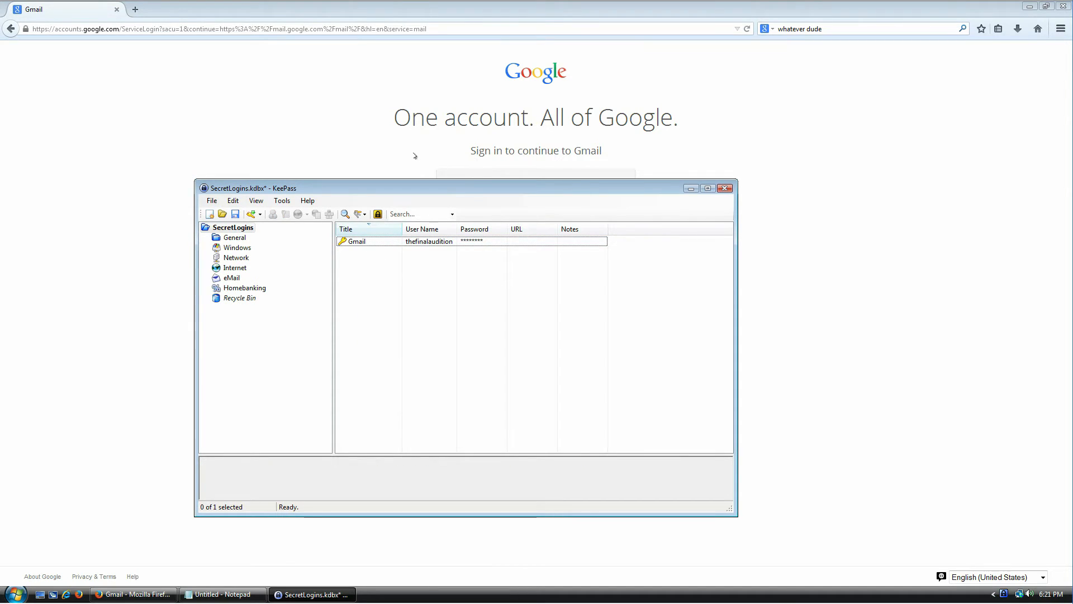
click(430, 162)
click(492, 270)
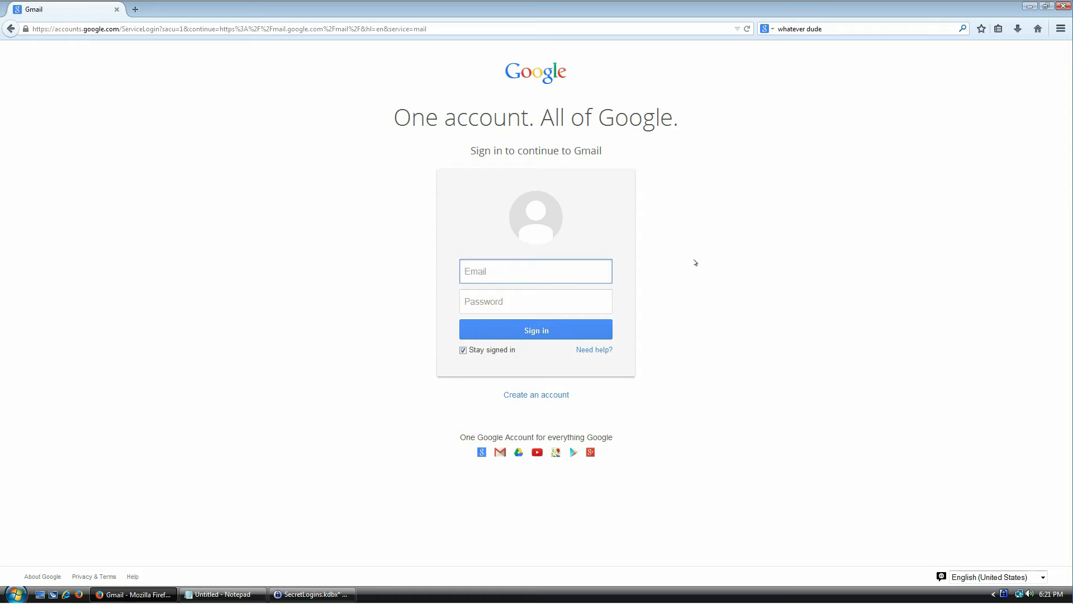
key(Tab)
text(••••••••••••••••••••••••••)
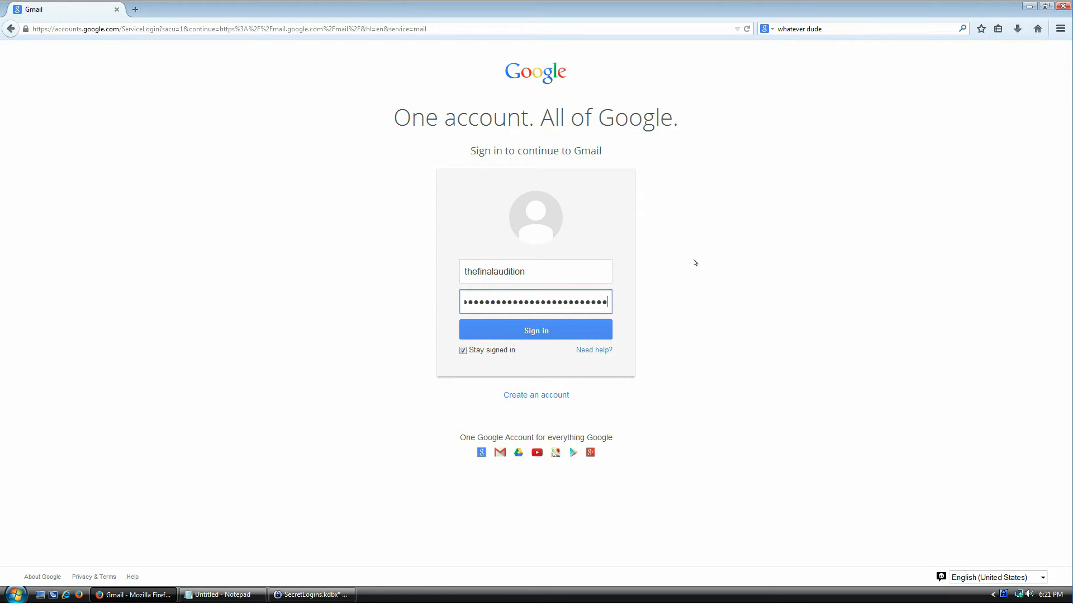
key(Return)
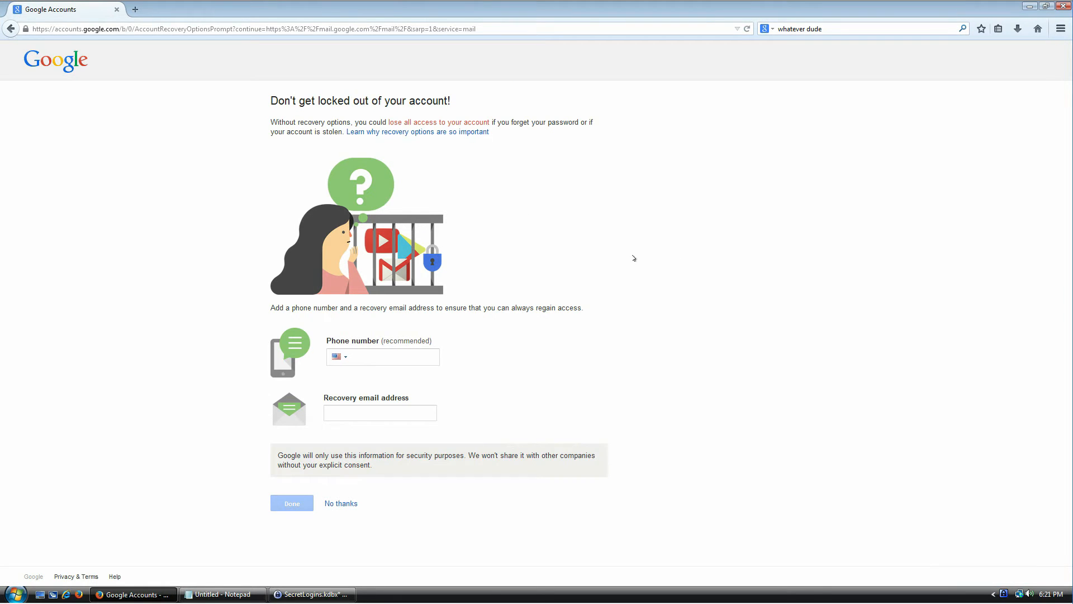
- Decline adding recovery options, then sign out of Gmail back to the password prompt
click(339, 503)
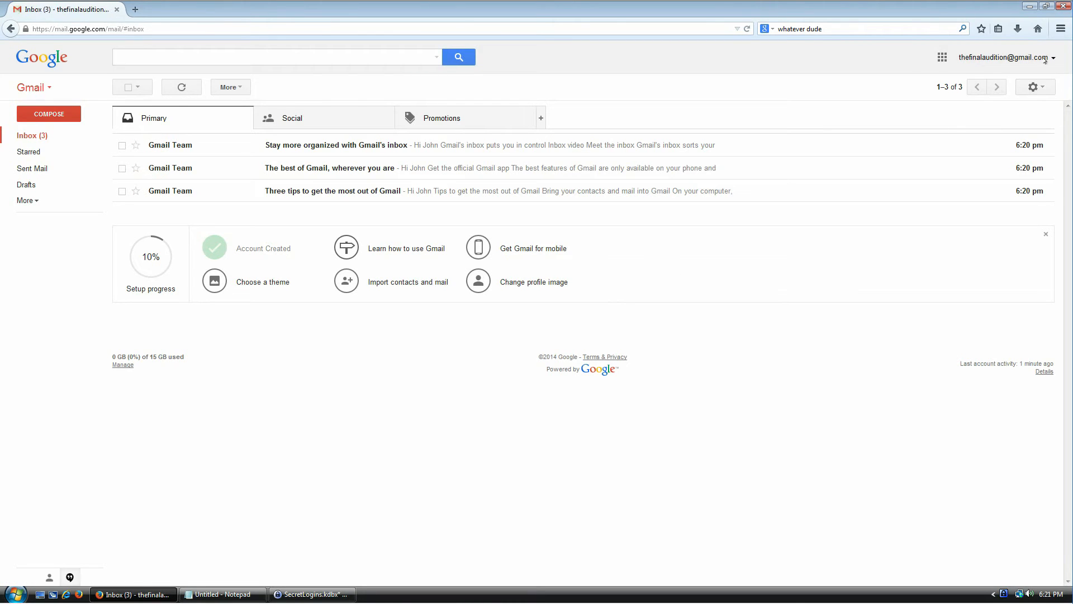
click(1045, 59)
click(1023, 169)
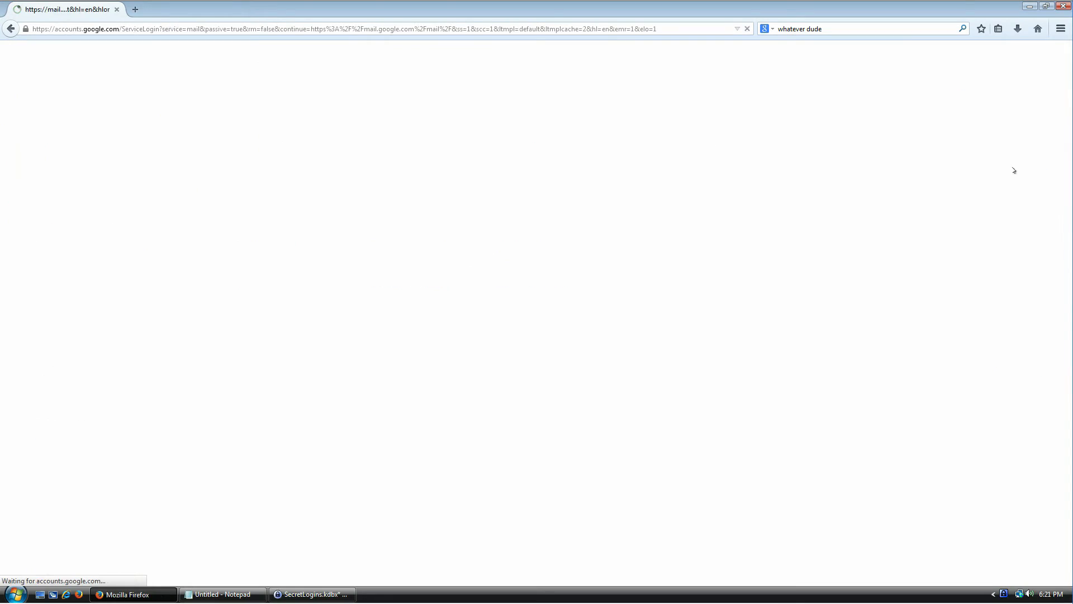
drag(515, 256, 547, 256)
click(522, 296)
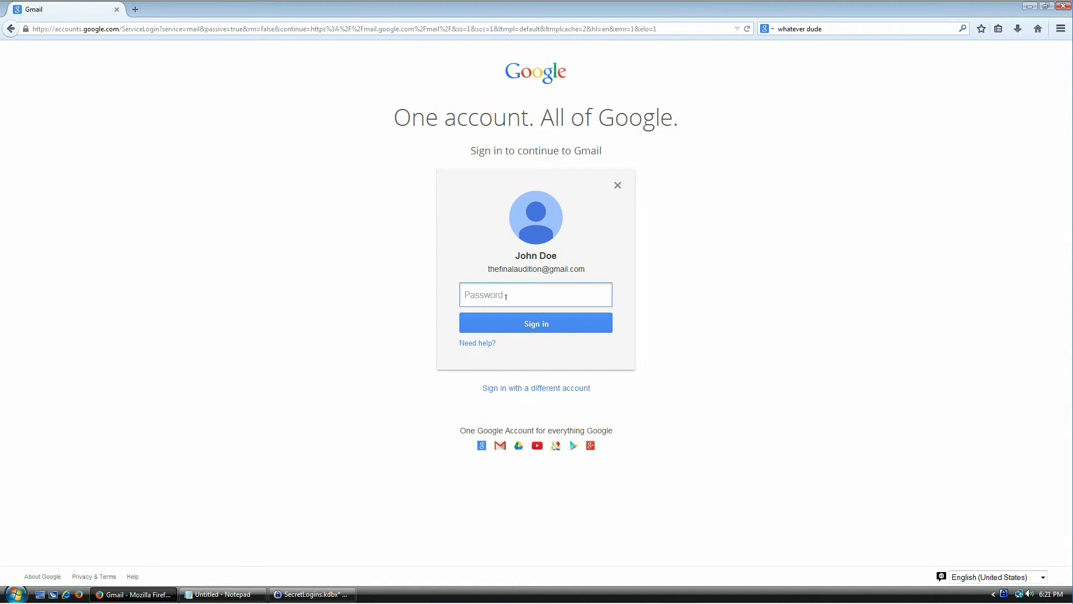
- Open the Gmail entry in KeePass and give it its own auto-type sequence, overriding the default
click(312, 594)
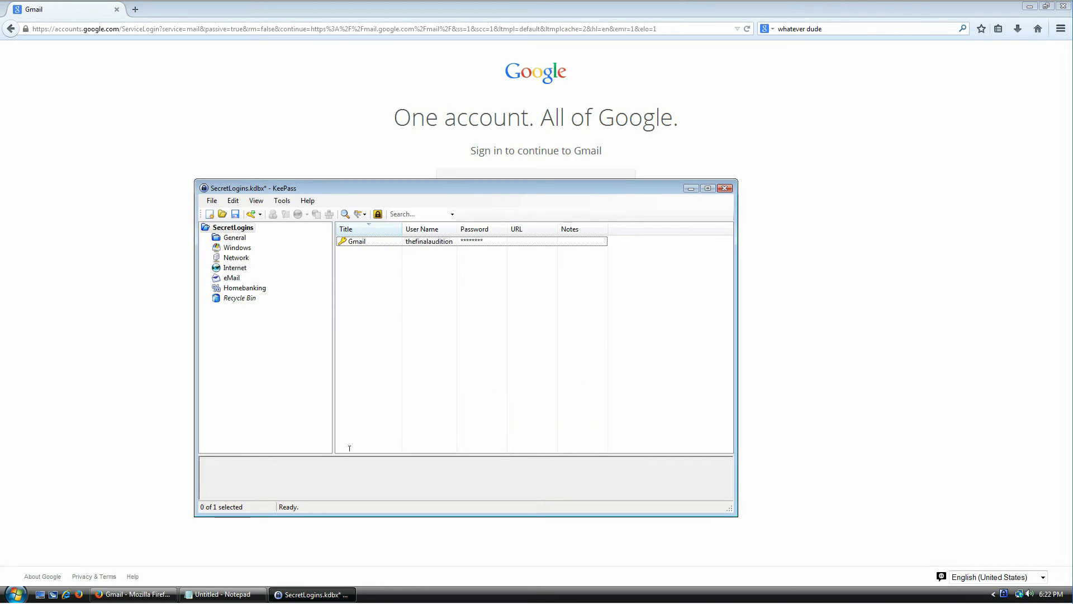
click(357, 242)
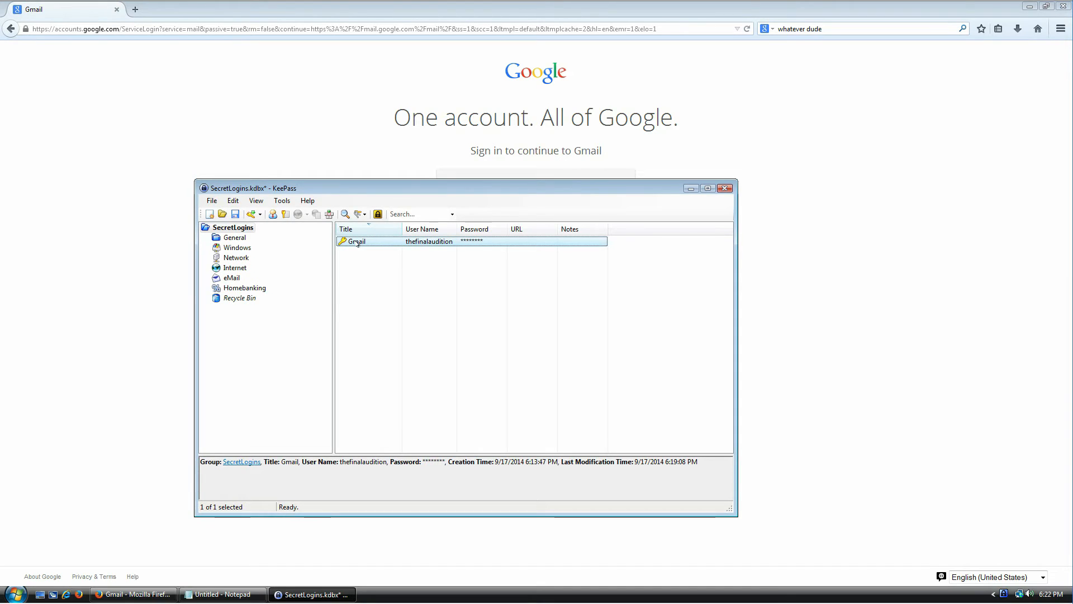
double_click(356, 242)
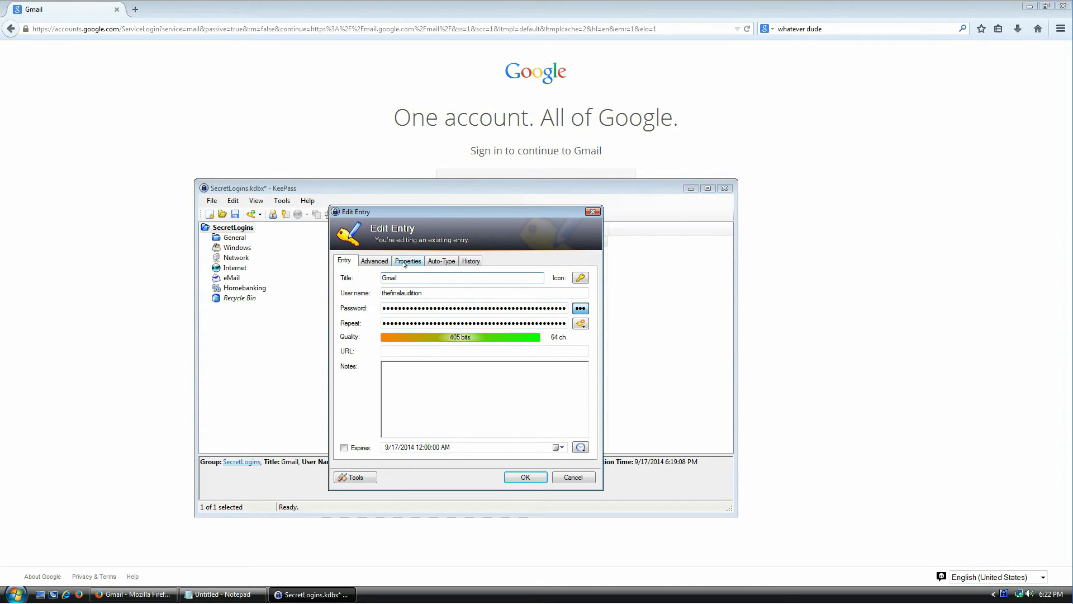
click(437, 262)
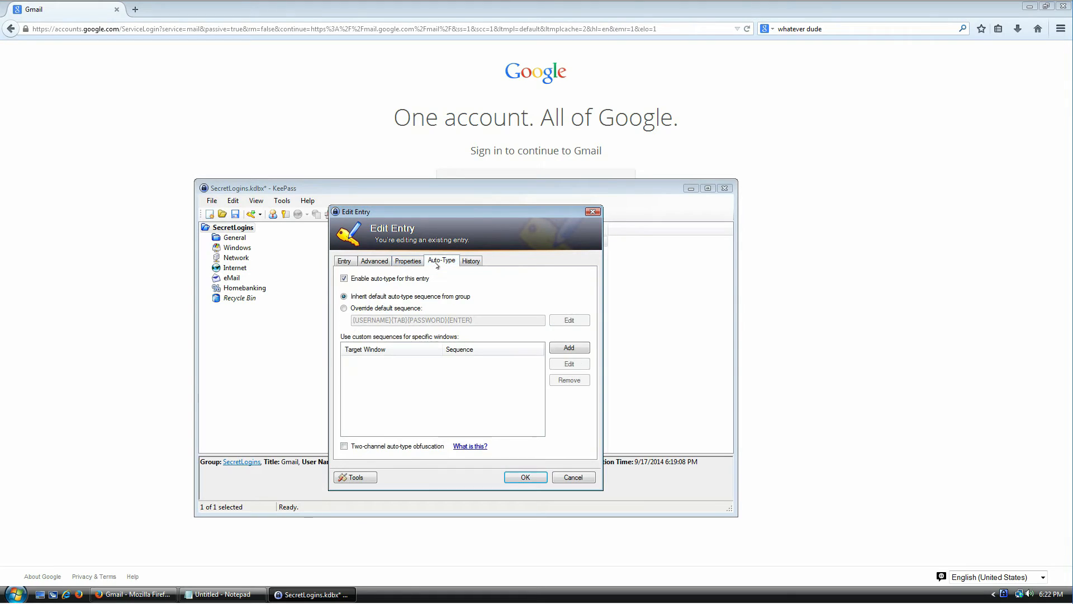
click(373, 309)
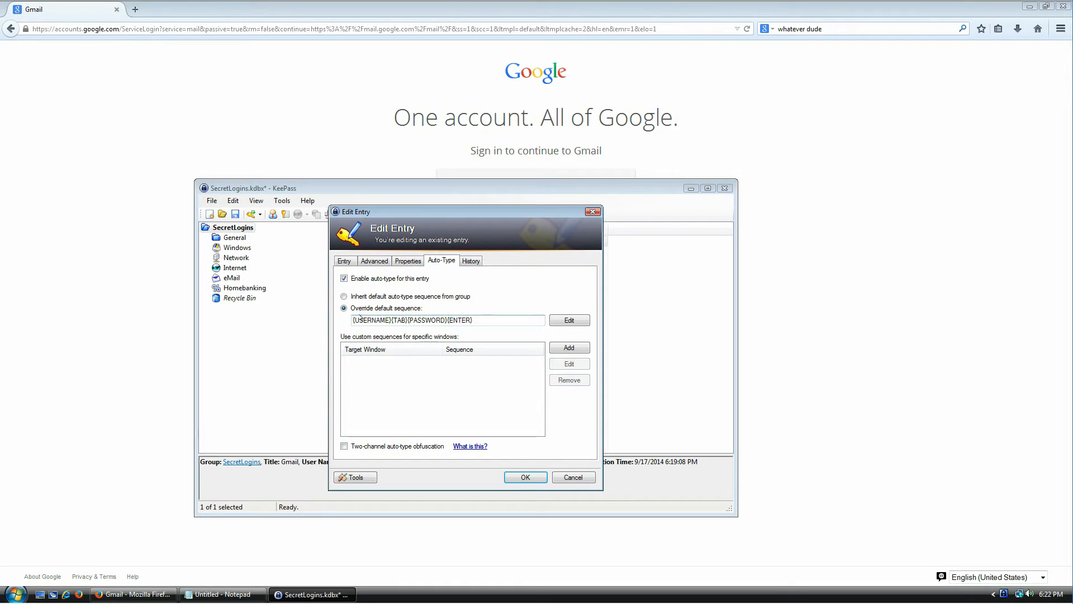
- Check the {USERNAME}{TAB}{PASSWORD}{ENTER} sequence, then focus the password field on Google's sign-in page
drag(353, 320, 393, 320)
click(405, 320)
double_click(428, 320)
click(496, 319)
double_click(372, 320)
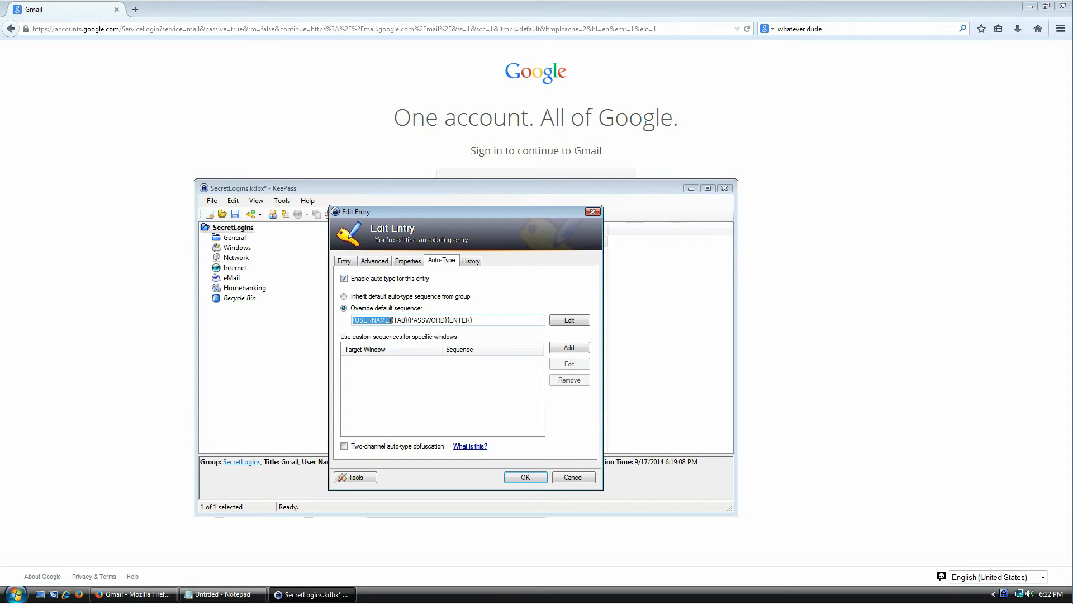
double_click(396, 320)
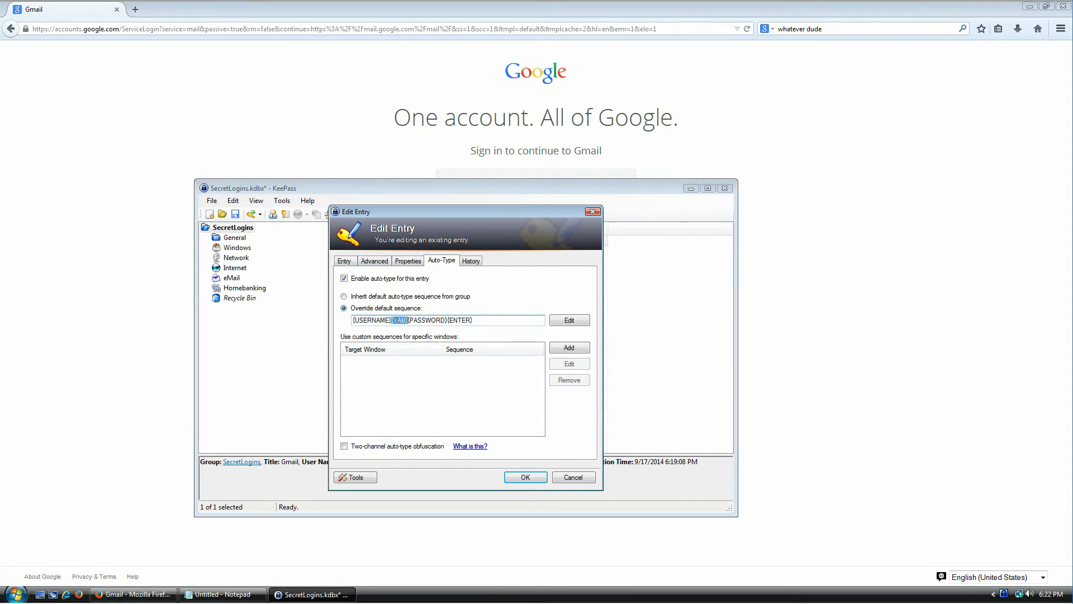
double_click(428, 320)
double_click(460, 321)
click(970, 239)
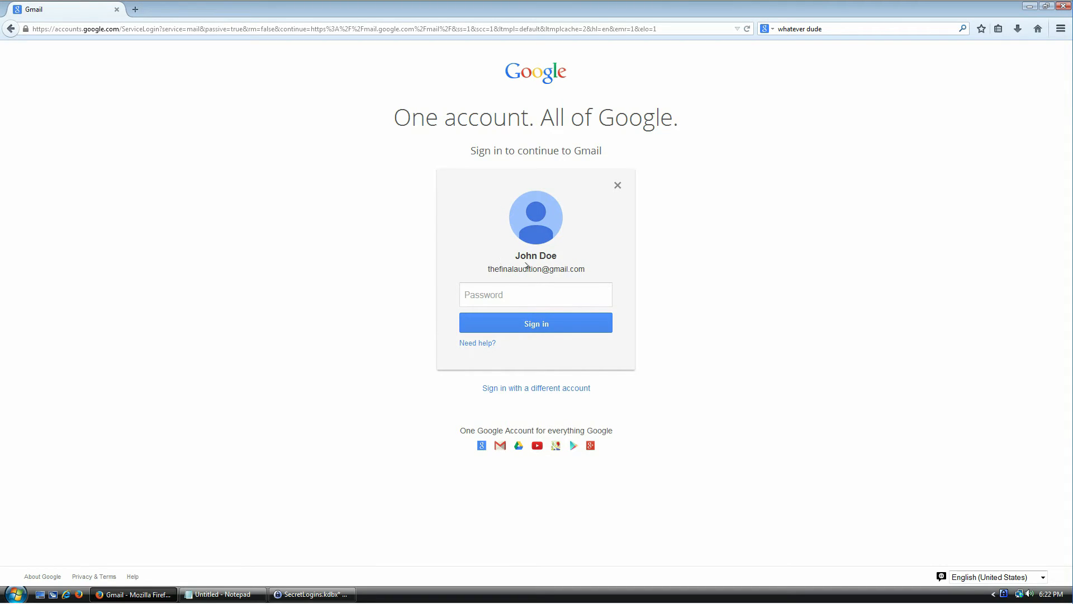
click(548, 285)
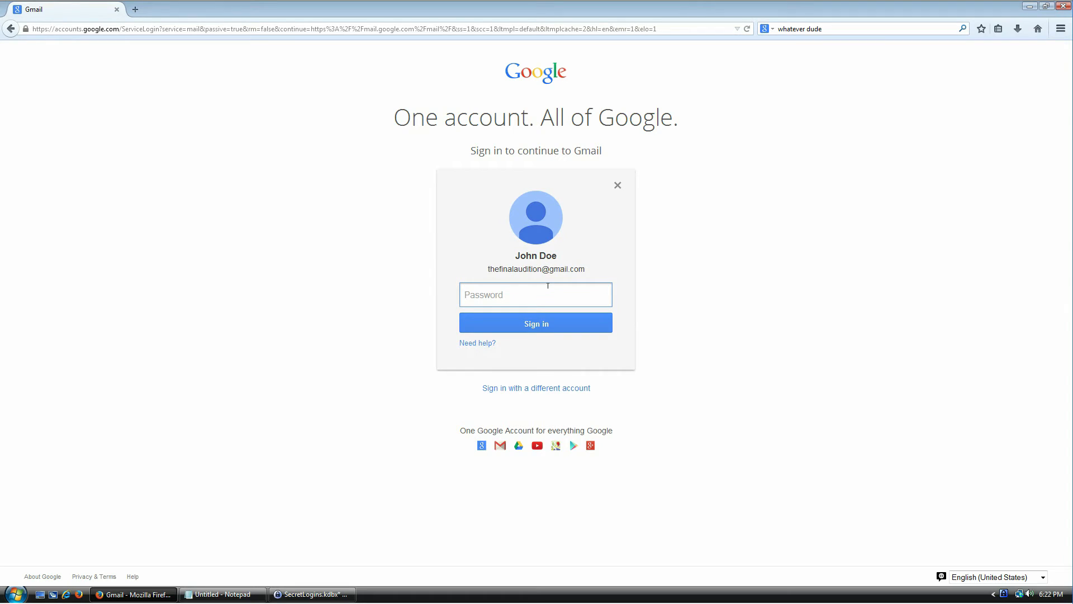
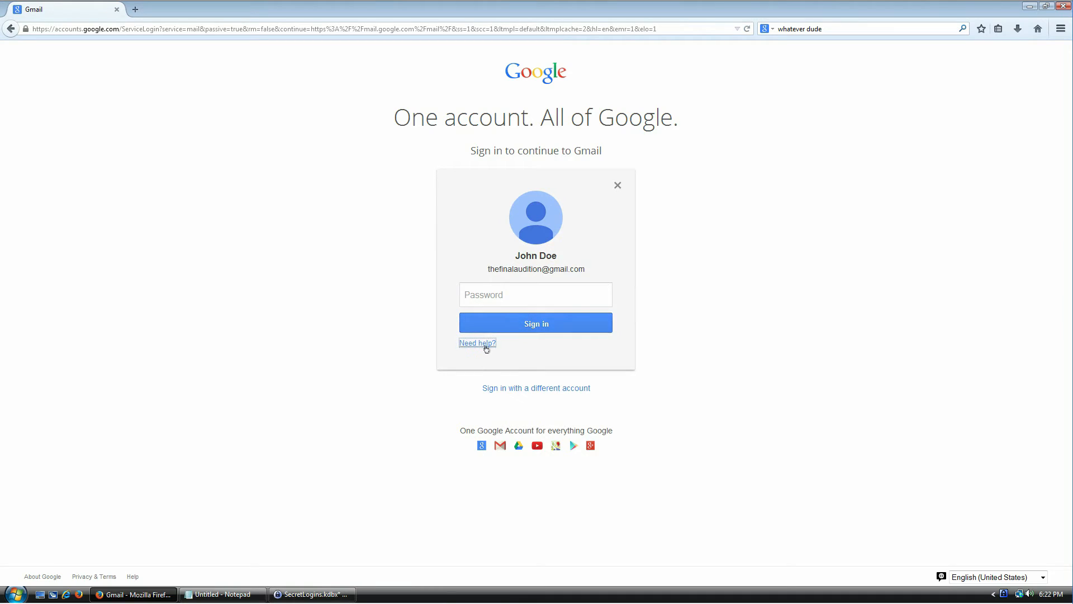
- Shorten the Gmail entry's auto-type override to {PASSWORD}{ENTER} by deleting {USERNAME}{TAB}, and save it
click(532, 391)
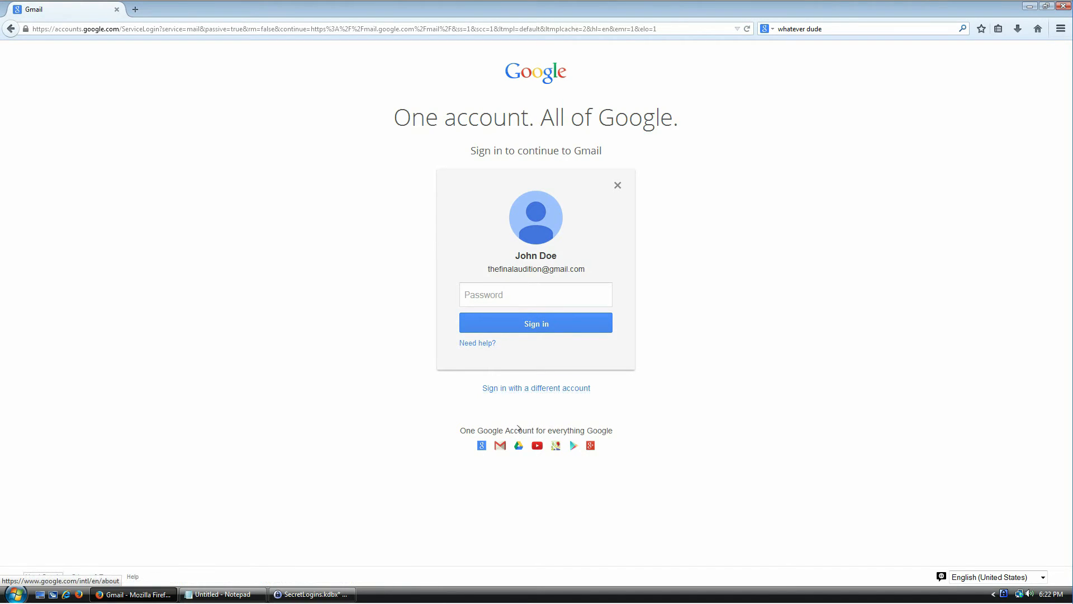
click(510, 283)
key(alt+Tab)
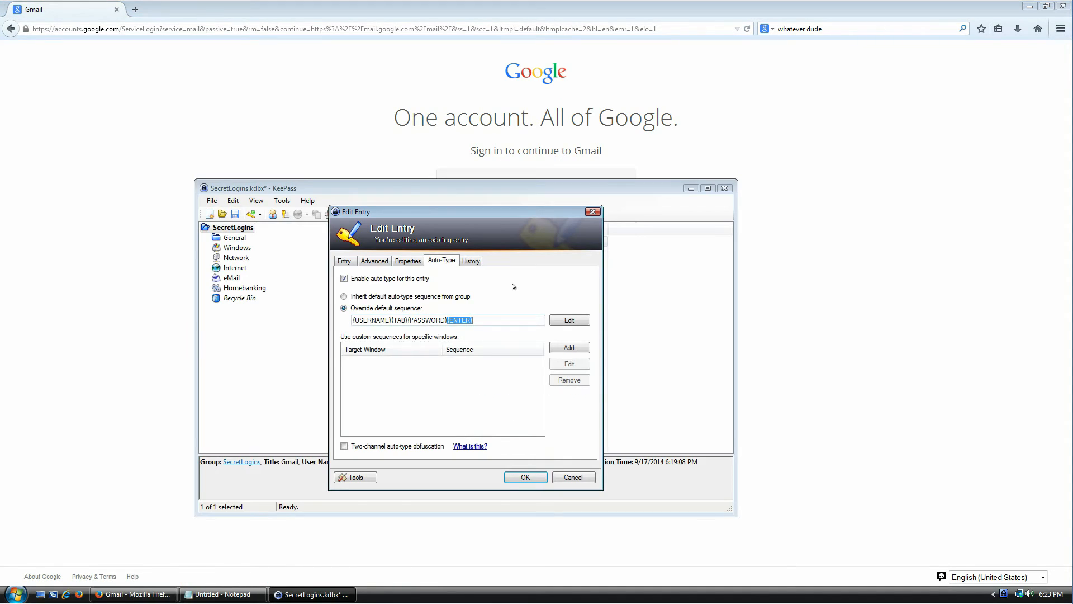
key(alt+Tab)
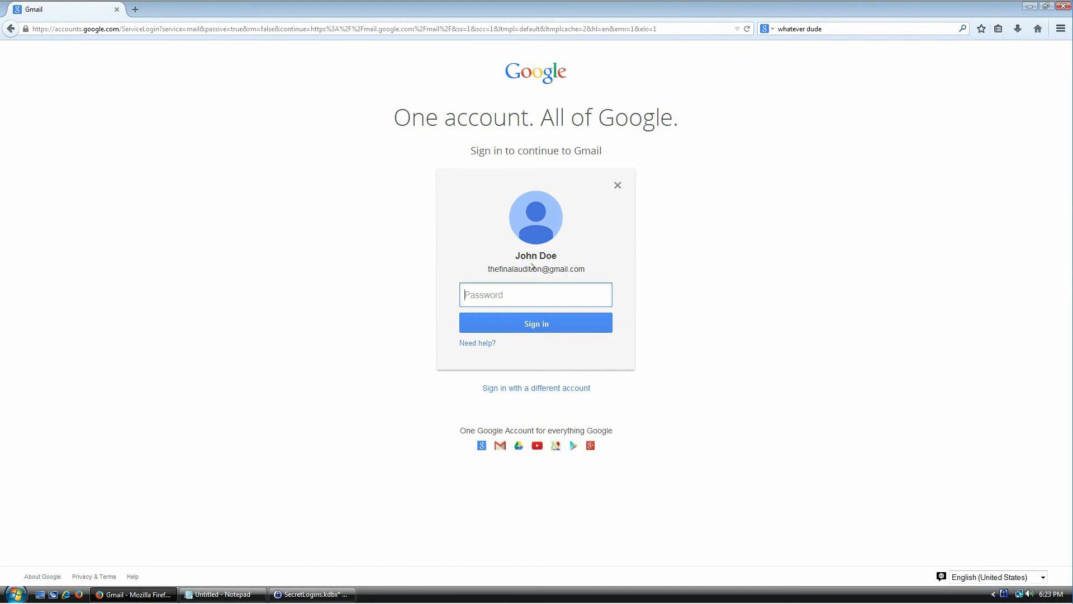
key(alt+Tab)
key(Right)
key(Right)
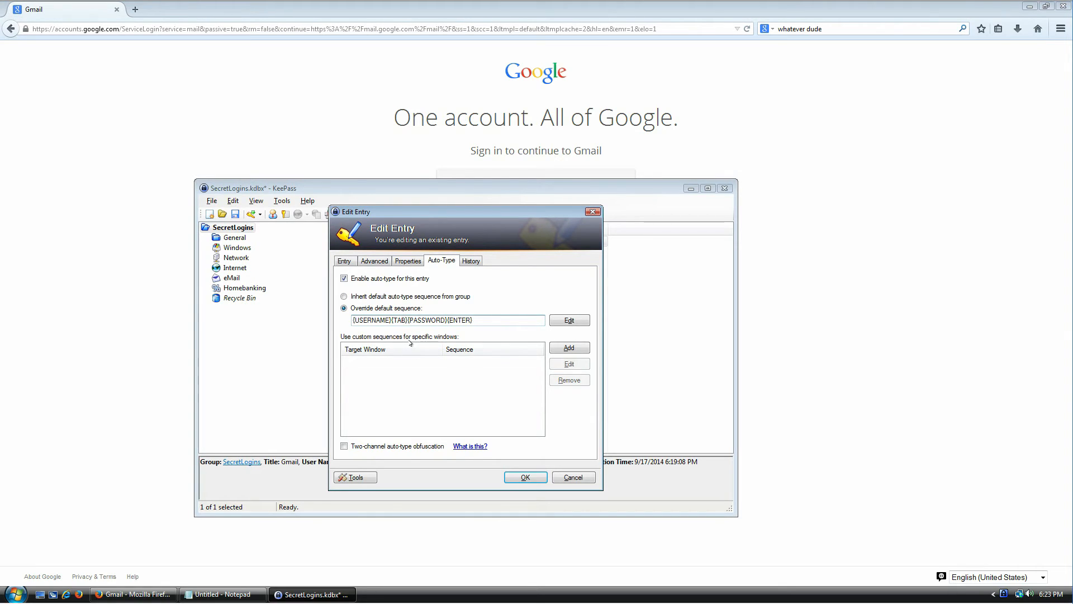
key(shift+Home)
key(Delete)
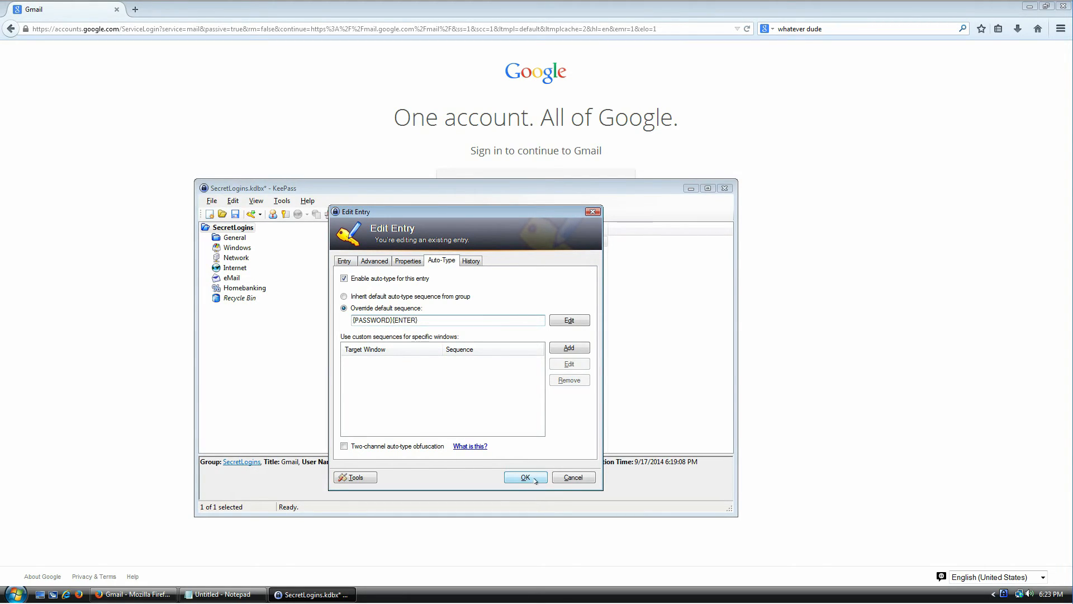
click(511, 475)
- Auto-type the stored password into Gmail's password field with Ctrl+Alt+A to sign in
click(906, 311)
click(499, 286)
key(ctrl+alt+a)
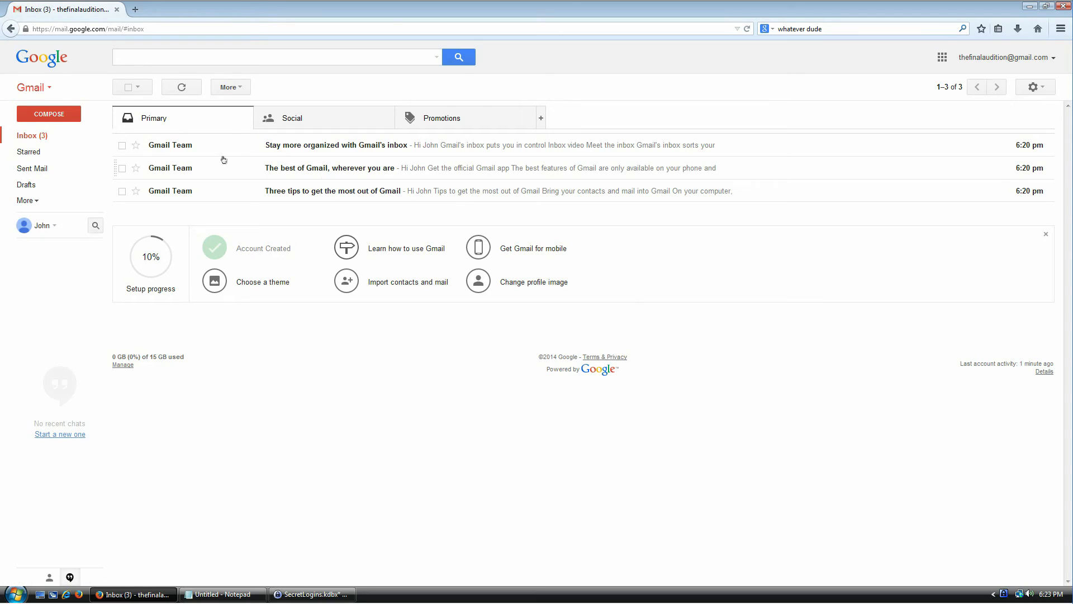
- Load the Amazon home page in a new browser tab
click(313, 593)
click(387, 290)
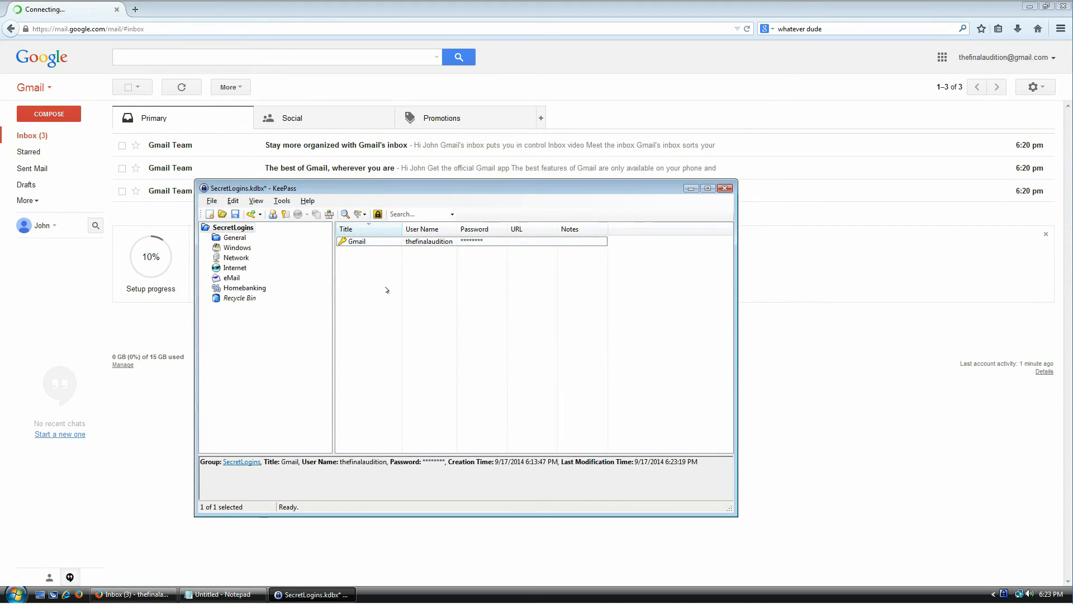
click(135, 10)
text(amazon)
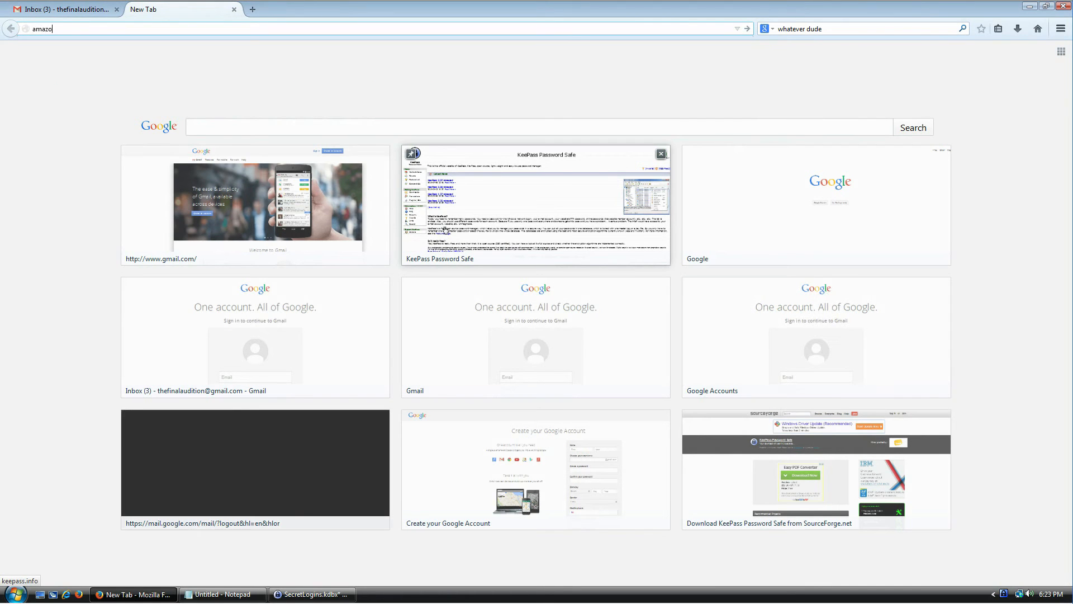
key(Return)
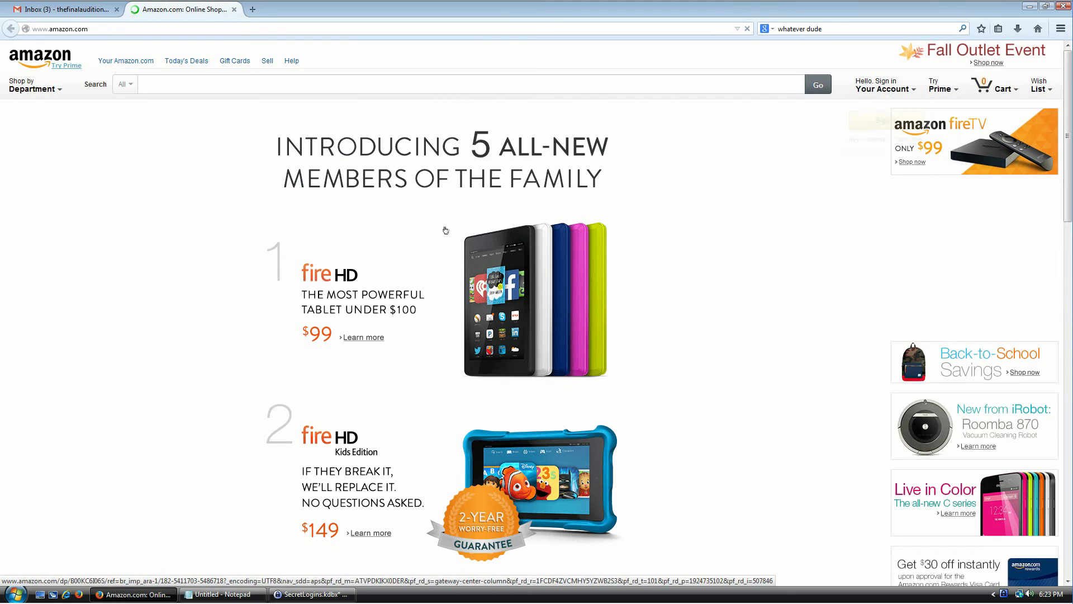
- Start a new Amazon account registration and enter the user's full name in the name field
mouse_move(896, 91)
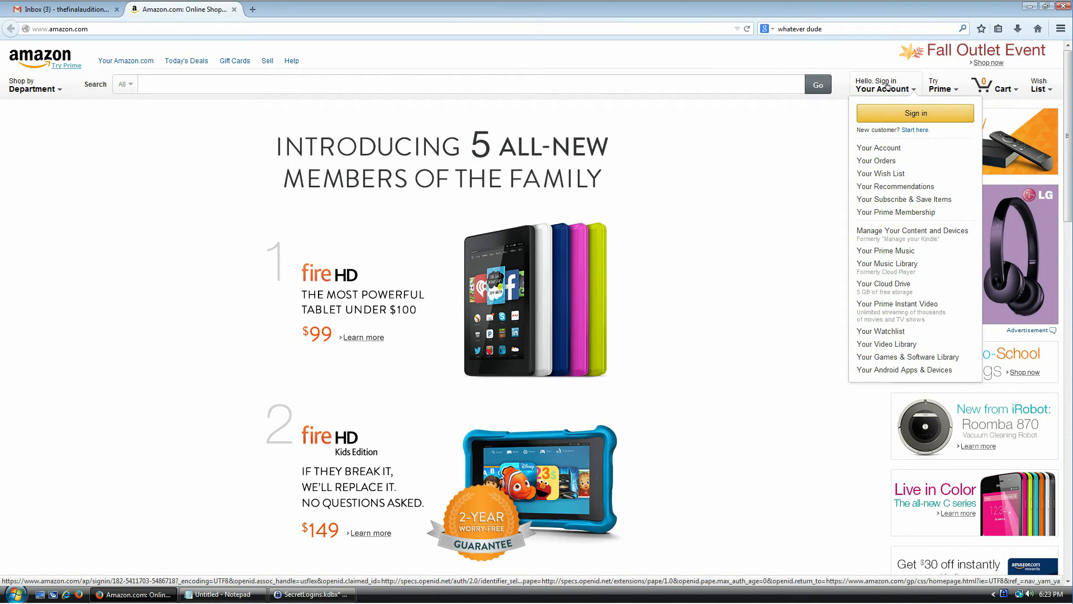
click(913, 131)
click(566, 112)
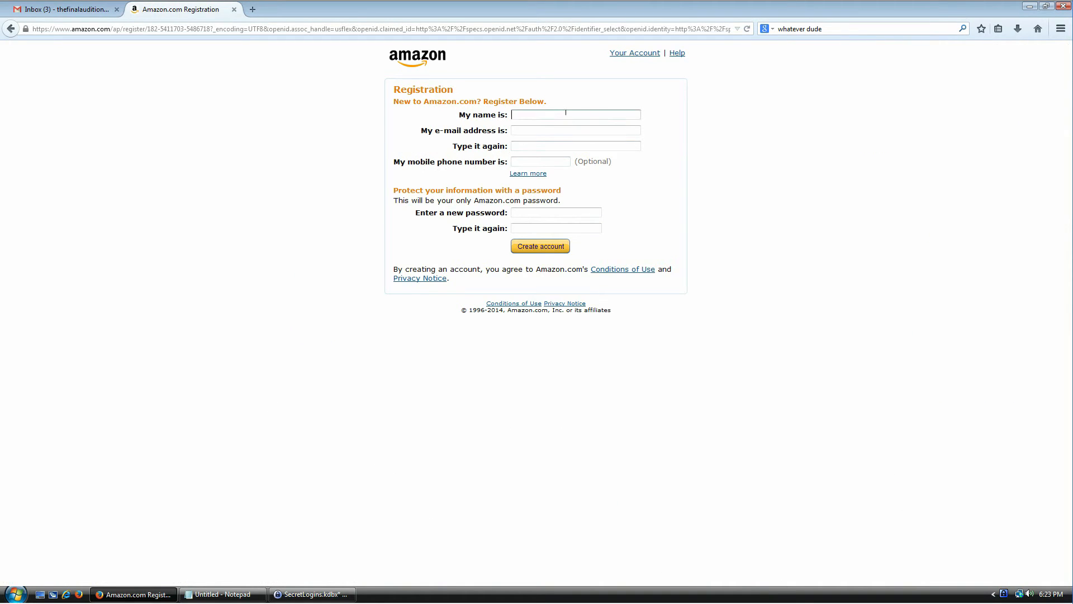
text(John Doe)
key(Tab)
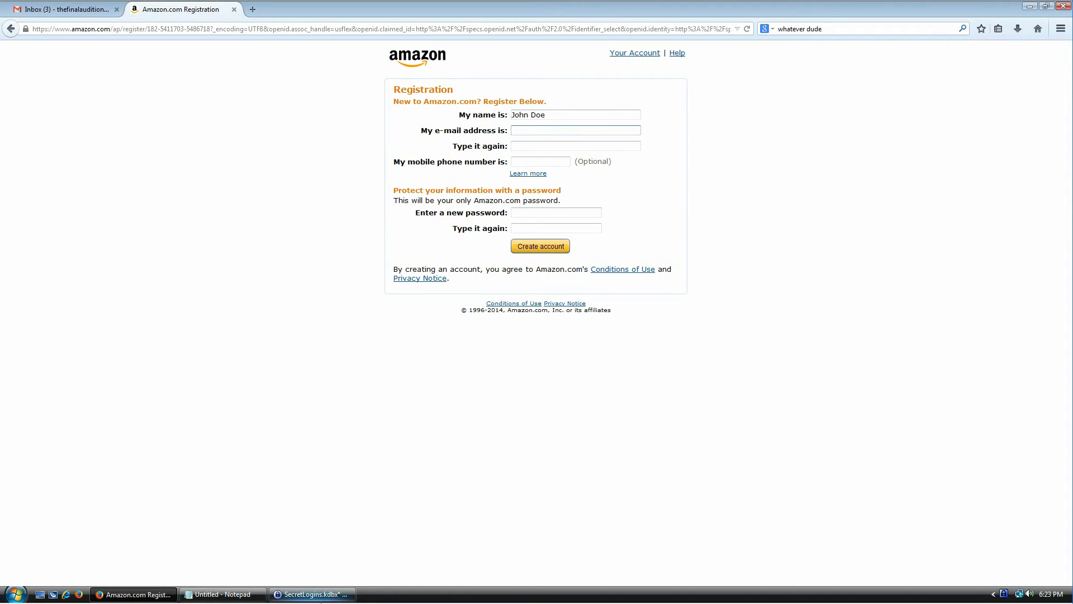
- Copy the Gmail entry's user name from KeePass to the clipboard
click(319, 594)
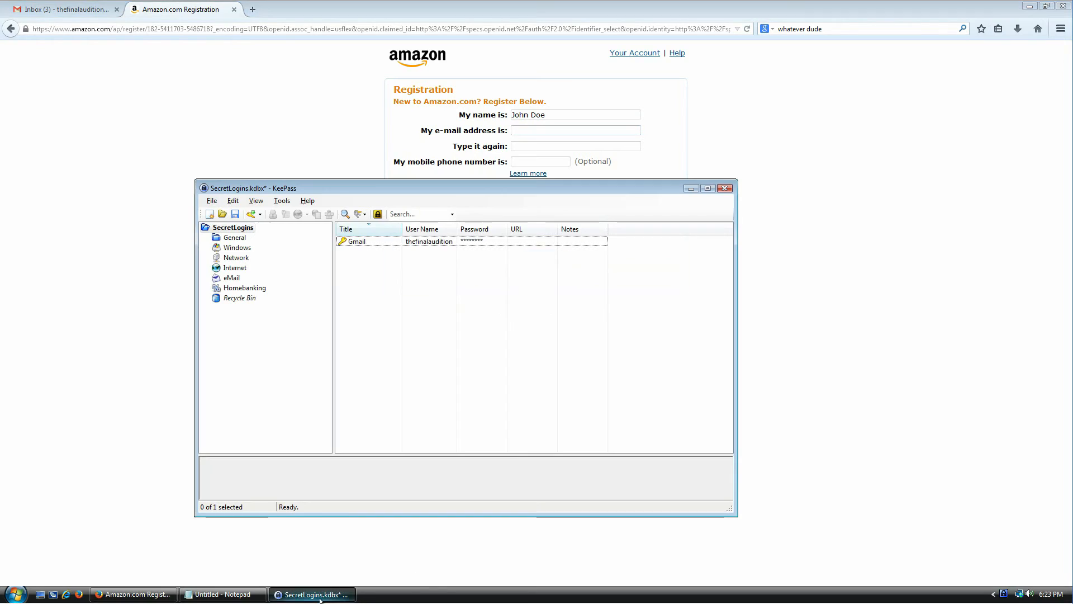
click(351, 246)
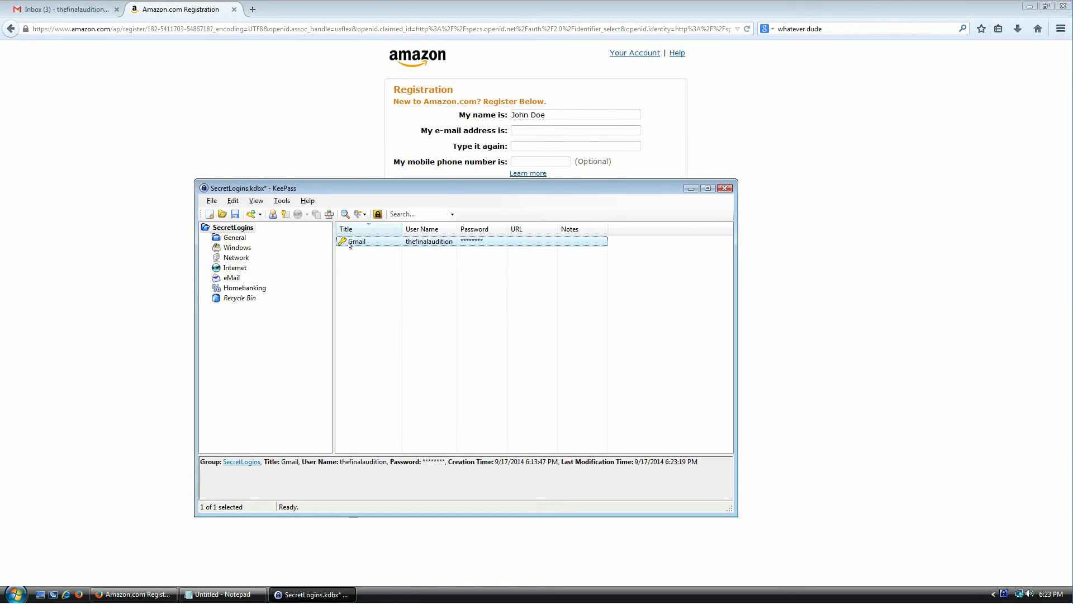
double_click(351, 245)
double_click(411, 293)
key(ctrl+c)
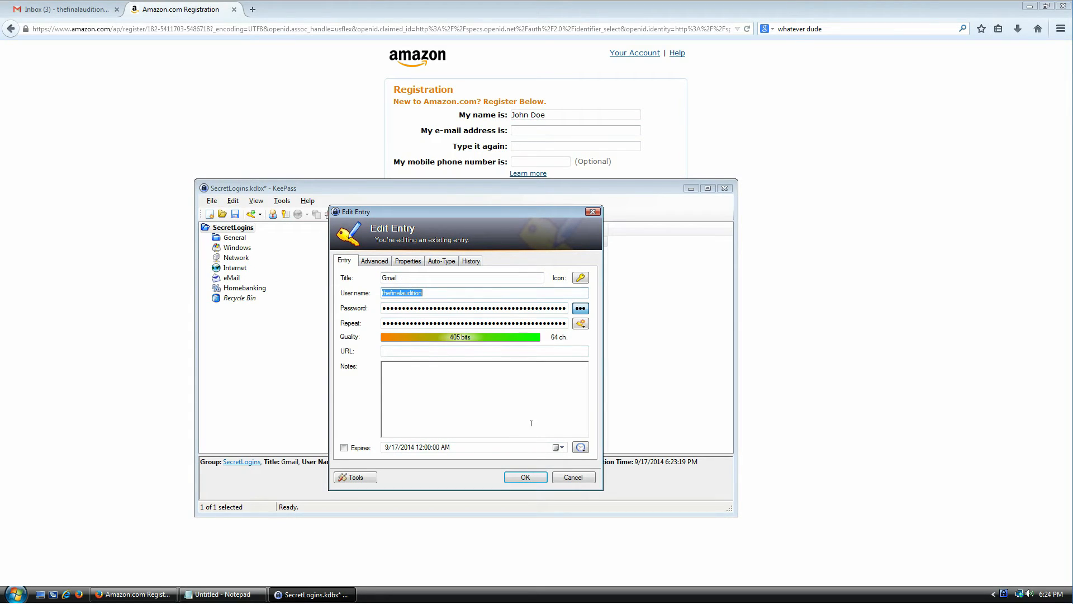
click(565, 478)
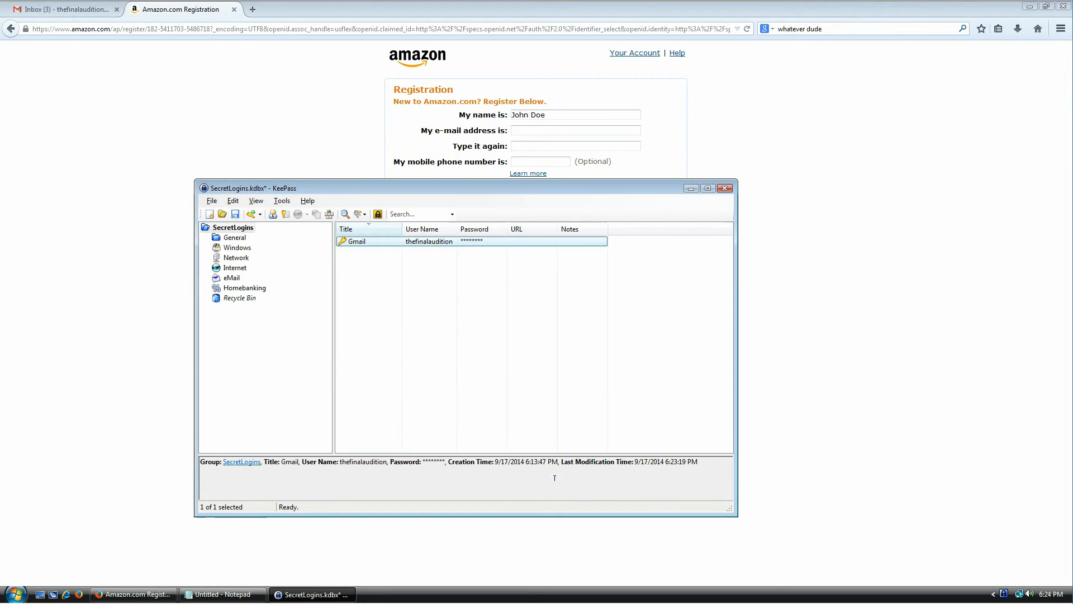
right_click(370, 241)
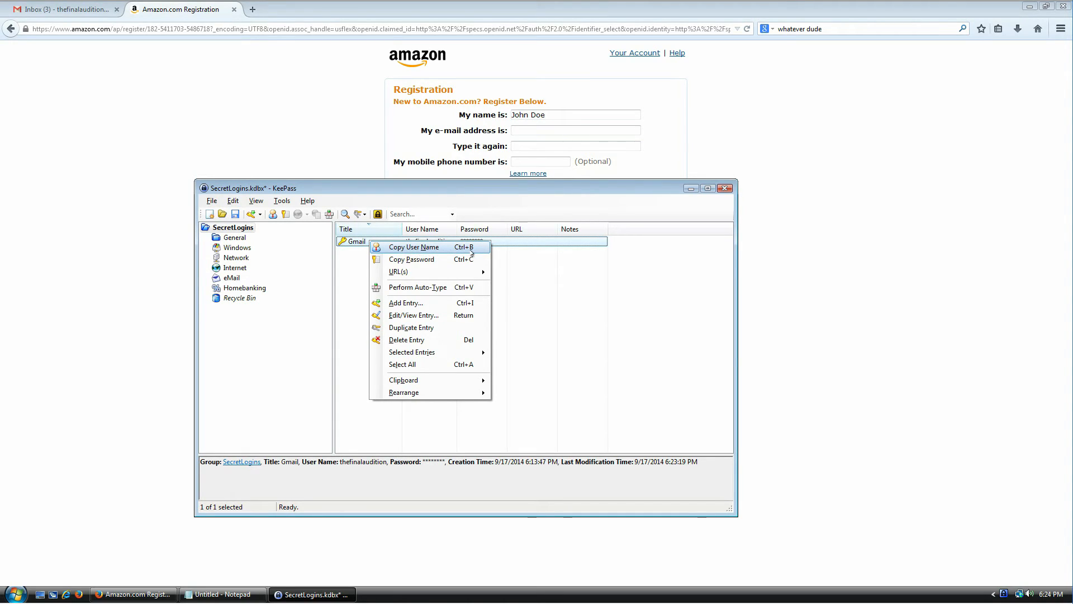
click(520, 241)
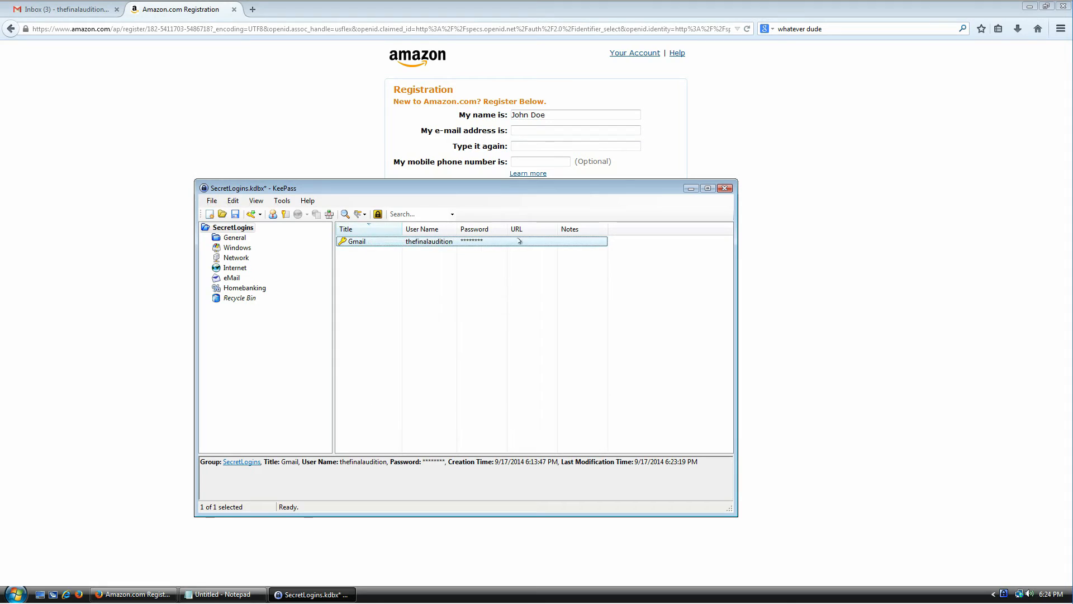
key(ctrl+b)
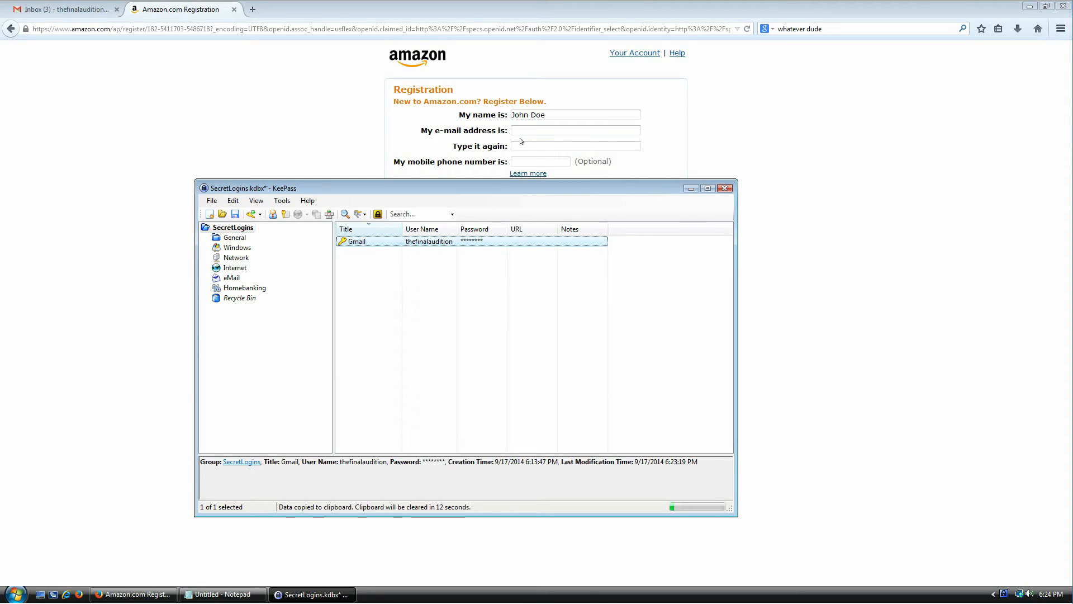
click(564, 130)
key(ctrl+v)
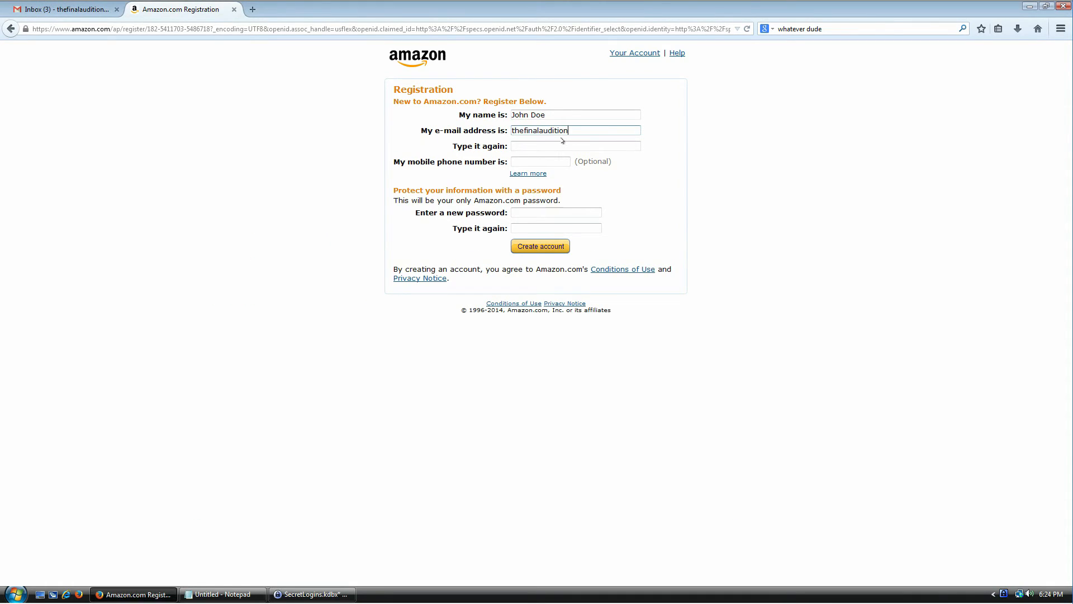
text(")
text(@gmail.com)
key(Tab)
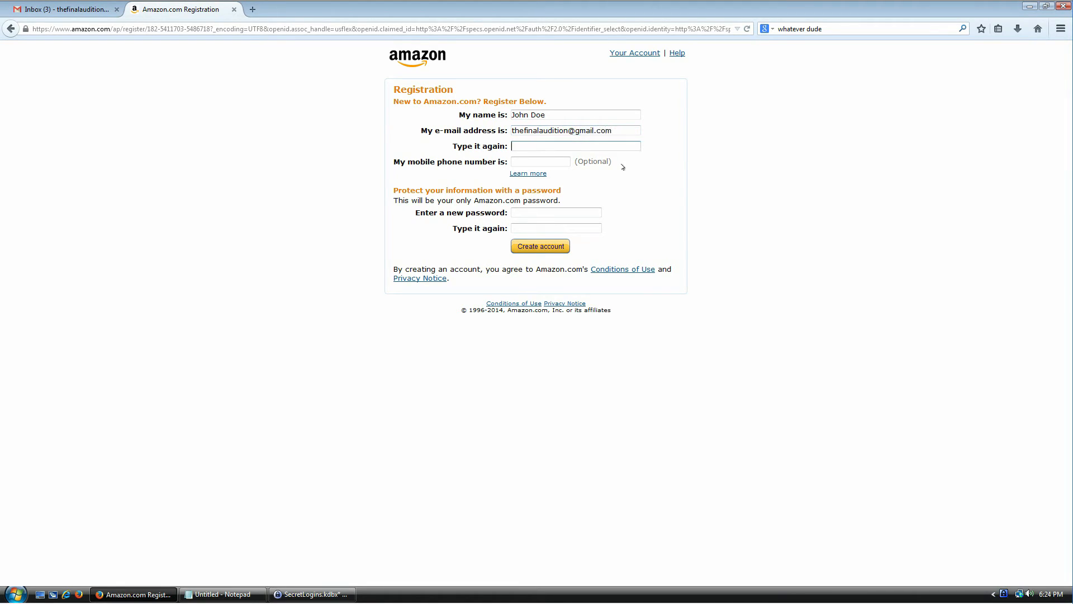
key(ctrl+v)
text(@gmail.com)
key(Tab)
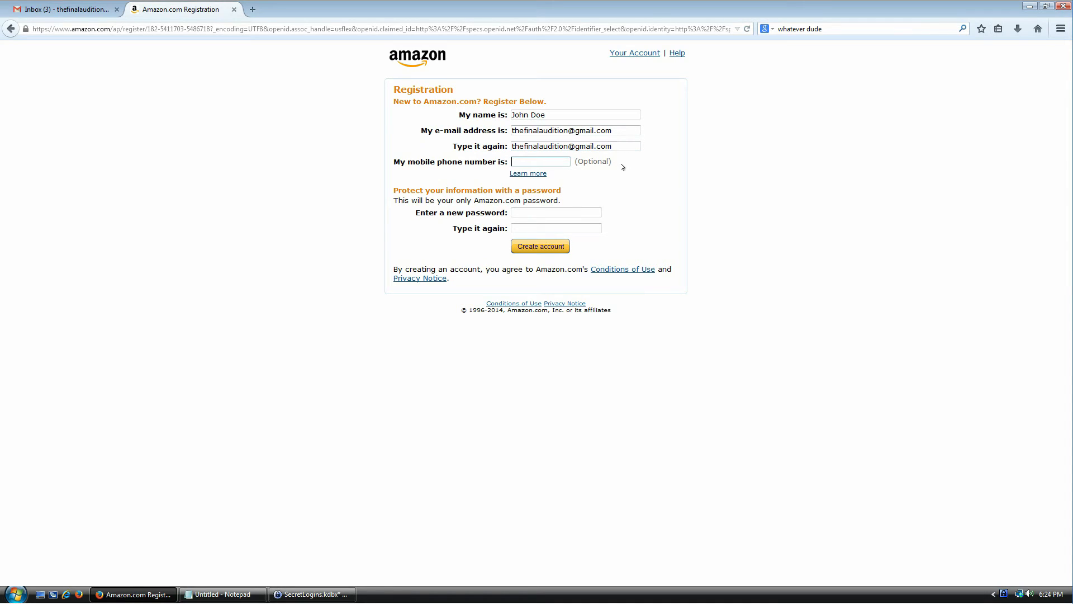
click(535, 213)
click(313, 594)
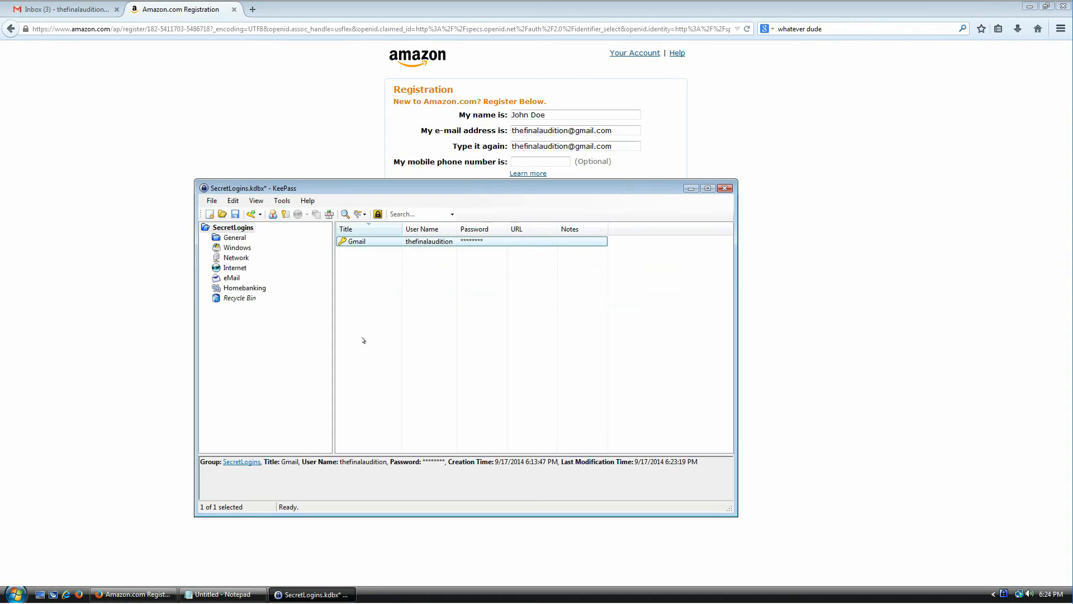
- Start adding a new password entry in KeePass
double_click(373, 244)
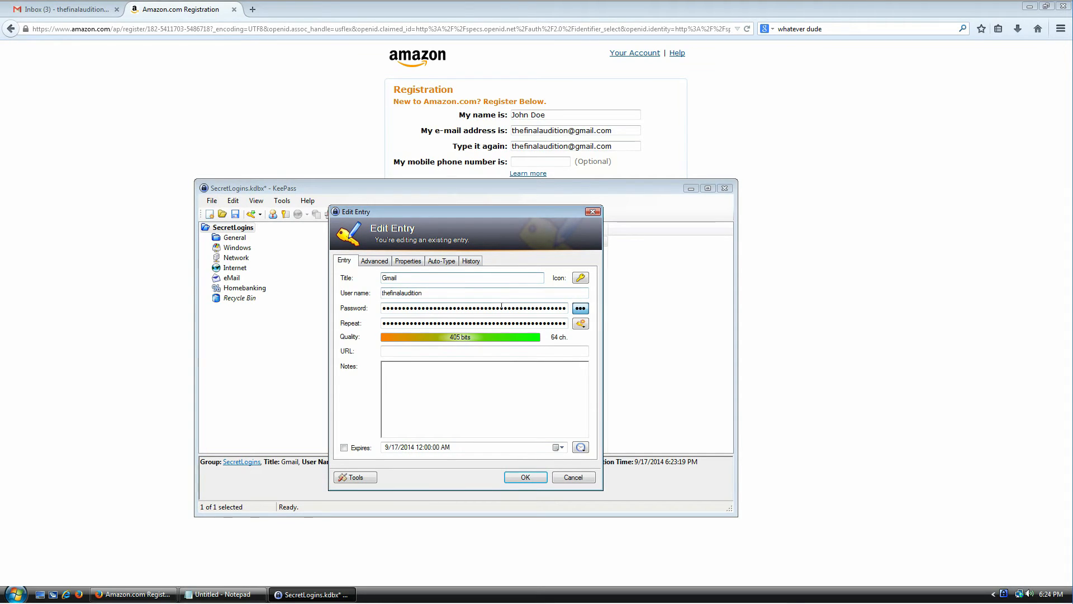
click(565, 478)
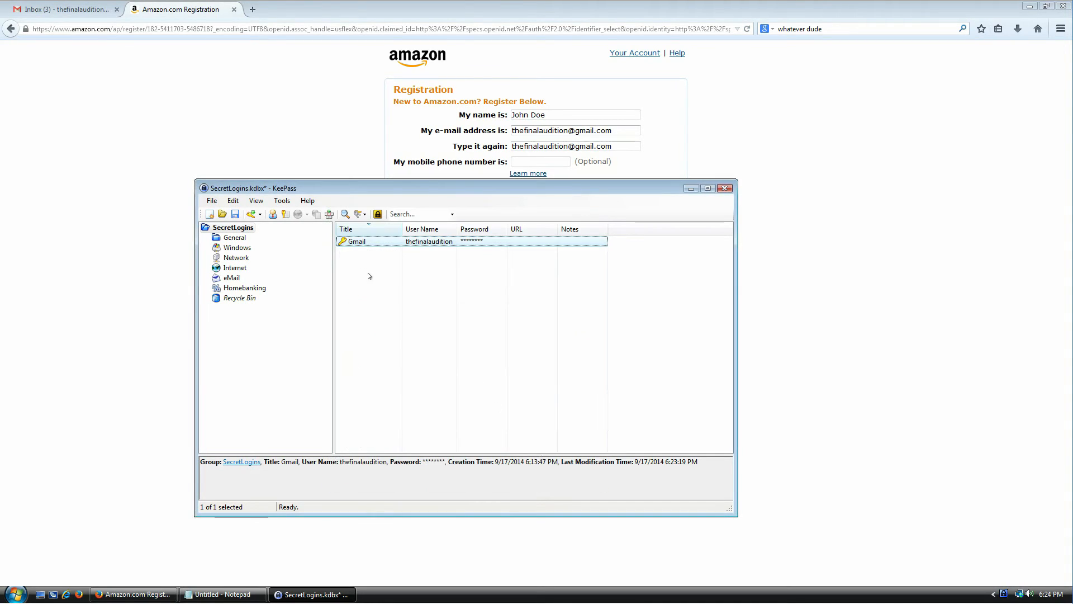
right_click(366, 256)
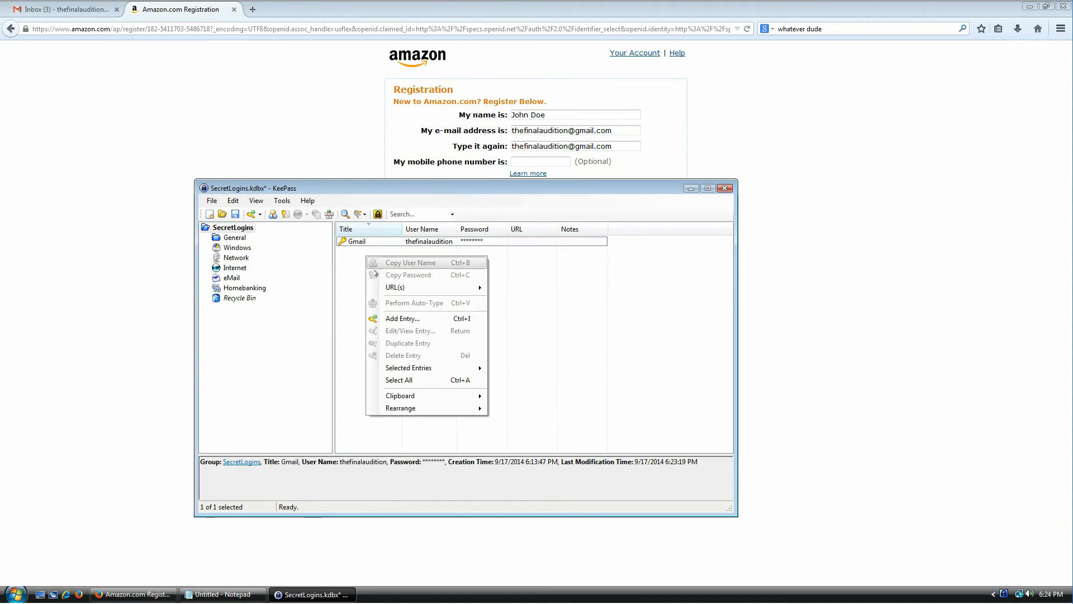
click(403, 320)
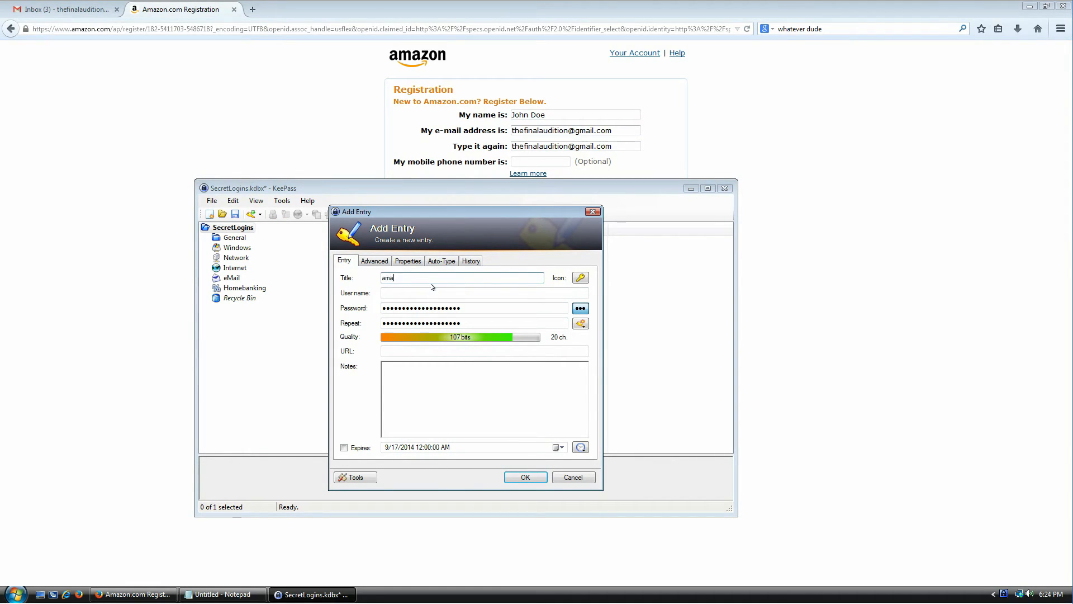
key(Tab)
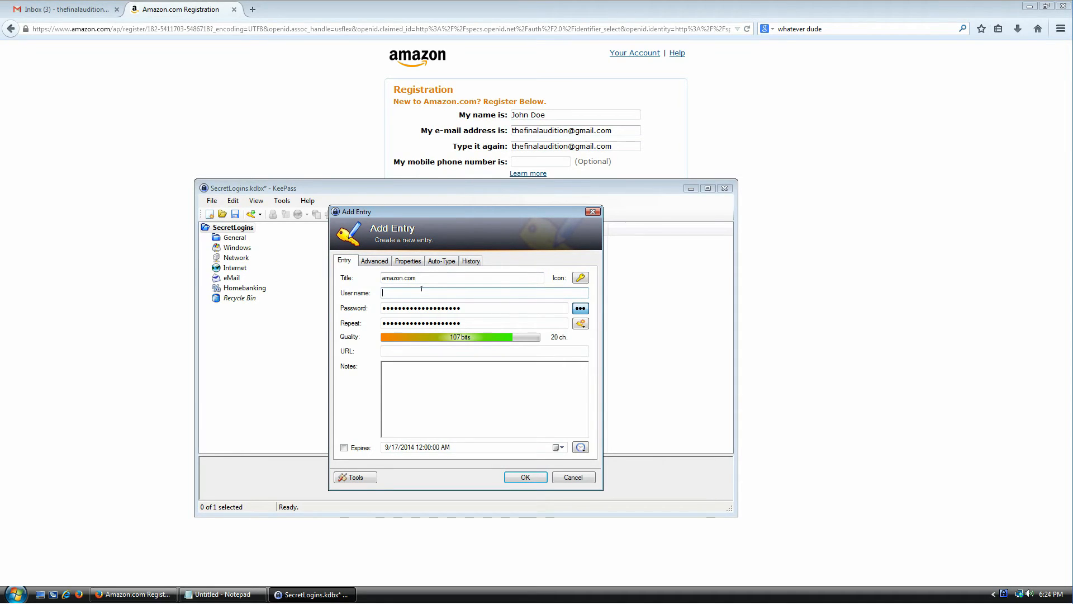
- Copy the registration e-mail from the Amazon form and paste it as the entry's user name
click(618, 131)
drag(625, 130, 481, 128)
key(ctrl+c)
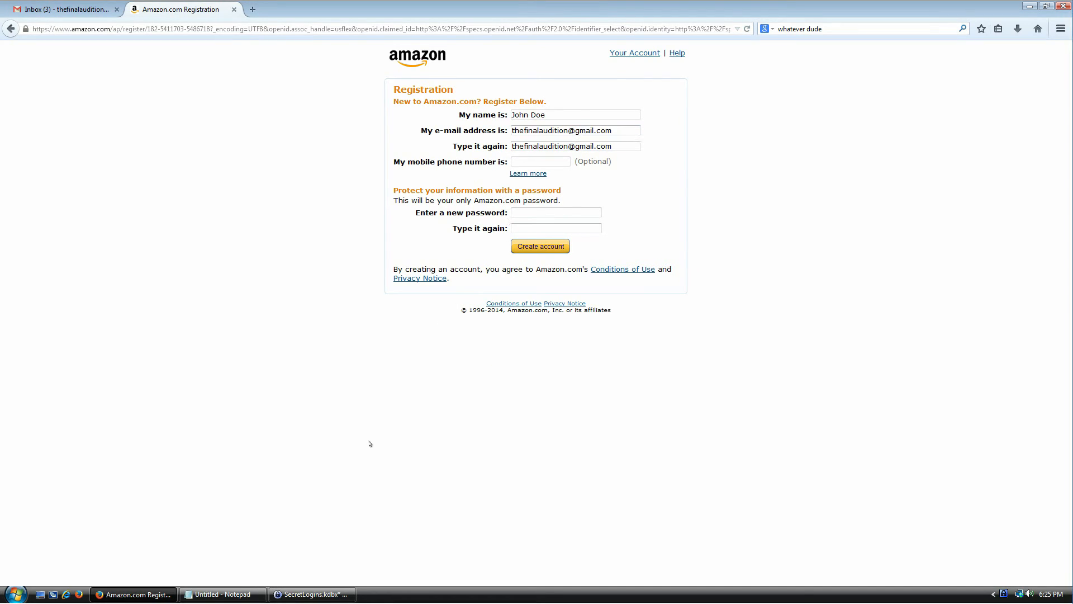
click(312, 594)
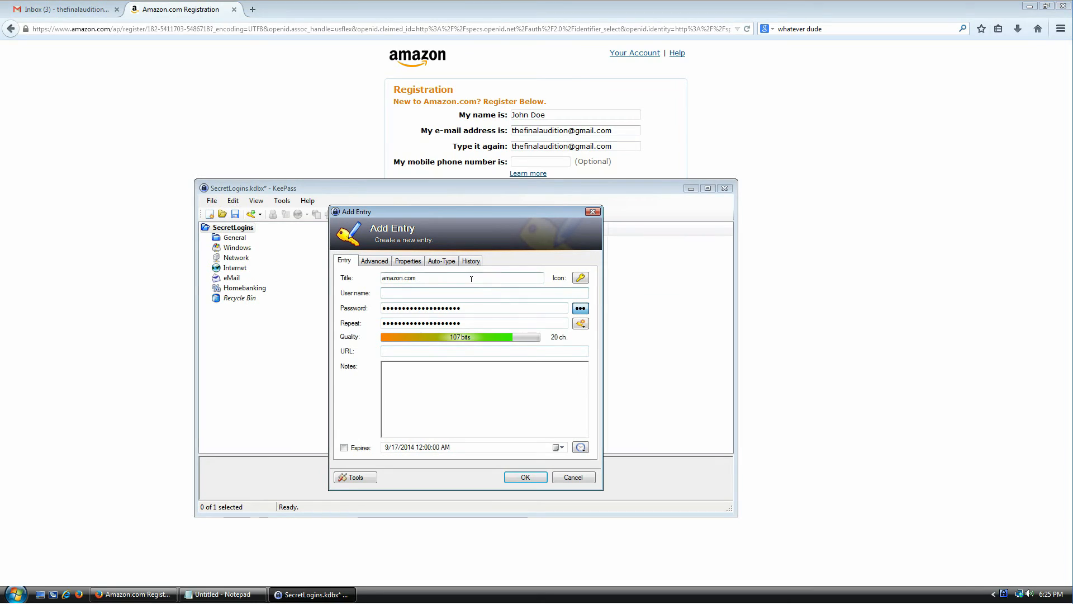
key(ctrl+v)
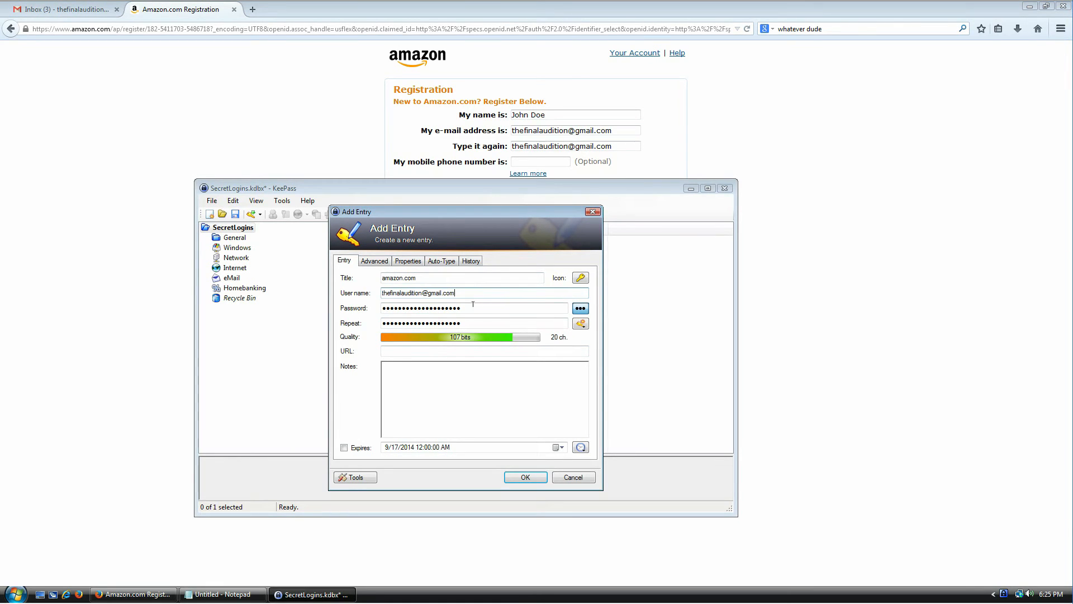
click(580, 324)
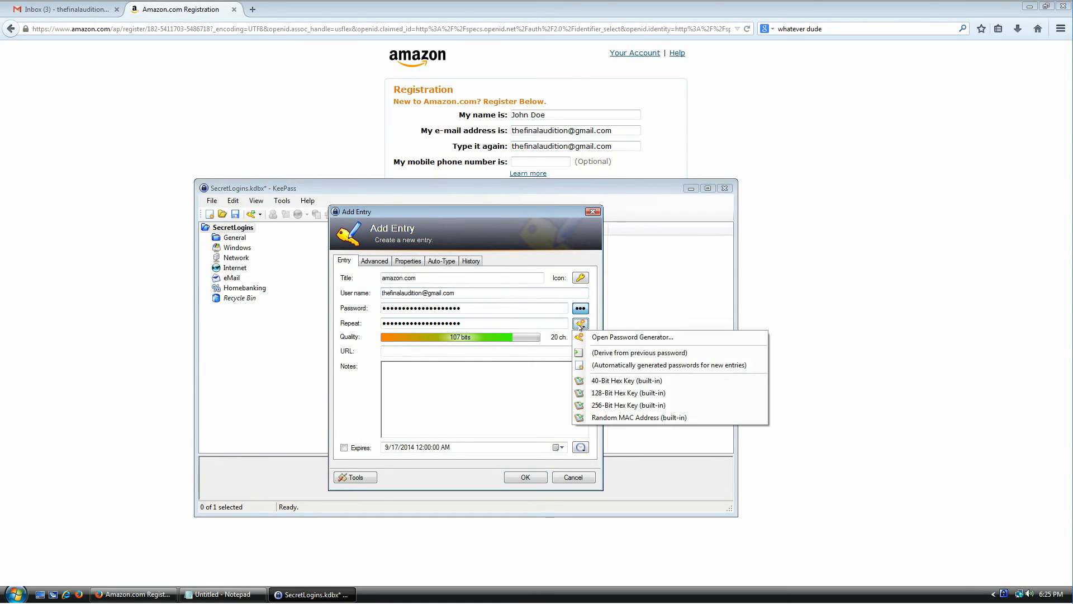
- Set the password generator to 70-character passwords including minus and space characters
click(626, 337)
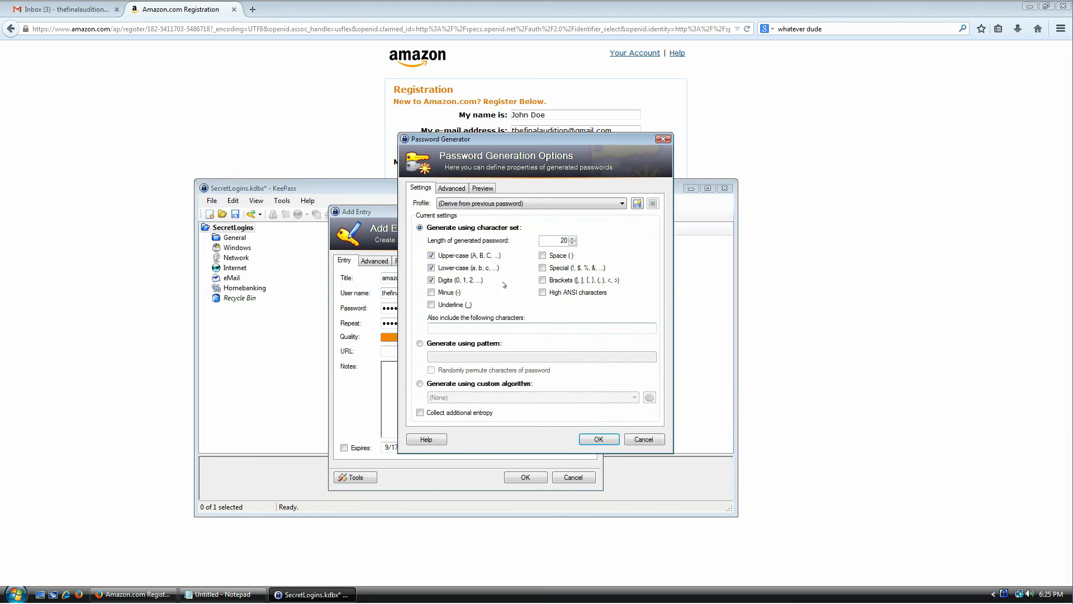
click(447, 292)
click(568, 257)
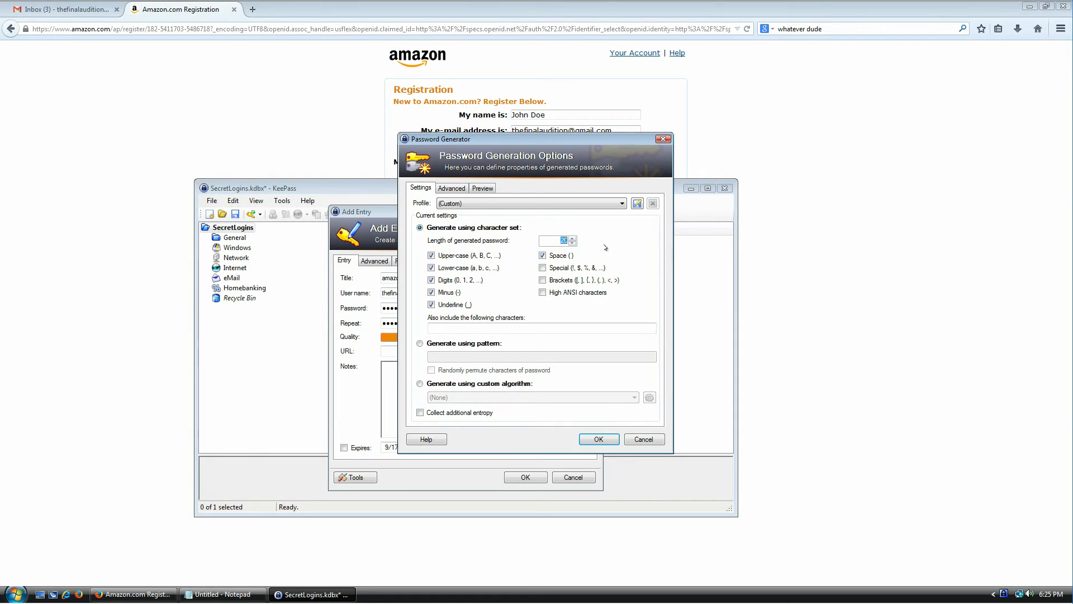
text(70)
- Preview sample passwords, then enable additional entropy collection and accept the generator settings
click(483, 188)
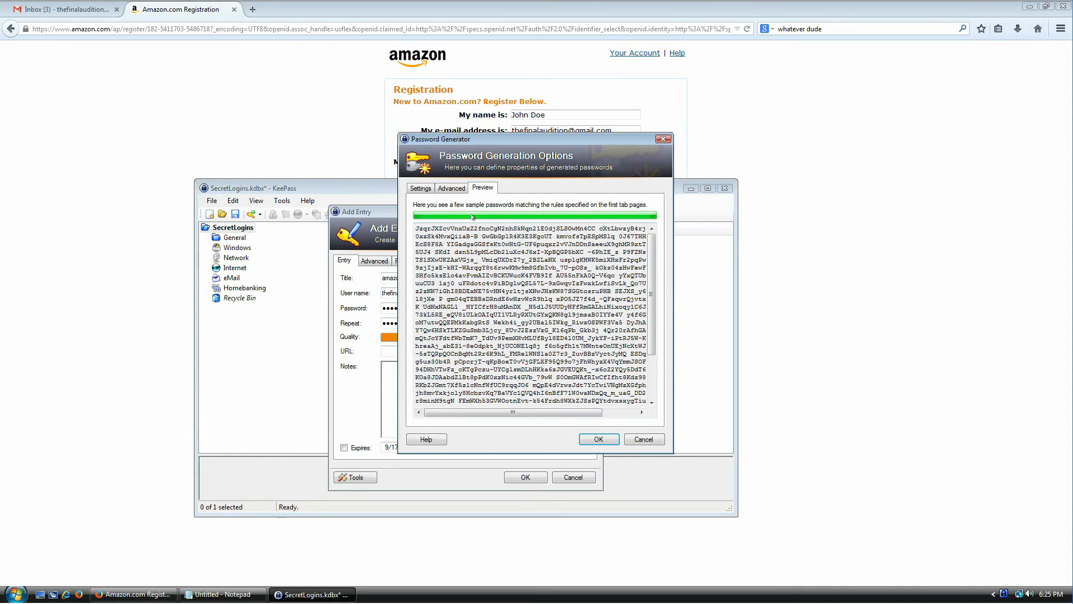
drag(473, 234, 491, 338)
drag(491, 352, 506, 380)
click(508, 362)
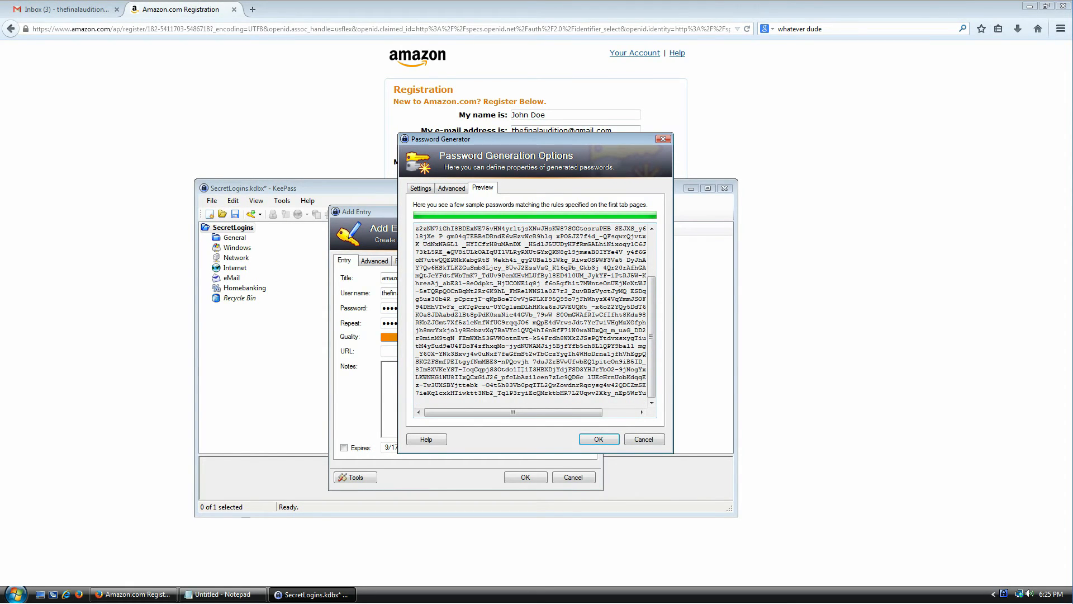
click(422, 188)
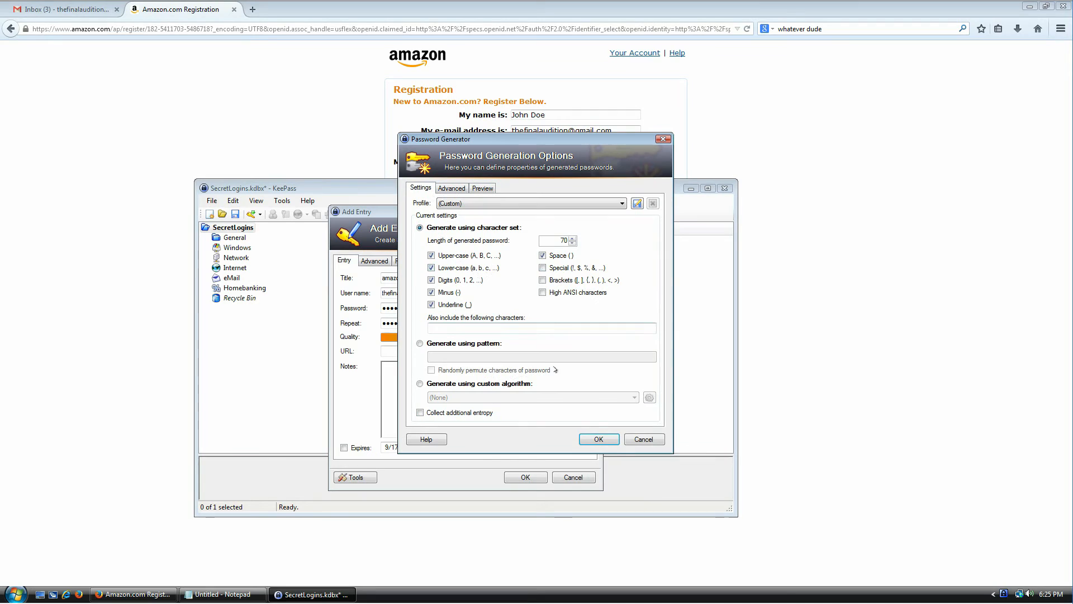
click(421, 412)
click(597, 439)
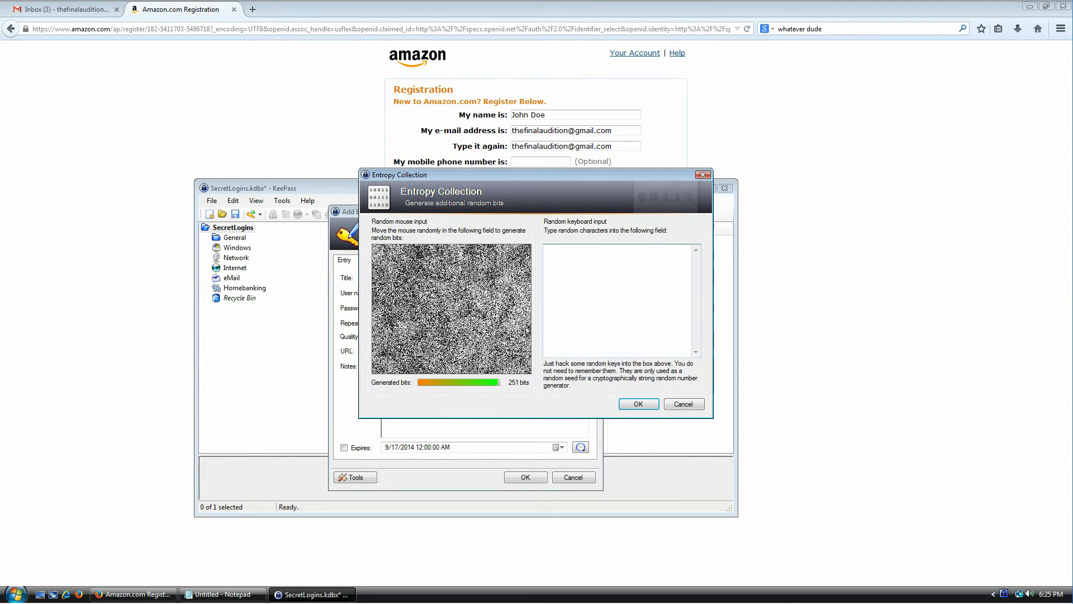
- Paste the Amazon registration heading and labels into the entropy box, removing the blank lines
drag(431, 83, 564, 161)
key(ctrl+c)
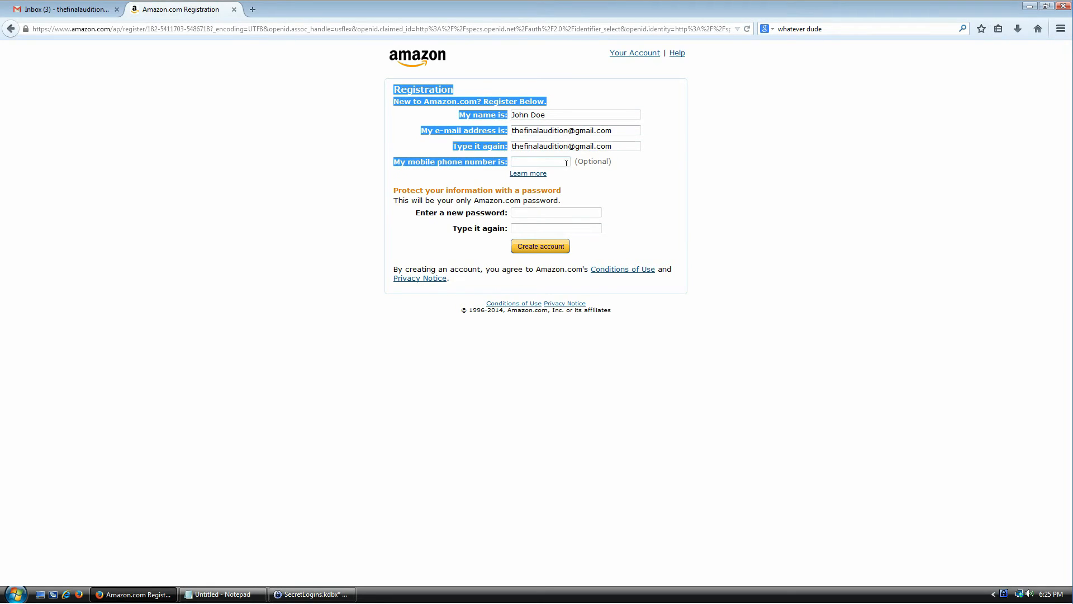
click(312, 594)
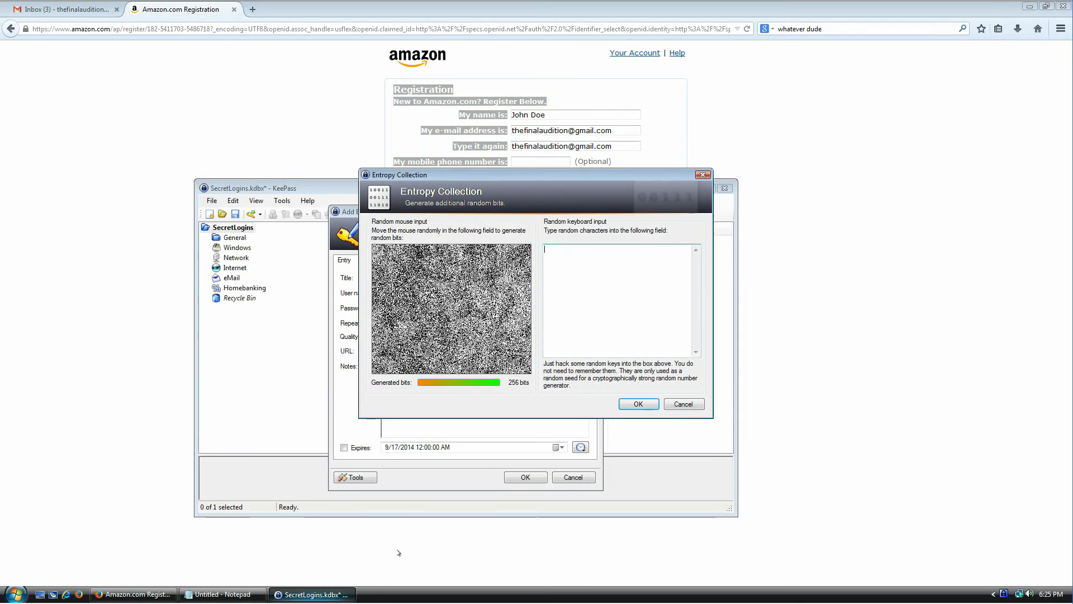
key(ctrl+v)
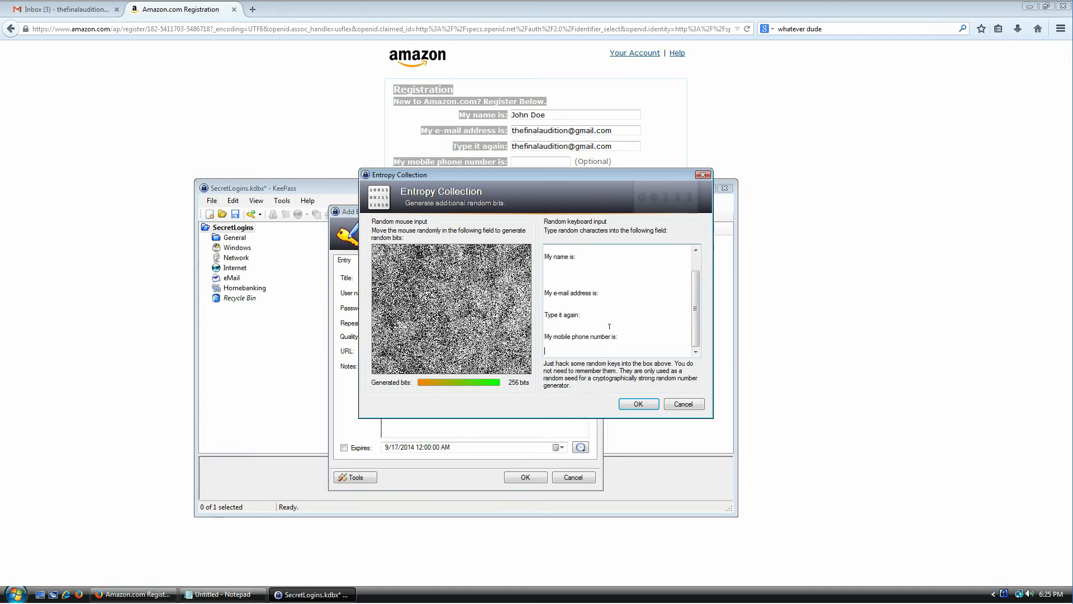
key(ctrl+Home)
key(Delete)
key(Down)
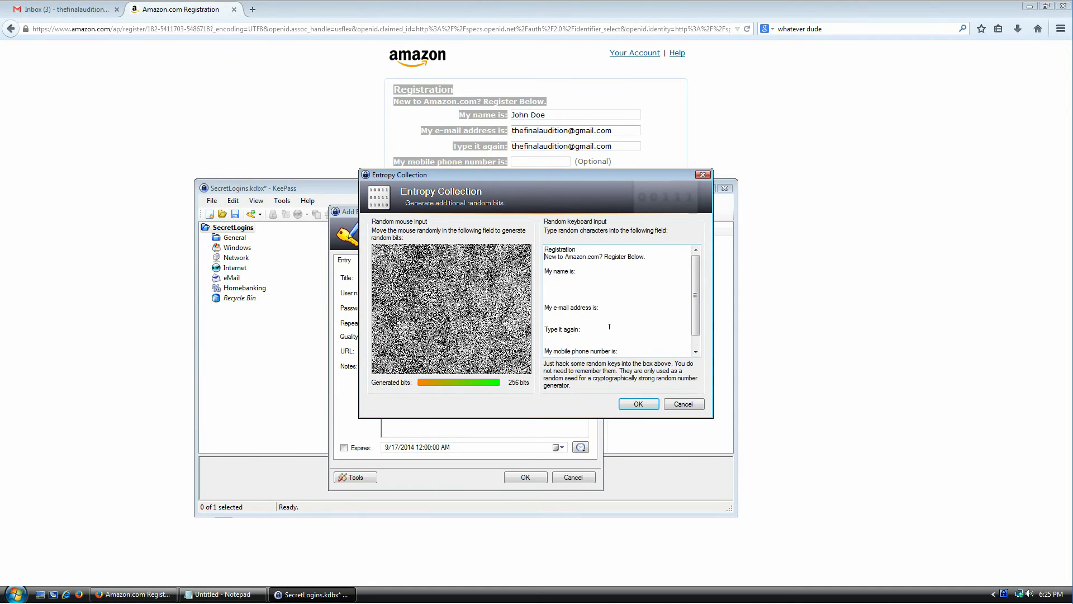
key(Delete)
key(Delete)
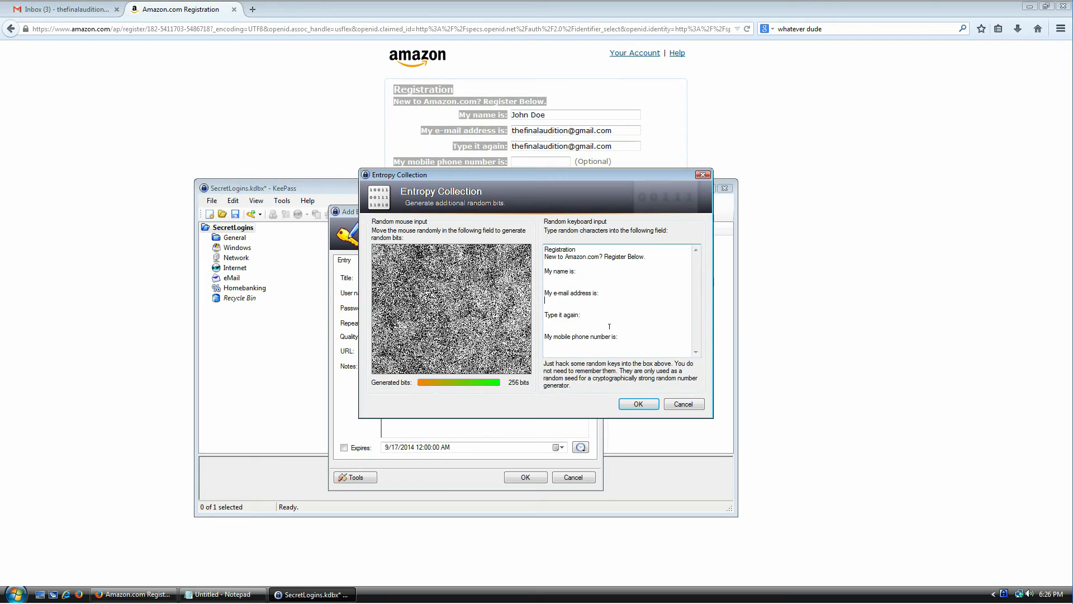
key(Delete)
- Accept the entropy to generate a 70-character, 407-bit password and save the amazon.com entry
drag(612, 329, 559, 235)
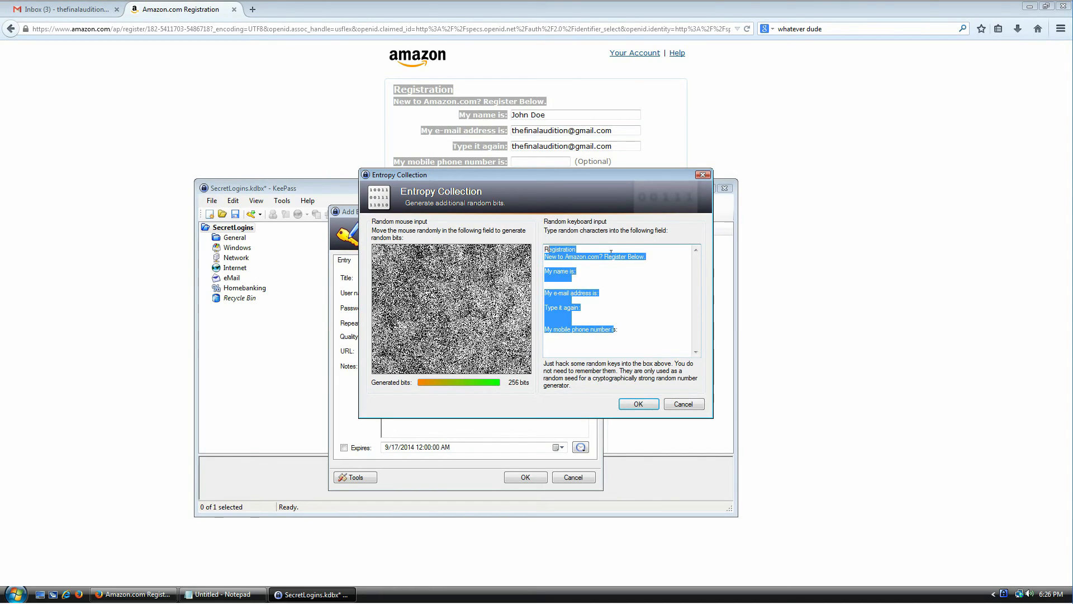
click(625, 261)
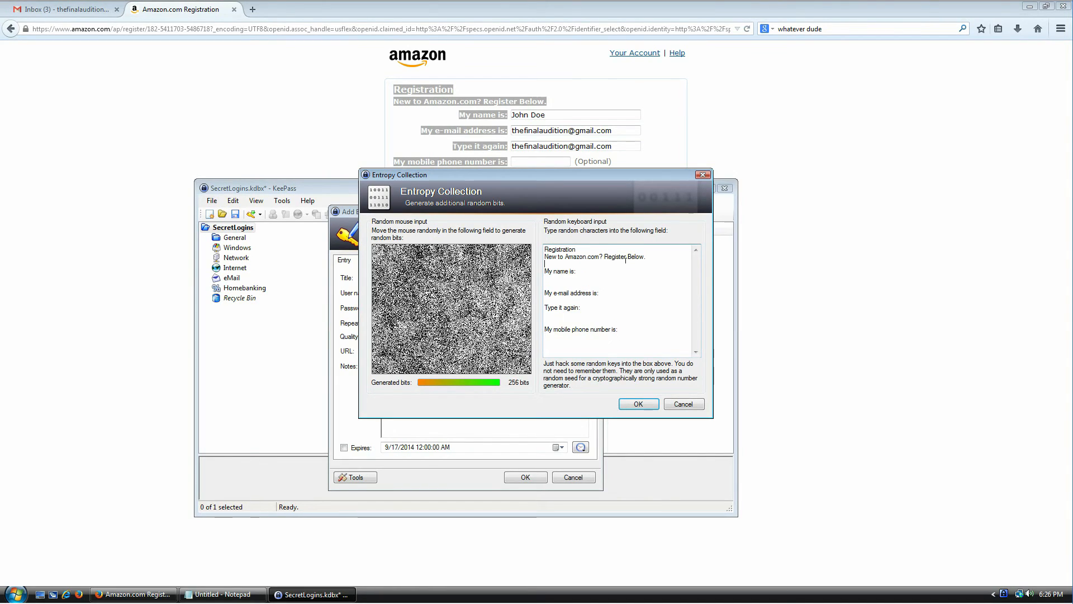
click(640, 405)
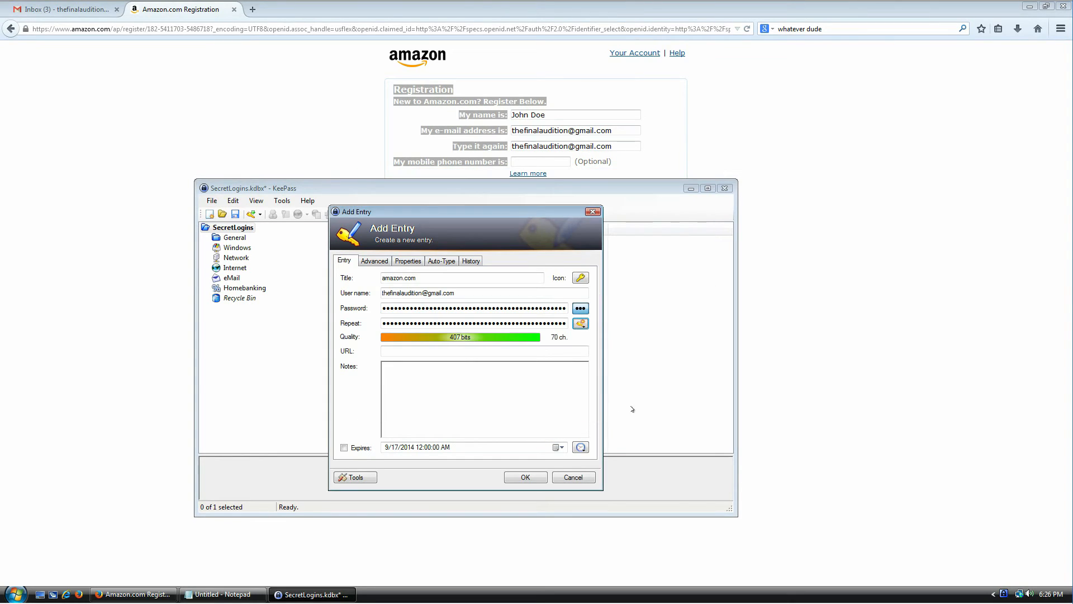
click(522, 477)
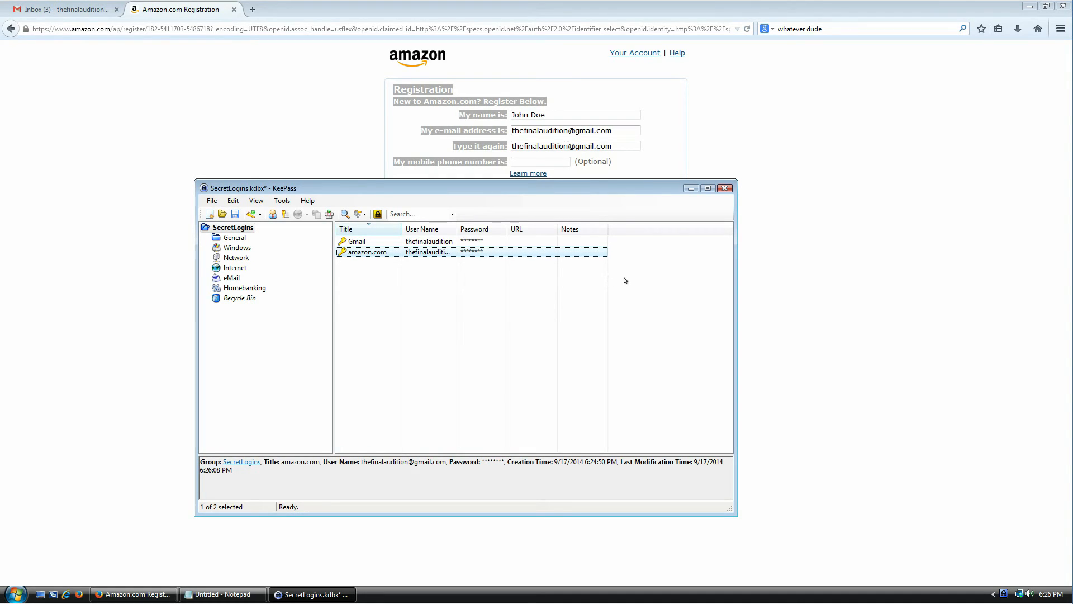
- Paste the generated amazon.com password into both Amazon password fields and create the account
key(ctrl+c)
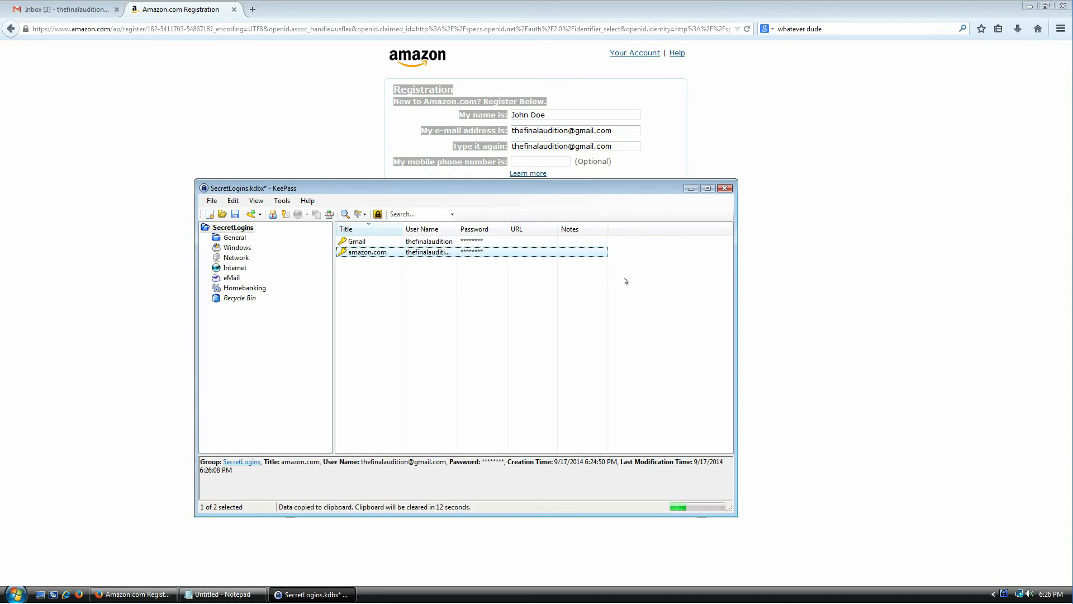
key(alt+Tab)
click(551, 212)
key(ctrl+v)
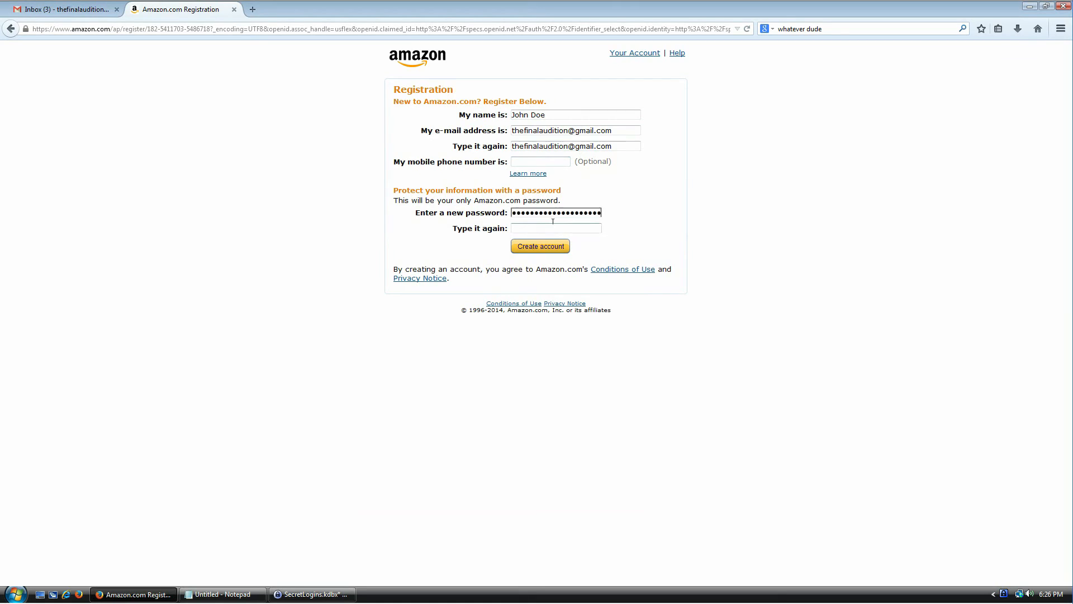
key(ctrl+v)
click(557, 247)
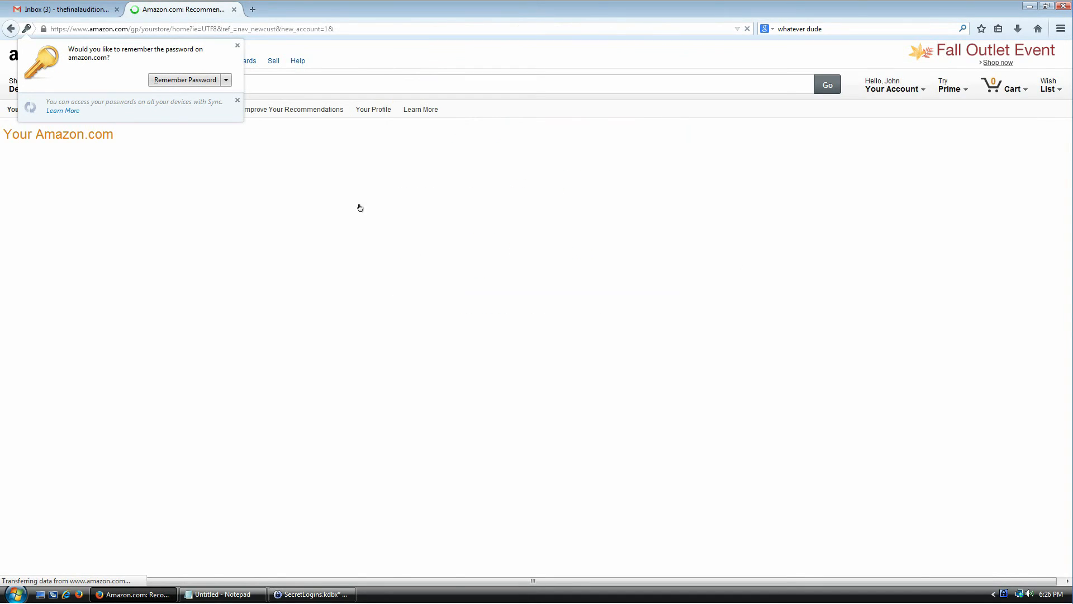
- Open Amazon's Your Account page, then return to KeePass and deselect the entry
click(870, 82)
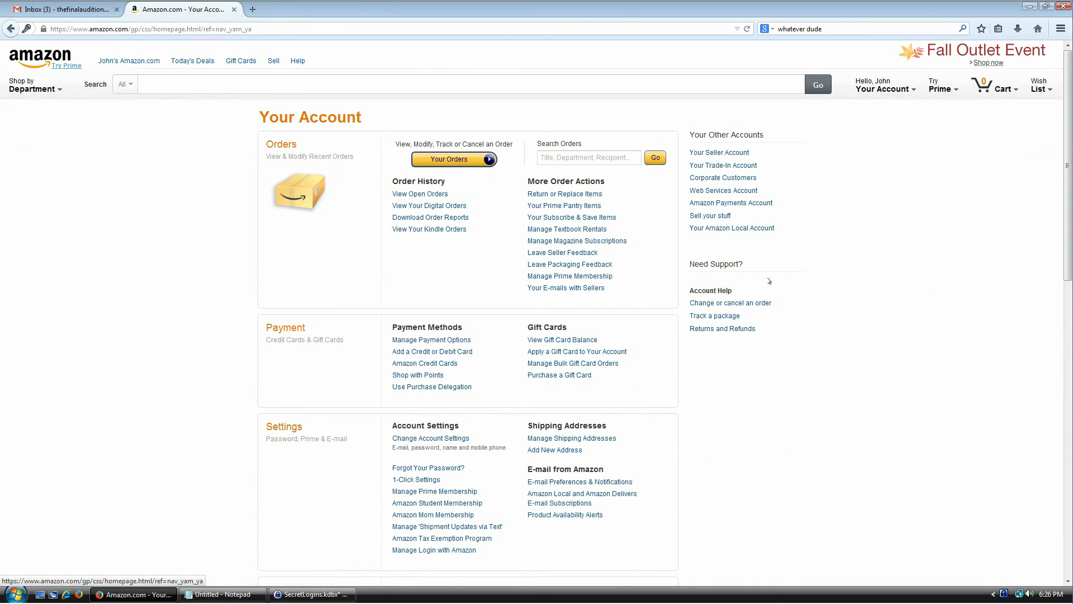
click(312, 593)
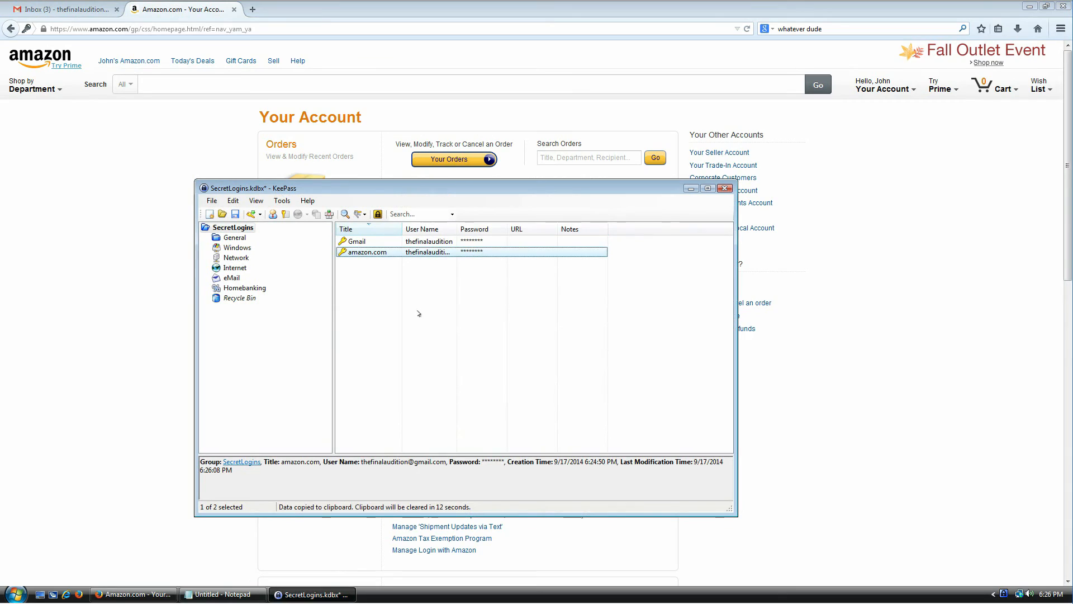
click(391, 308)
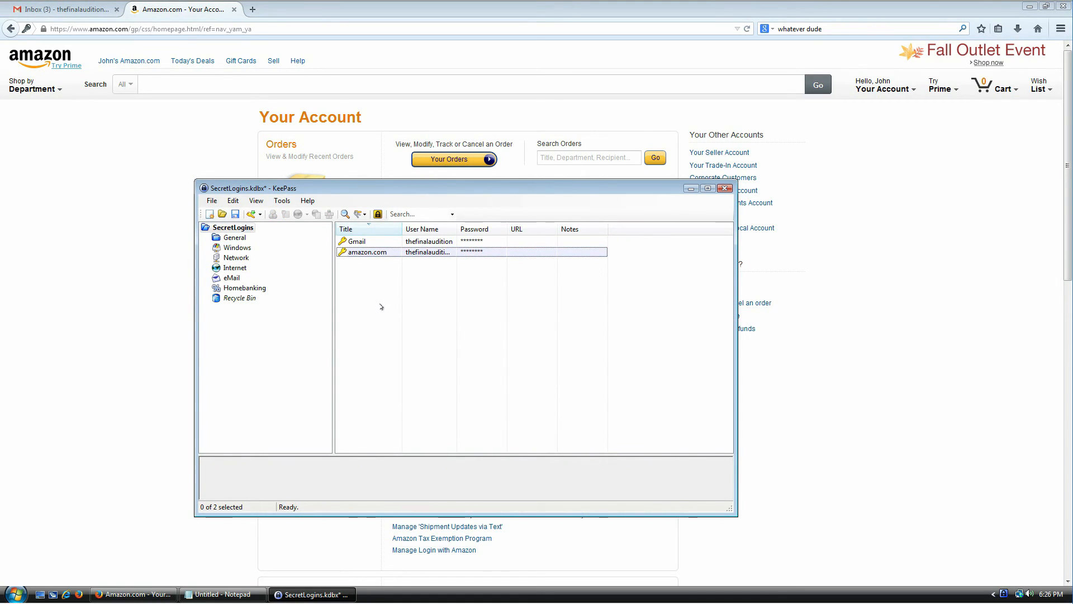
- Inspect the amazon.com entry's password generator, cancel without changes, then reopen the entry for editing
double_click(369, 251)
click(580, 323)
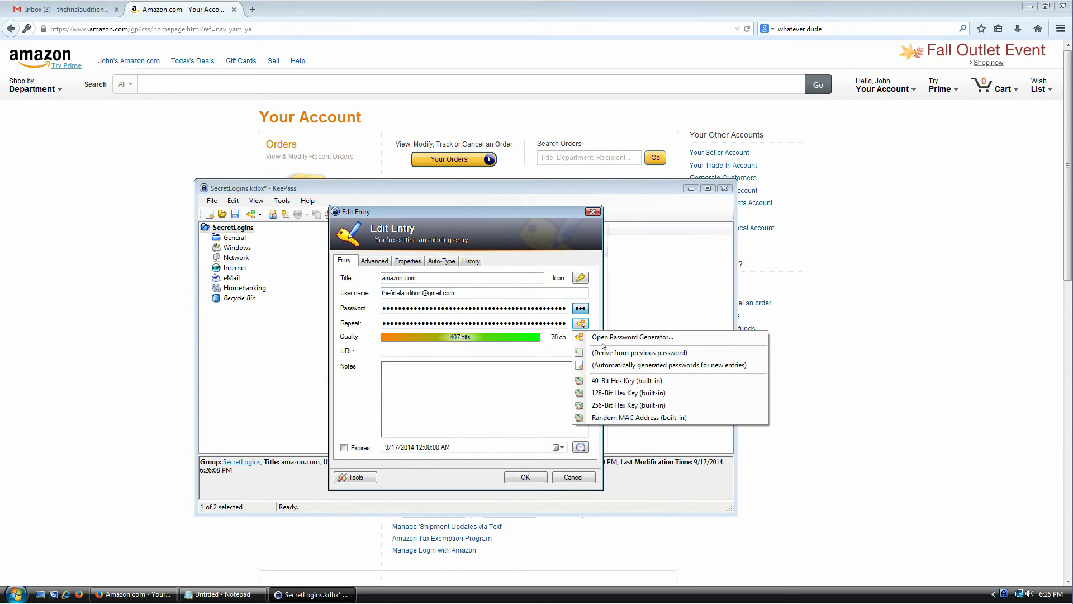
click(660, 336)
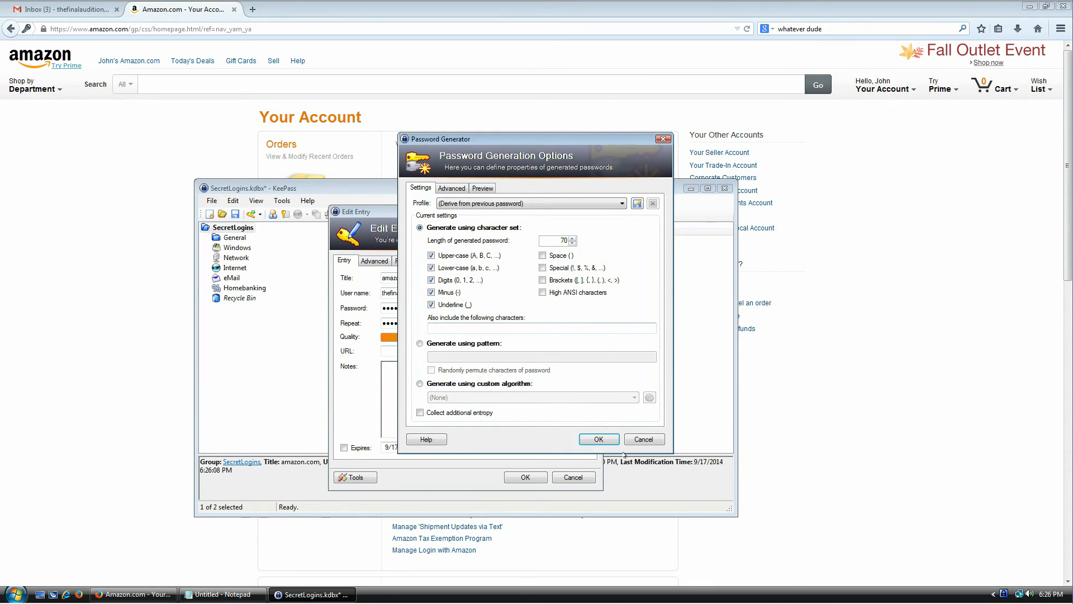
click(645, 440)
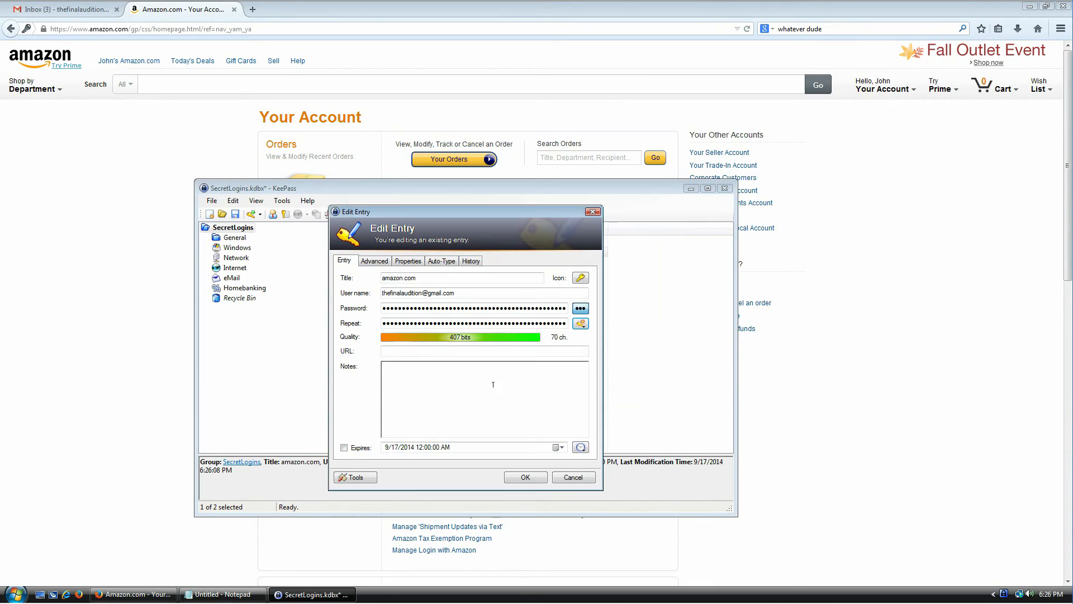
click(589, 476)
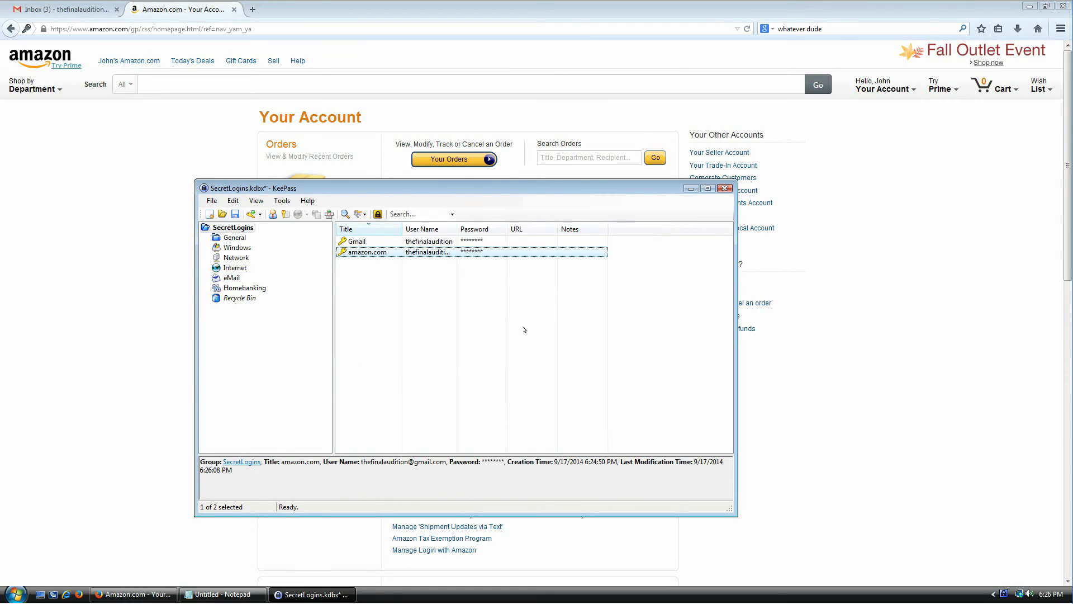
double_click(357, 256)
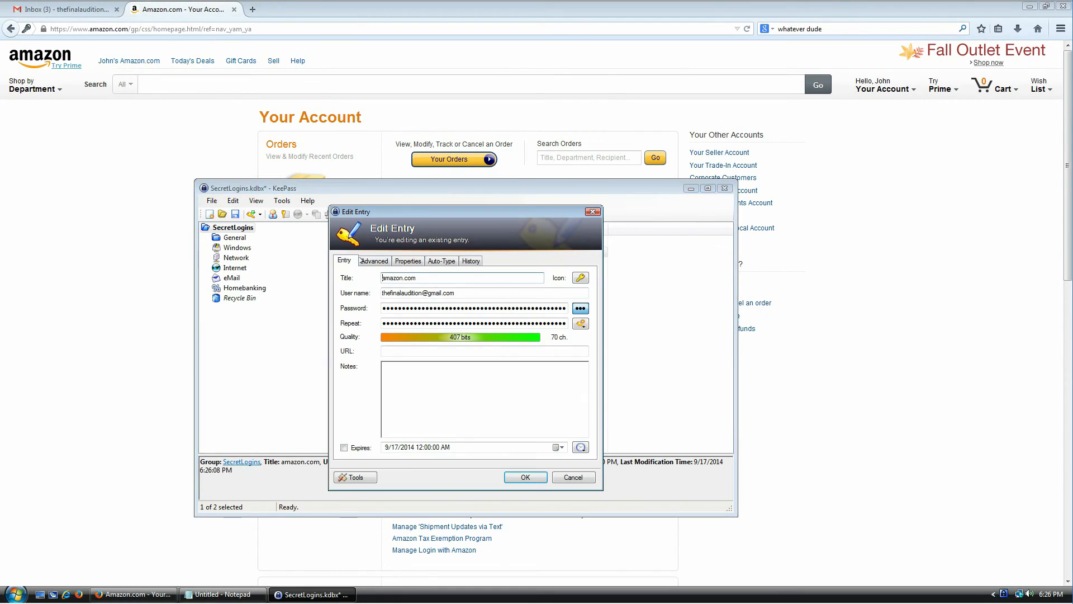
- Add a custom string field 'my credit card' holding a sample card number to the amazon.com entry
click(410, 263)
click(385, 265)
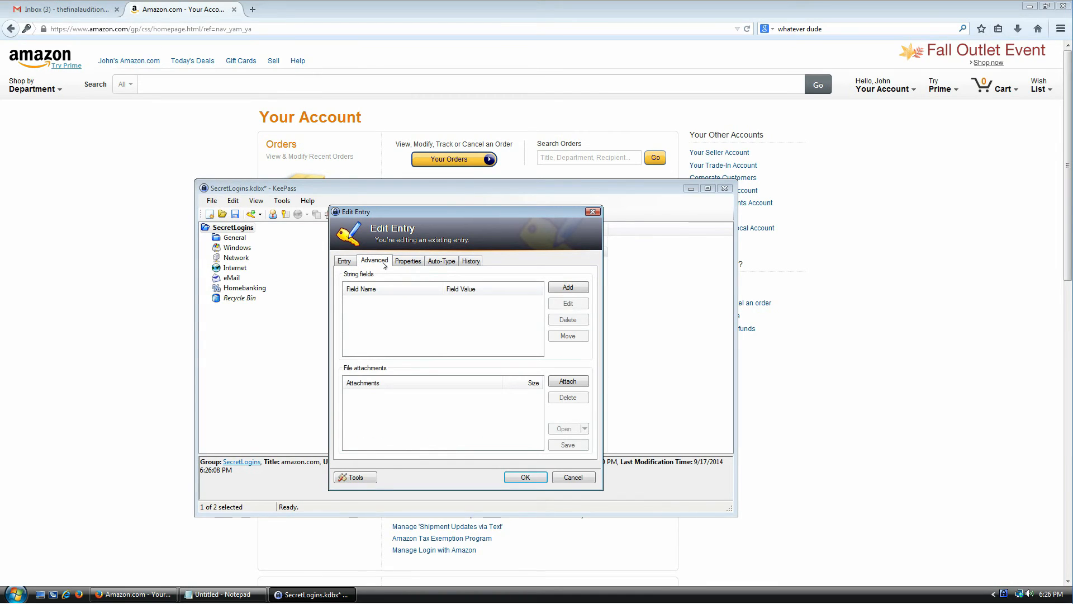
click(568, 287)
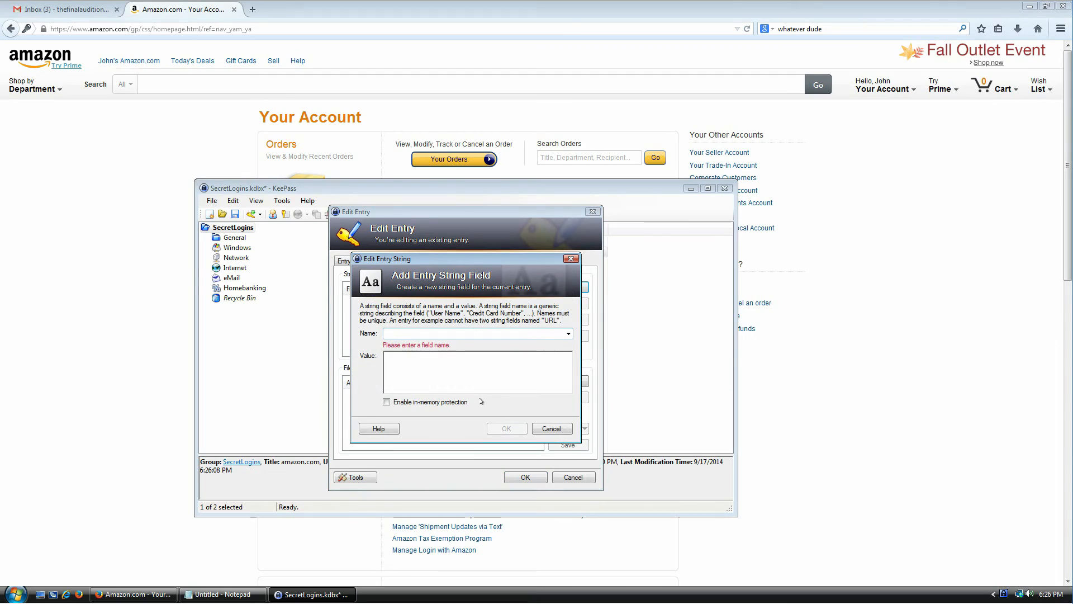
text(my credit card)
key(Tab)
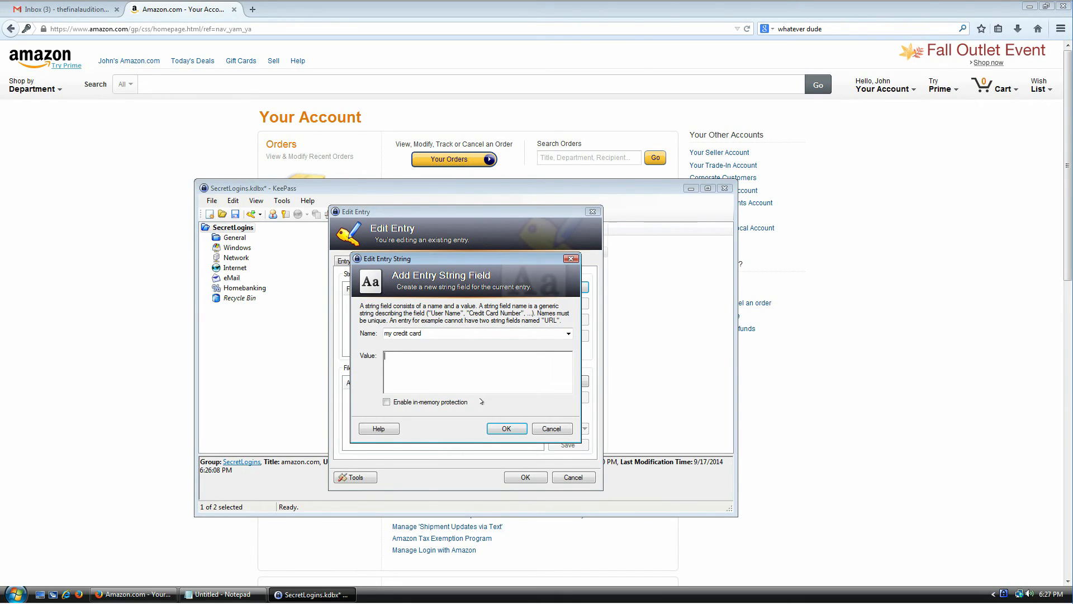
text(123 12312 312312 3123123)
click(506, 428)
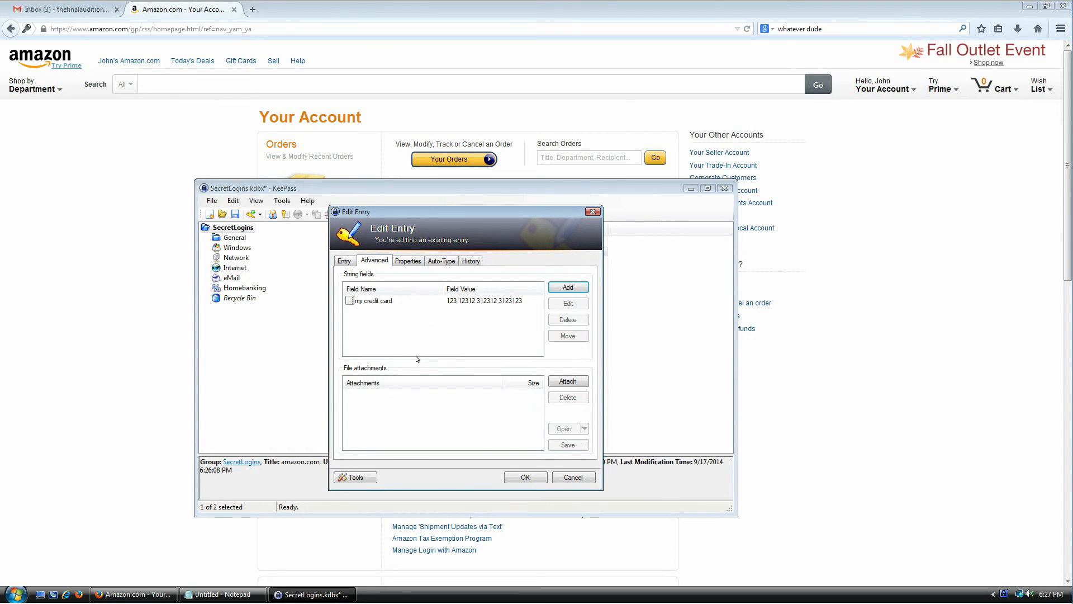
click(525, 477)
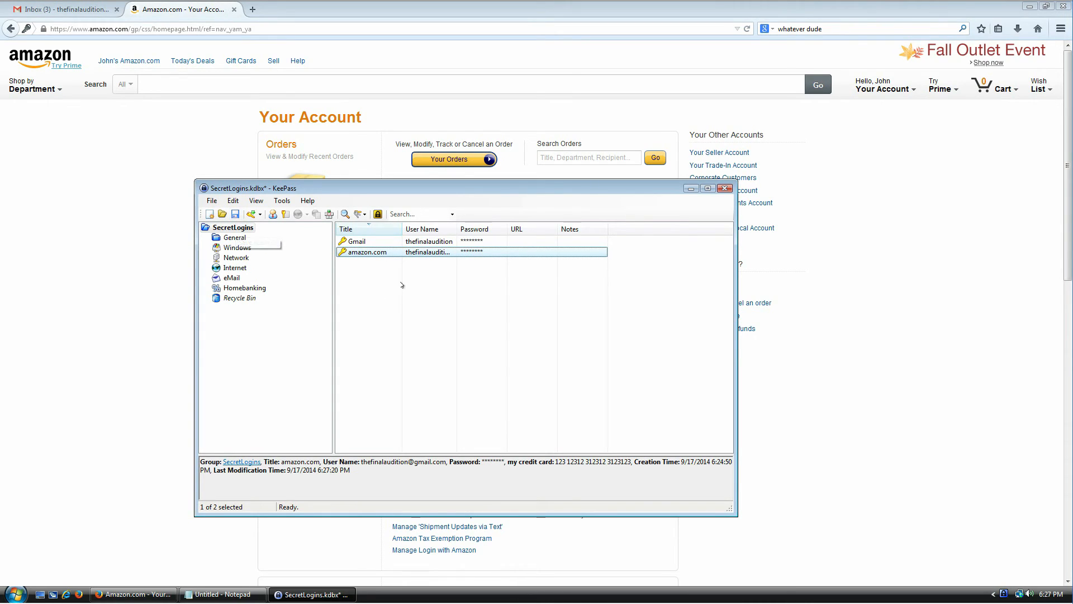
- Save the SecretLogins database so the unsaved marker disappears from its title
key(Up)
key(Down)
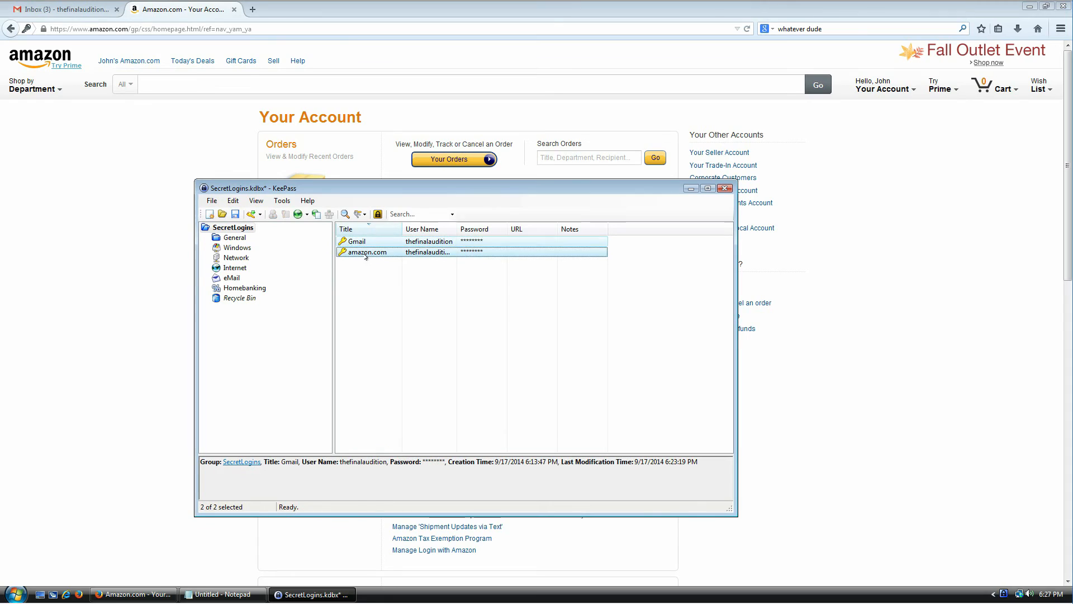
click(396, 299)
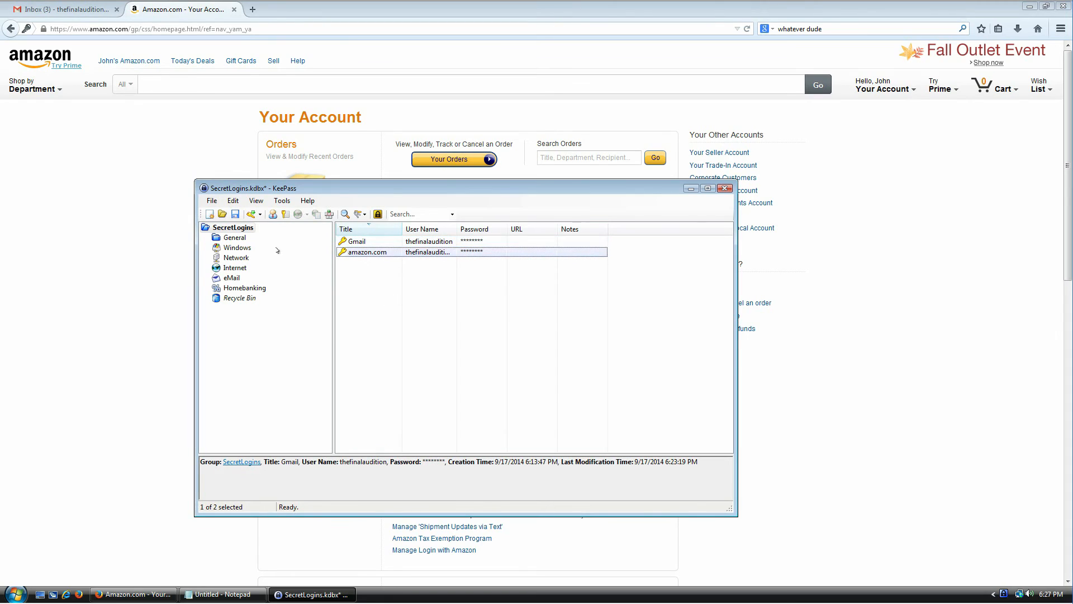
click(235, 215)
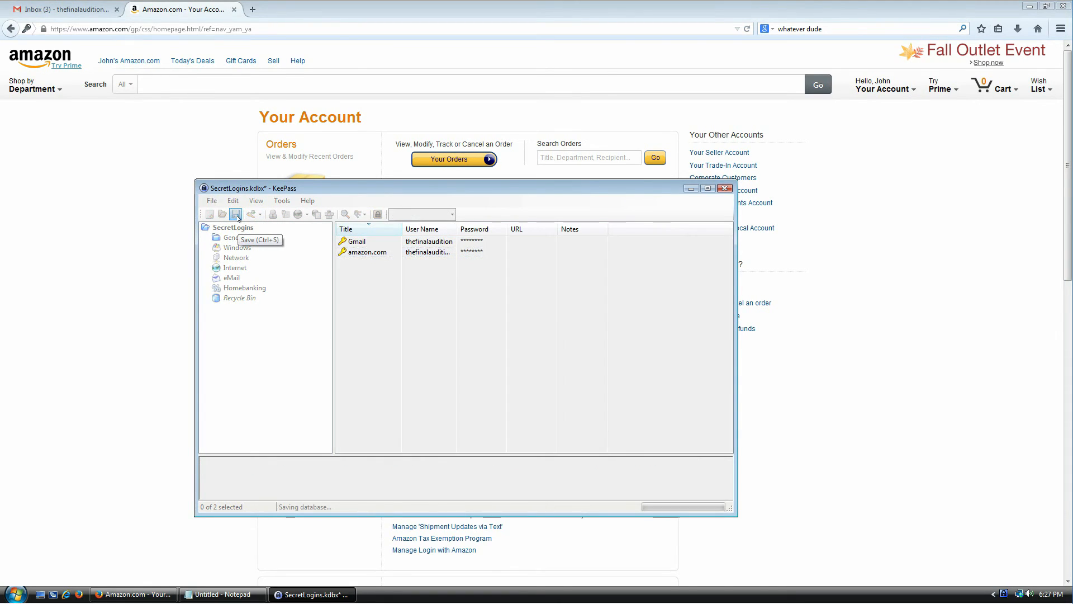
click(212, 201)
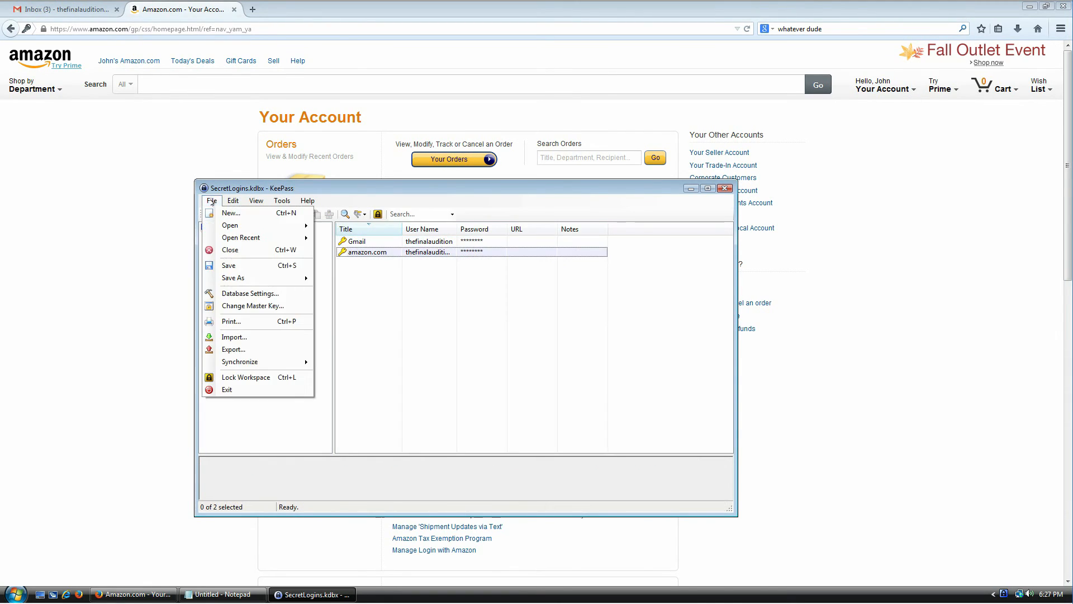
click(237, 266)
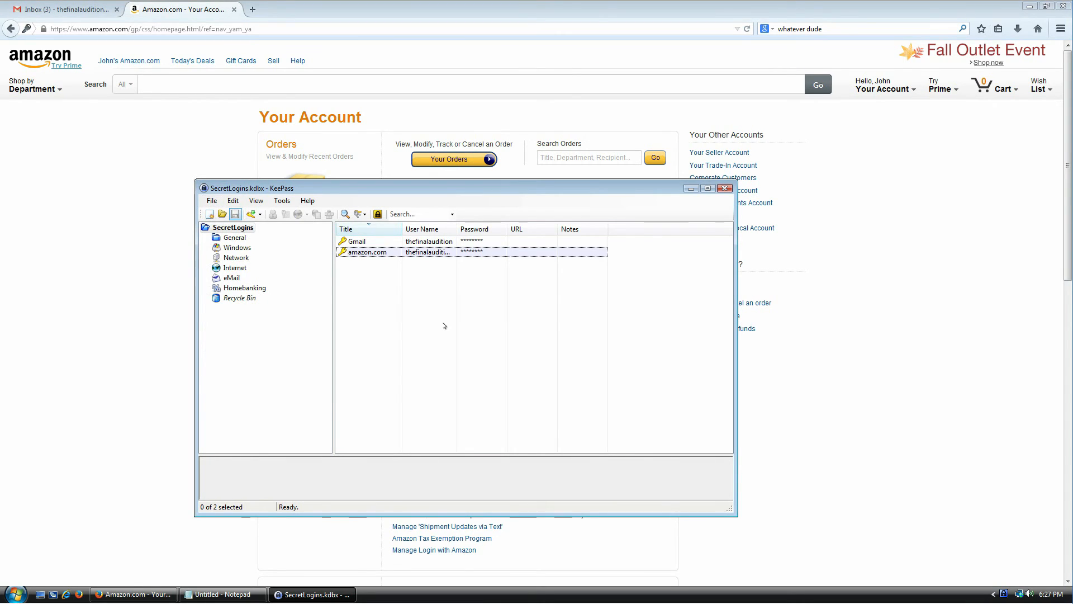
- Open a Windows Explorer Computer window listing Local Disk (C:) and the Guest Additions CD drive
right_click(380, 593)
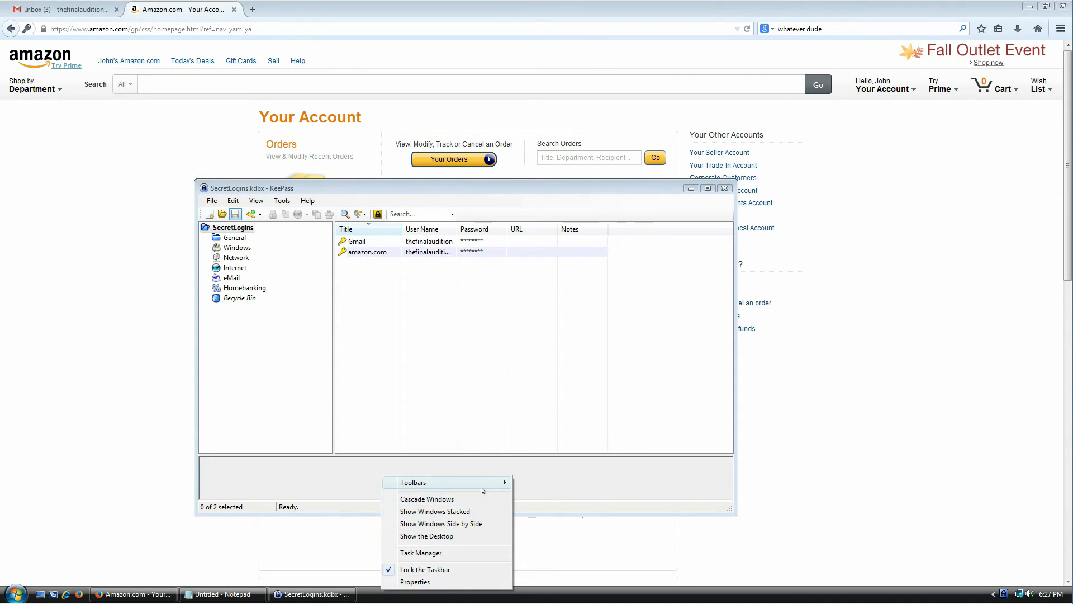
click(30, 597)
click(169, 457)
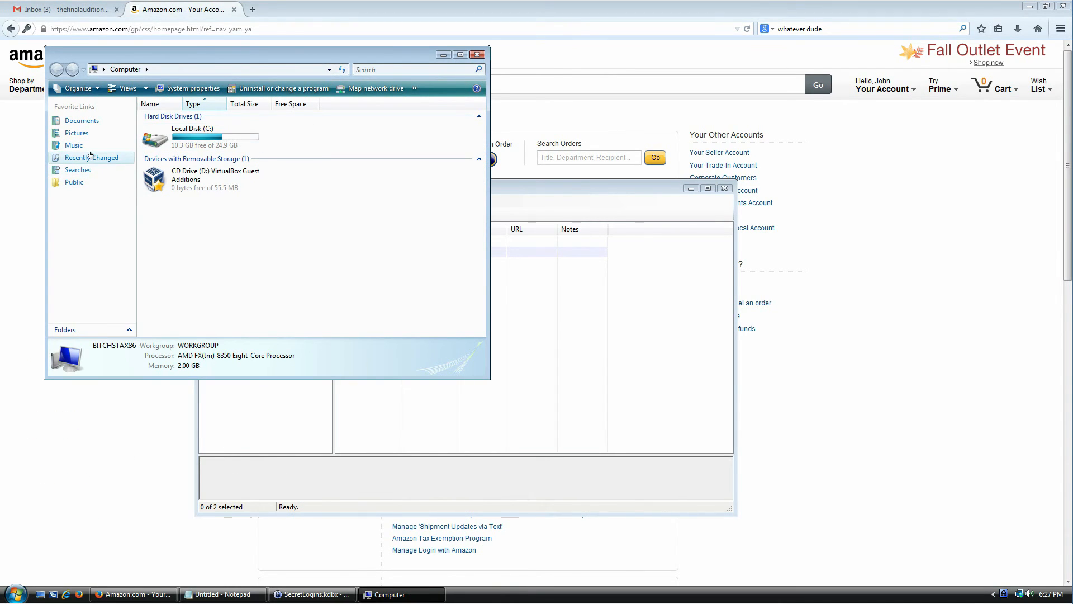
- Select SecretLogins.kdbx in Documents and arrange Explorer and Notepad side by side
click(83, 122)
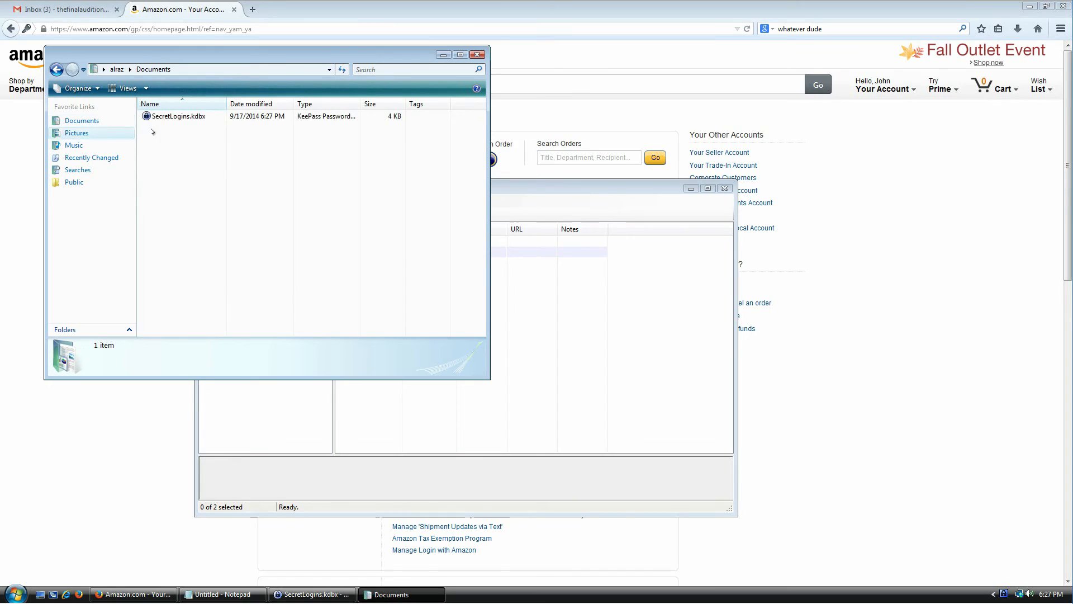
click(190, 117)
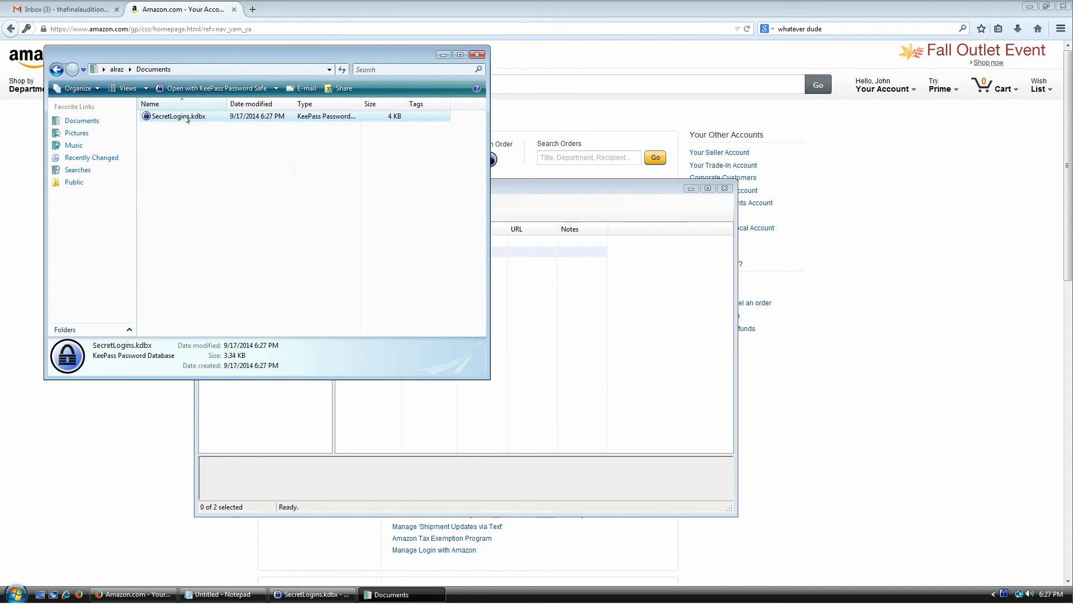
drag(217, 52, 505, 141)
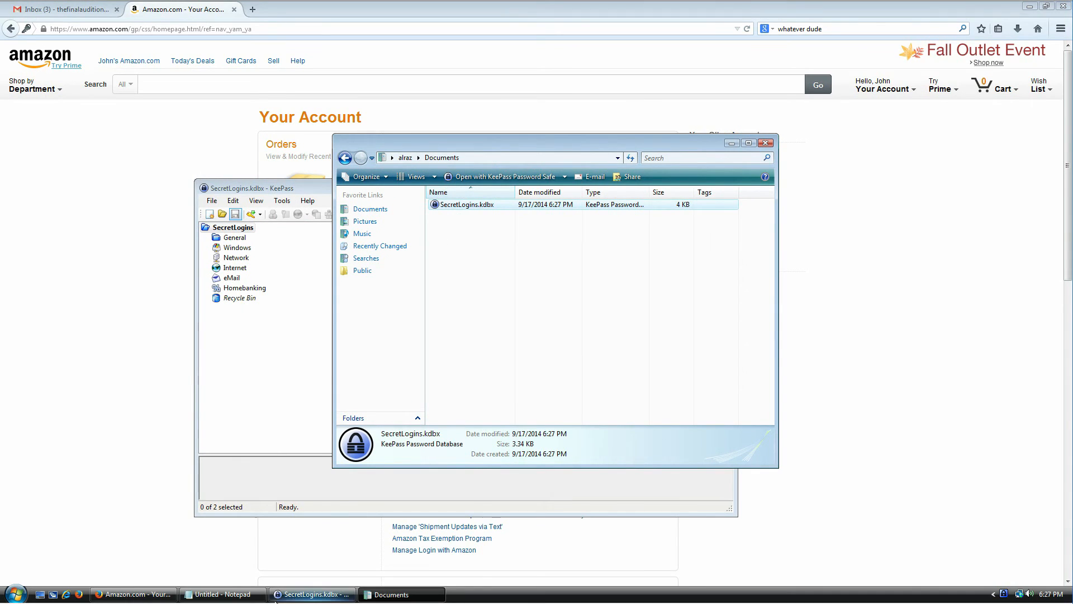
click(221, 594)
drag(533, 152, 531, 227)
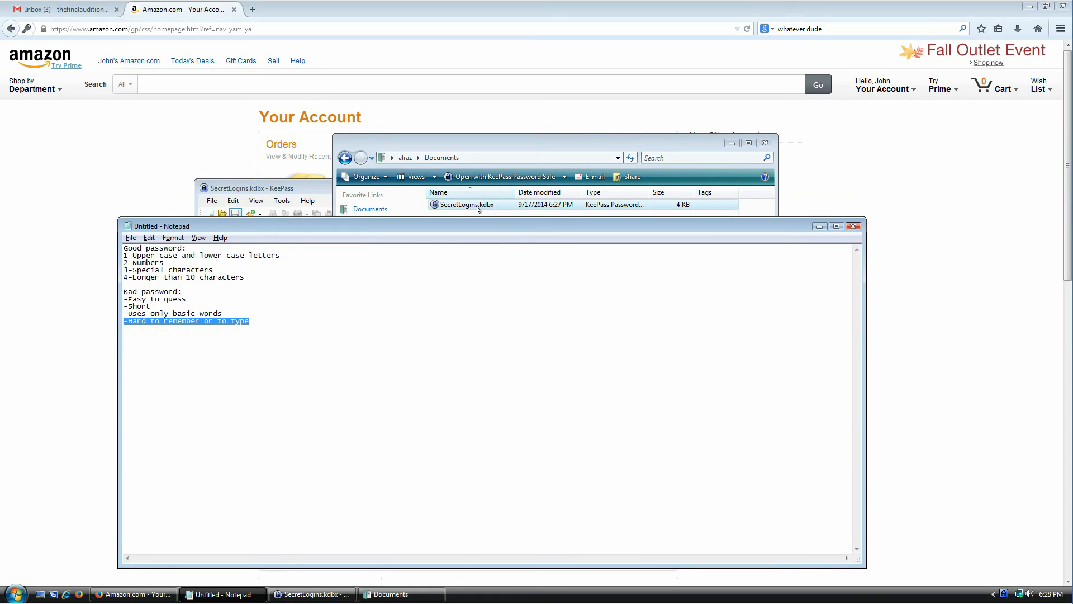
- Load SecretLogins.kdbx into Notepad without saving the notes, view the garbled text, then close Notepad
key(alt+F4)
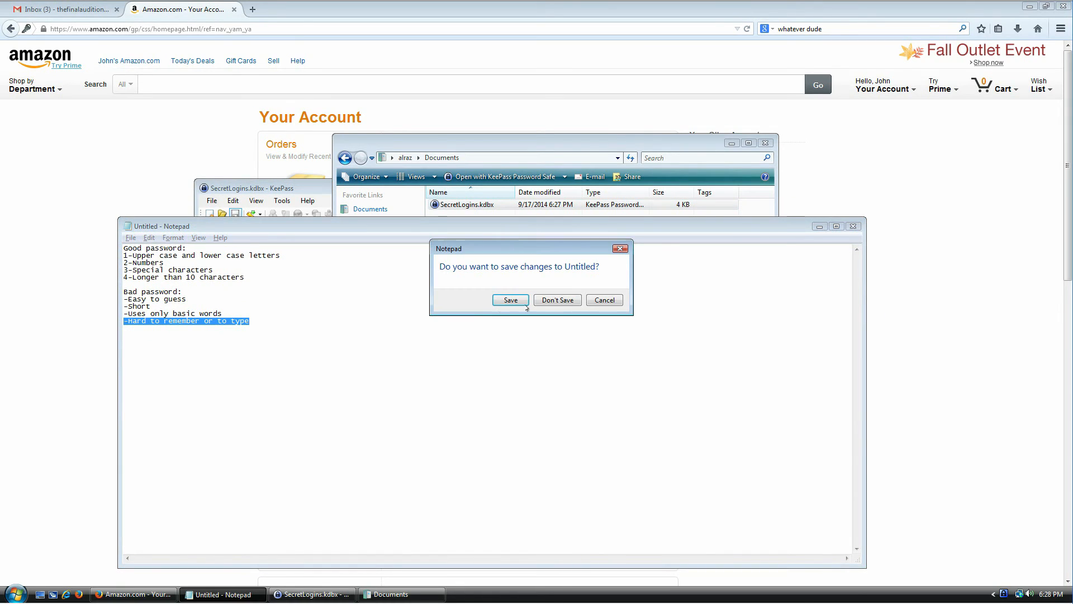
click(557, 300)
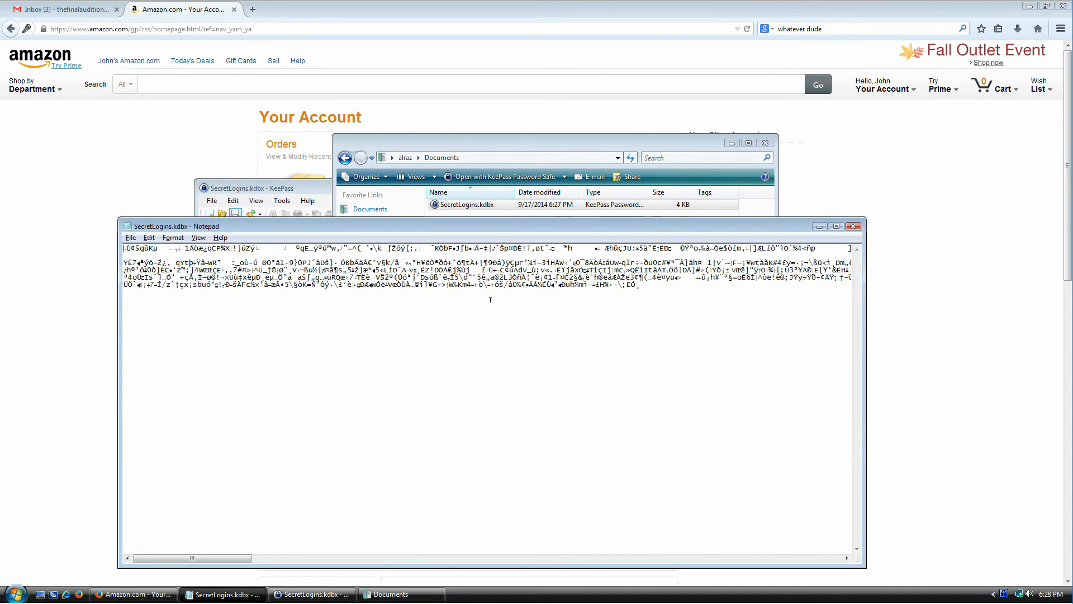
drag(201, 559, 630, 562)
drag(315, 562, 157, 562)
click(853, 226)
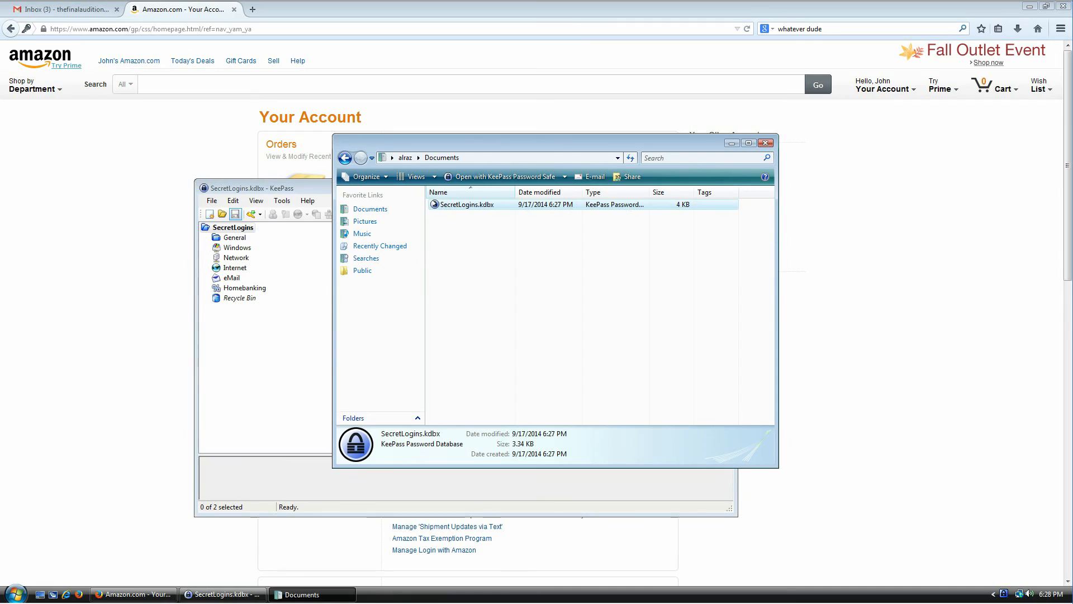
mouse_move(477, 250)
mouse_down()
mouse_move(454, 203)
mouse_move(437, 203)
mouse_up()
key(Escape)
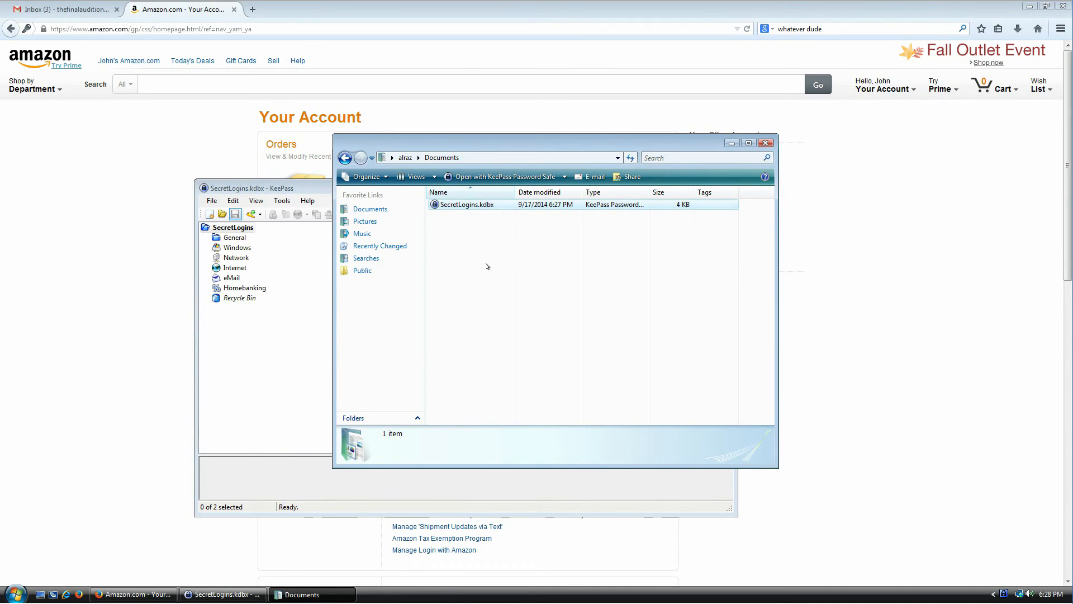
click(471, 209)
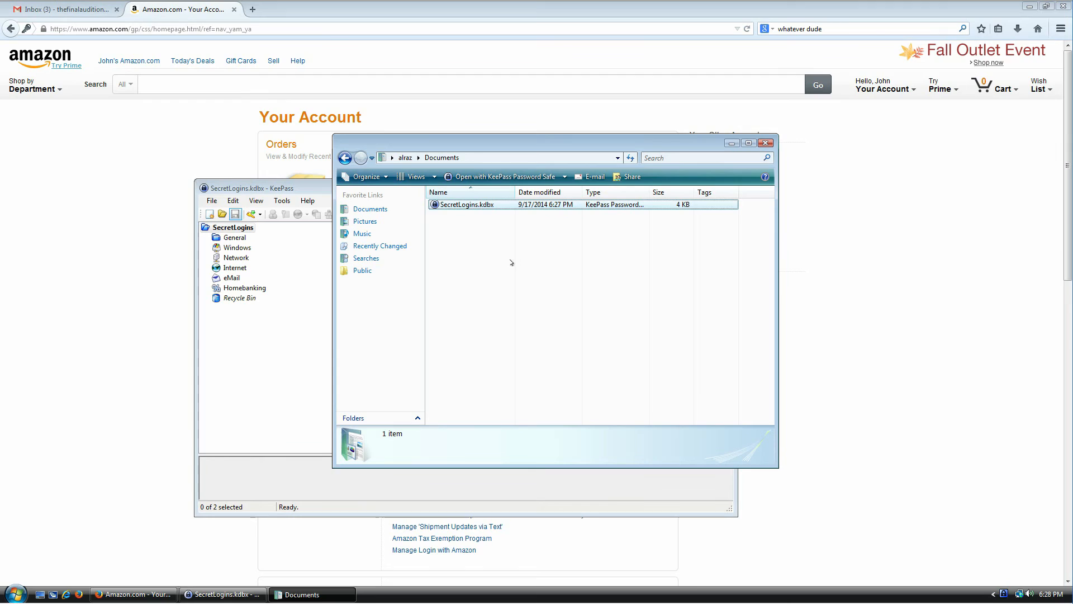
click(497, 285)
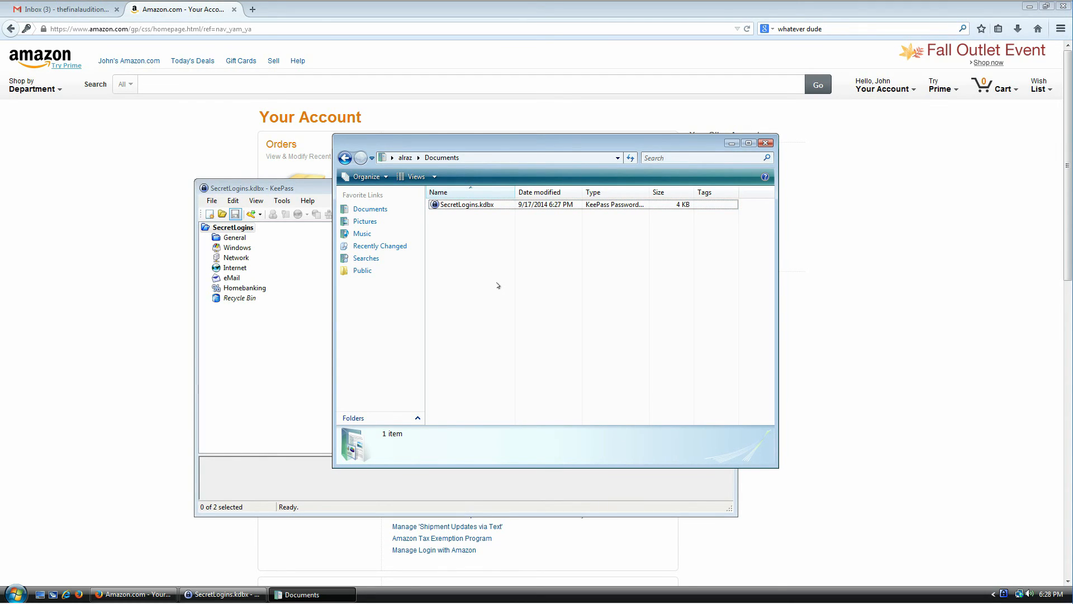
key(ctrl+a)
key(Delete)
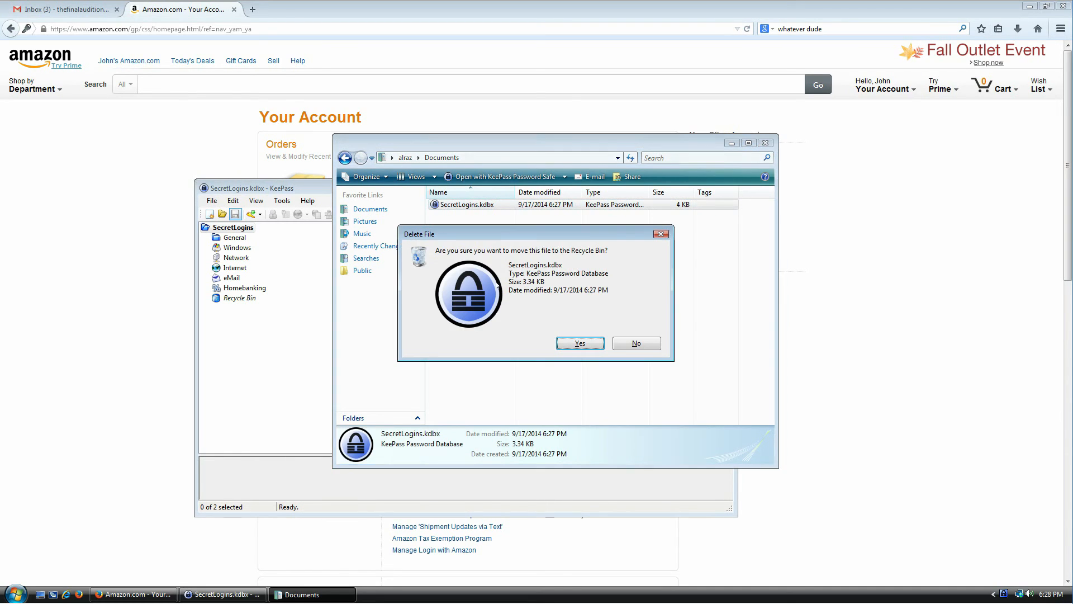
click(637, 343)
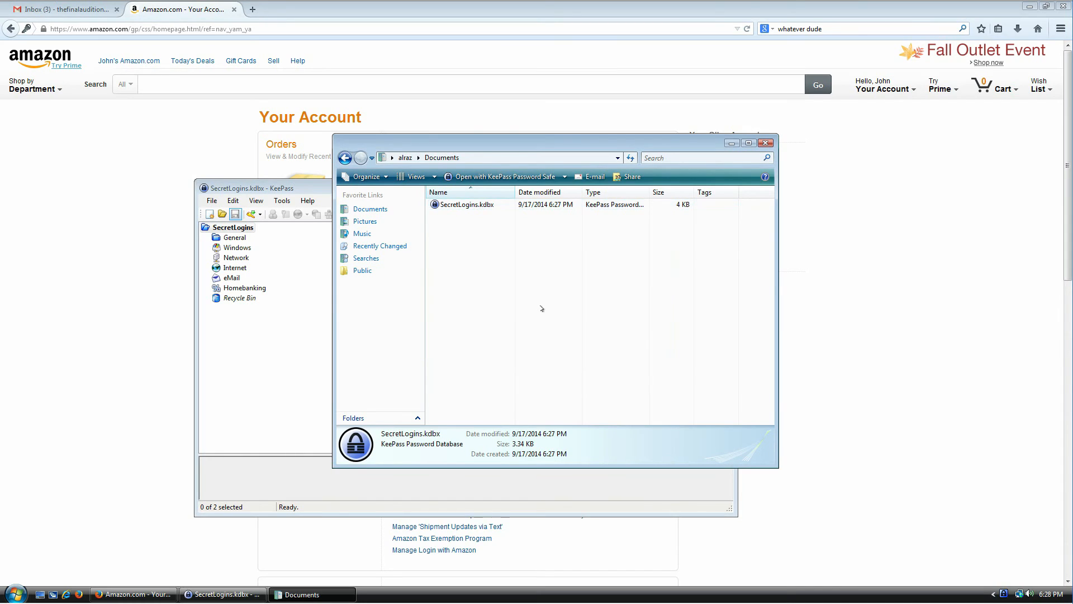
click(462, 206)
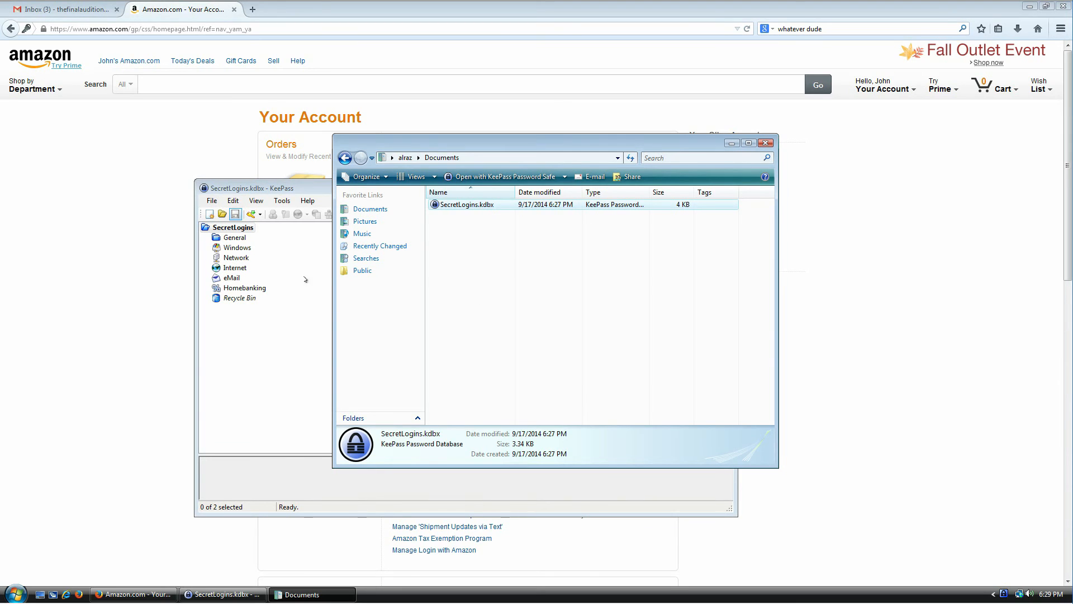
- Start changing the master key, enabling a key file and entering the 35-character password twice
click(215, 202)
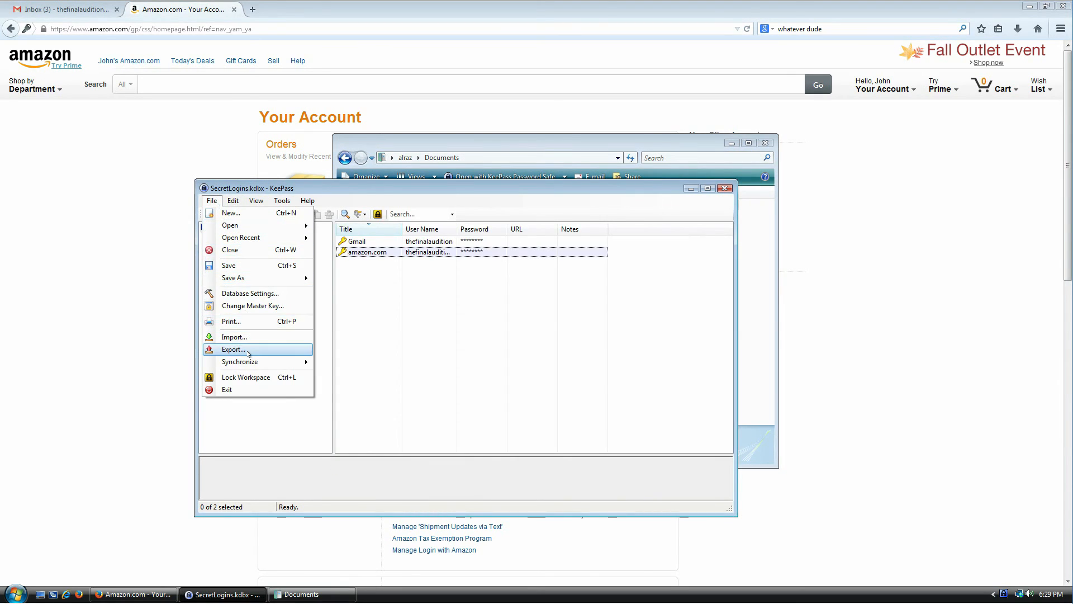
click(248, 306)
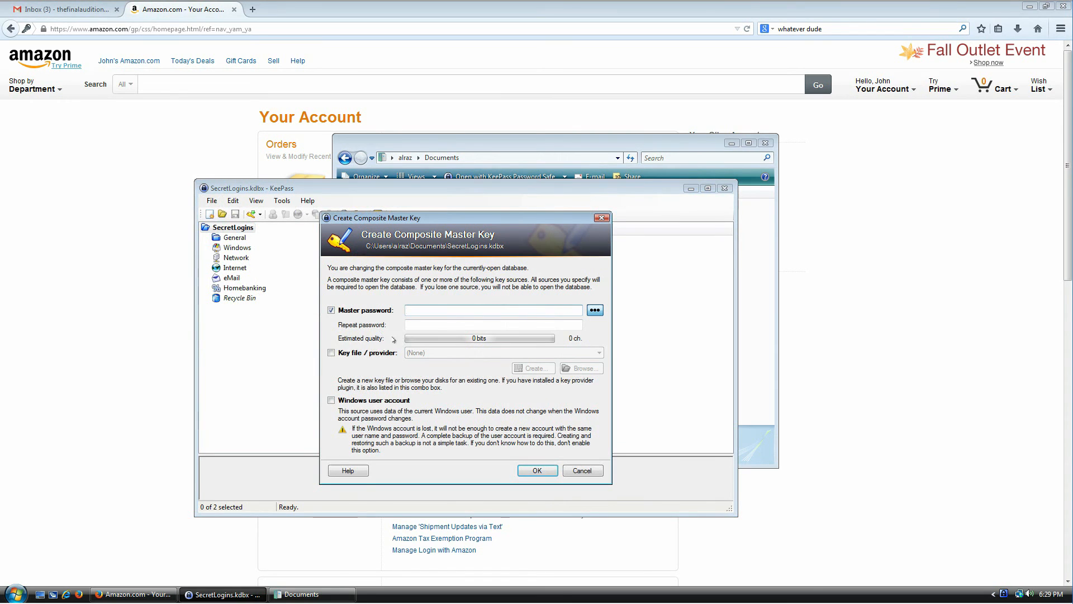
click(367, 354)
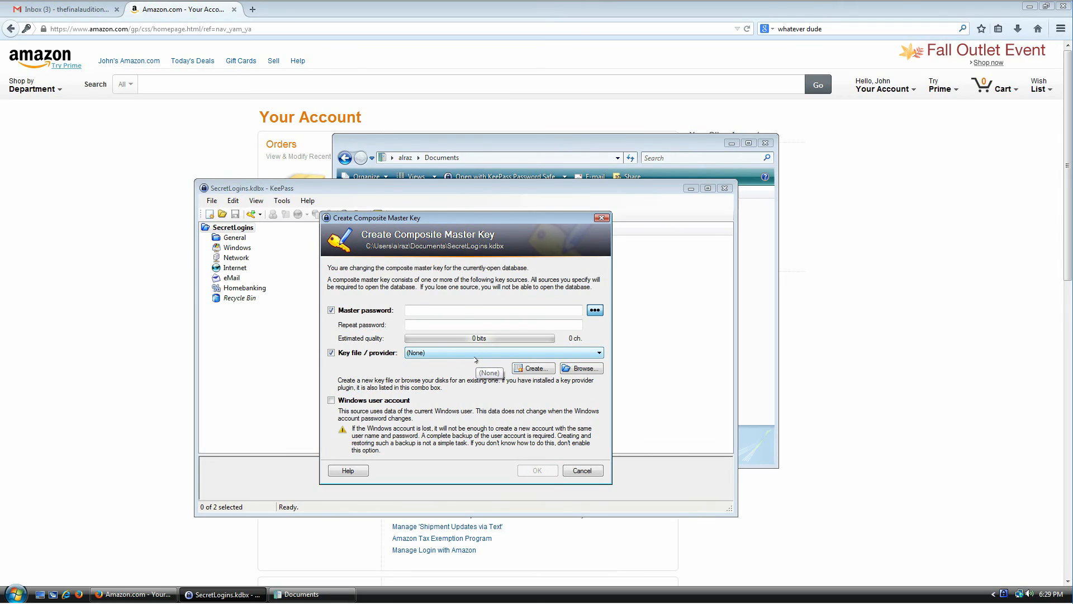
click(509, 309)
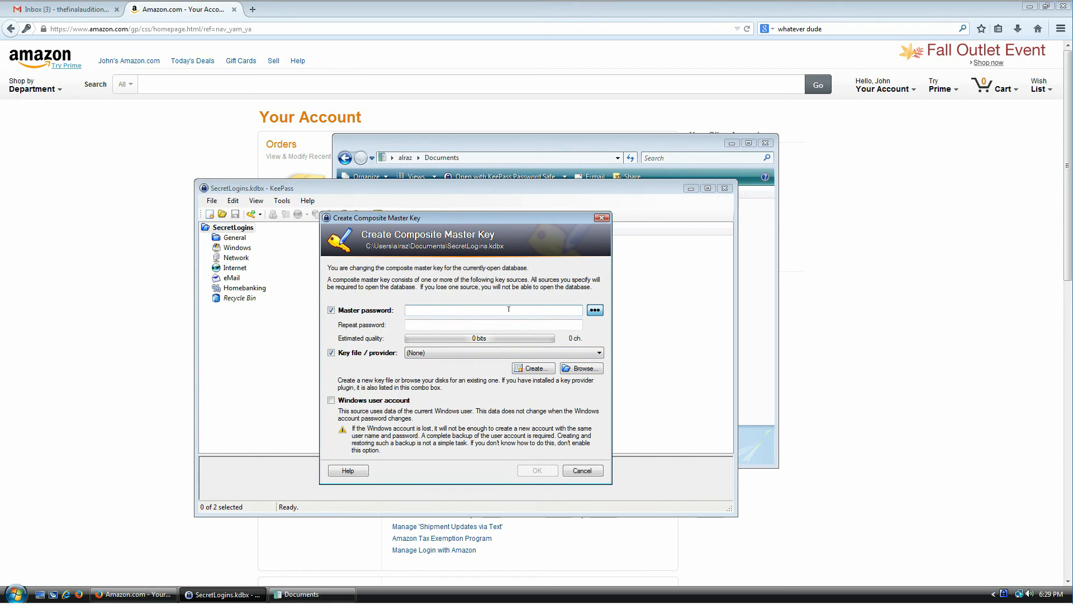
text(•••••••••••)
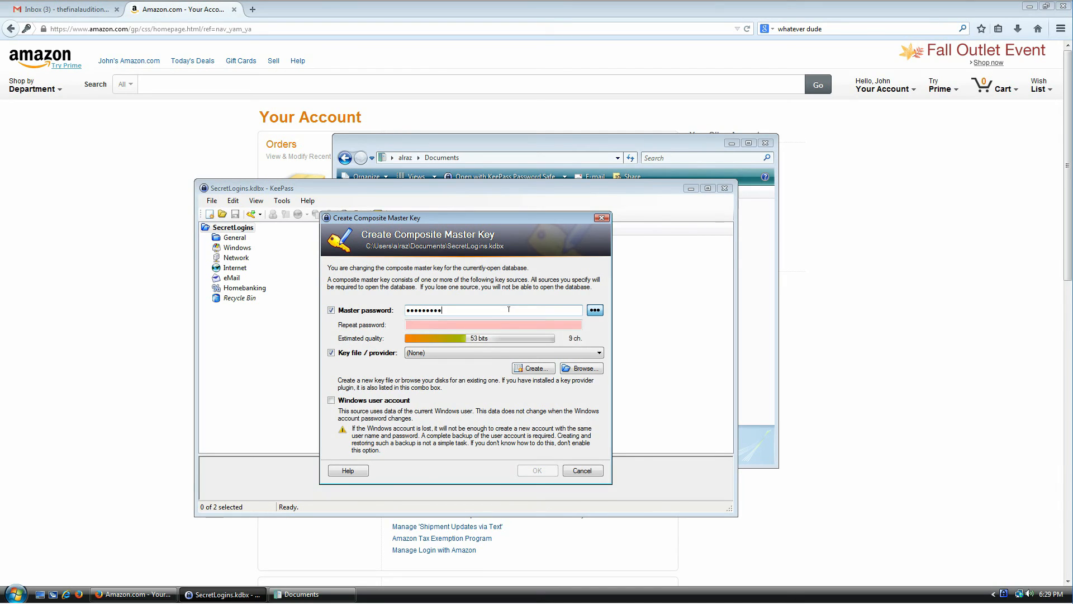
text(••••••••••••••••••••••••)
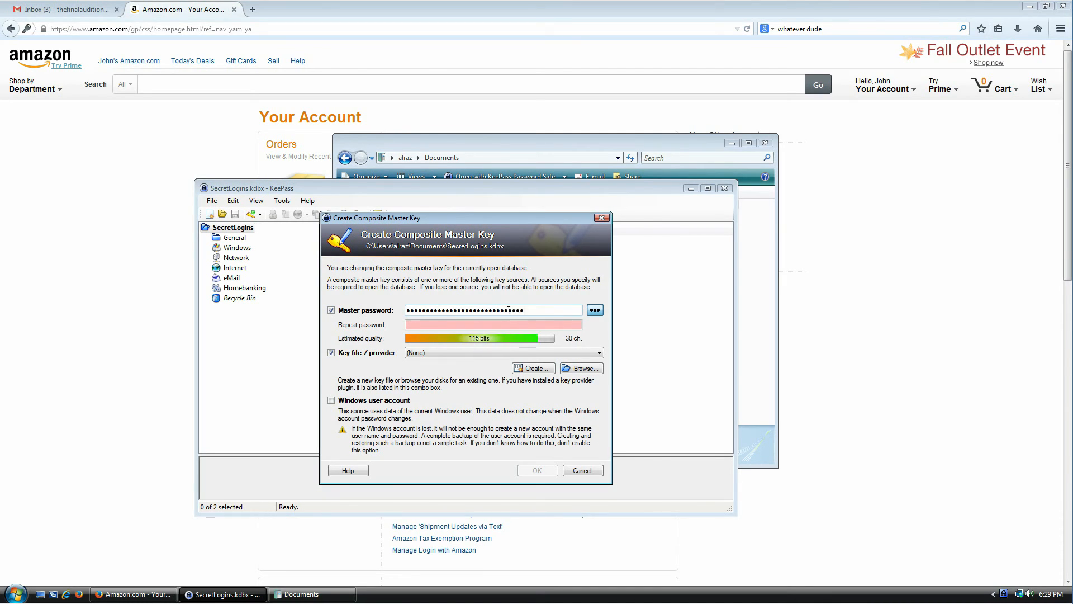
key(Tab)
key(Tab)
text(••••••••••••••••••••••••••••••••)
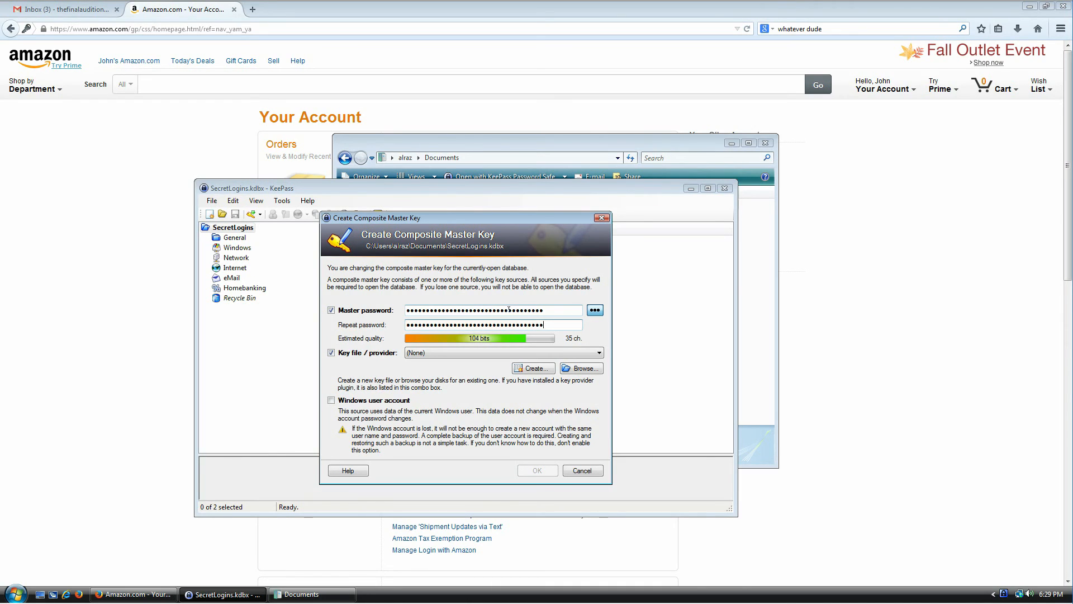
- Choose Love Comes.wma from Music > Sample Music as the key file
click(464, 357)
click(463, 356)
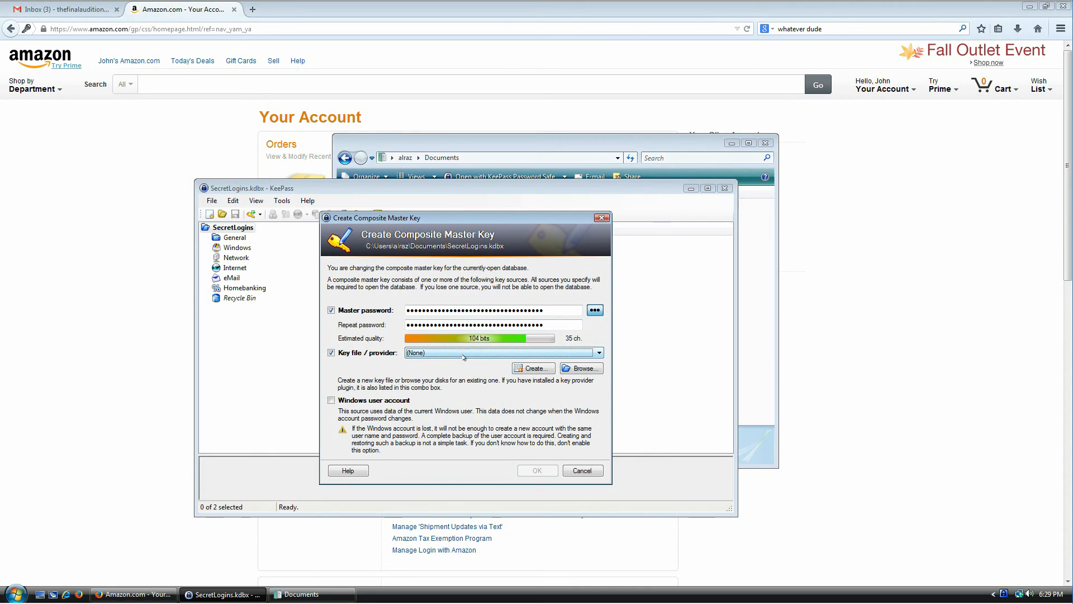
click(594, 373)
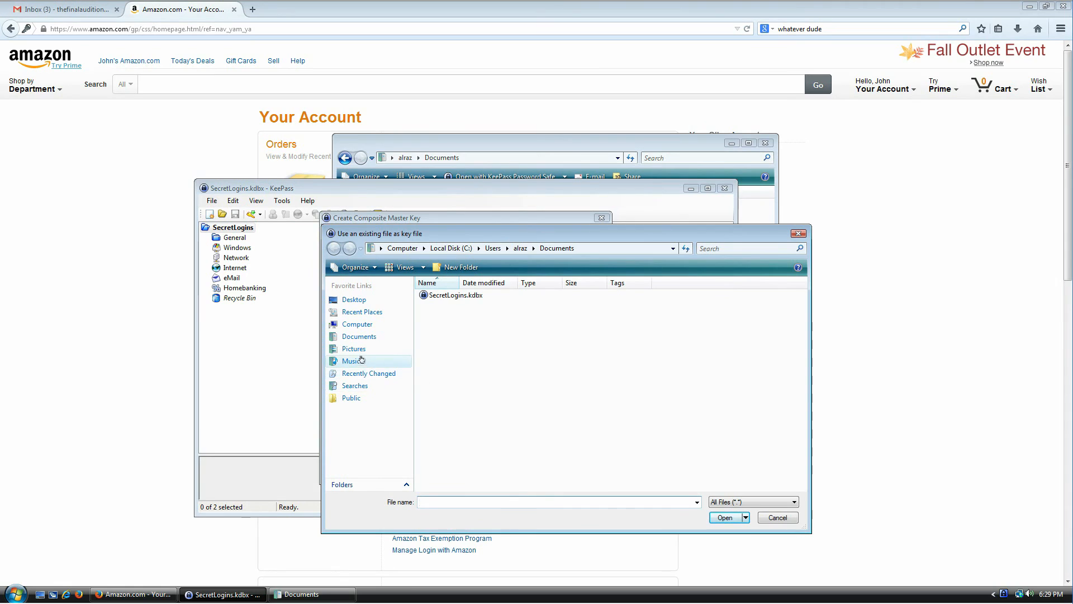
click(352, 361)
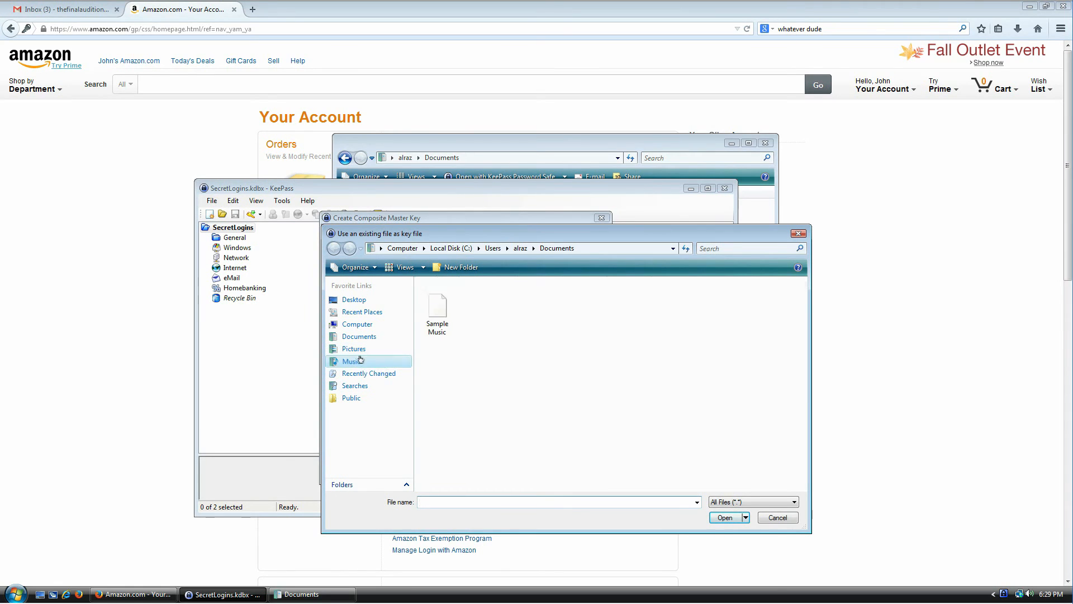
double_click(435, 324)
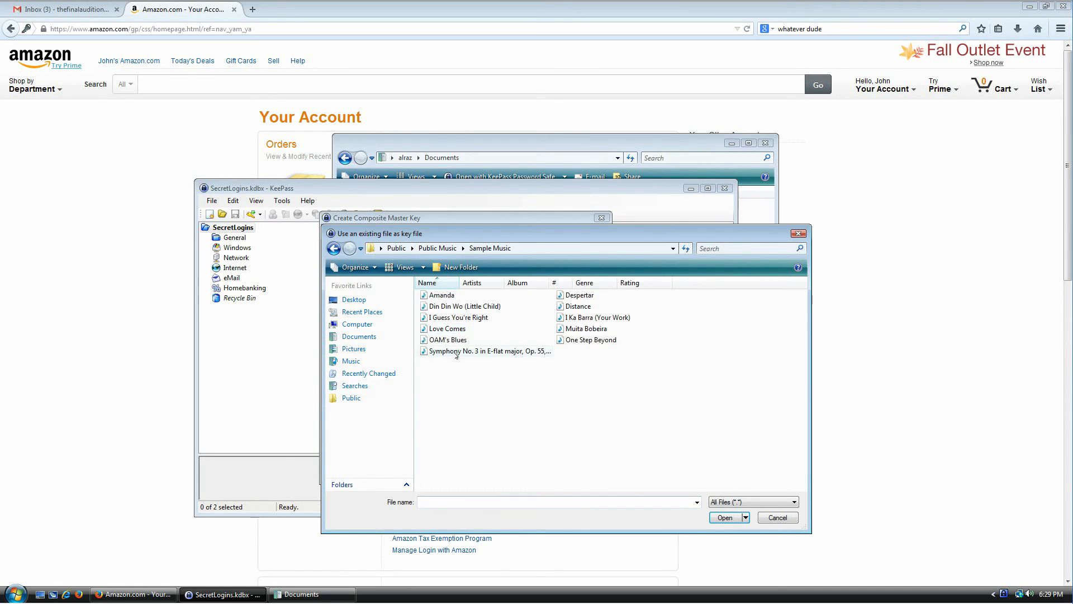
click(462, 329)
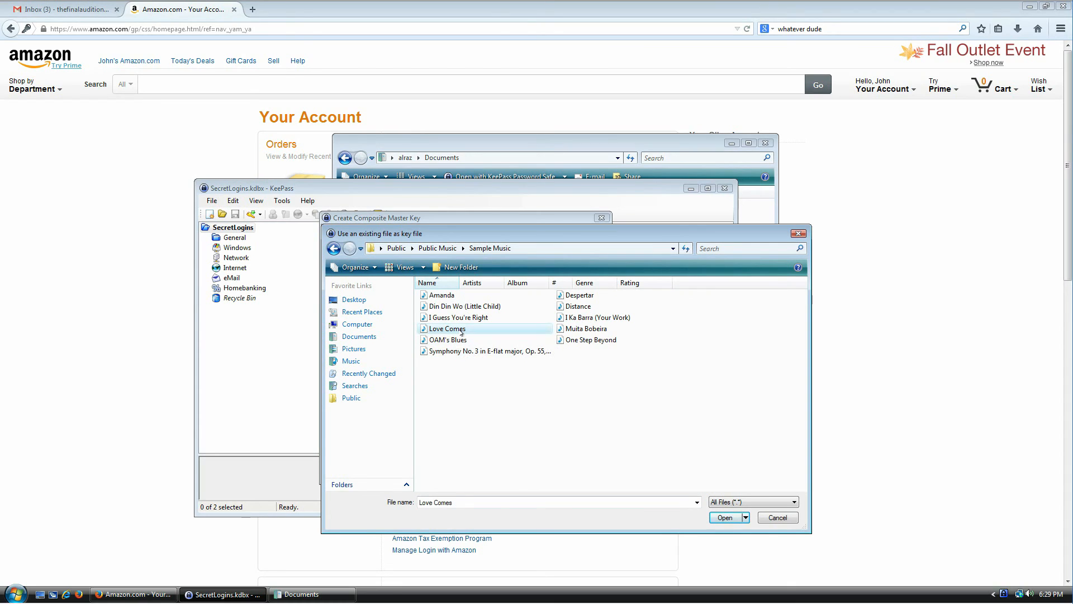
double_click(461, 330)
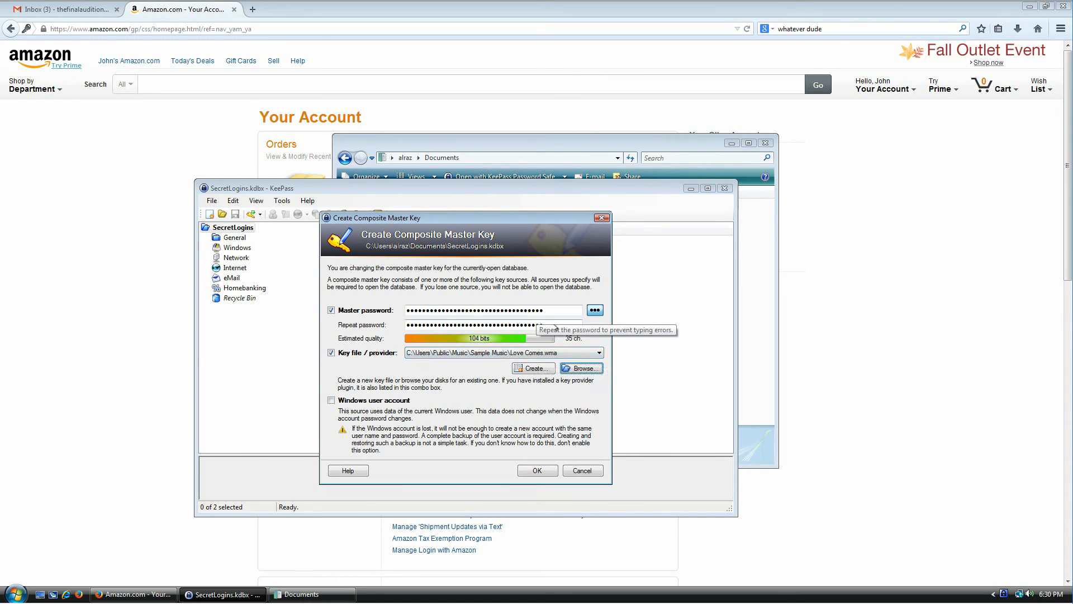
- Select the entered master password and repeat fields, then switch to the Documents window
click(565, 310)
drag(564, 309, 382, 307)
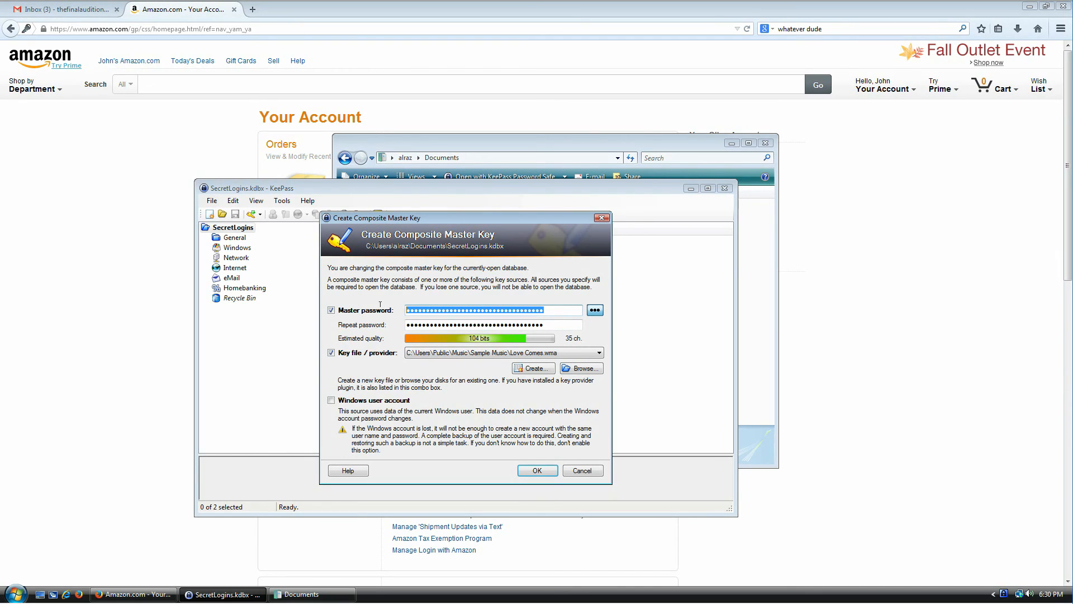
click(558, 323)
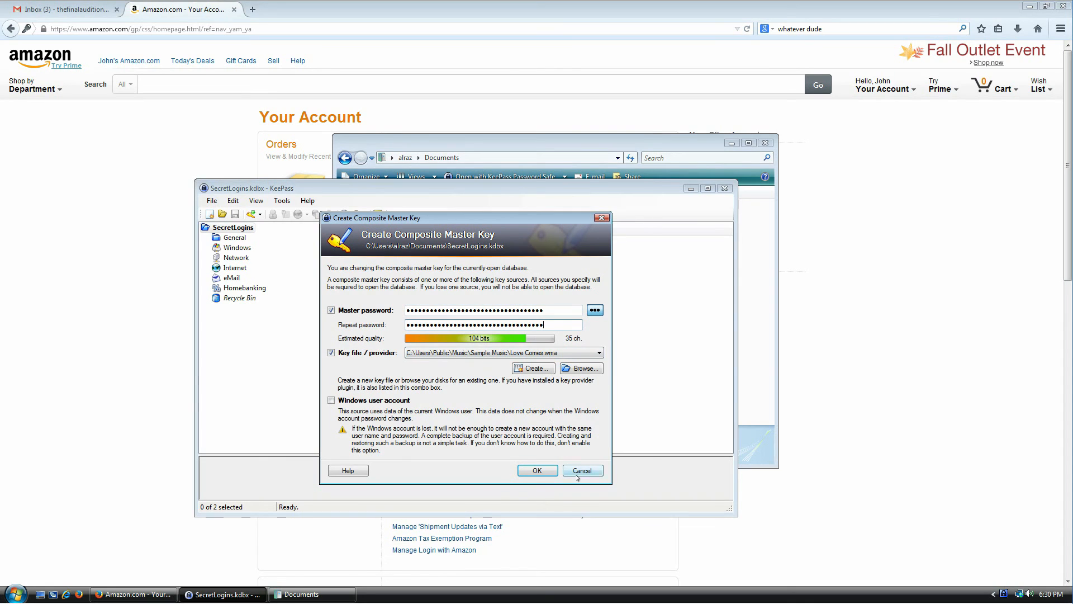
click(774, 361)
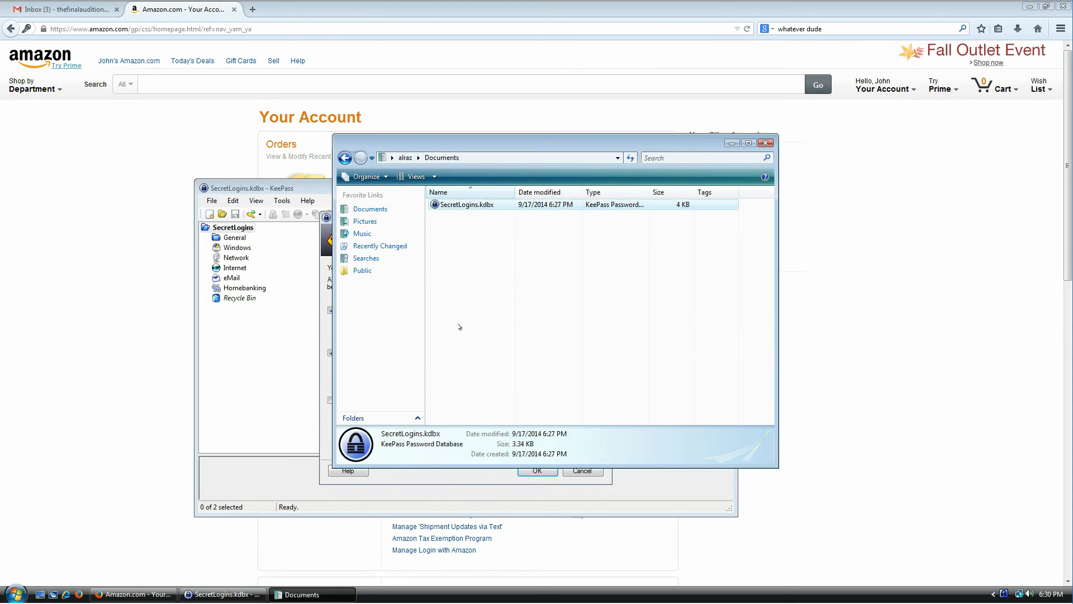
- Check the key file dropdown without changing it, then cancel the Create Composite Master Key dialog
click(495, 480)
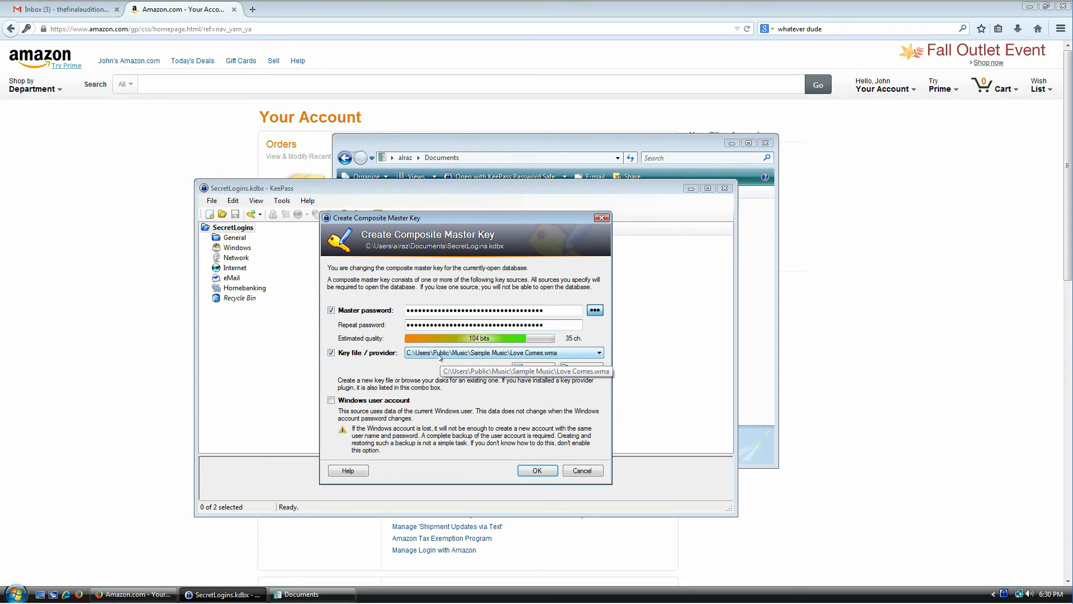
click(500, 352)
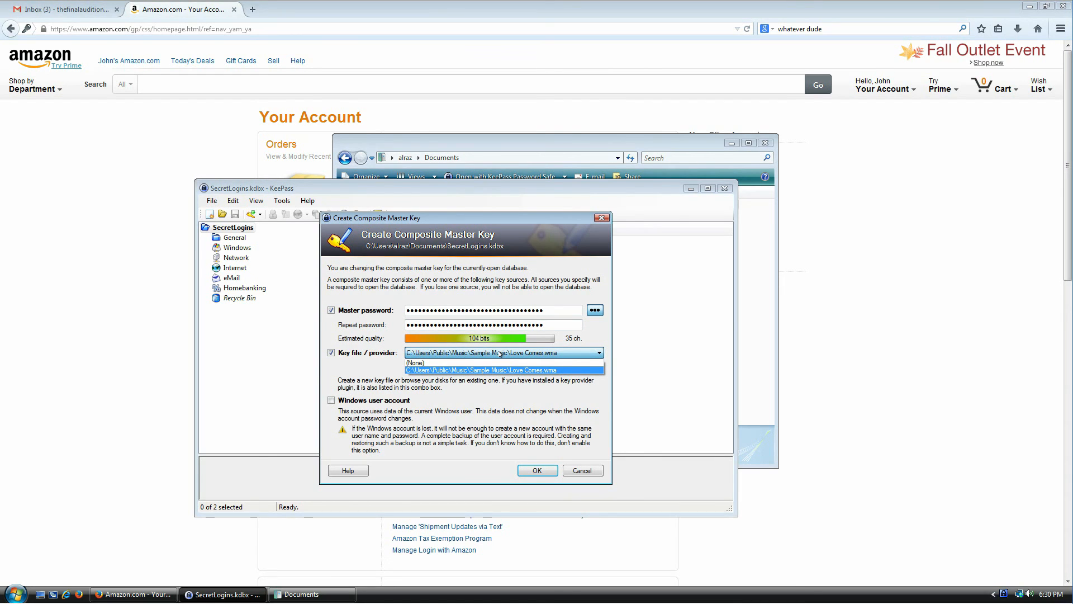
click(501, 354)
click(765, 278)
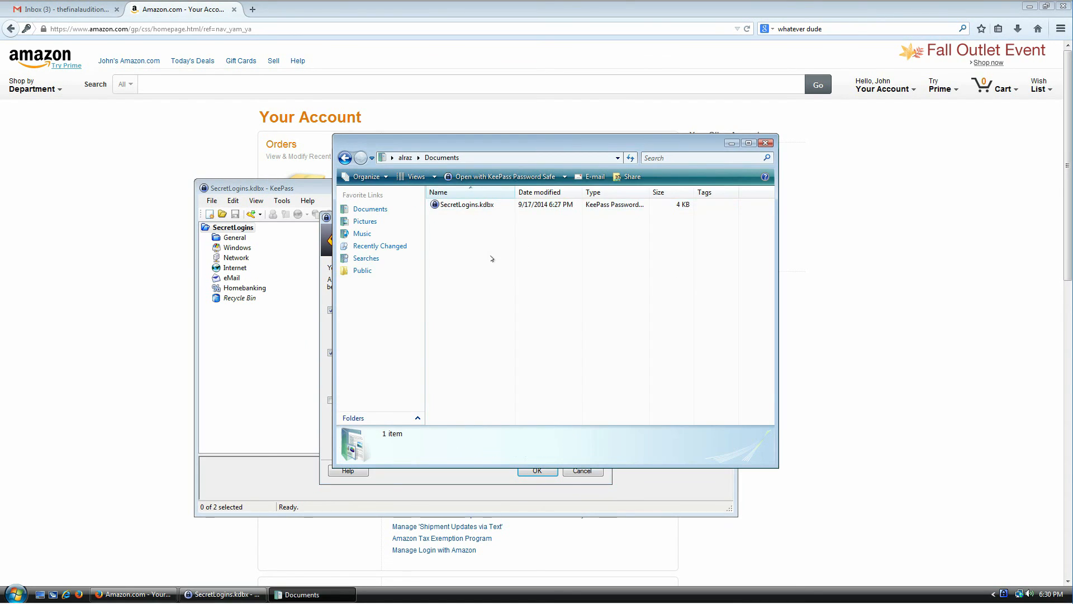
click(436, 477)
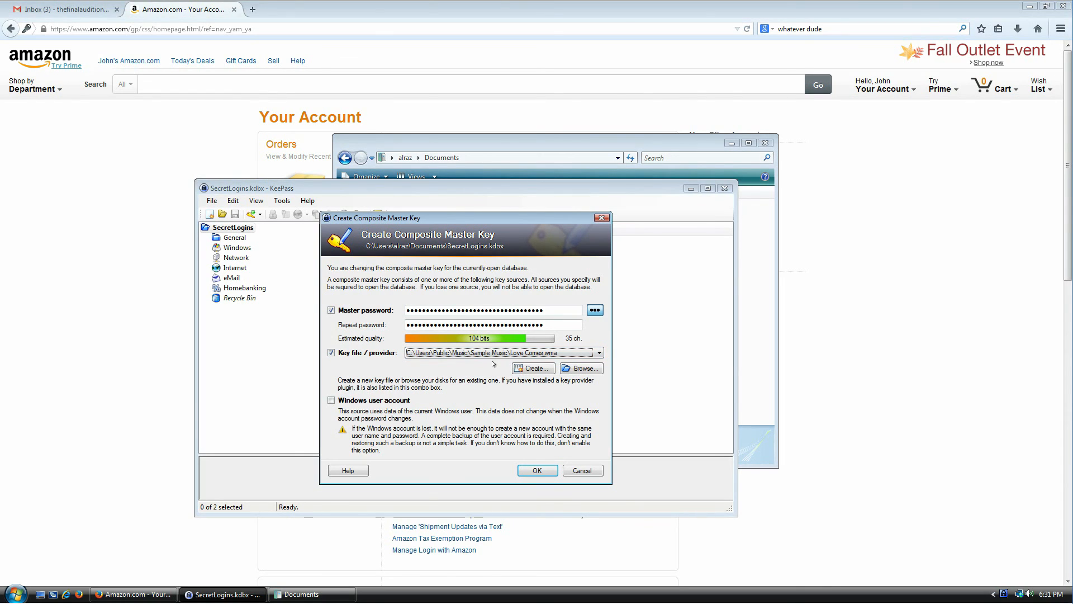
click(763, 256)
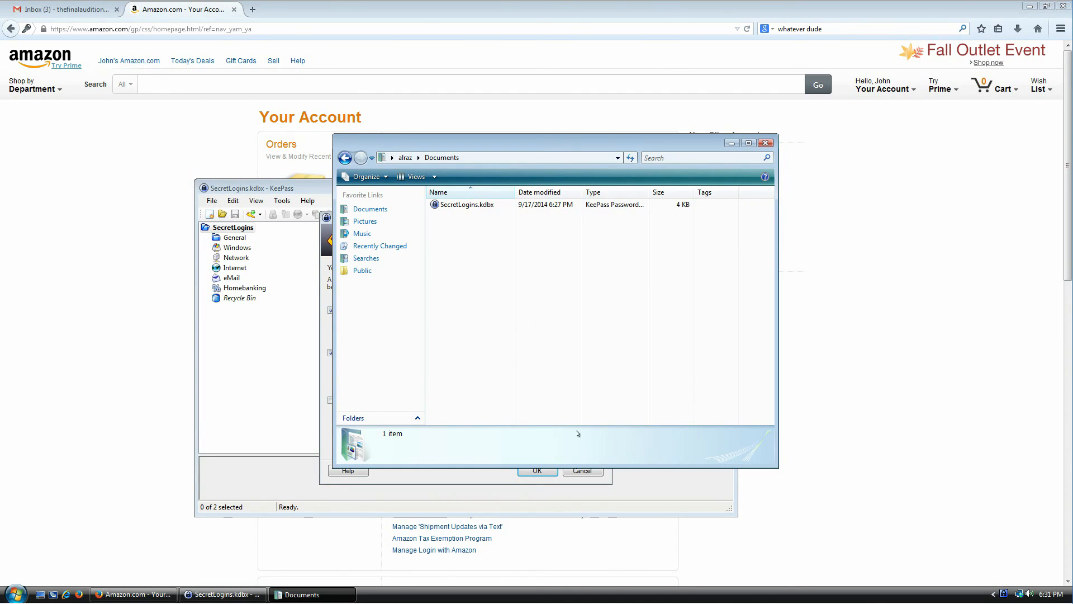
click(581, 472)
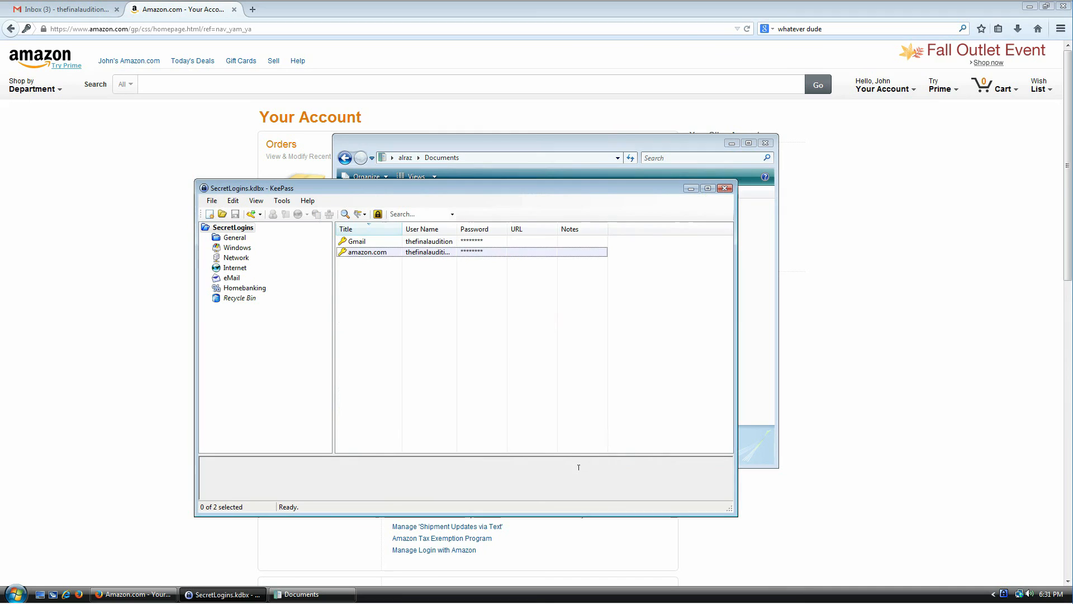
click(317, 594)
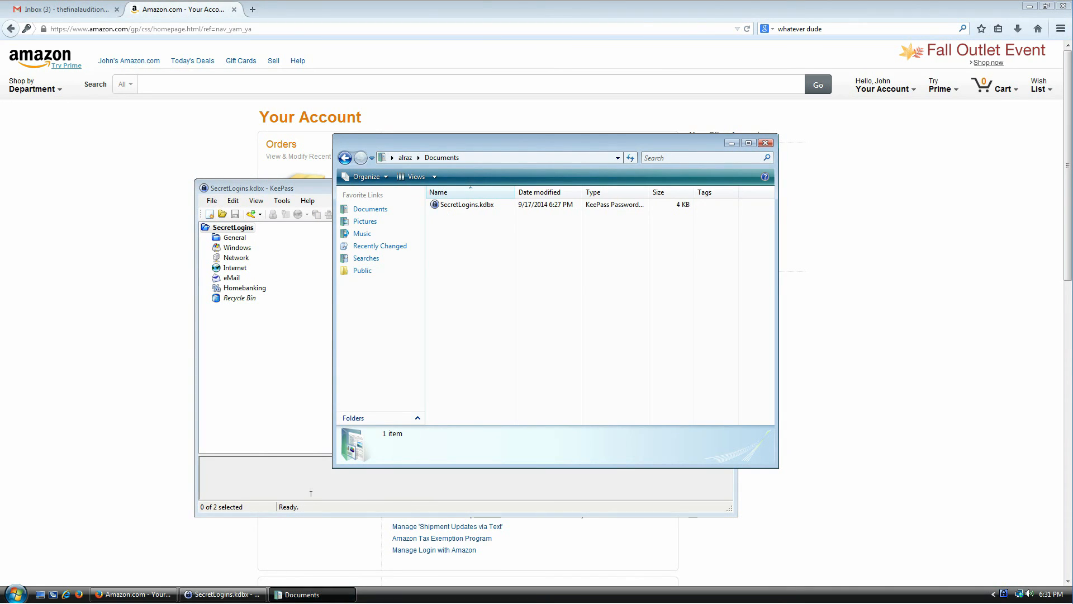
- Launch Notepad, type 'this is my key file' and save it as 1.txt in Documents
key(super)
key(Return)
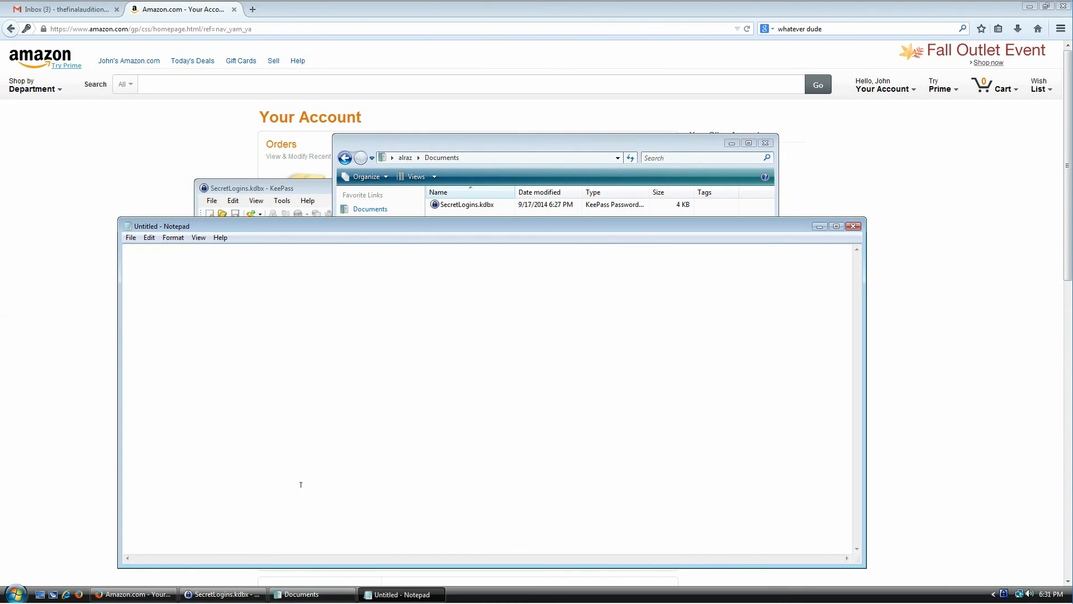
key(ctrl+s)
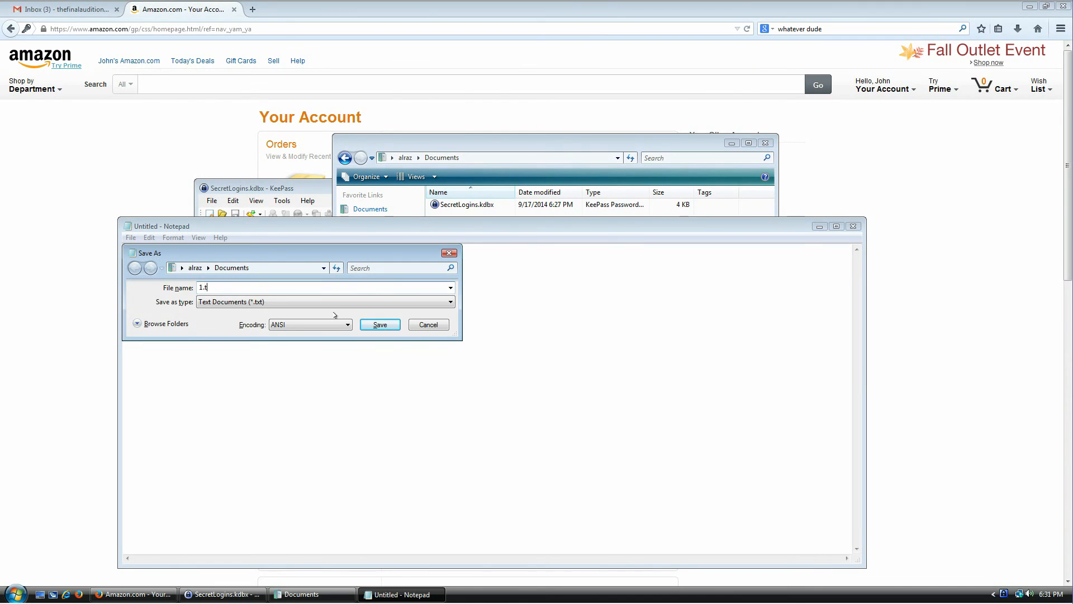
key(Return)
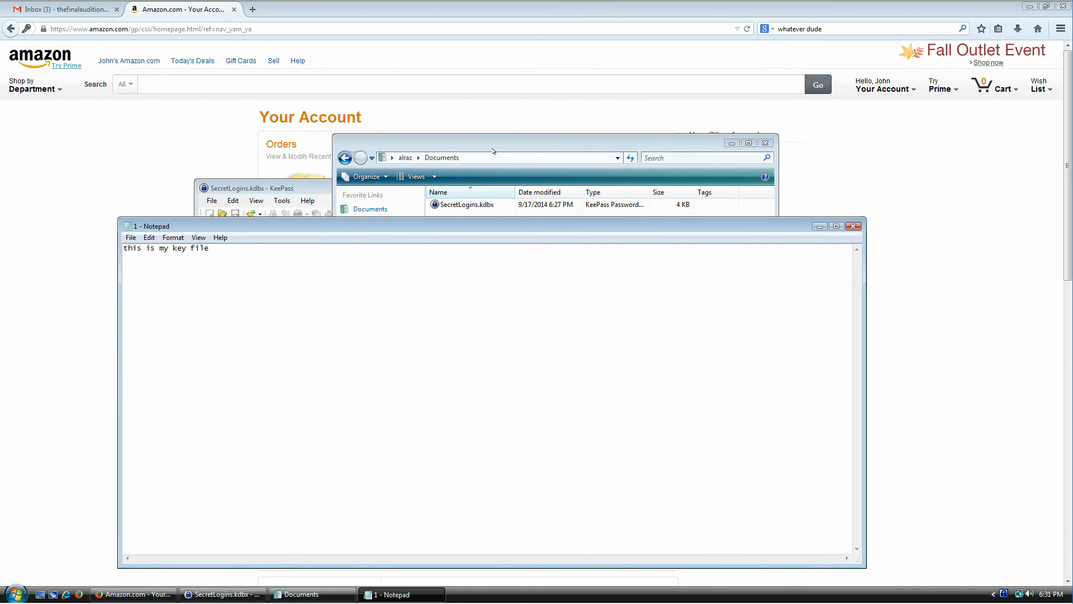
drag(492, 147, 578, 82)
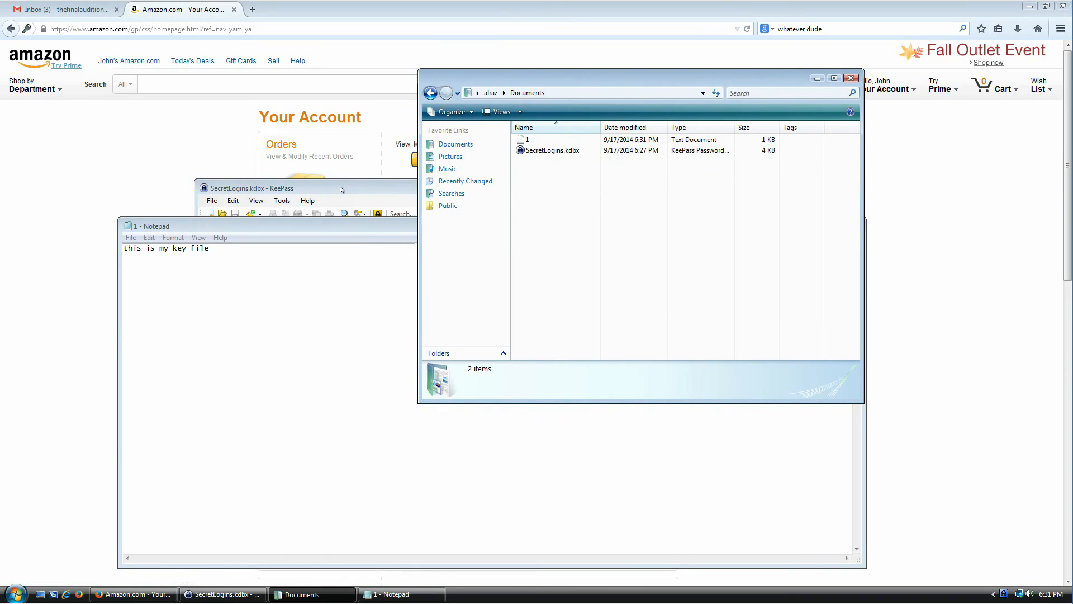
- Begin changing the master key and enter a 6-character password twice
click(342, 189)
click(211, 200)
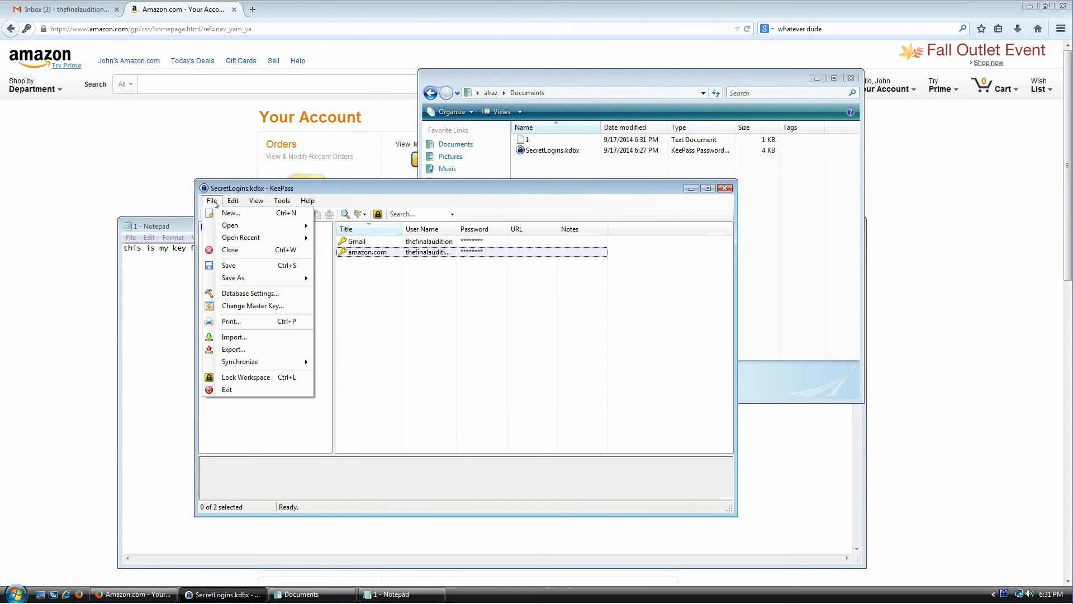
click(242, 307)
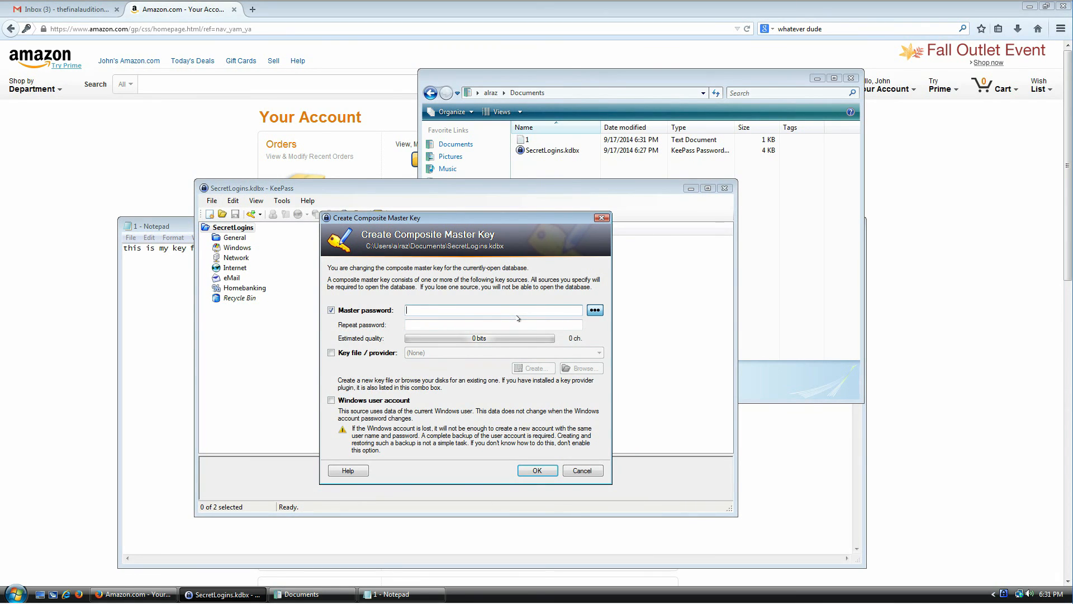
text(••••••)
key(Tab)
text(••••••)
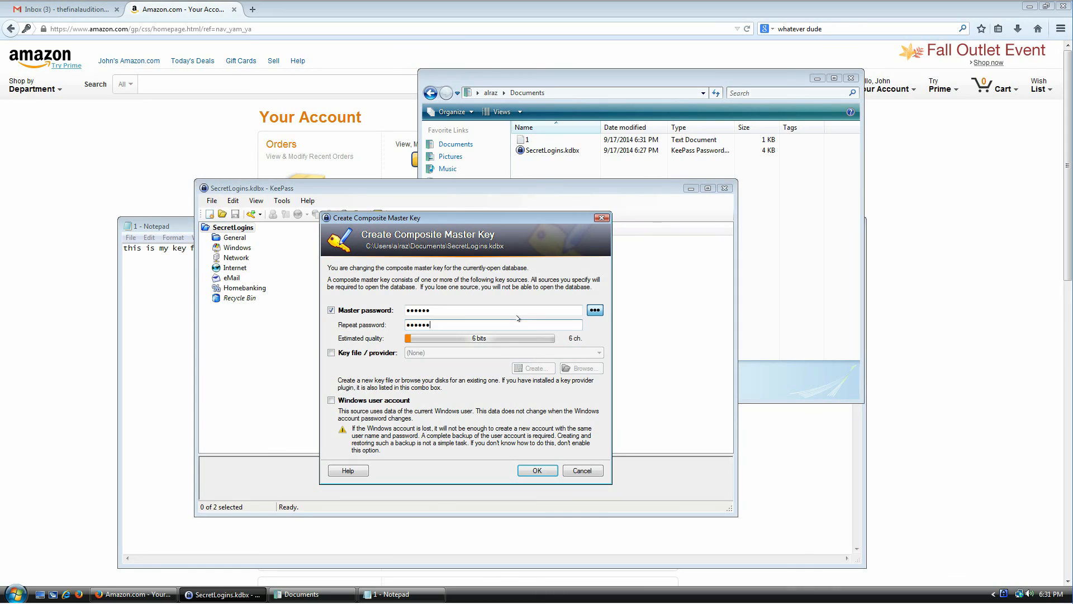
- Add 1.txt from Documents as the key file and confirm the new master key
click(355, 353)
click(582, 368)
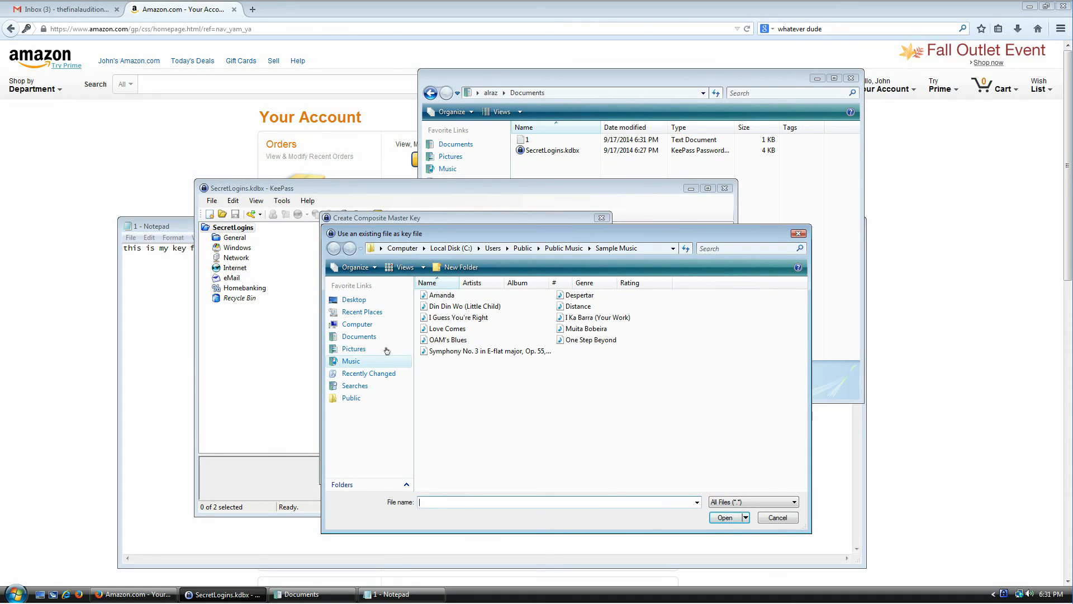
click(359, 336)
double_click(432, 295)
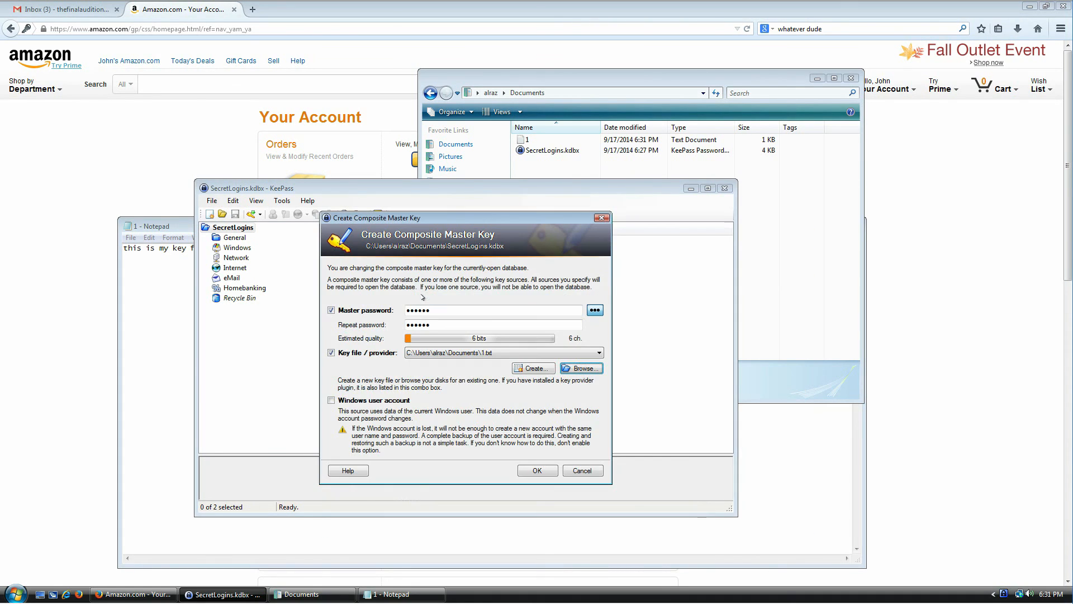
click(527, 468)
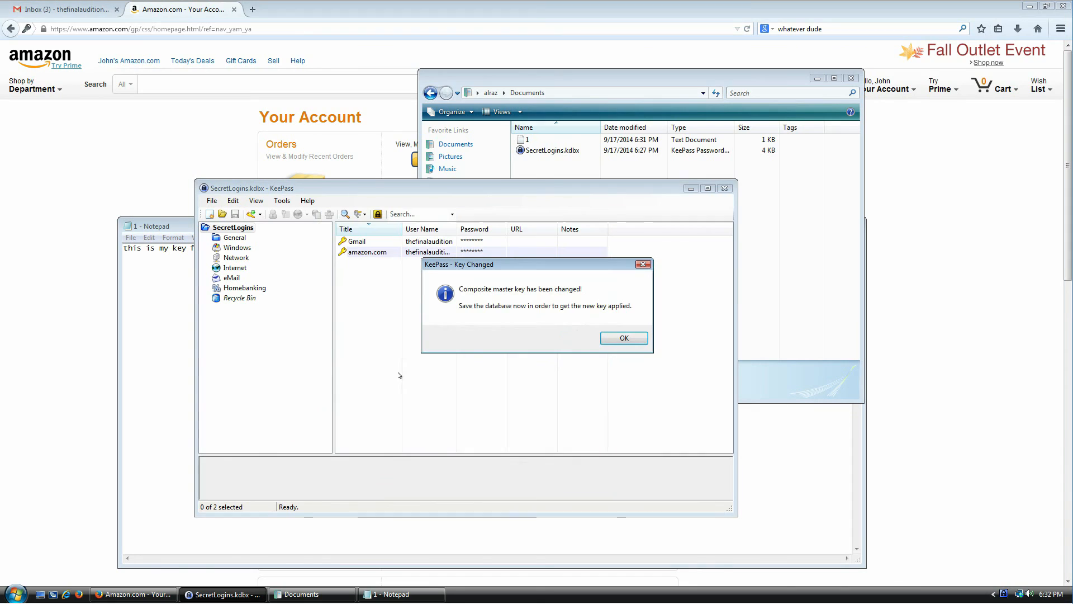
click(635, 335)
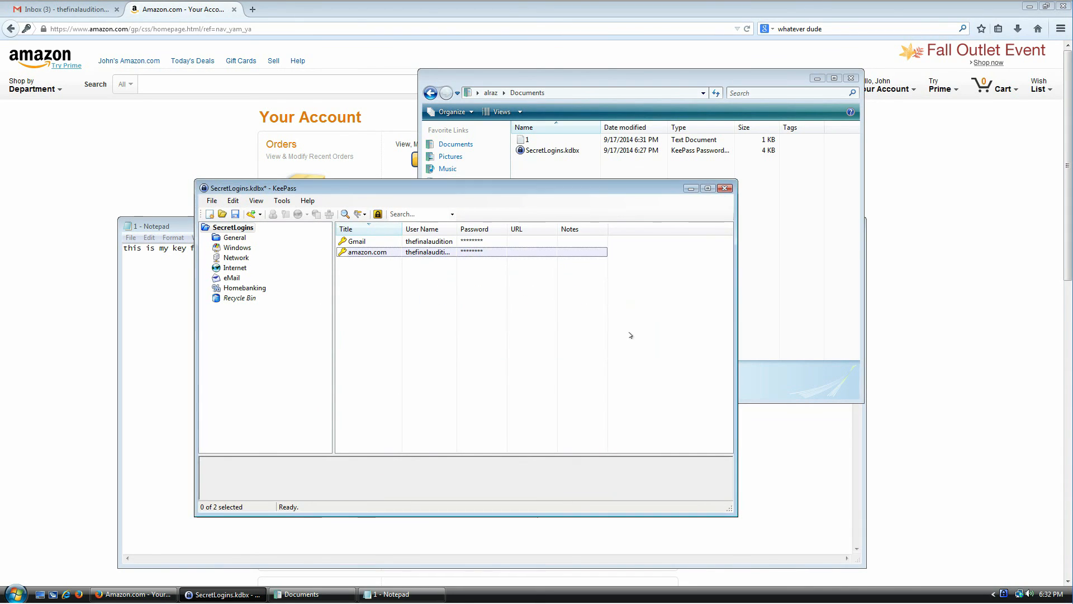
- Save the re-keyed database and close it
click(235, 214)
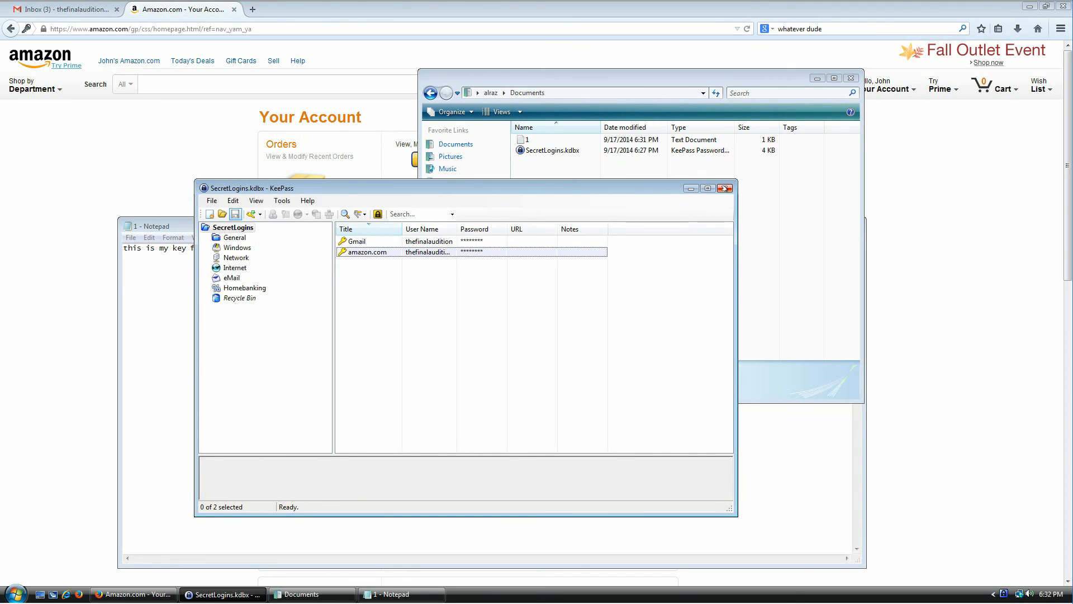
click(213, 201)
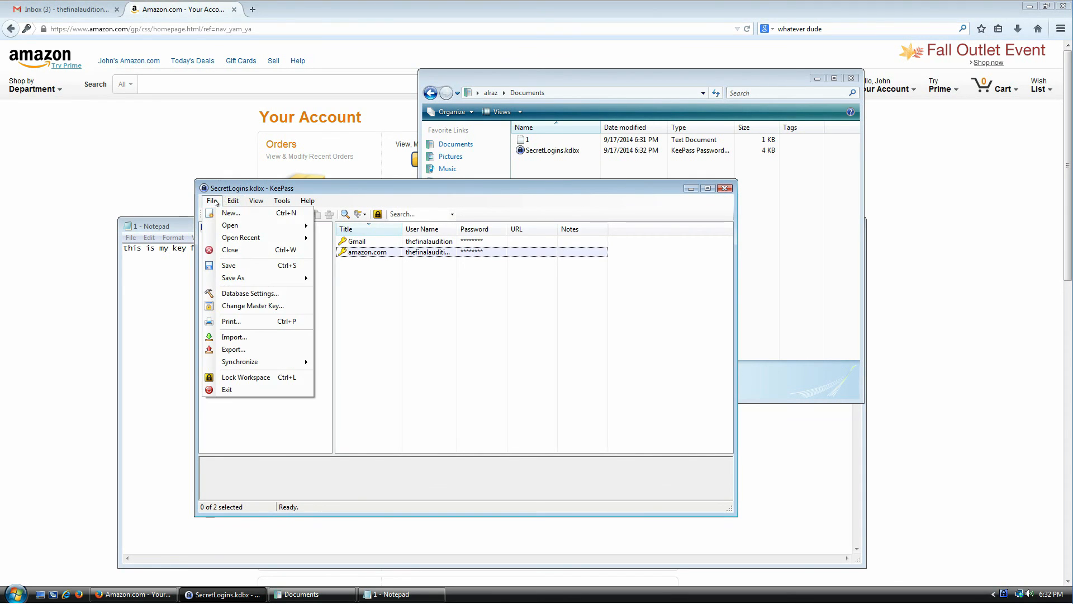
click(227, 250)
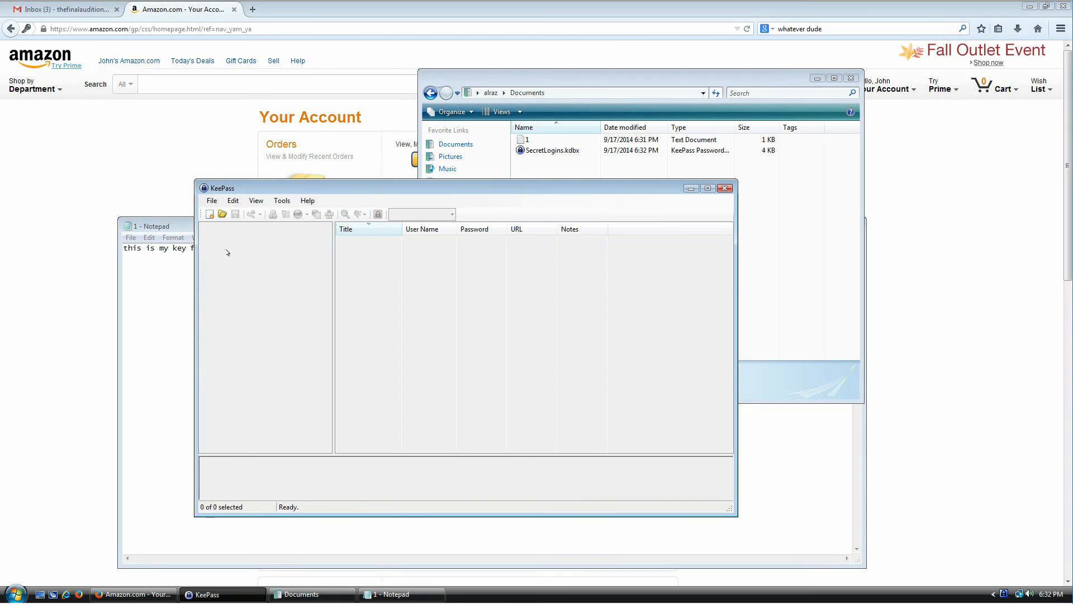
- Reopen SecretLogins.kdbx using the 6-character password and the 1.txt key file
click(221, 214)
double_click(329, 267)
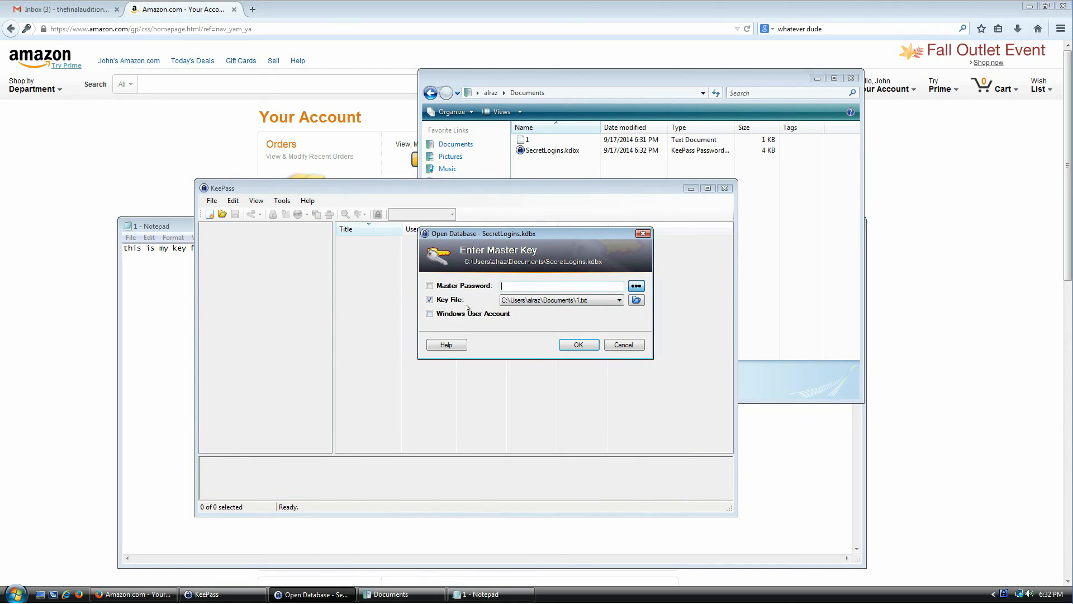
click(579, 300)
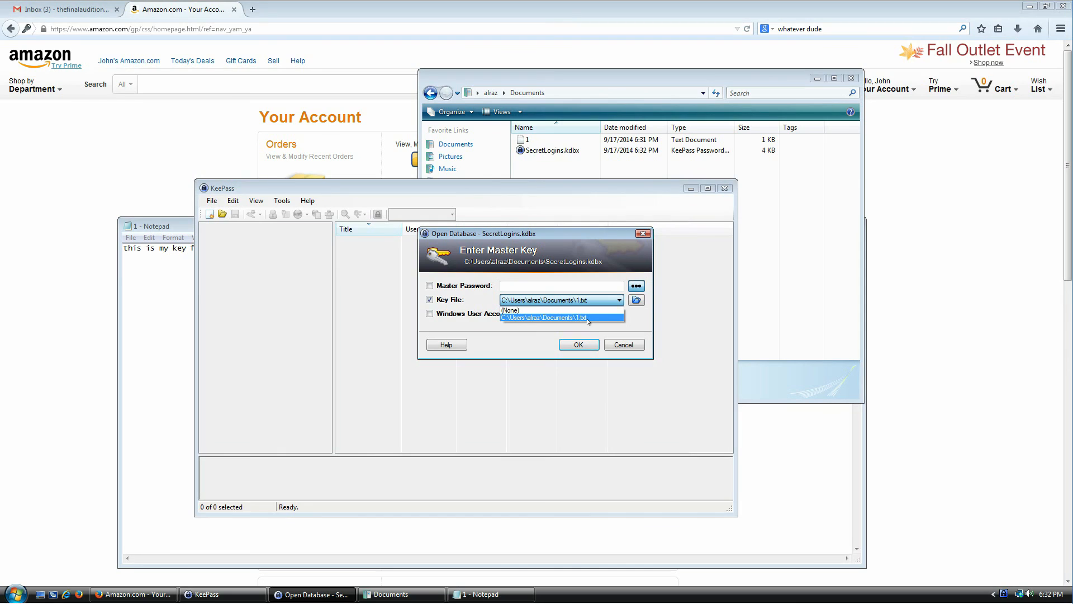
click(588, 318)
click(530, 285)
text(••••••)
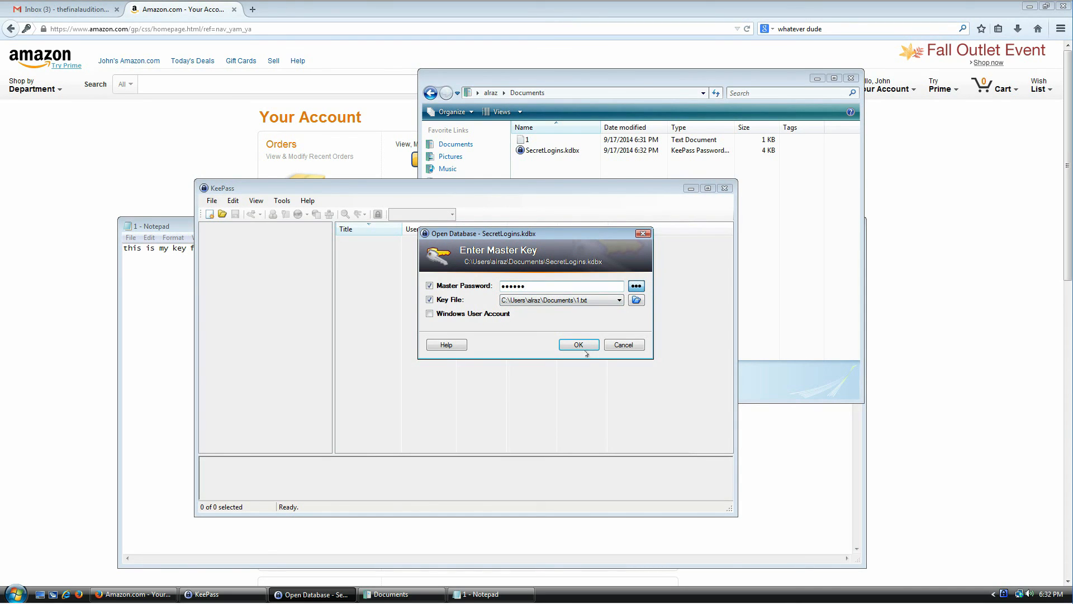
click(582, 347)
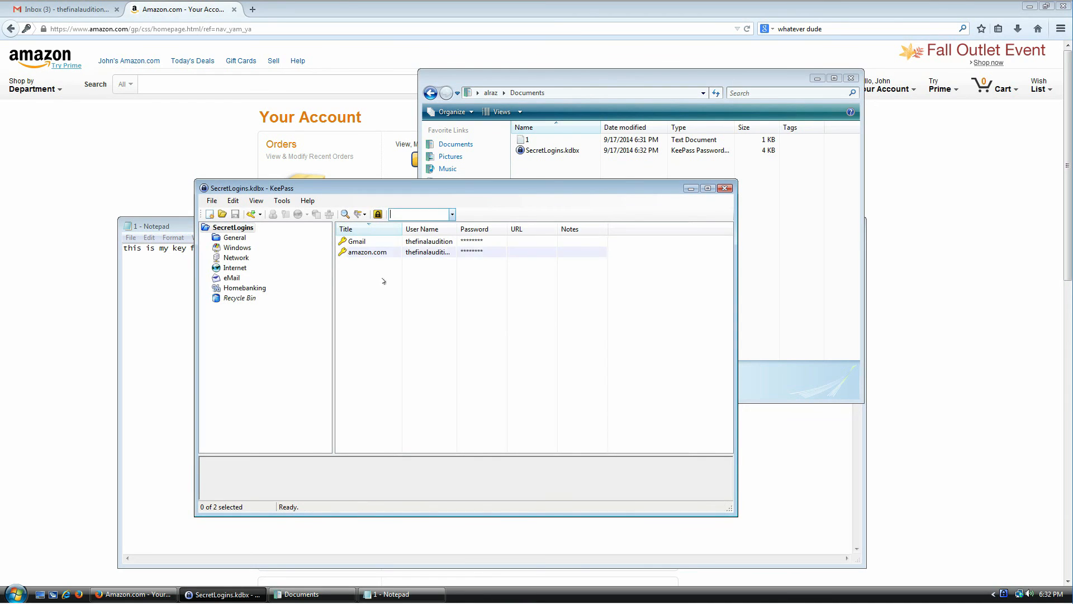
- Close the database and reopen SecretLogins.kdbx via File > Open > Open File
click(212, 200)
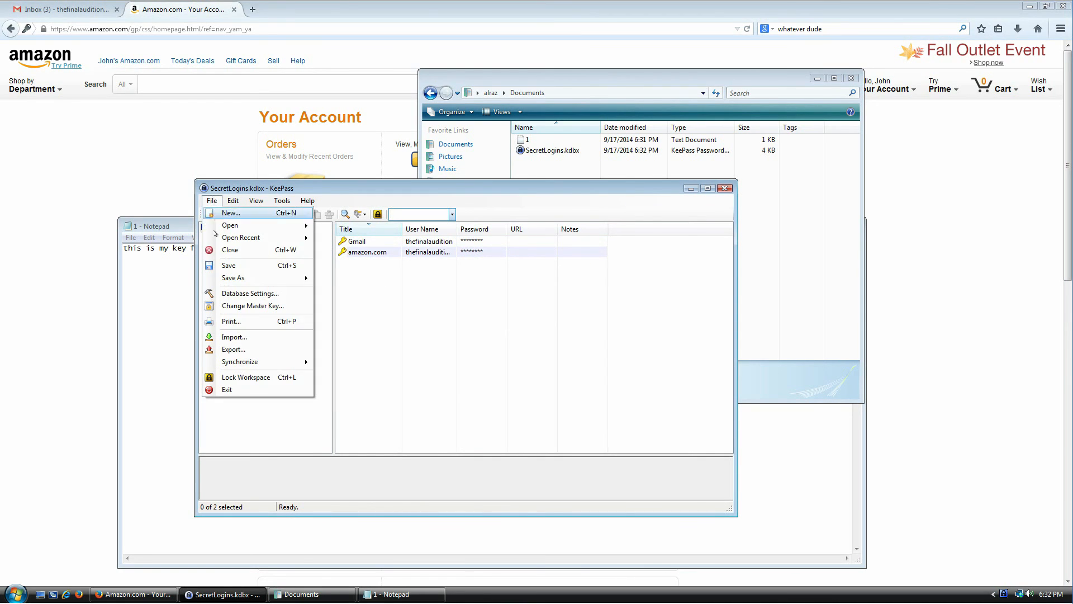
click(217, 252)
click(212, 200)
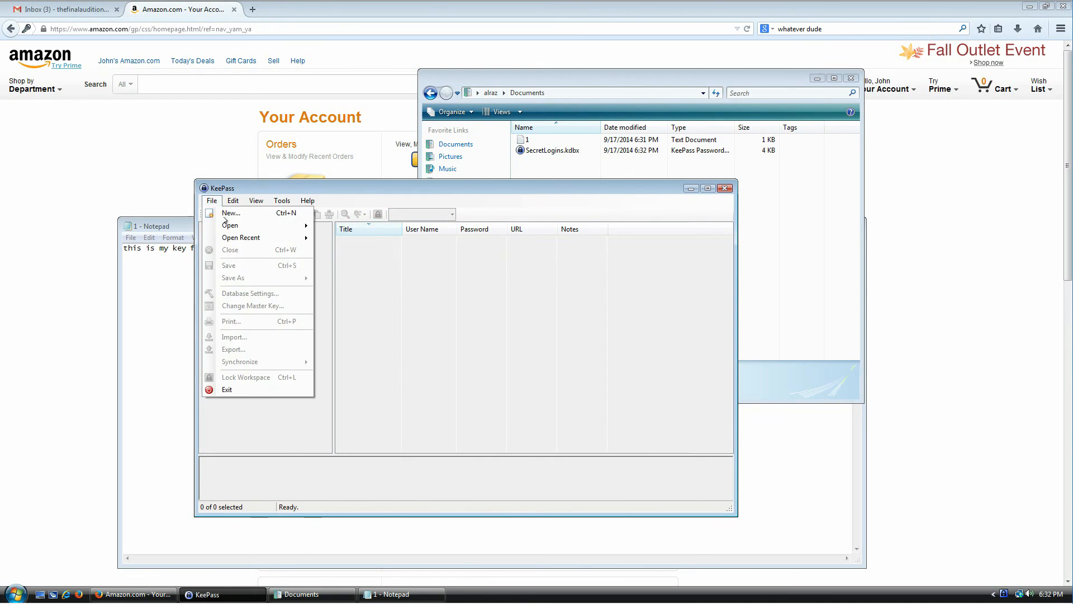
mouse_move(232, 228)
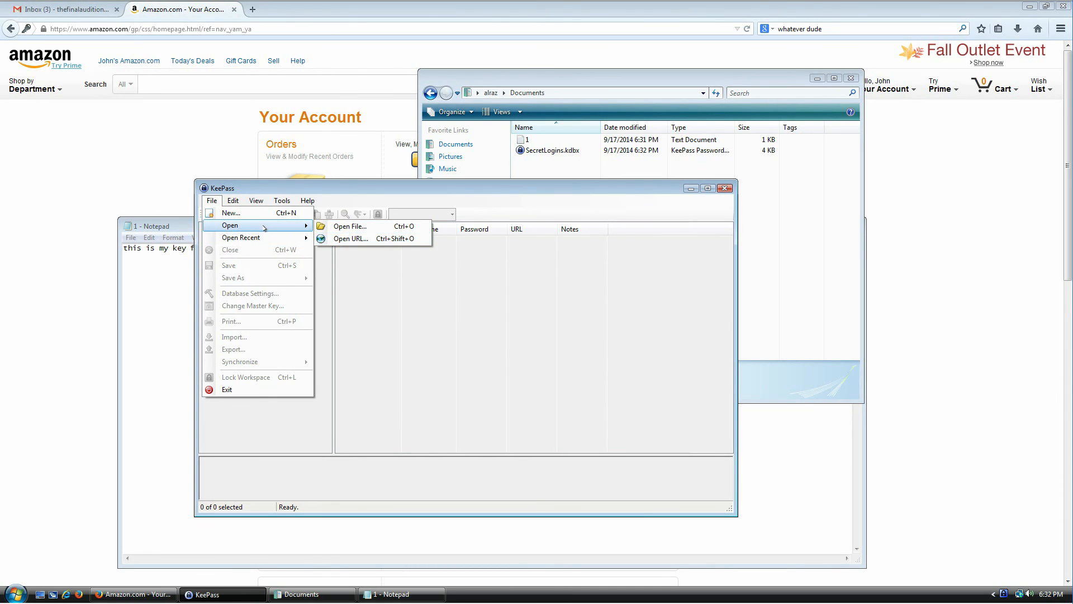
click(342, 228)
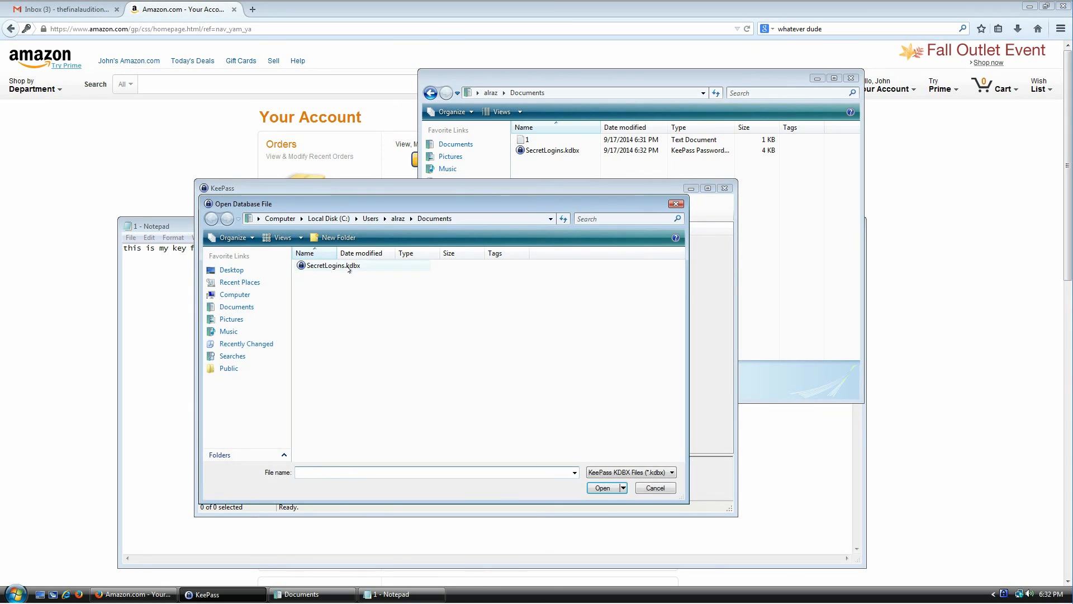
double_click(349, 266)
- Try unlocking with a Sample Music song as key file and dismiss the invalid key error
click(637, 300)
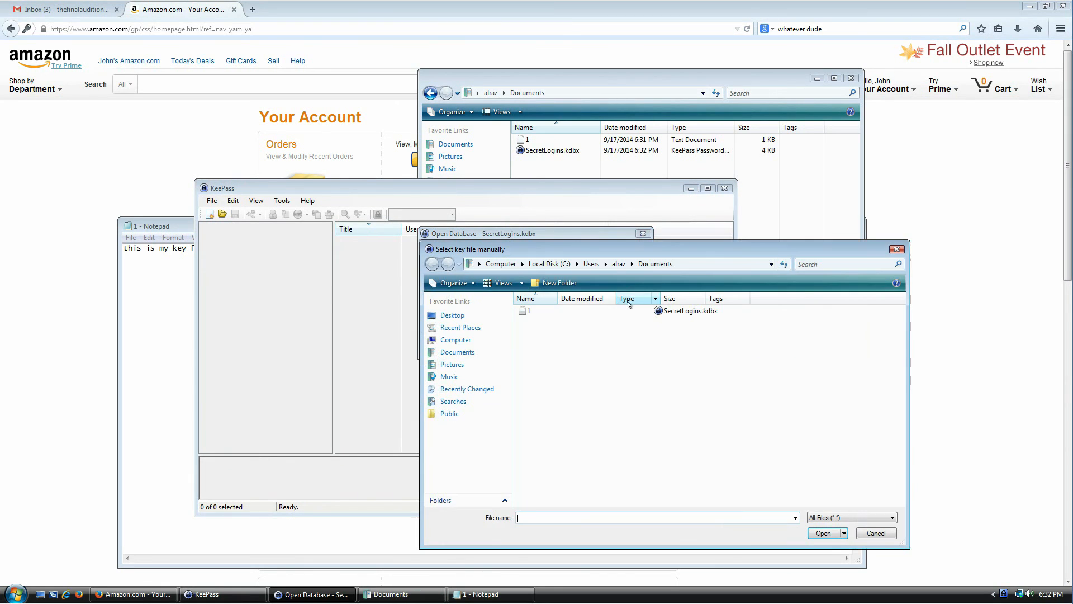
click(475, 376)
double_click(547, 346)
double_click(556, 343)
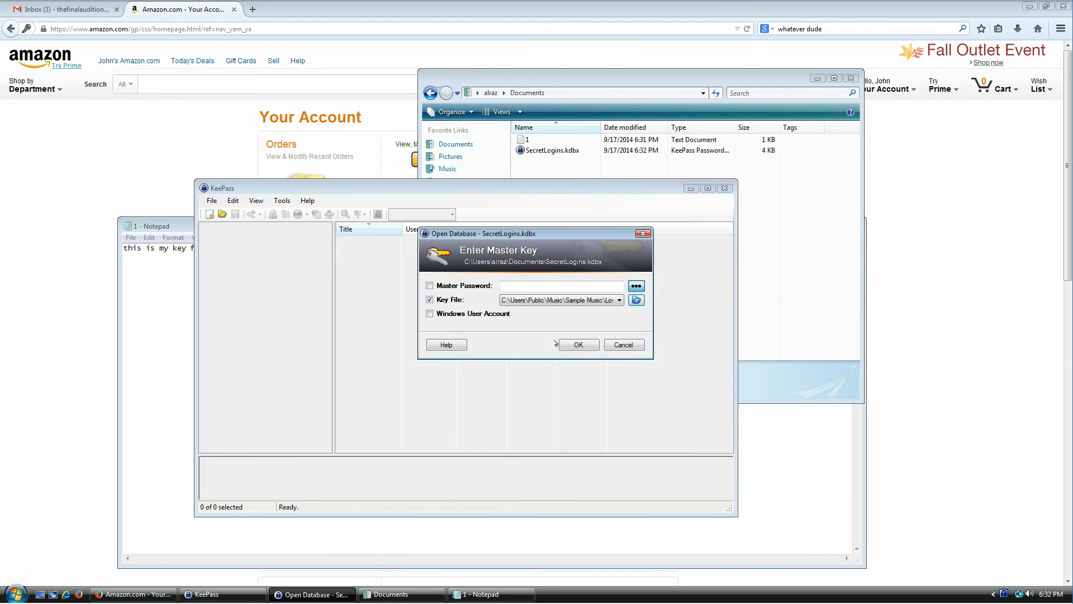
text(•••••)
click(562, 343)
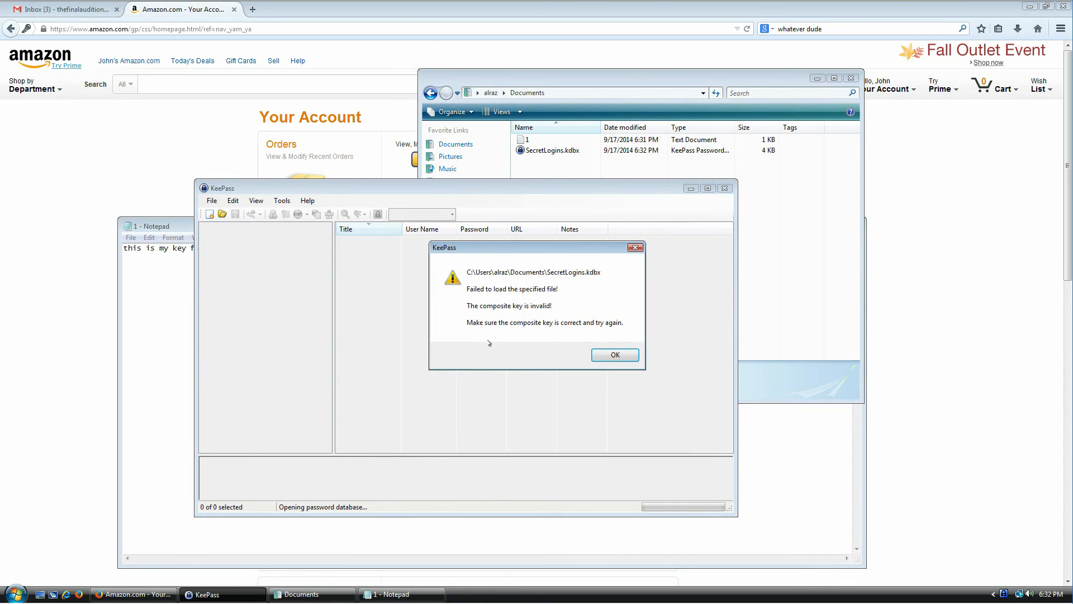
click(607, 356)
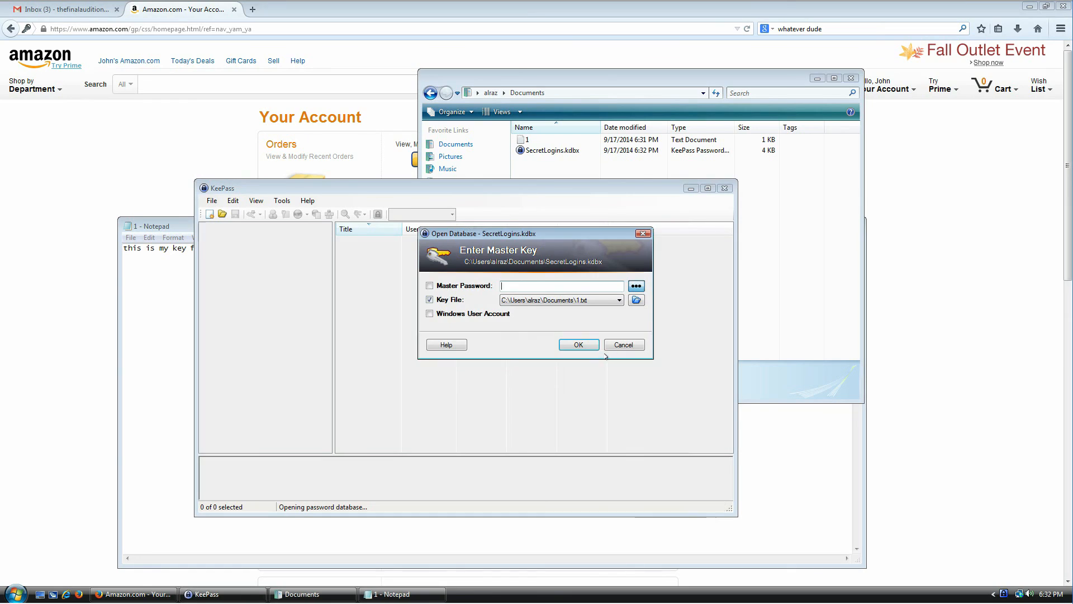
- Switch the key file back to 1.txt and bring Notepad's key file text forward
click(620, 301)
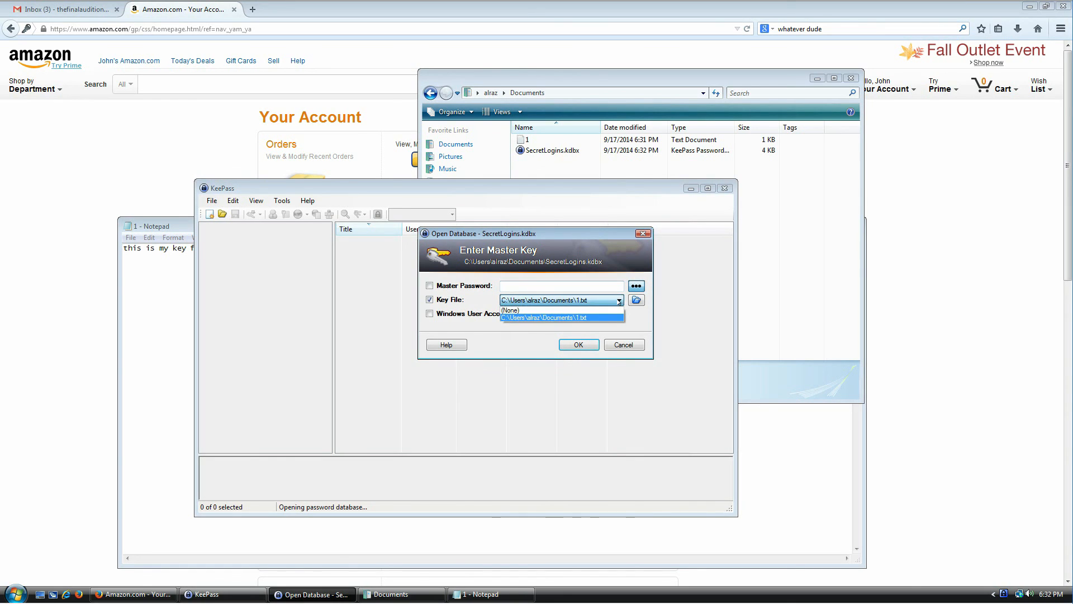
click(591, 318)
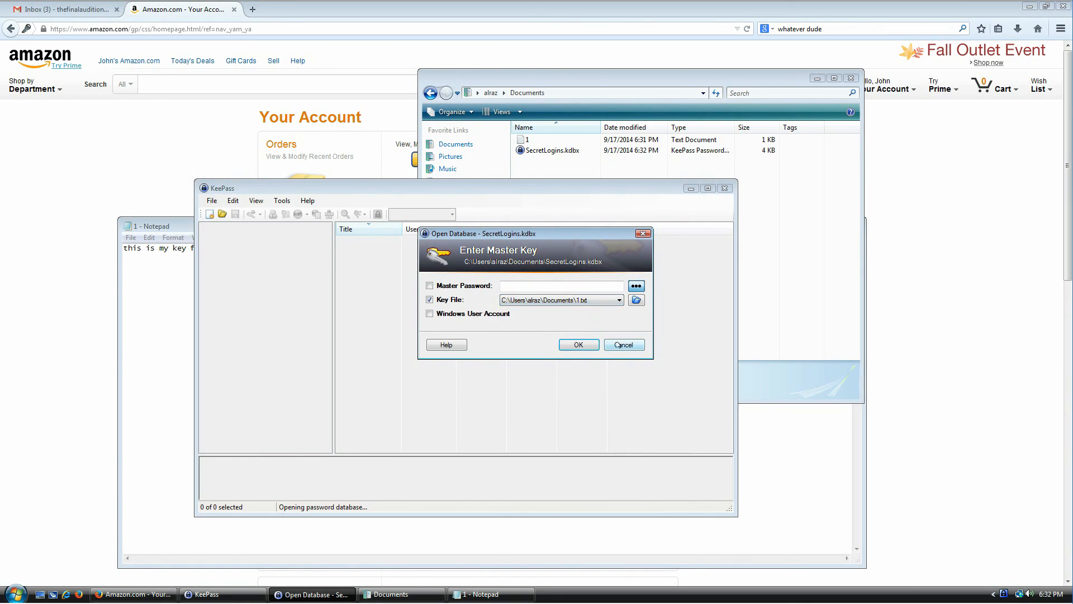
click(173, 292)
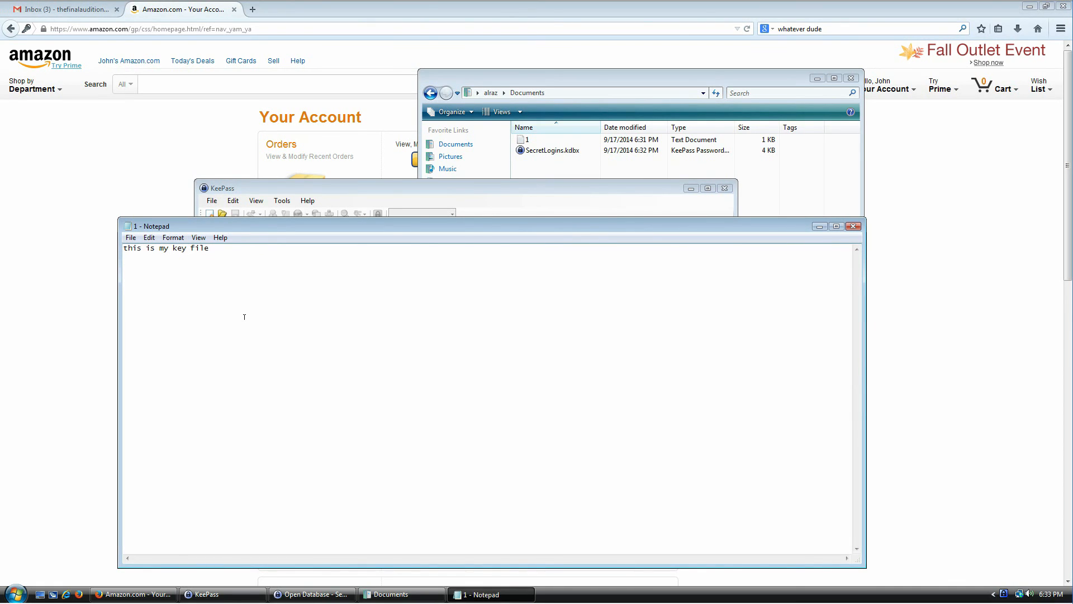
- Change 'is' to 'Is' in the key file text and save 1.txt
key(Delete)
text(I)
click(130, 238)
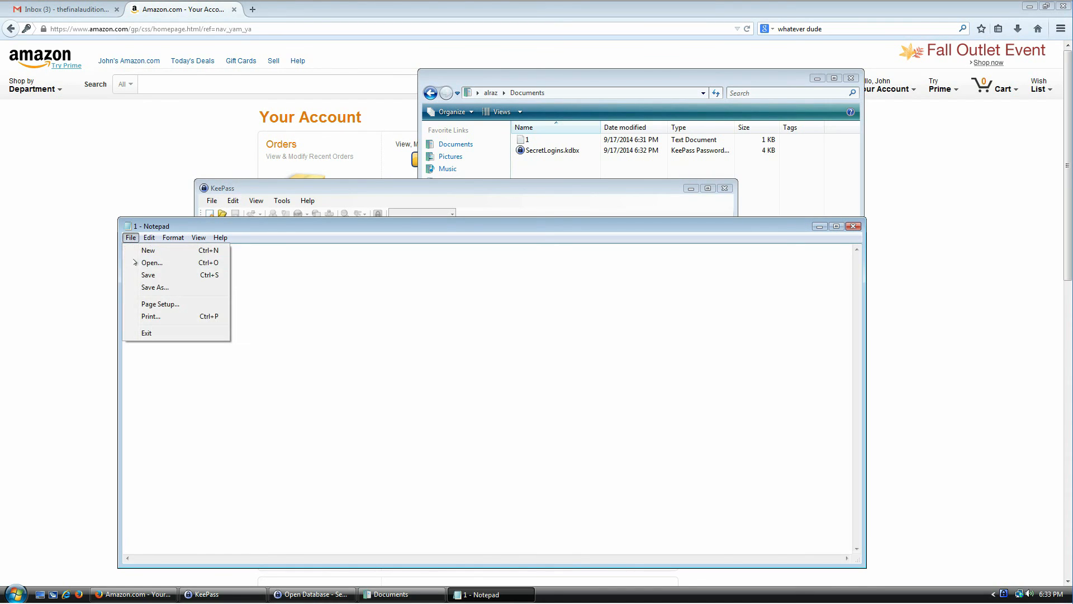
click(147, 277)
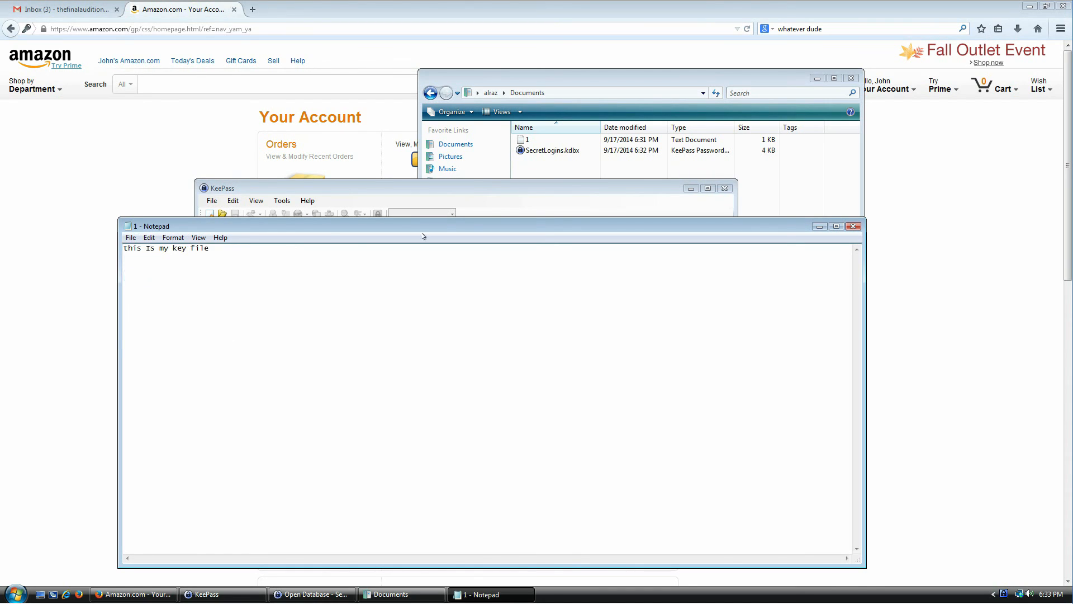
- Retry unlocking SecretLogins.kdbx with the modified key file and dismiss the invalid key error
click(485, 196)
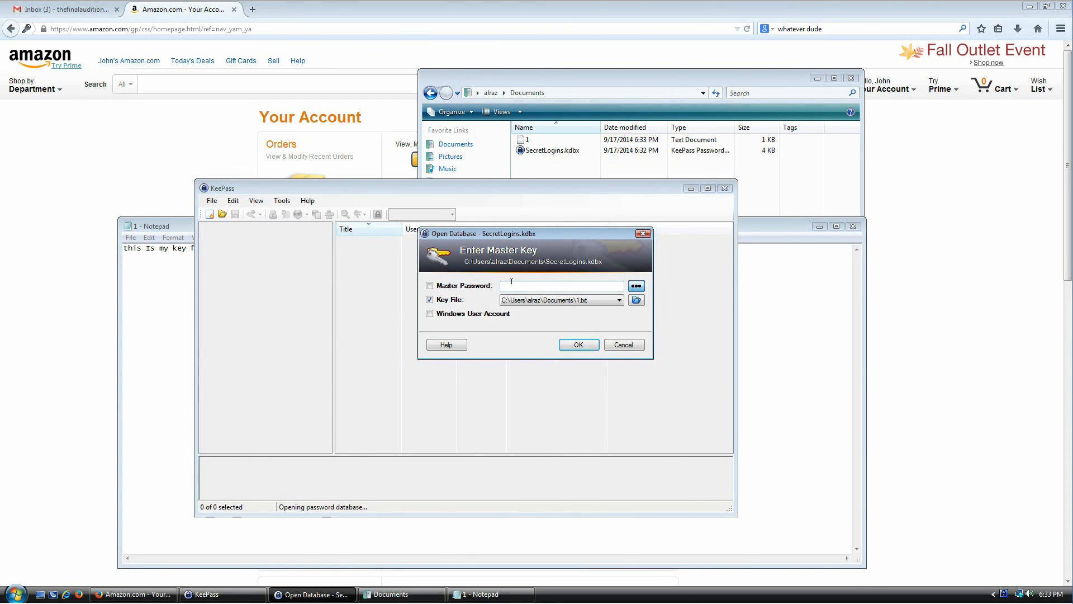
text(•••••)
click(579, 345)
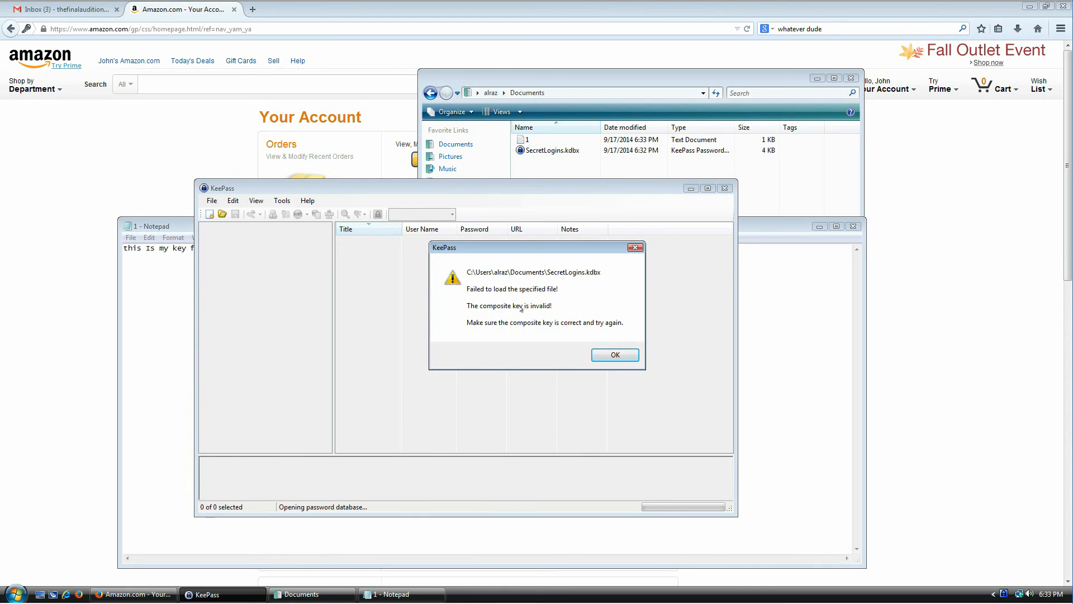
click(617, 358)
click(168, 306)
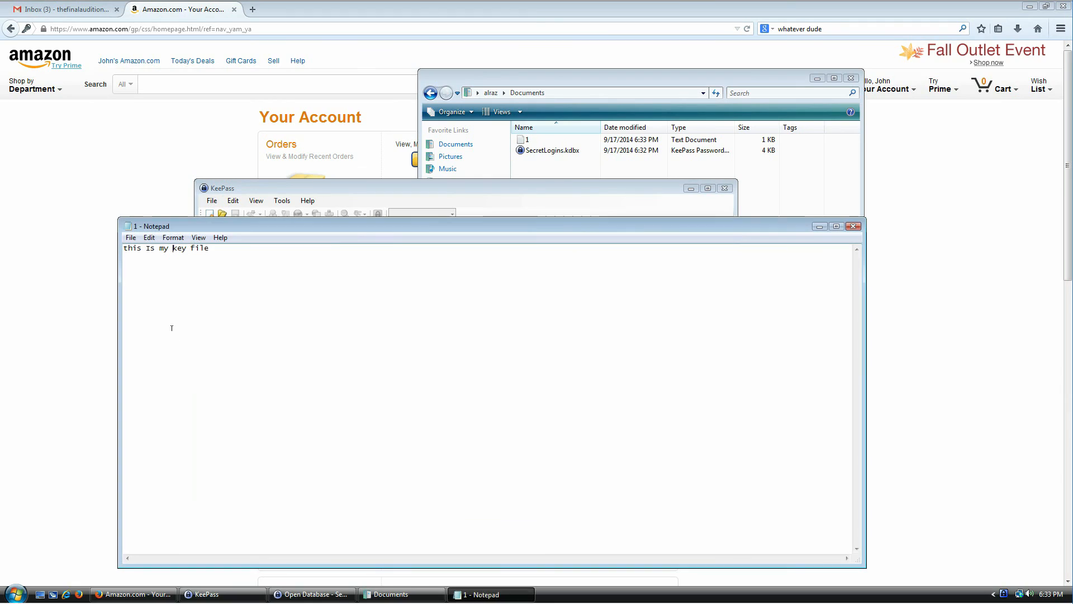
key(ctrl+z)
click(418, 201)
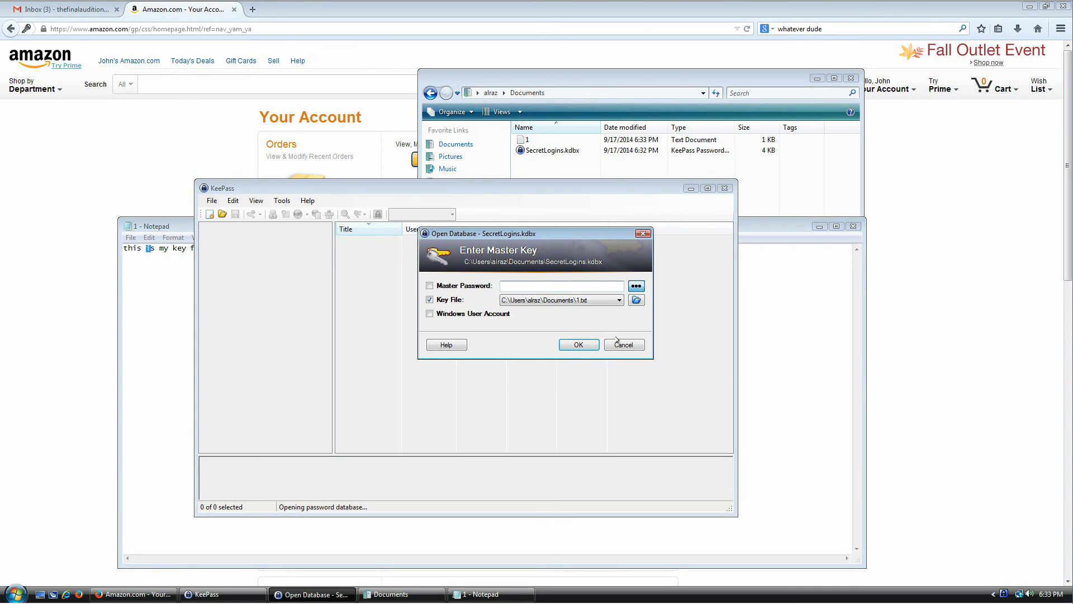